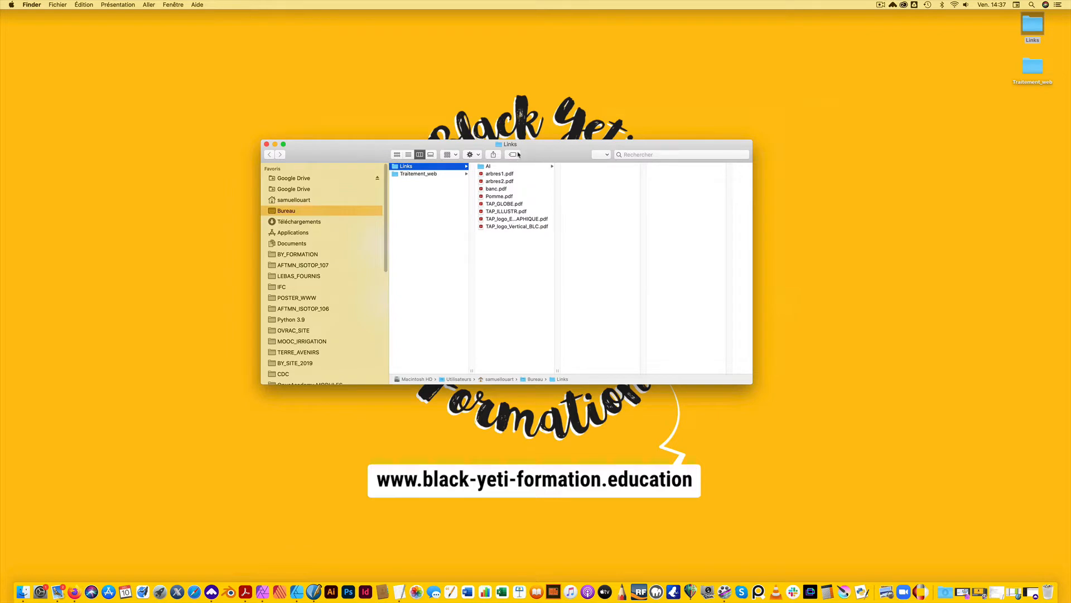
Review the source files in the Links folder and view the brochure sketch rough-3.jpg, closing it when done
{"action": "left_click_drag", "start_coordinate": [548, 144], "coordinate": [541, 145]}
{"action": "left_click_drag", "start_coordinate": [512, 239], "coordinate": [489, 174]}
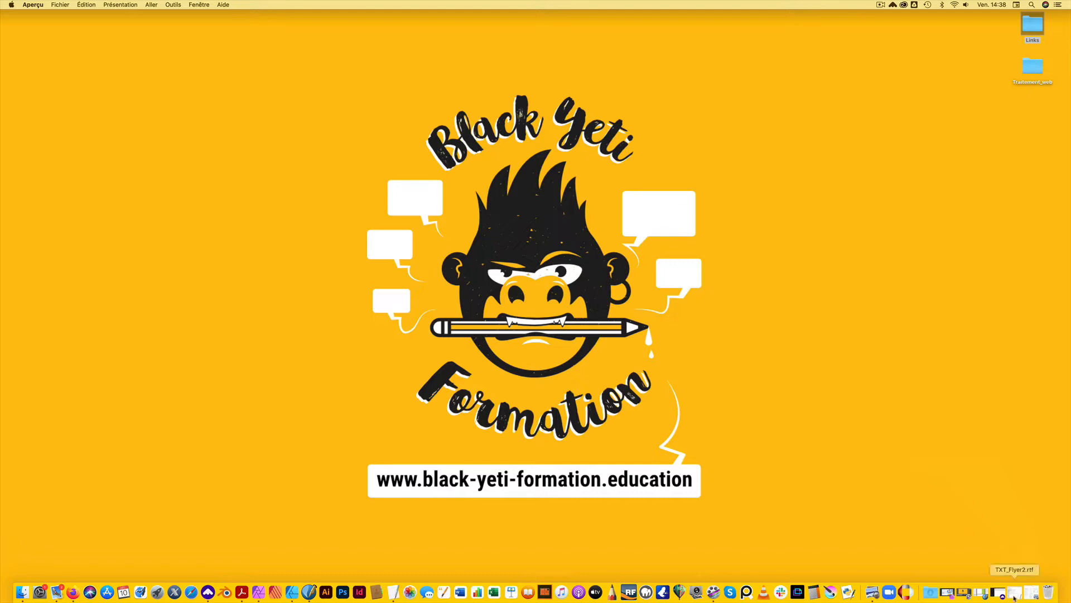
{"action": "left_click", "coordinate": [1031, 593]}
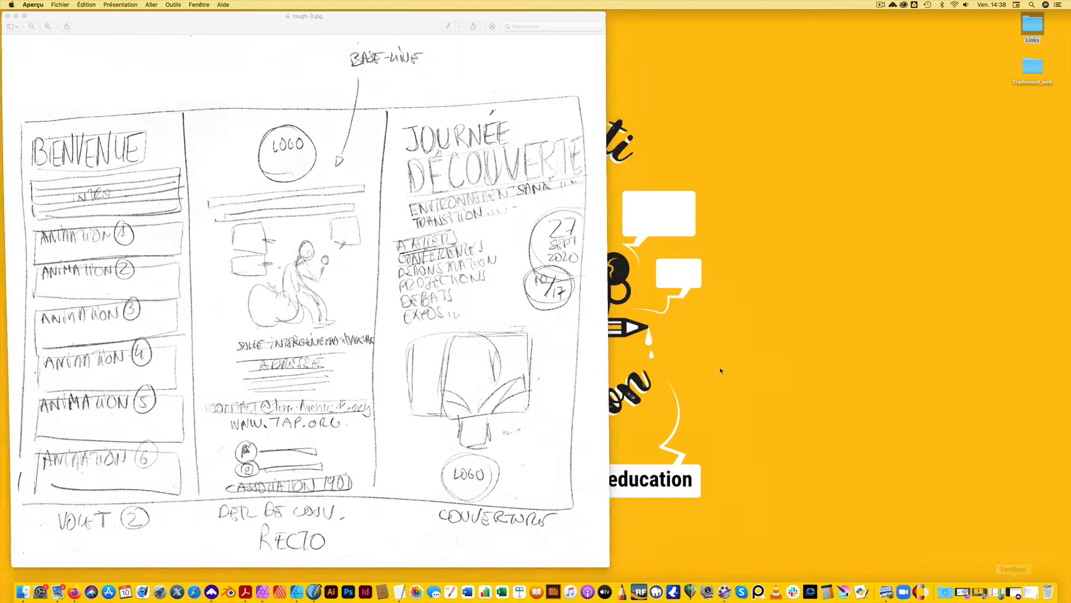
{"action": "left_click_drag", "start_coordinate": [134, 27], "coordinate": [335, 31]}
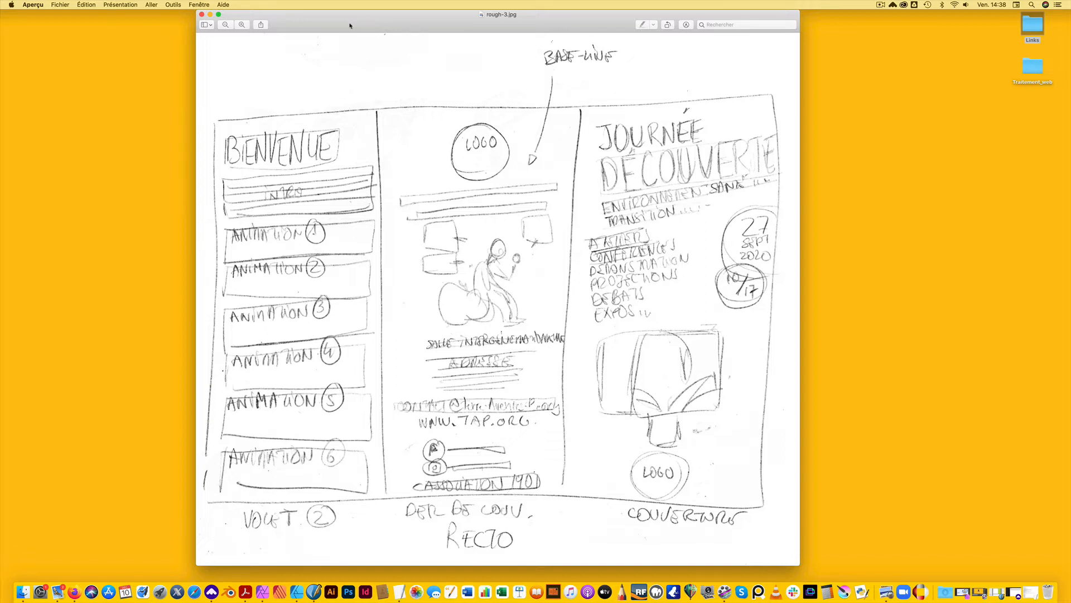
{"action": "left_click", "coordinate": [202, 15]}
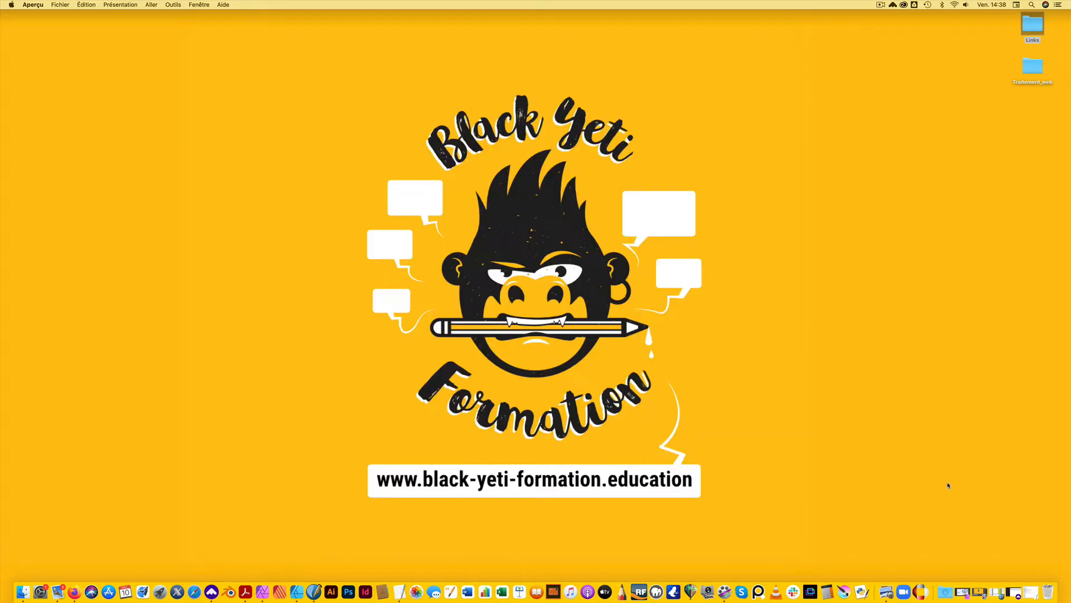
Open the brochure text file TXT_Flyer2.rtf, read through the event content, and close it
{"action": "left_click", "coordinate": [1031, 592]}
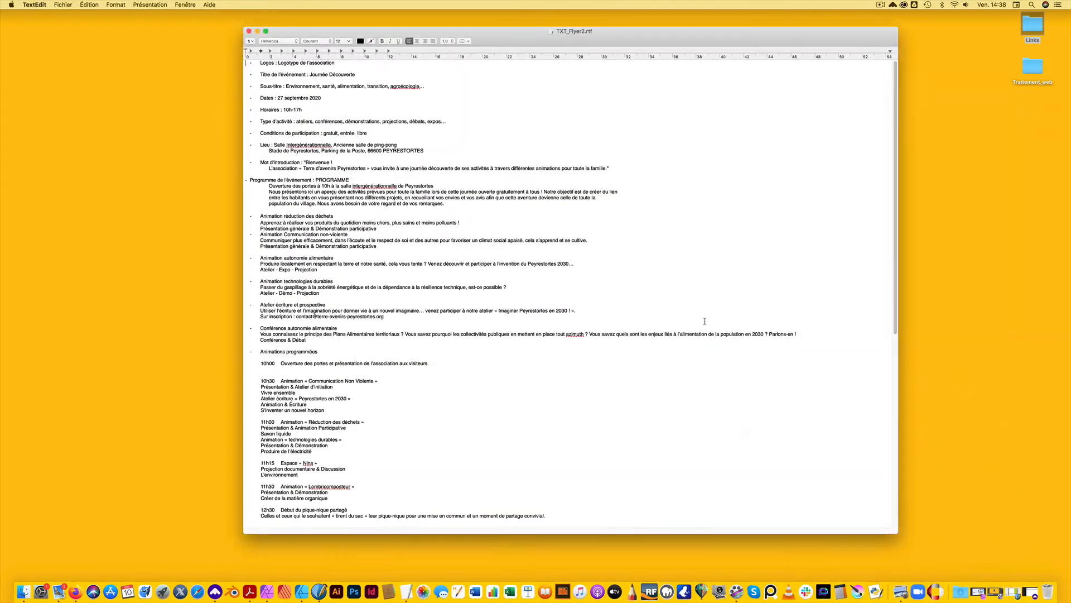
{"action": "left_click_drag", "start_coordinate": [524, 39], "coordinate": [519, 36]}
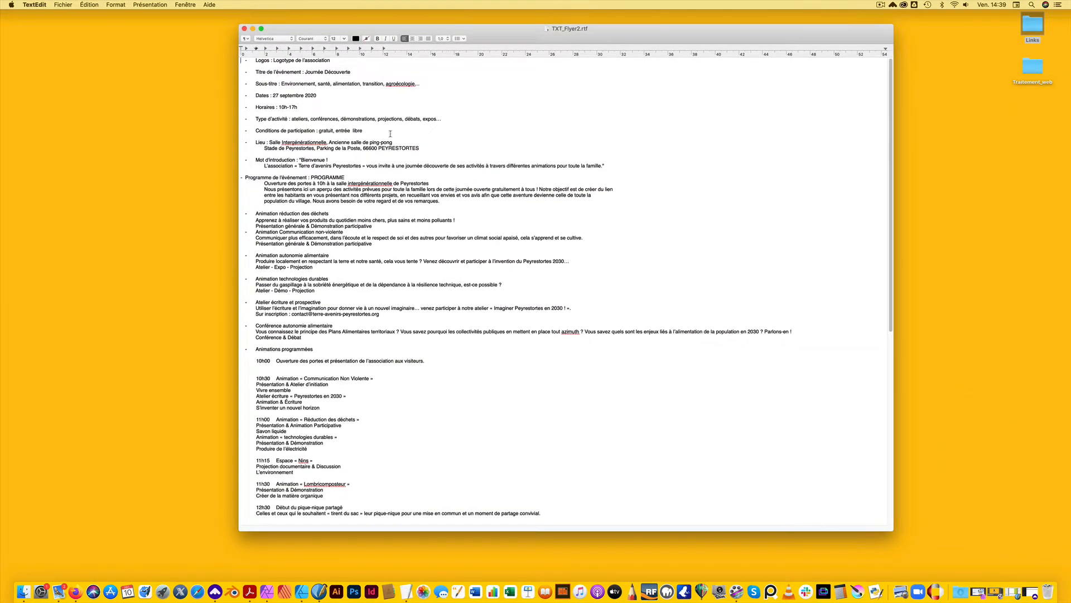
{"action": "left_click", "coordinate": [253, 28]}
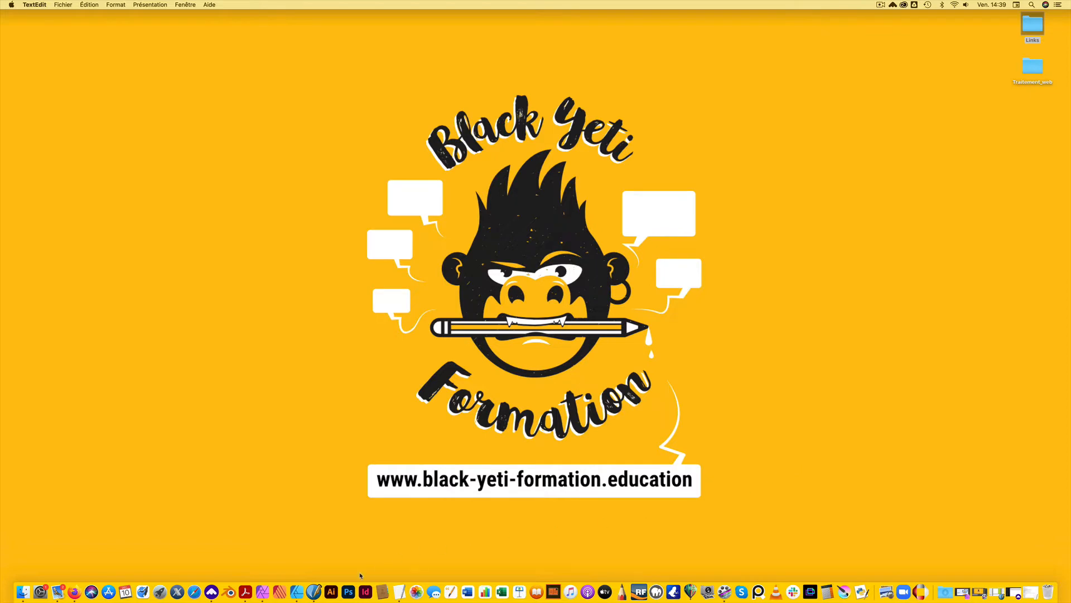
Switch to Scribus and set the green background panel on page 1 to X -3 mm and width 100 mm
{"action": "left_click", "coordinate": [297, 592]}
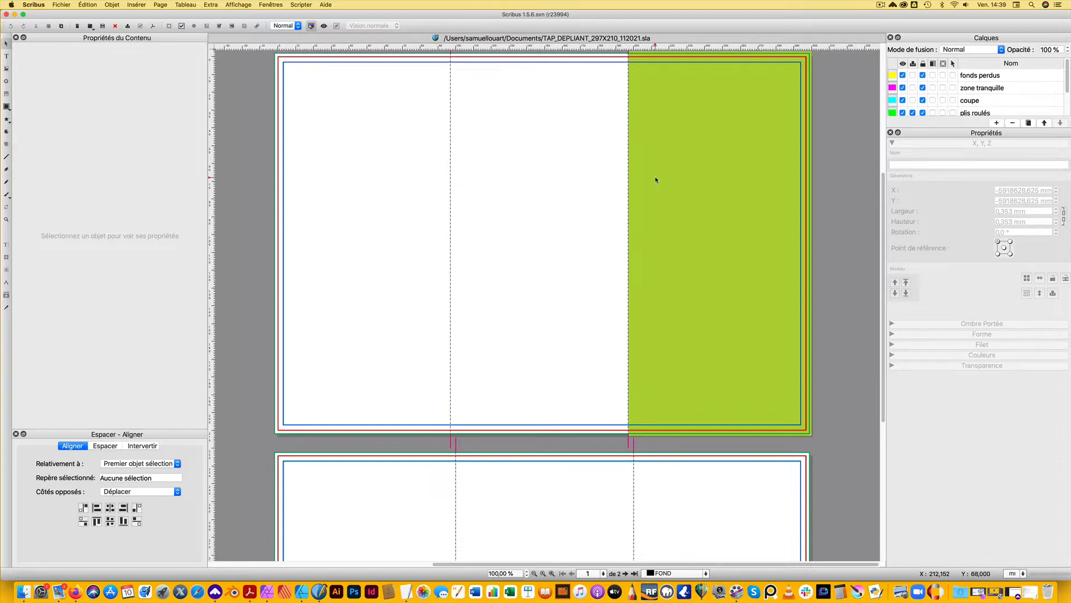
{"action": "left_click", "coordinate": [685, 185]}
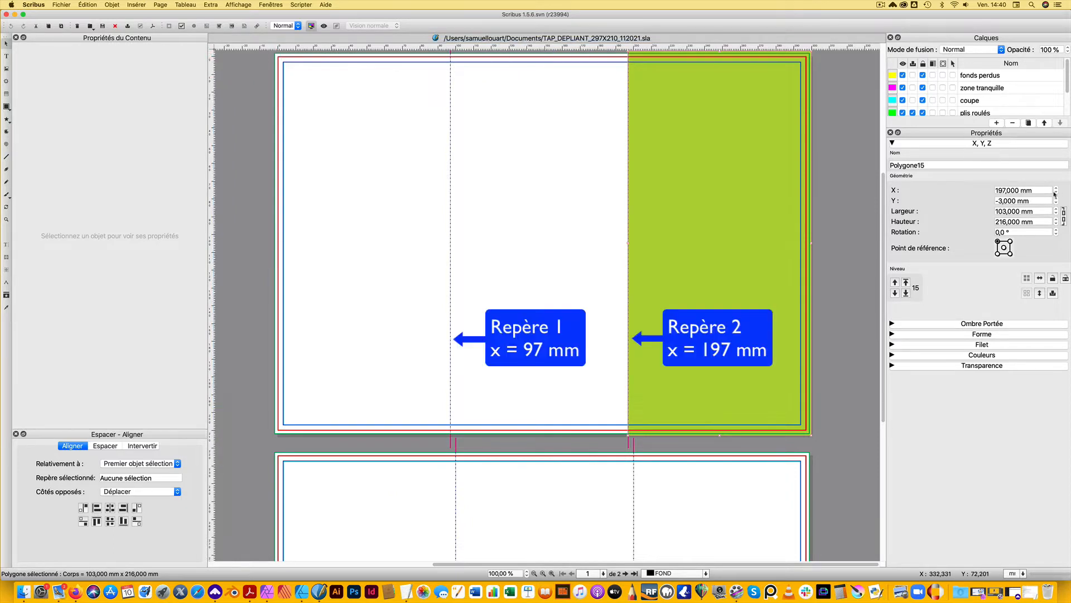
{"action": "left_click_drag", "start_coordinate": [1038, 190], "coordinate": [986, 193]}
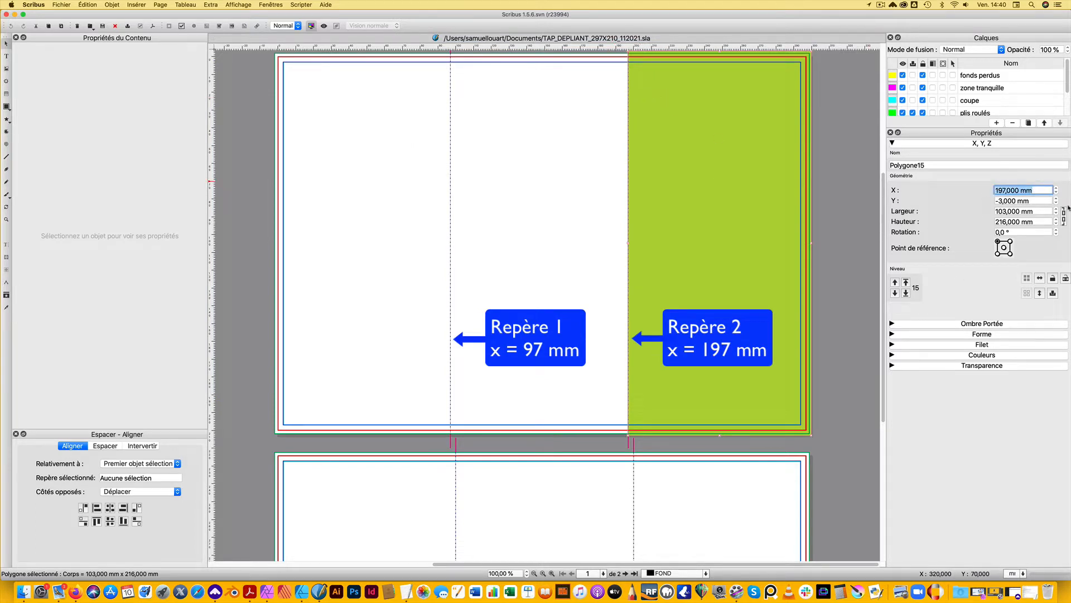
{"action": "type", "text": "-3"}
{"action": "key", "text": "Return"}
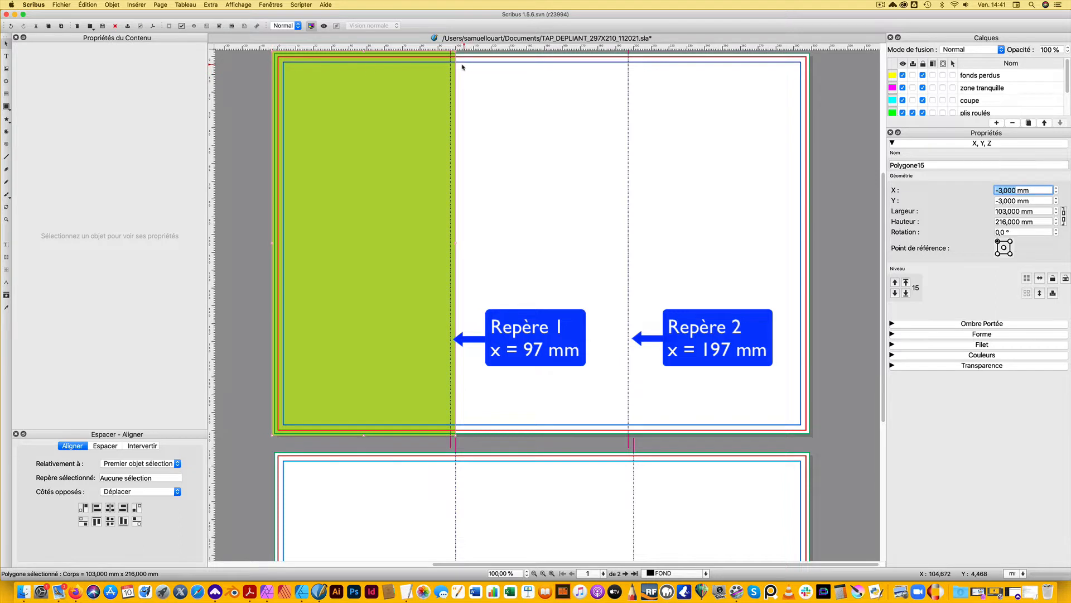
{"action": "double_click", "coordinate": [1020, 211]}
{"action": "type", "text": "100"}
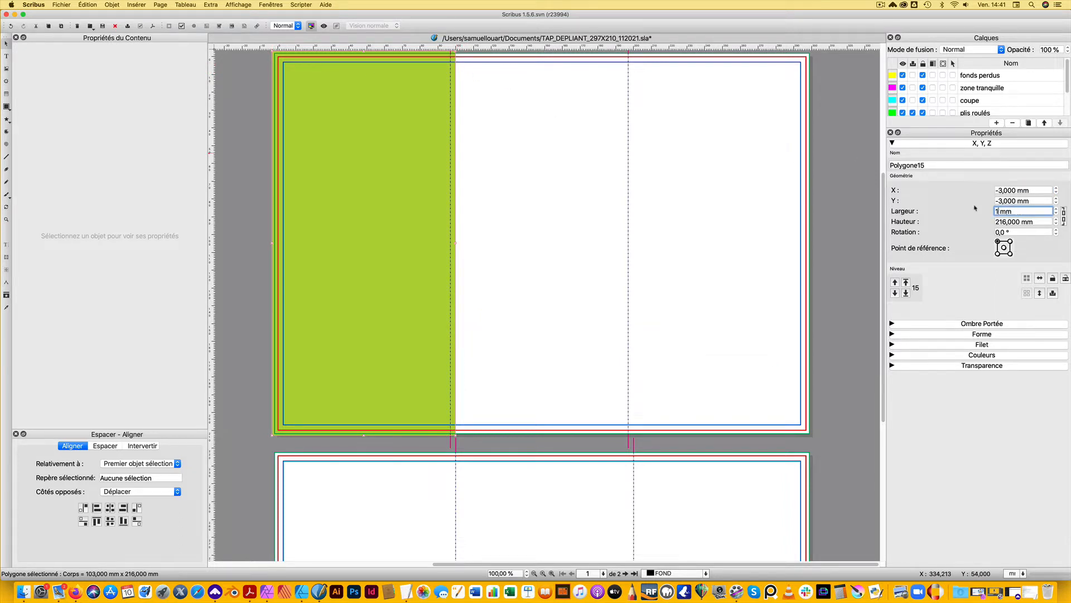
{"action": "key", "text": "Return"}
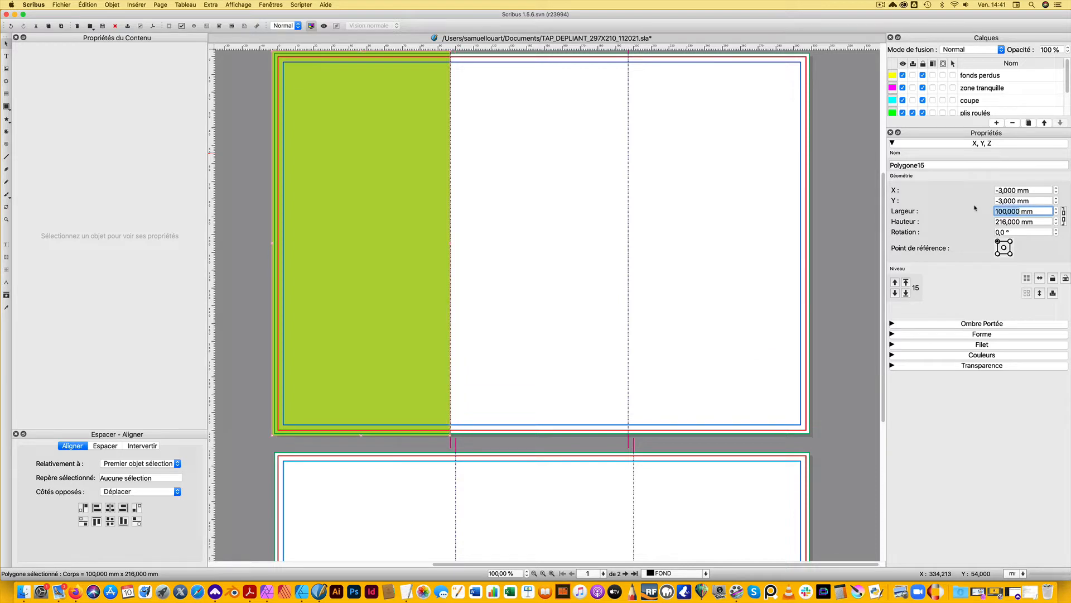
{"action": "left_click", "coordinate": [502, 250]}
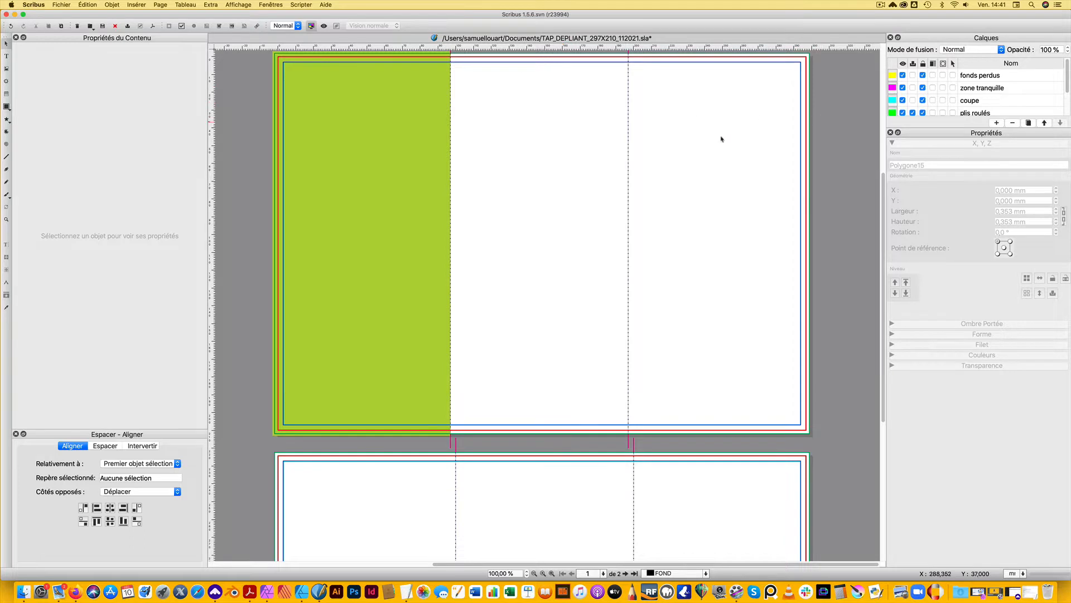
Duplicate the 100 mm green panel and set the copy's X position to 97 mm
{"action": "left_click", "coordinate": [327, 277]}
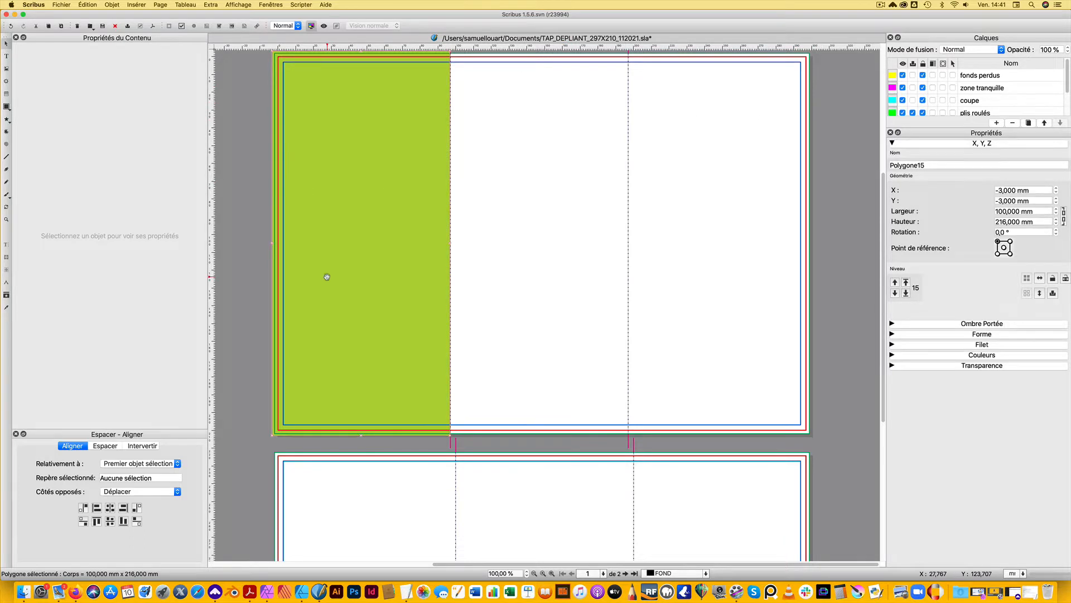
{"action": "key", "text": "super+c"}
{"action": "key", "text": "super+v"}
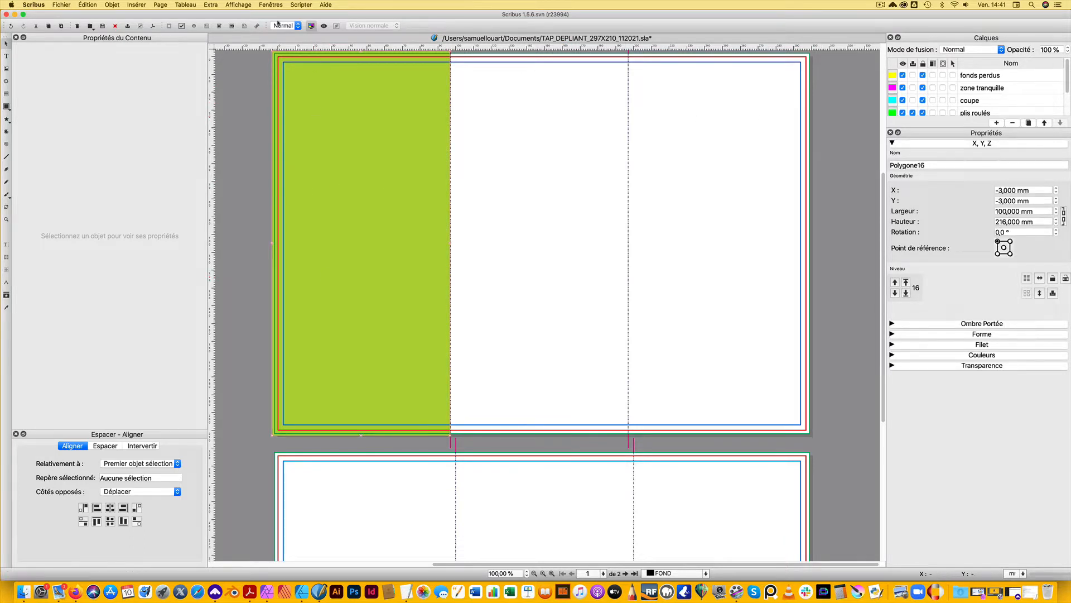
{"action": "left_click", "coordinate": [1026, 191]}
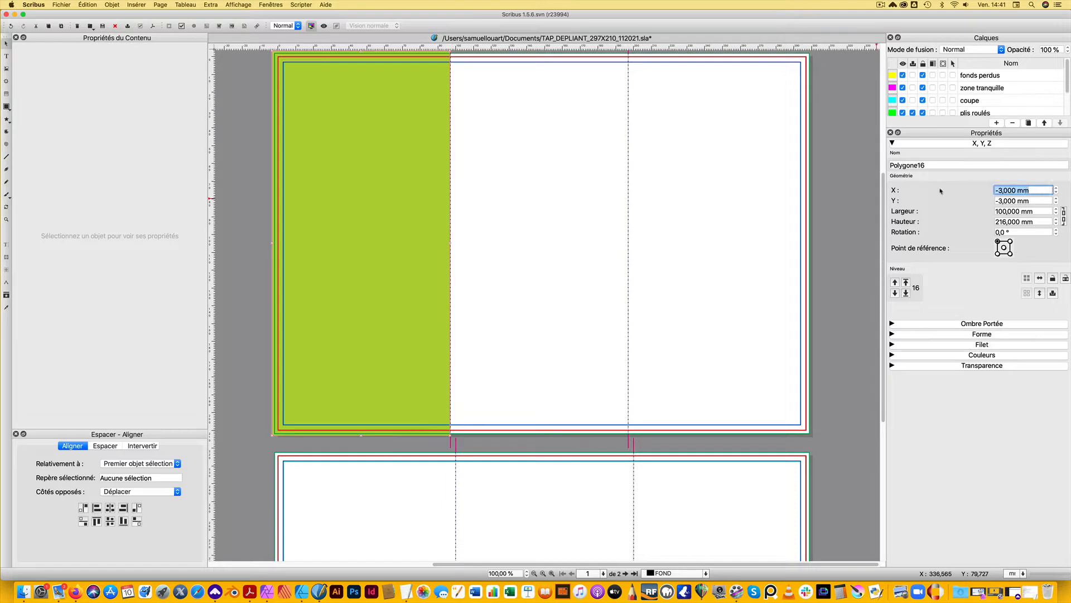
{"action": "type", "text": "97"}
{"action": "key", "text": "Return"}
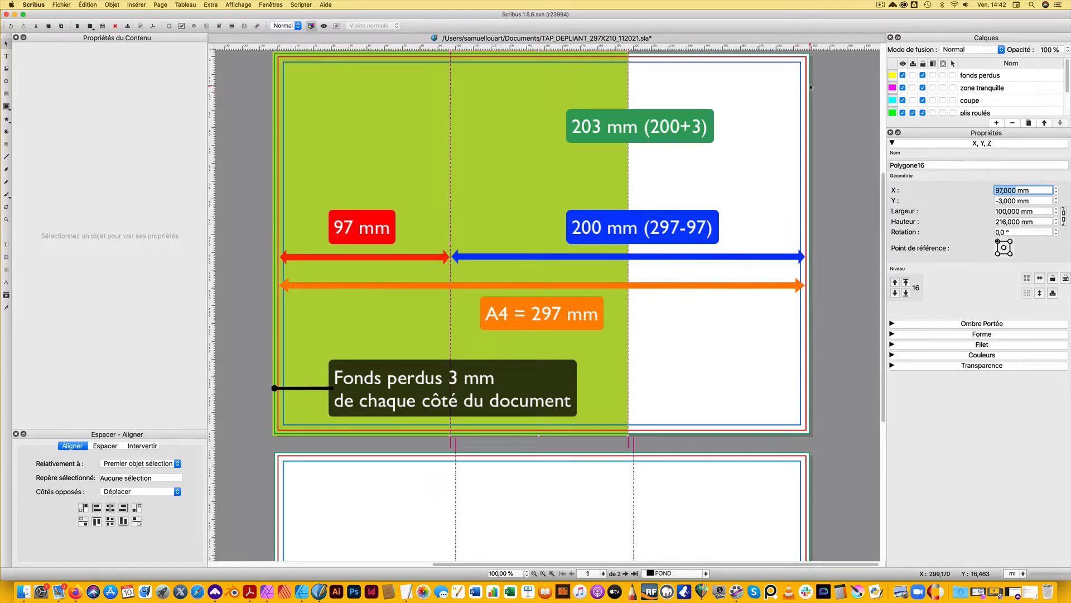
Set the width of the copied green panel to 203 mm and deselect it
{"action": "double_click", "coordinate": [1027, 211]}
{"action": "type", "text": "203"}
{"action": "key", "text": "Return"}
{"action": "left_click", "coordinate": [837, 298]}
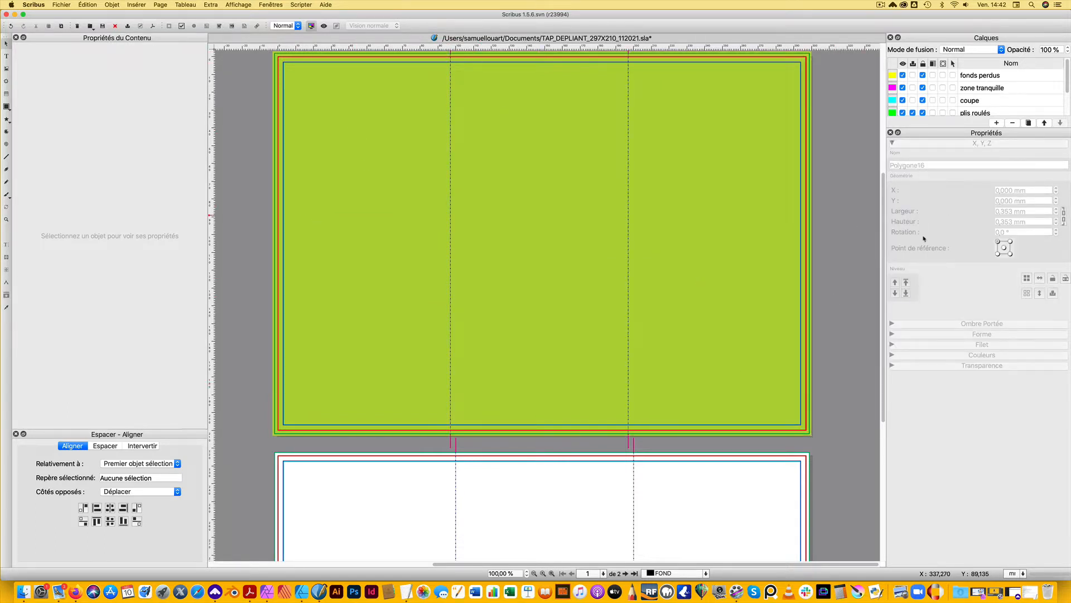
Fill the 100 mm wide background panel with the colour 57/0/45/0
{"action": "left_click", "coordinate": [343, 297]}
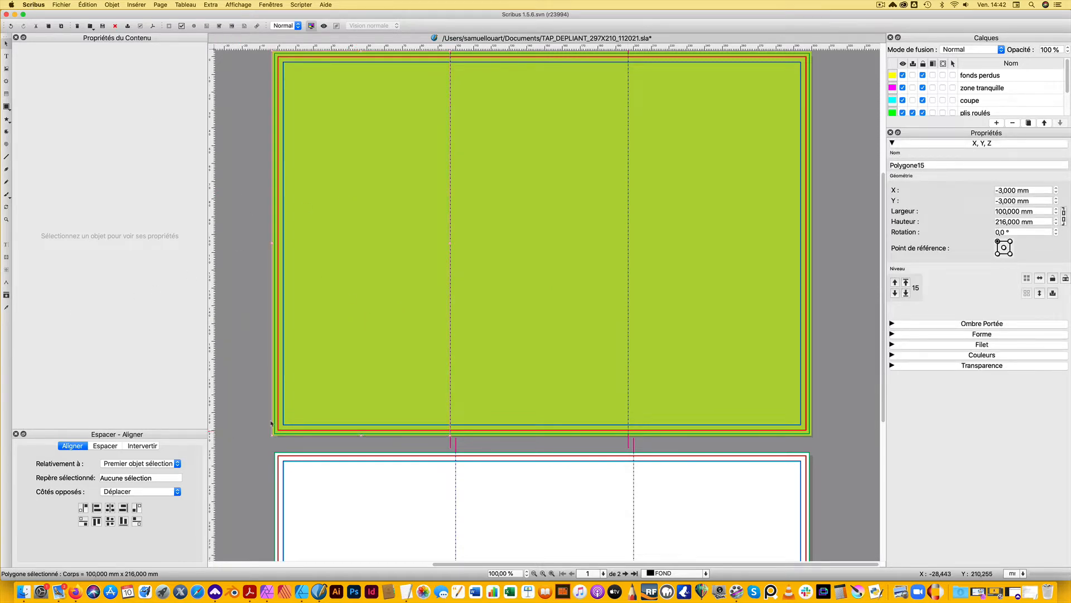
{"action": "left_click", "coordinate": [913, 357]}
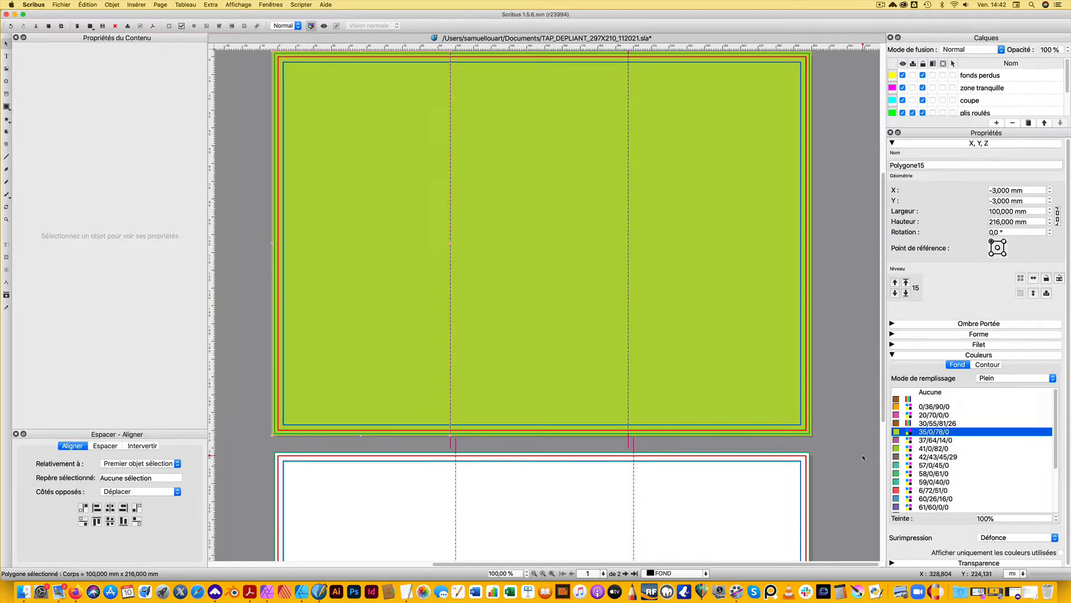
{"action": "left_click", "coordinate": [915, 467]}
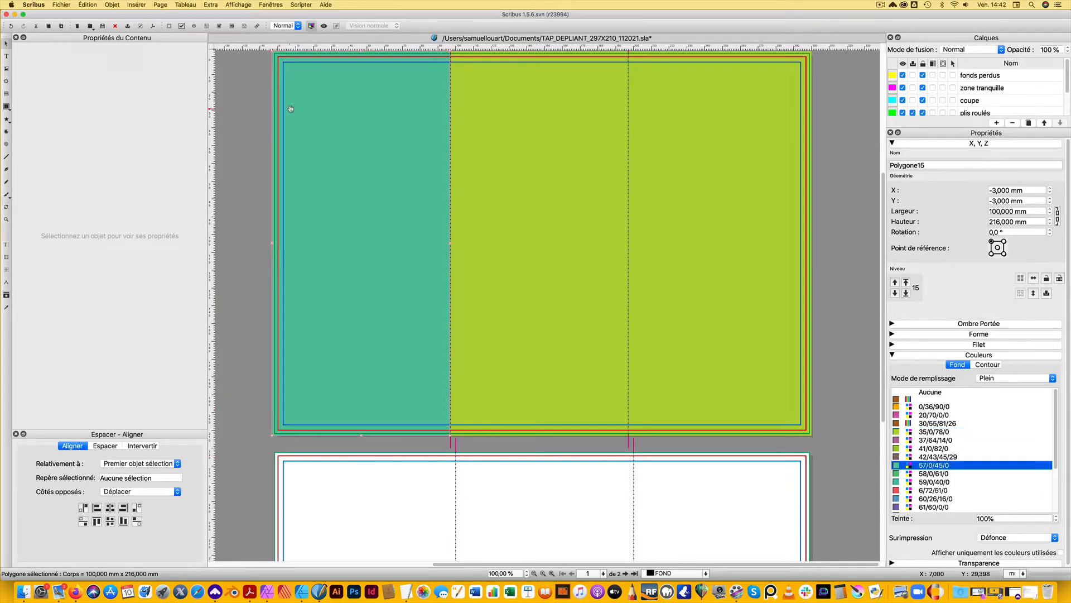
Check the fill colours available for the 203 mm wide panel, then open and enlarge the Couleurs et Fonds dialog
{"action": "left_click", "coordinate": [487, 196]}
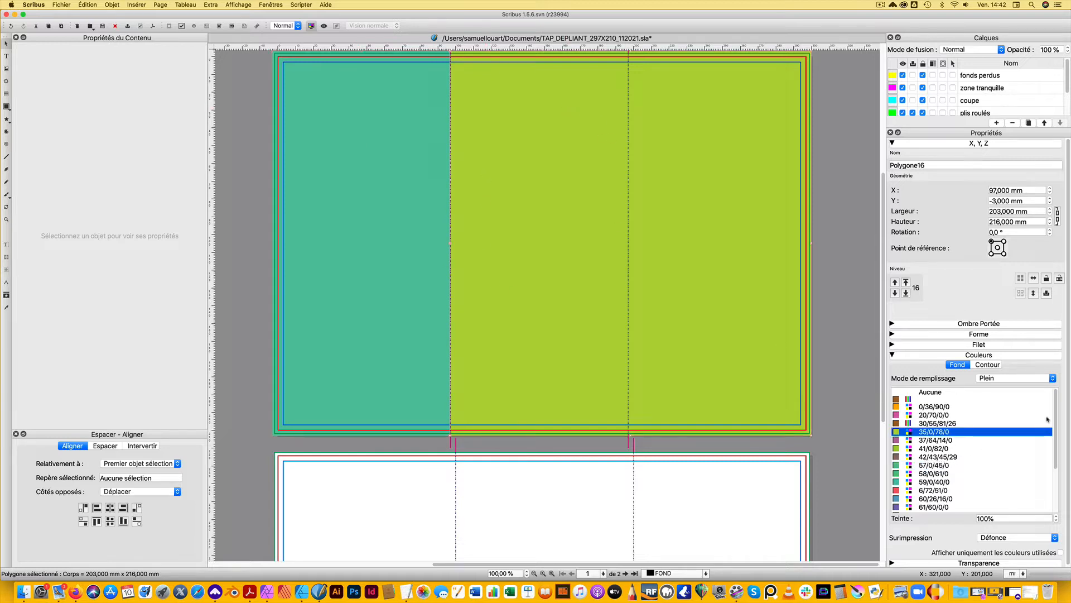
{"action": "mouse_move", "coordinate": [1056, 417]}
{"action": "left_mouse_down"}
{"action": "mouse_move", "coordinate": [1056, 462]}
{"action": "mouse_move", "coordinate": [1052, 409]}
{"action": "left_mouse_up"}
{"action": "scroll", "coordinate": [1046, 465], "scroll_direction": "down", "scroll_amount": 5}
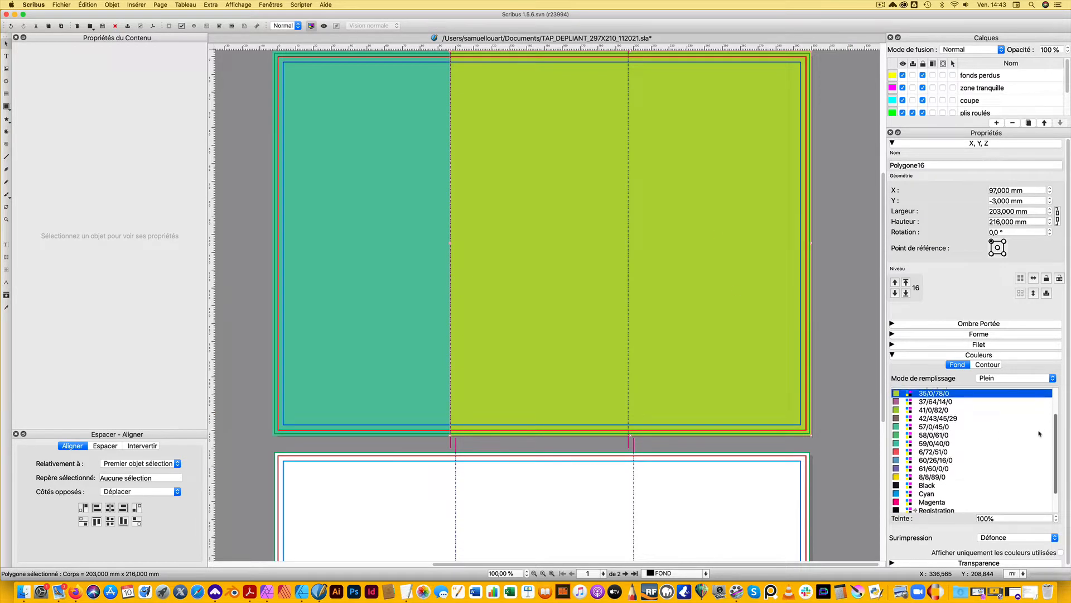
{"action": "scroll", "coordinate": [1047, 465], "scroll_direction": "up", "scroll_amount": 5}
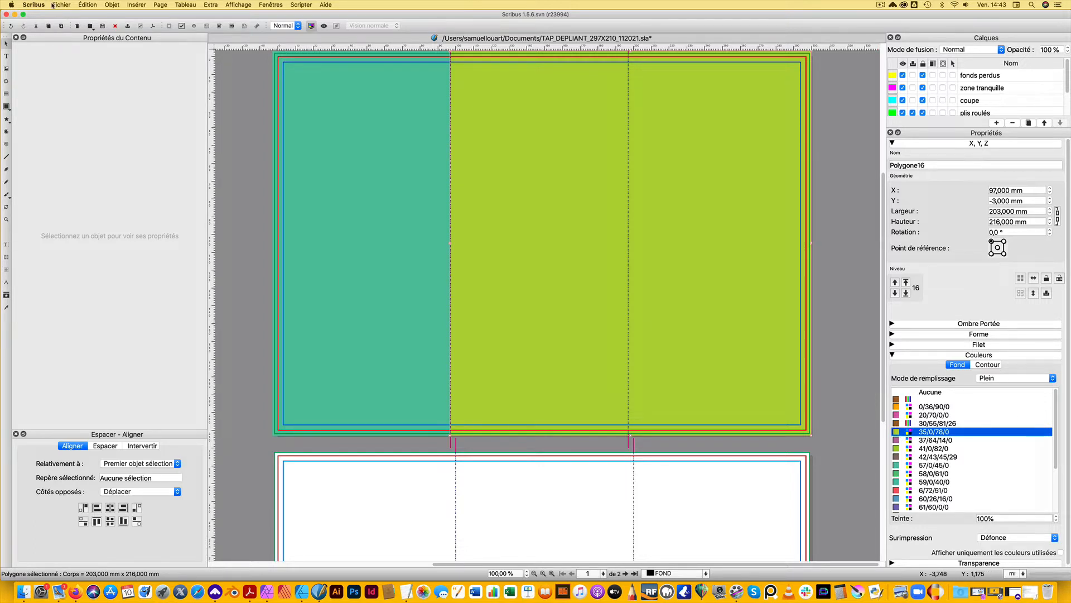
{"action": "left_click", "coordinate": [88, 4]}
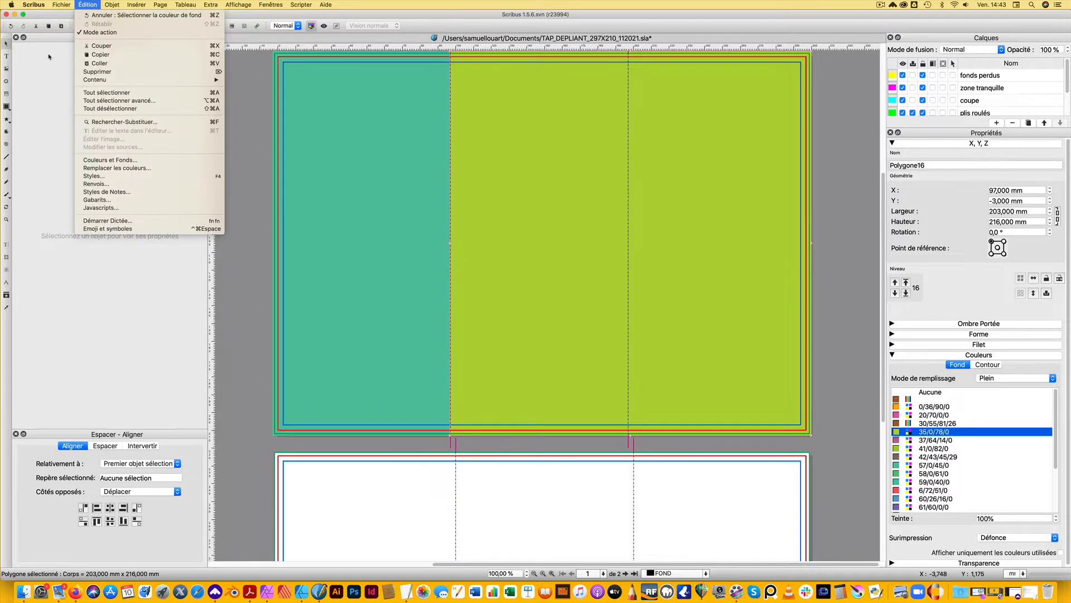
{"action": "left_click", "coordinate": [139, 162]}
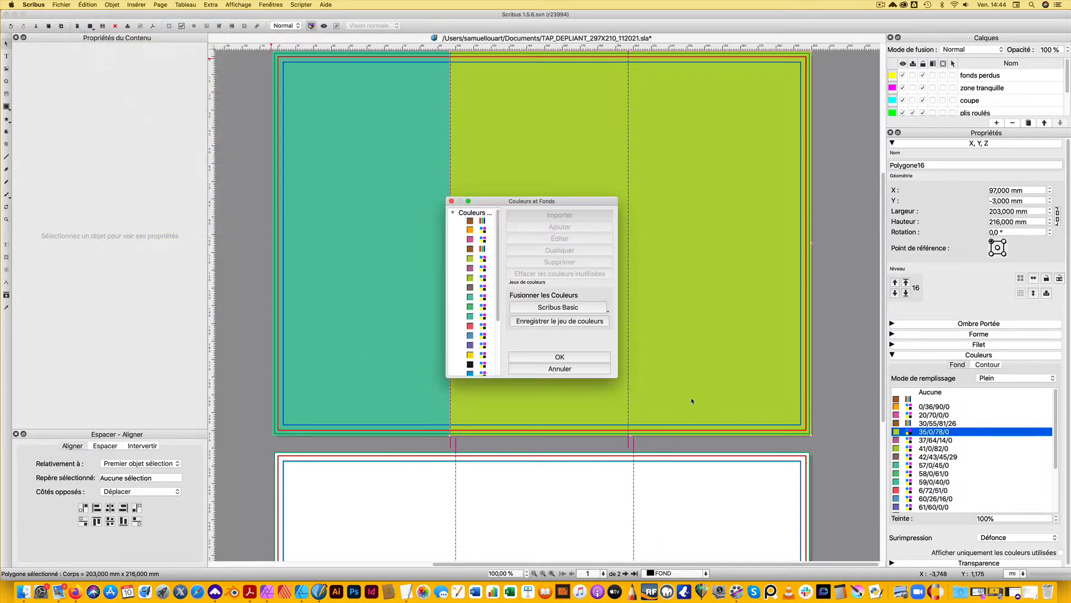
{"action": "left_click_drag", "start_coordinate": [612, 375], "coordinate": [795, 488]}
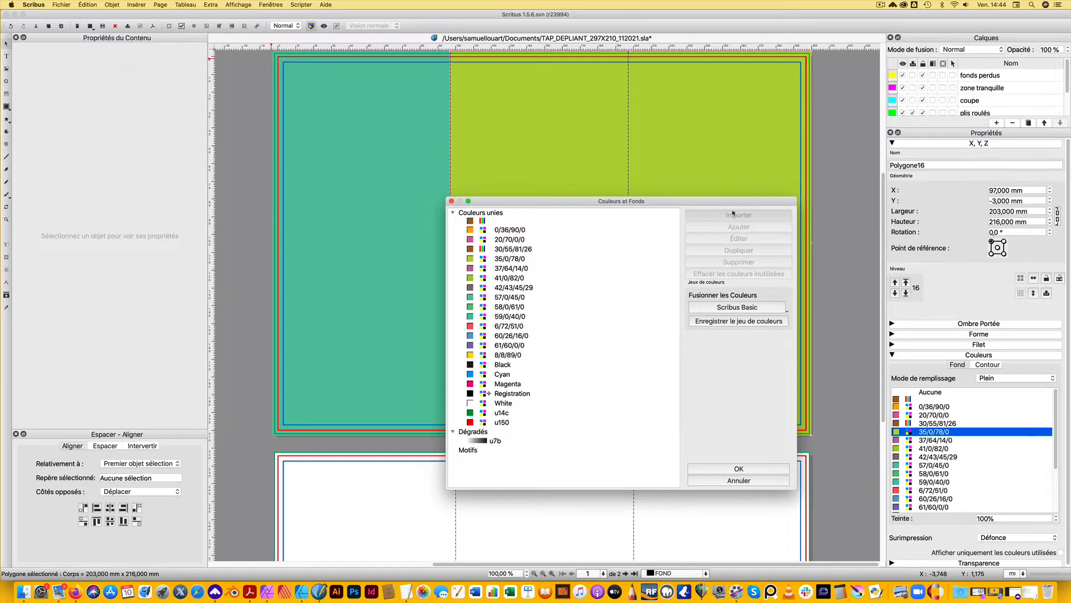
Start a colour import for the solid colours, switch the file browser to Volumes, and enlarge it
{"action": "left_click", "coordinate": [469, 214]}
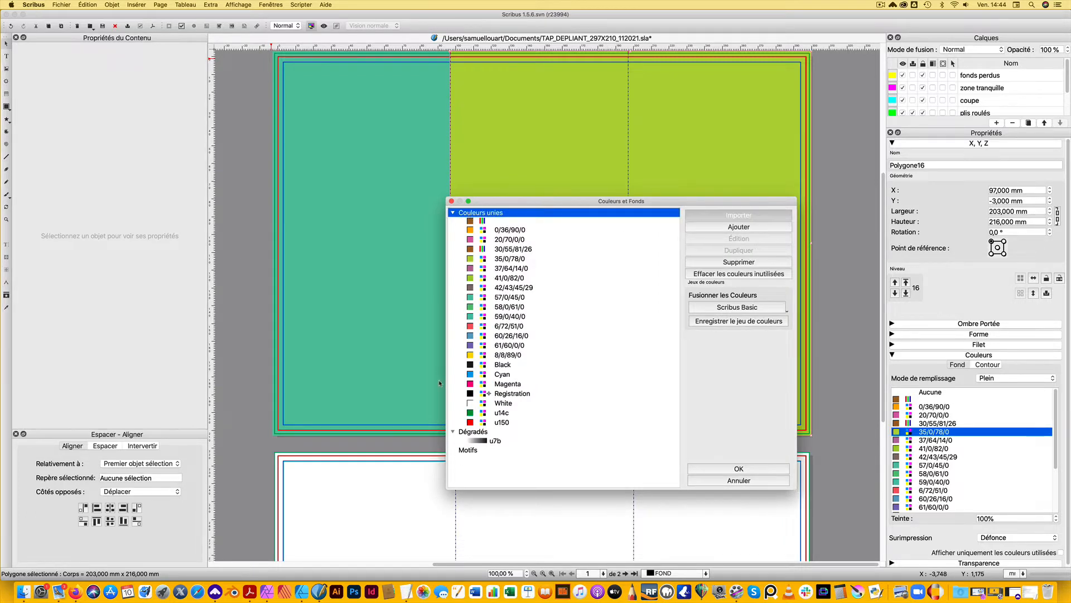
{"action": "left_click", "coordinate": [739, 215]}
{"action": "mouse_move", "coordinate": [591, 250]}
{"action": "left_mouse_down"}
{"action": "mouse_move", "coordinate": [448, 238]}
{"action": "mouse_move", "coordinate": [577, 245]}
{"action": "left_mouse_up"}
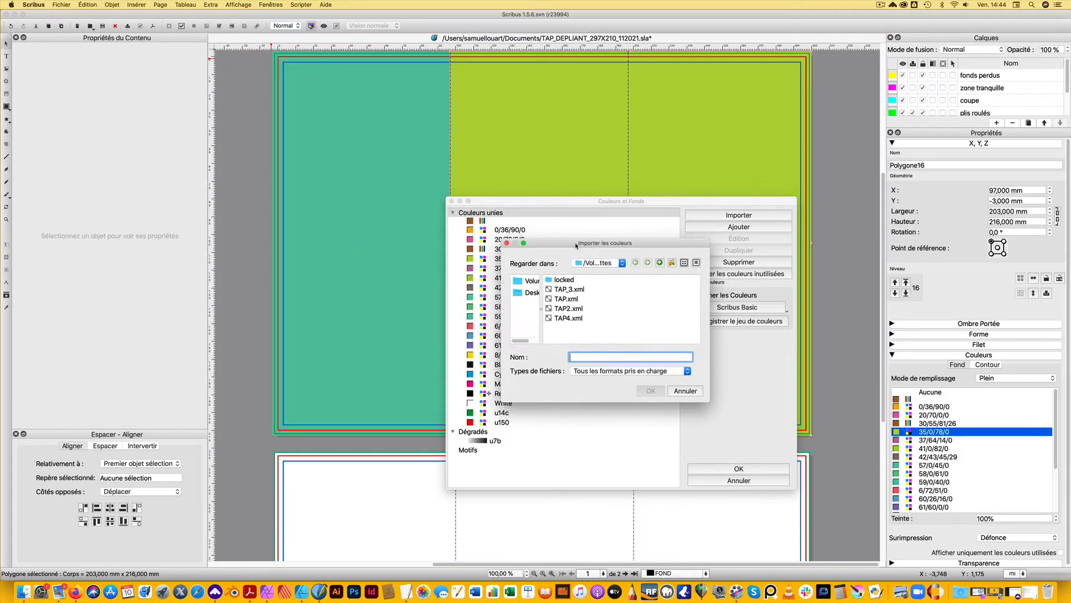
{"action": "left_click_drag", "start_coordinate": [641, 246], "coordinate": [658, 246]}
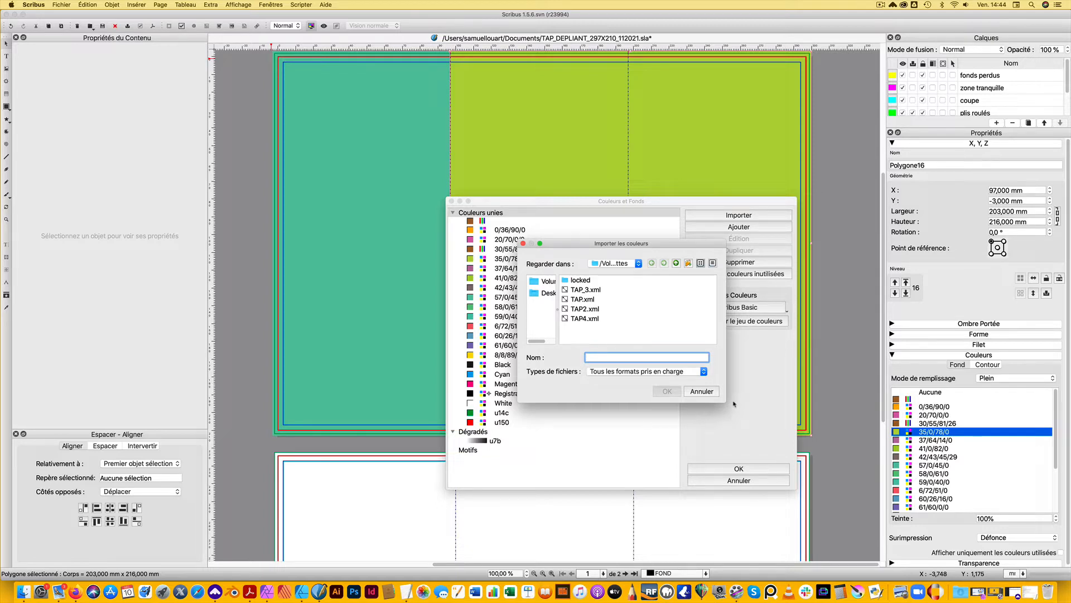
{"action": "left_click", "coordinate": [542, 282]}
{"action": "left_click_drag", "start_coordinate": [533, 245], "coordinate": [332, 209]}
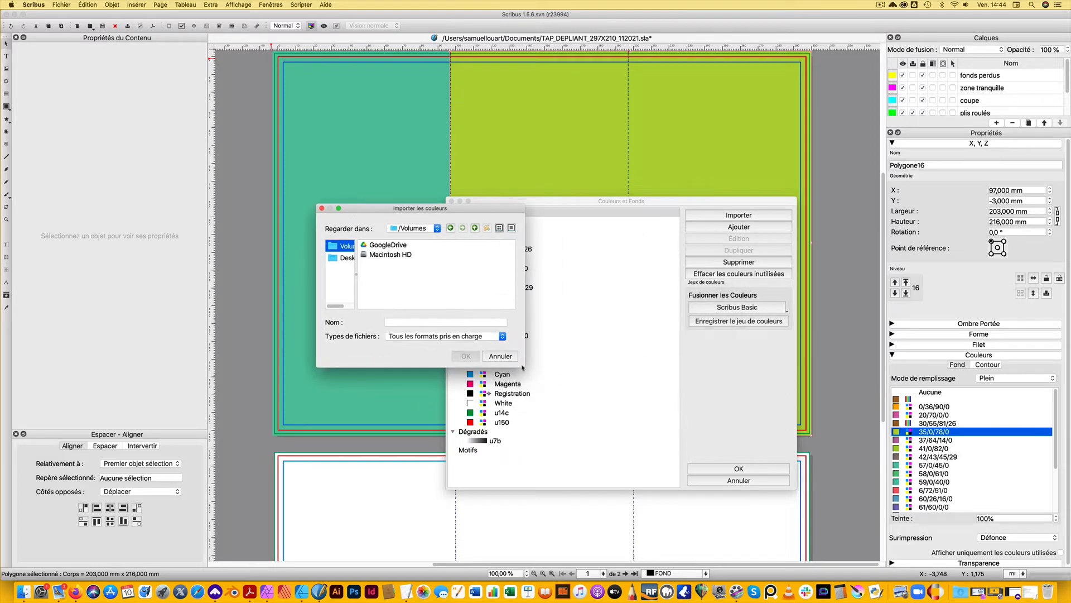
{"action": "left_click_drag", "start_coordinate": [523, 367], "coordinate": [752, 465]}
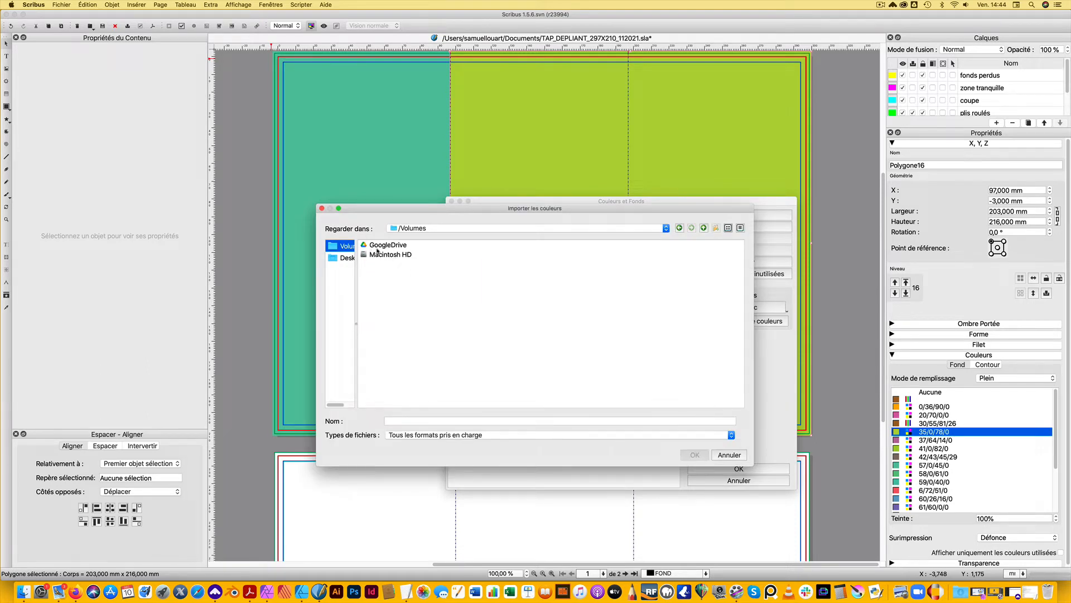
Browse into Macintosh HD, Users and the personal home folder
{"action": "left_click", "coordinate": [384, 255]}
{"action": "double_click", "coordinate": [372, 252]}
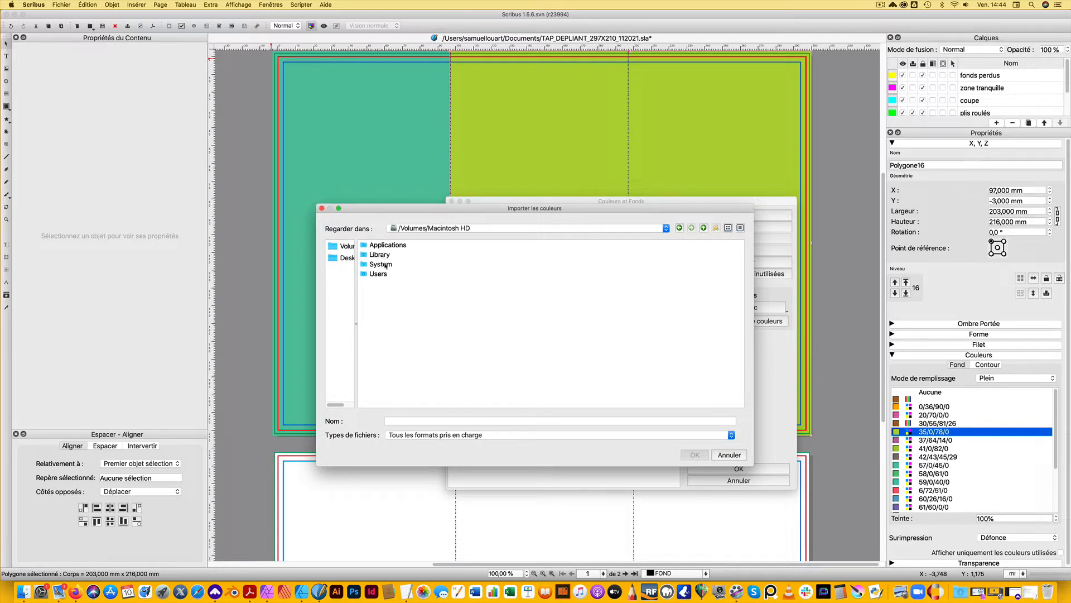
{"action": "double_click", "coordinate": [382, 273]}
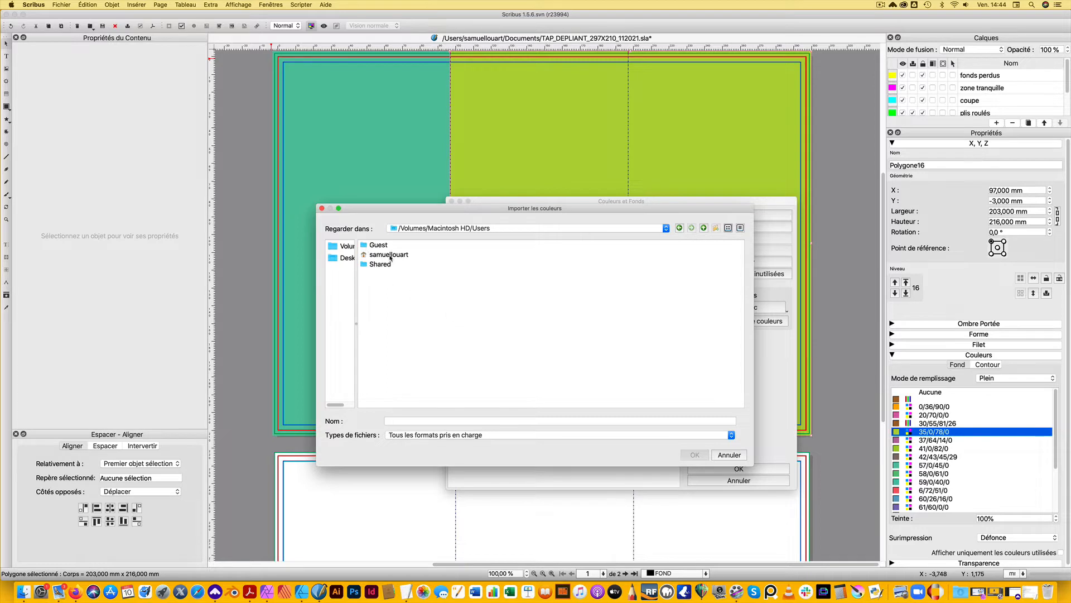
{"action": "double_click", "coordinate": [390, 255]}
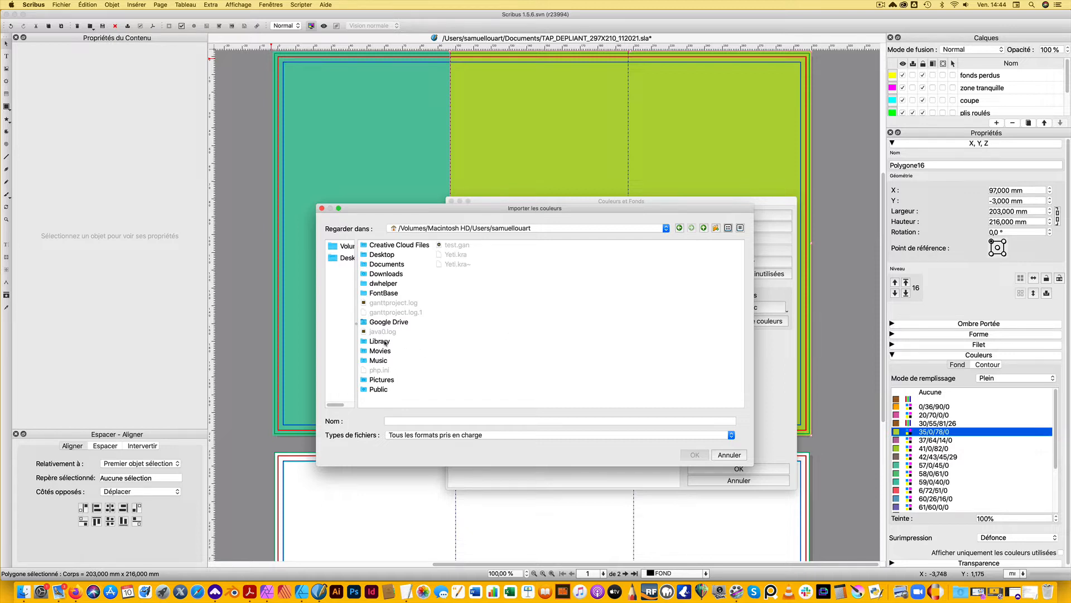
Toggle the display of hidden files in the home folder and open Library/Application Support/Scribus/palettes
{"action": "right_click", "coordinate": [574, 304]}
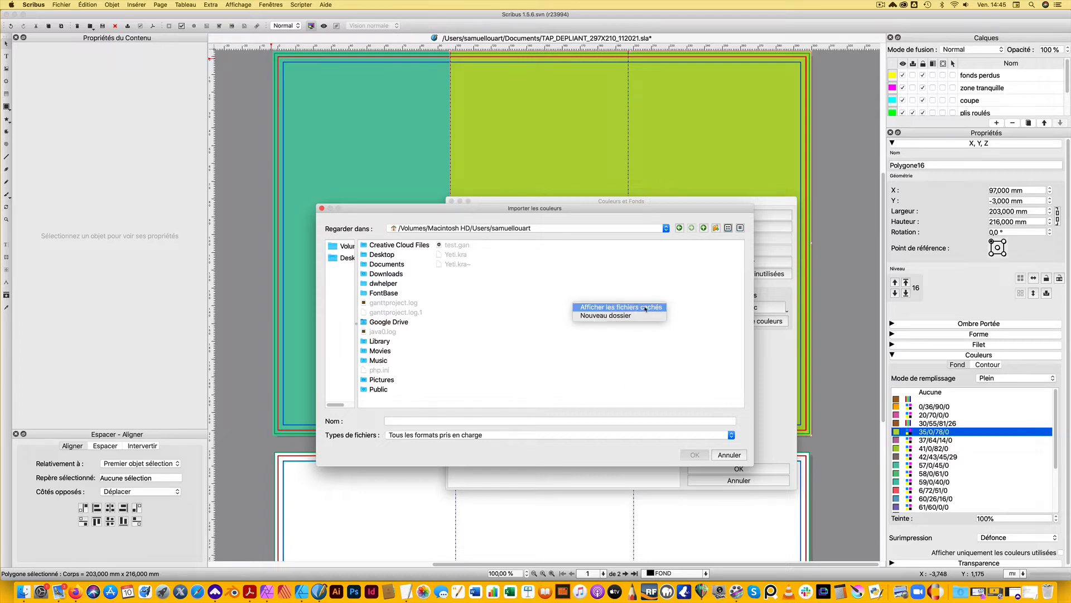
{"action": "left_click", "coordinate": [646, 308]}
{"action": "double_click", "coordinate": [380, 341]}
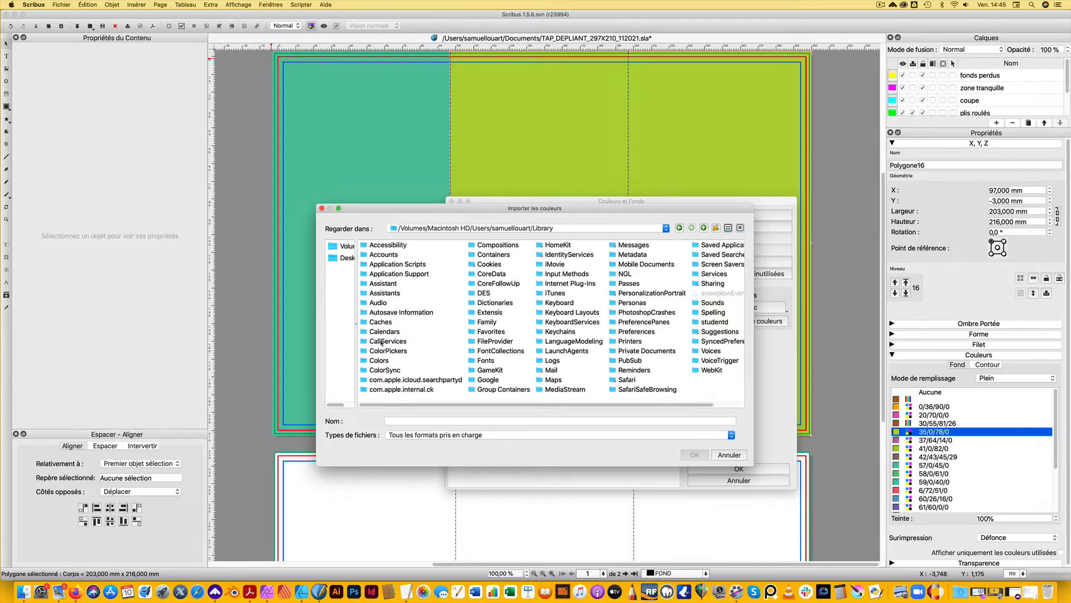
{"action": "double_click", "coordinate": [422, 275]}
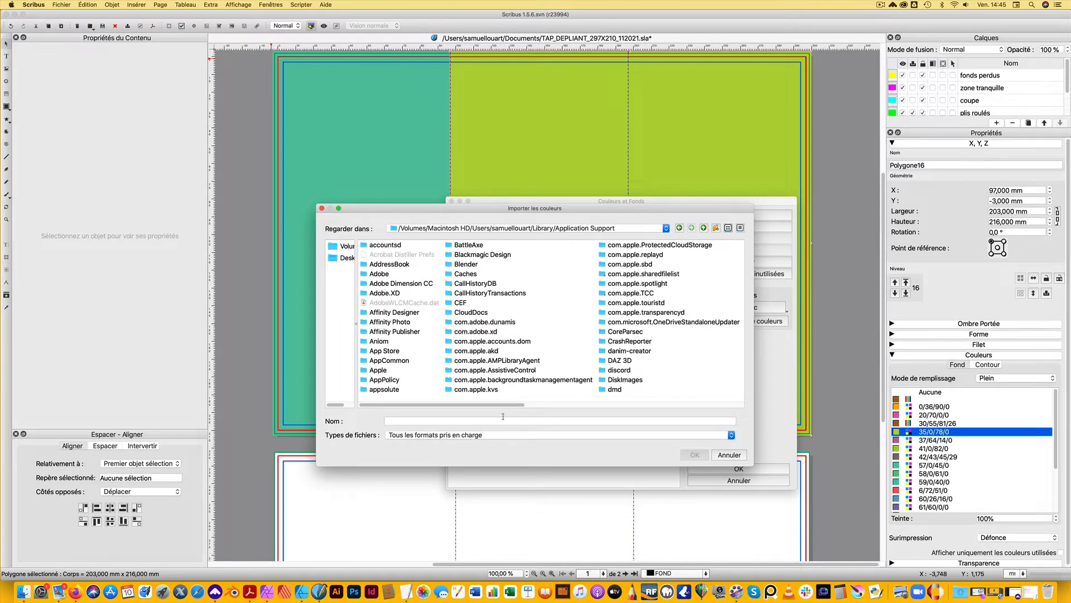
{"action": "left_click_drag", "start_coordinate": [479, 404], "coordinate": [748, 403]}
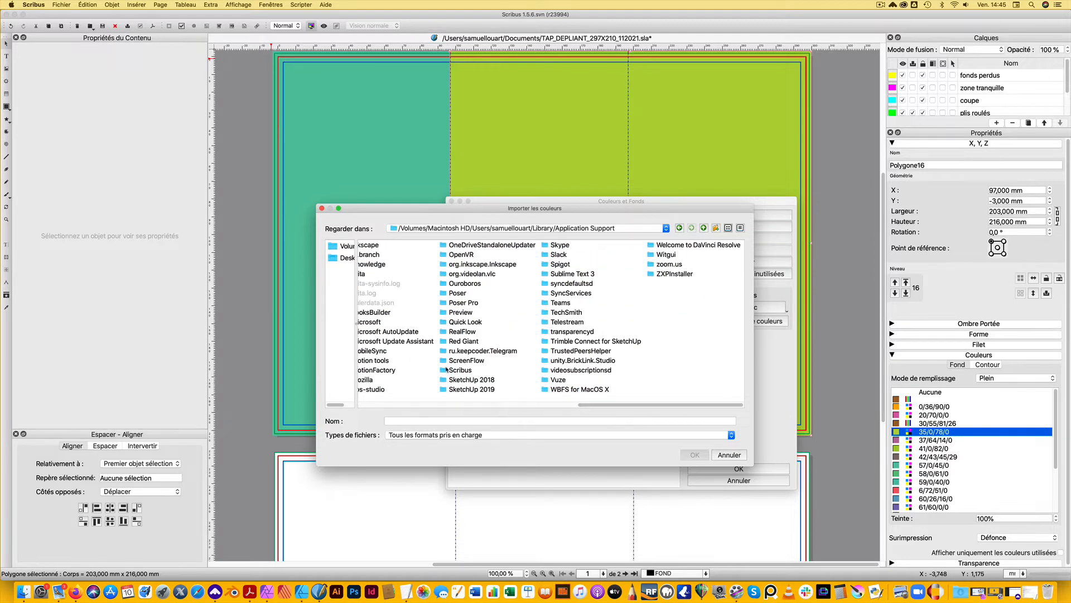
{"action": "double_click", "coordinate": [461, 370]}
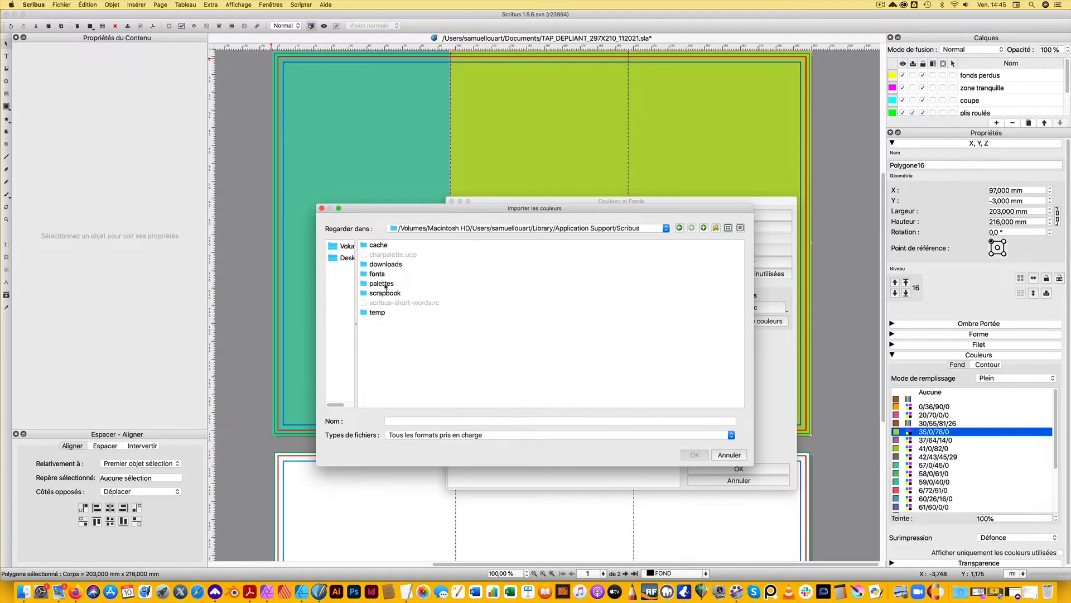
{"action": "double_click", "coordinate": [382, 284]}
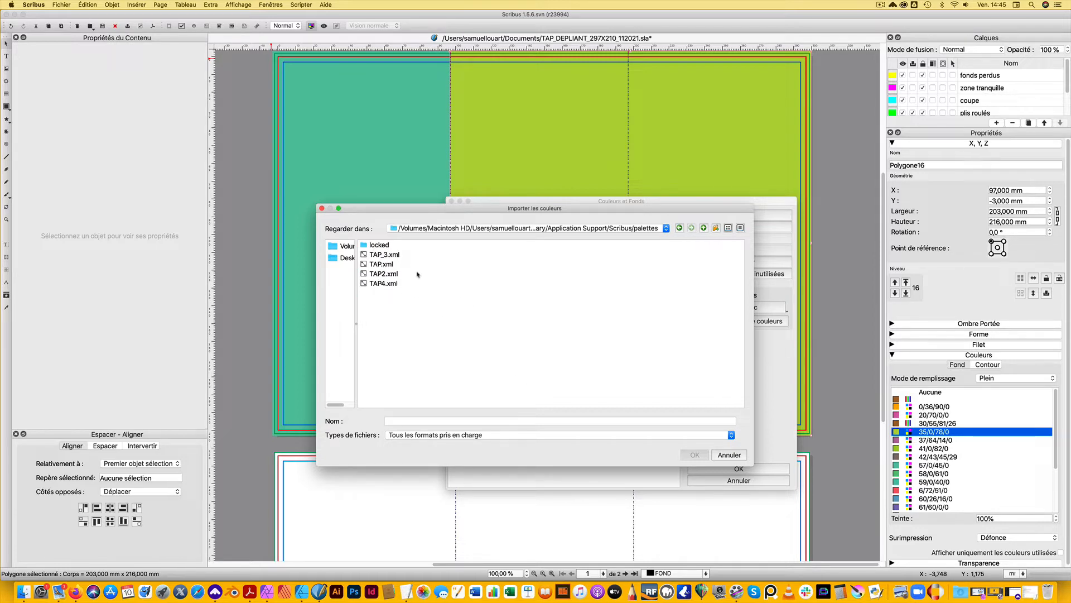
Import the TAP4.xml palette, check the added colours in the list, and accept the document's colour set
{"action": "left_click_drag", "start_coordinate": [413, 209], "coordinate": [477, 214]}
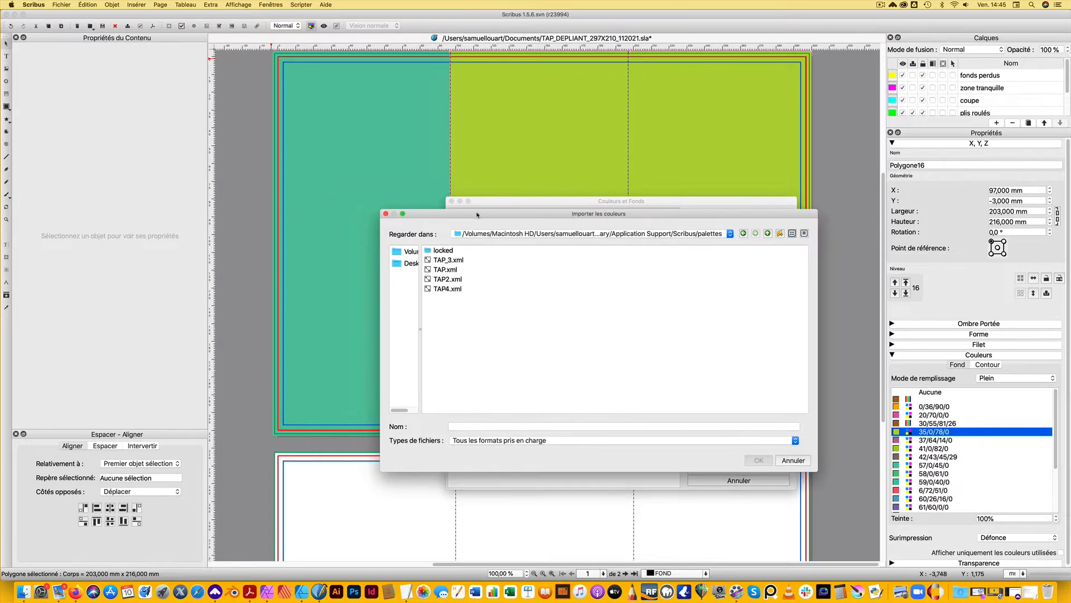
{"action": "left_click", "coordinate": [448, 288]}
{"action": "left_click", "coordinate": [759, 460]}
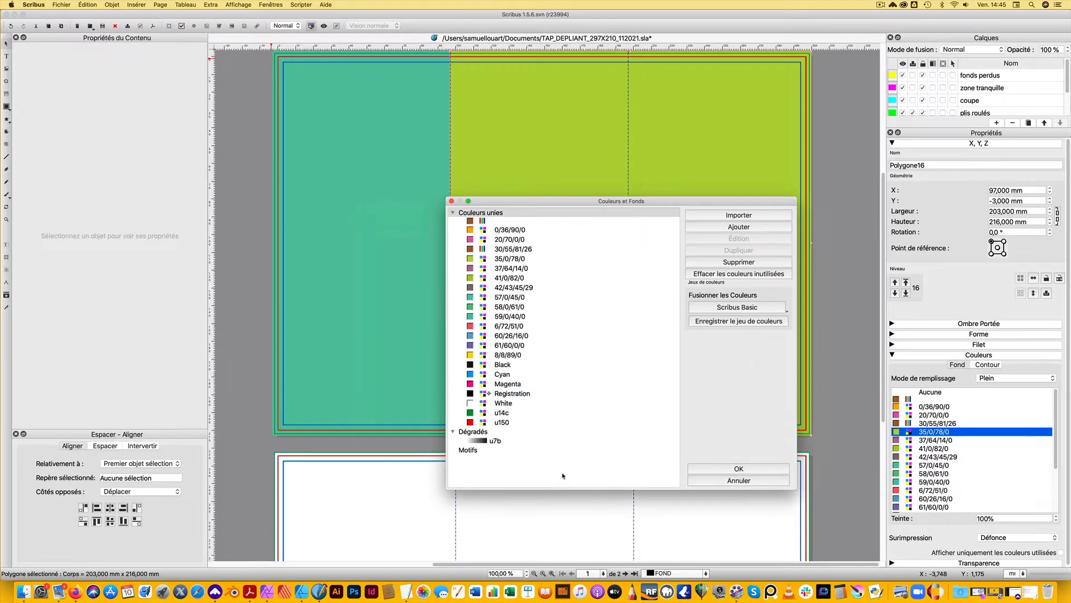
{"action": "scroll", "coordinate": [557, 409], "scroll_direction": "down", "scroll_amount": 10}
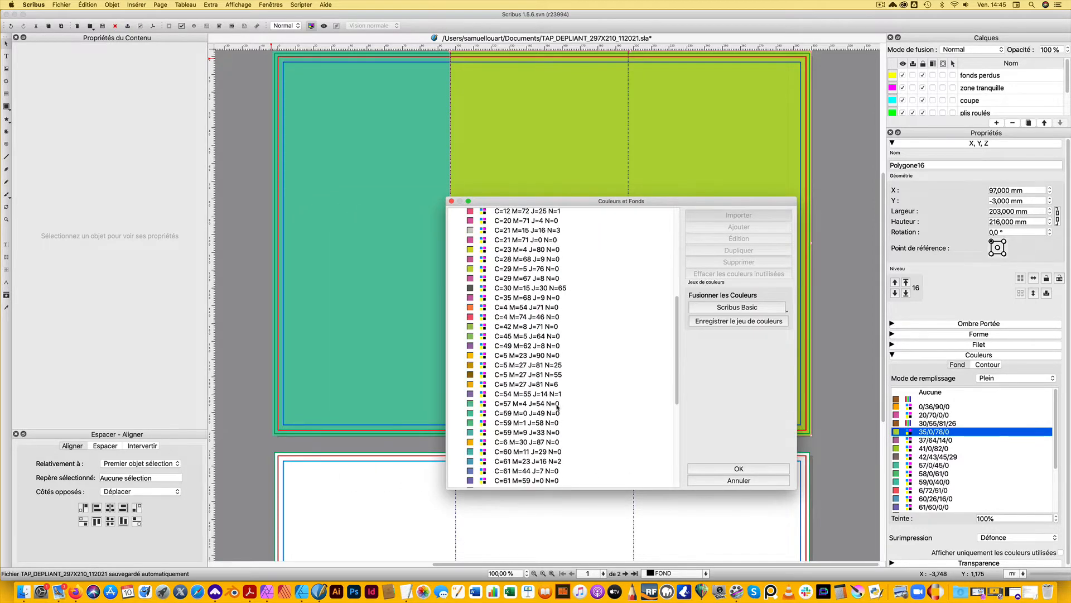
{"action": "scroll", "coordinate": [557, 409], "scroll_direction": "up", "scroll_amount": 10}
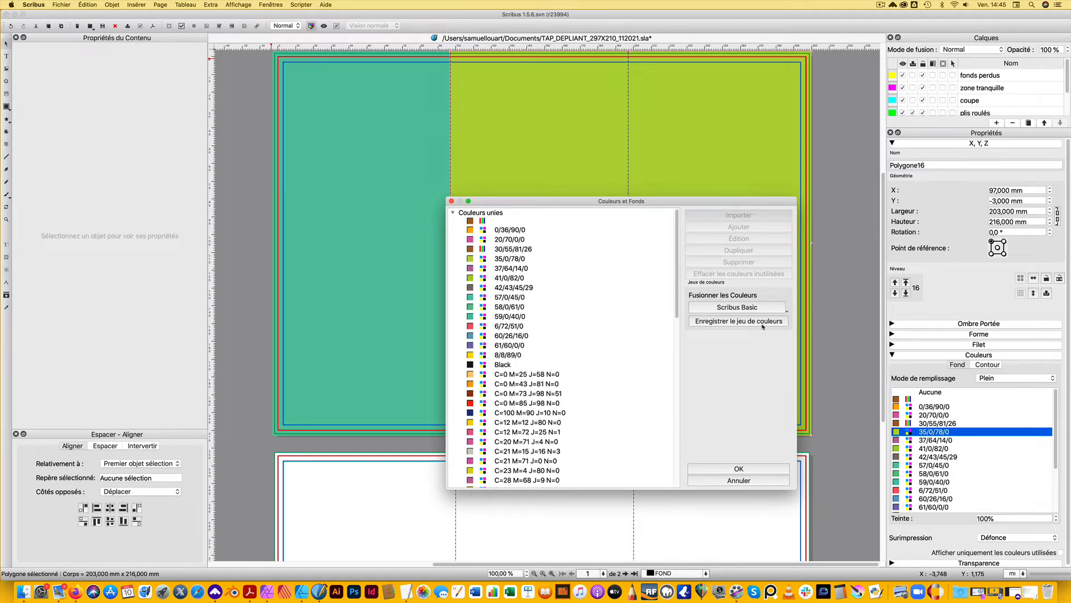
{"action": "left_click", "coordinate": [738, 469]}
Fill the 203 mm wide background panel with C=5 M=27 J=81 N=25 and deselect it
{"action": "scroll", "coordinate": [1047, 430], "scroll_direction": "down", "scroll_amount": 10}
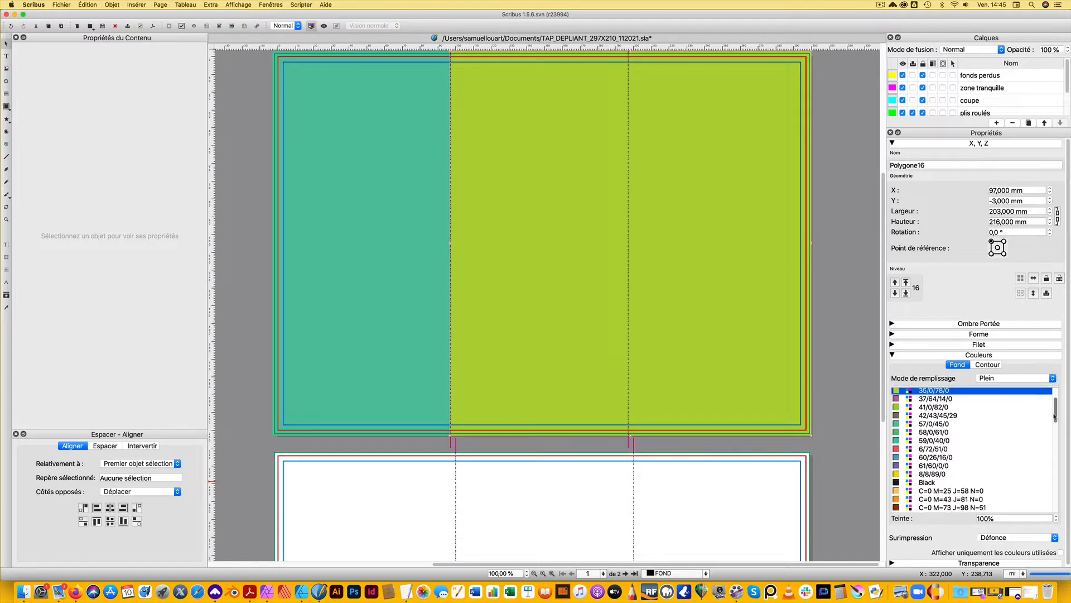
{"action": "scroll", "coordinate": [1047, 430], "scroll_direction": "down", "scroll_amount": 3}
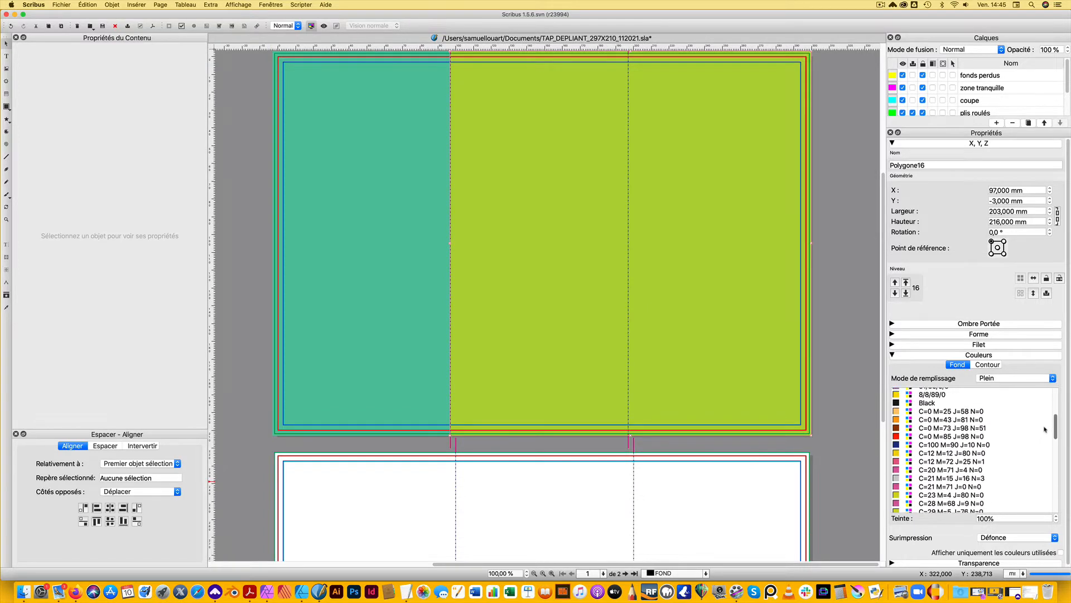
{"action": "scroll", "coordinate": [1045, 435], "scroll_direction": "down", "scroll_amount": 12}
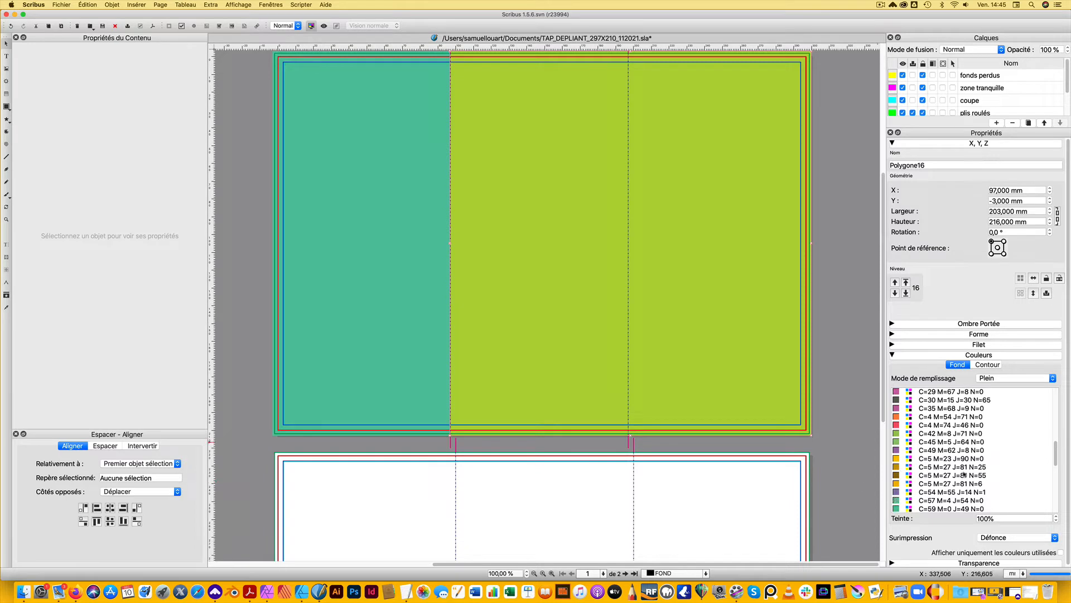
{"action": "left_click", "coordinate": [964, 467]}
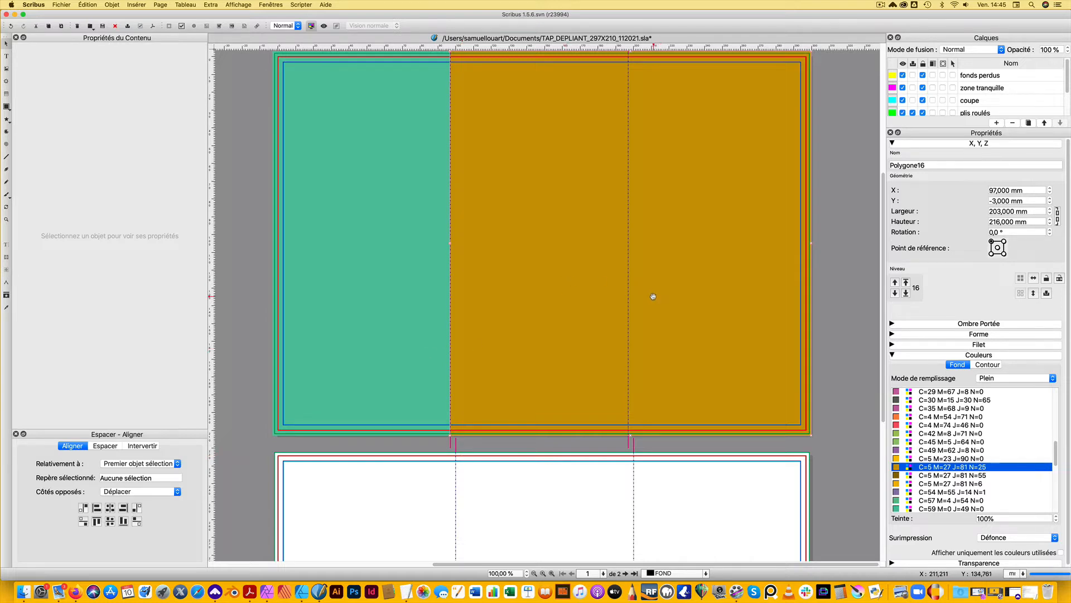
{"action": "left_click", "coordinate": [830, 287]}
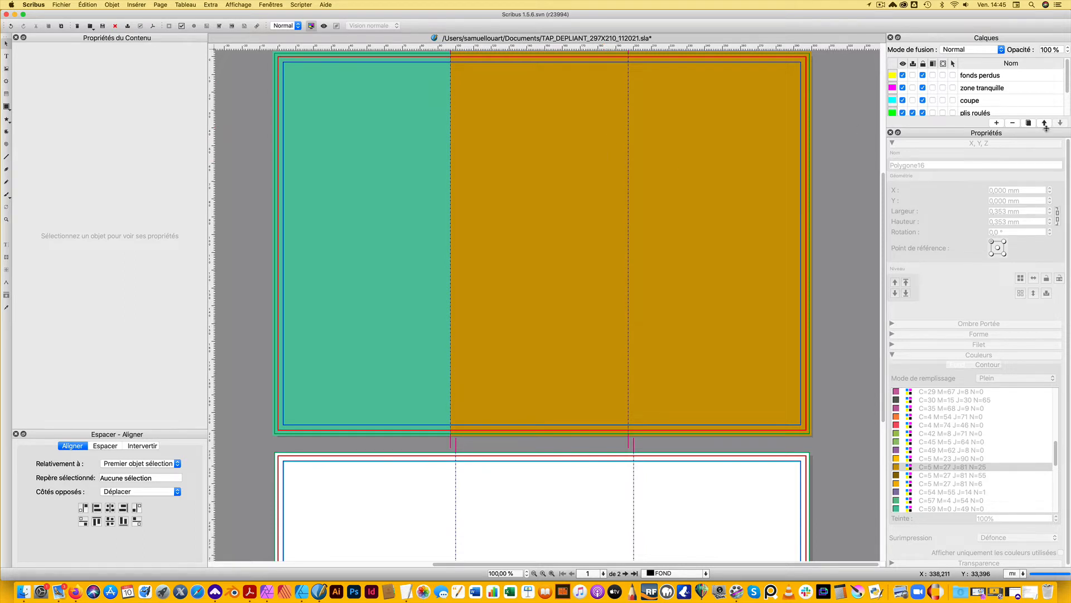
Enlarge the layer list, lock the FOND layer, and try to move the 203 mm wide panel to test the lock
{"action": "left_click_drag", "start_coordinate": [1046, 127], "coordinate": [1045, 181]}
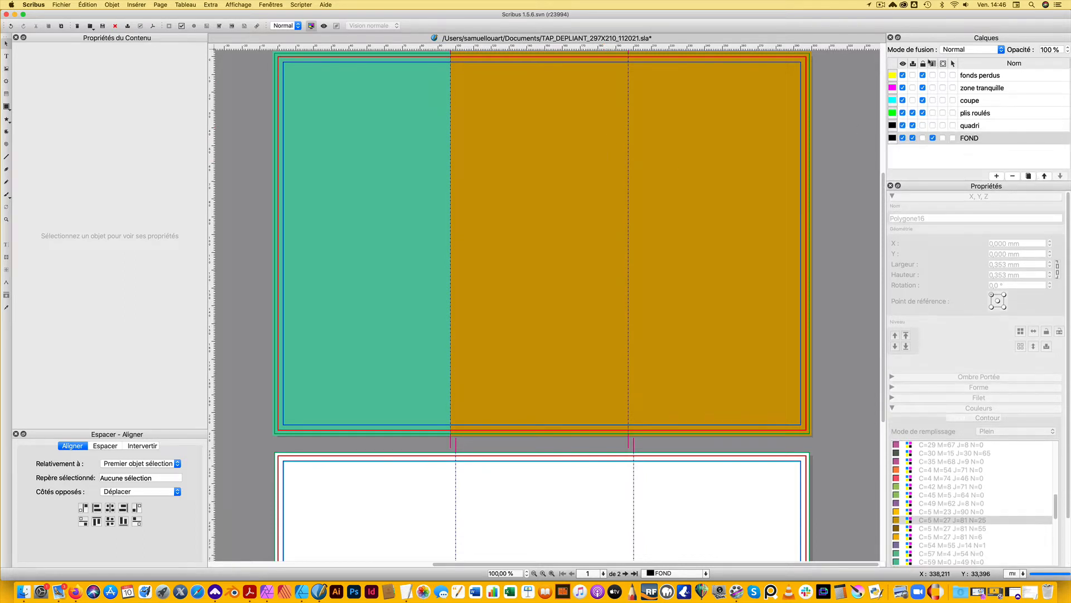
{"action": "left_click", "coordinate": [924, 138]}
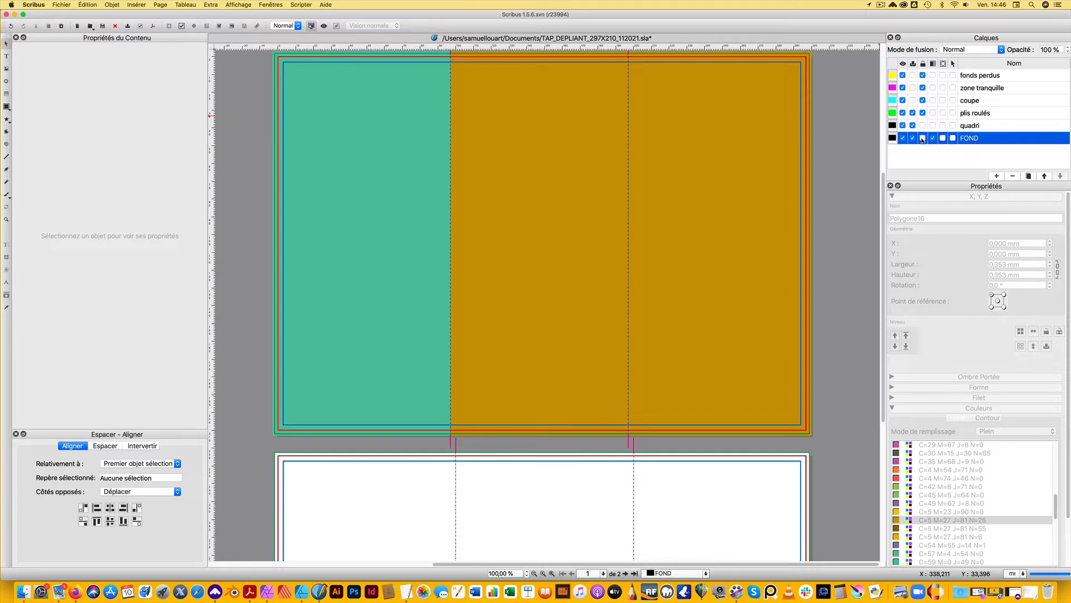
{"action": "left_click", "coordinate": [593, 179]}
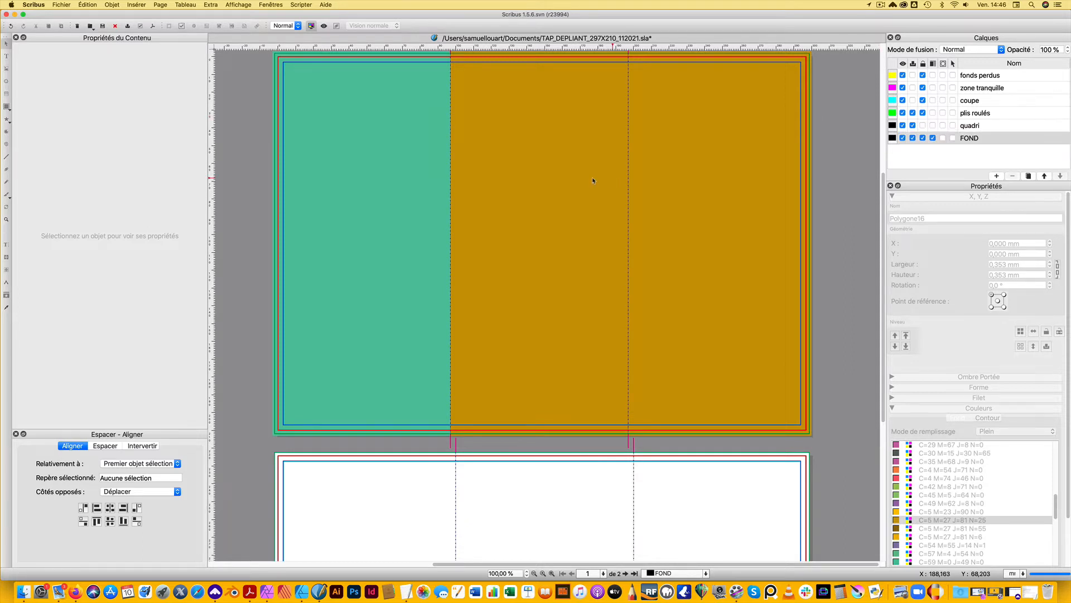
{"action": "left_click_drag", "start_coordinate": [690, 191], "coordinate": [445, 192]}
Switch to Aperçu to examine the recto layout sketch in rough-3.jpg, close it, and return to Scribus
{"action": "left_click", "coordinate": [900, 592]}
{"action": "left_click_drag", "start_coordinate": [394, 20], "coordinate": [649, 34]}
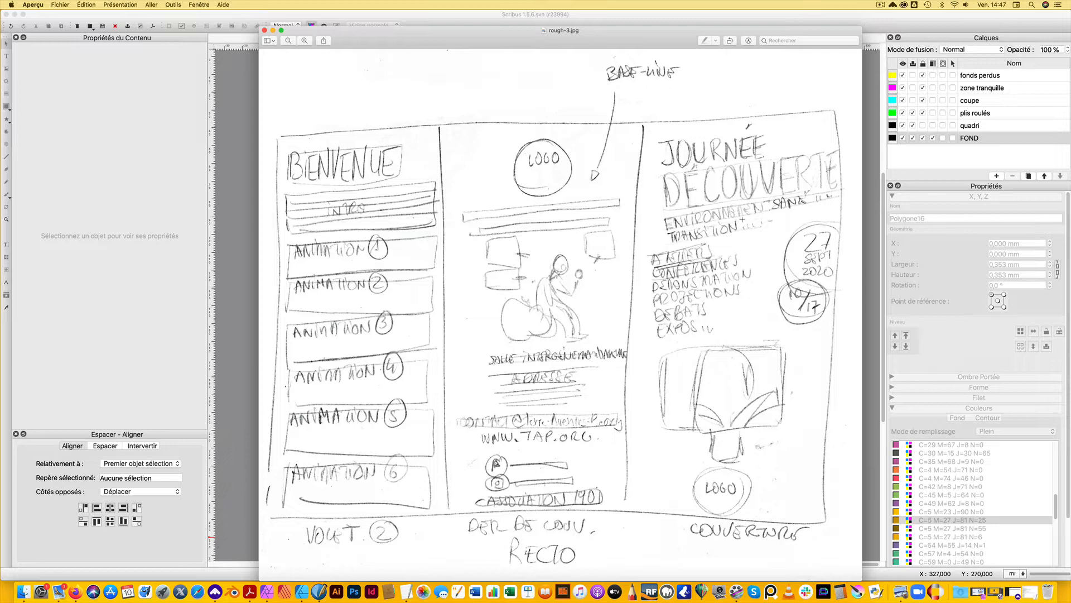
{"action": "key", "text": "super+w"}
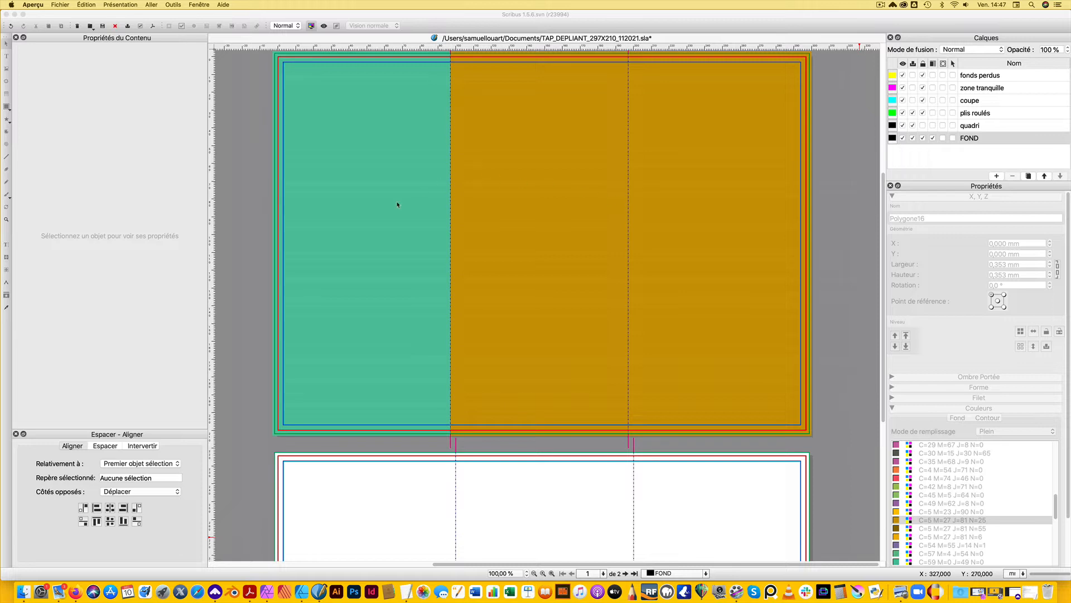
{"action": "left_click", "coordinate": [249, 86]}
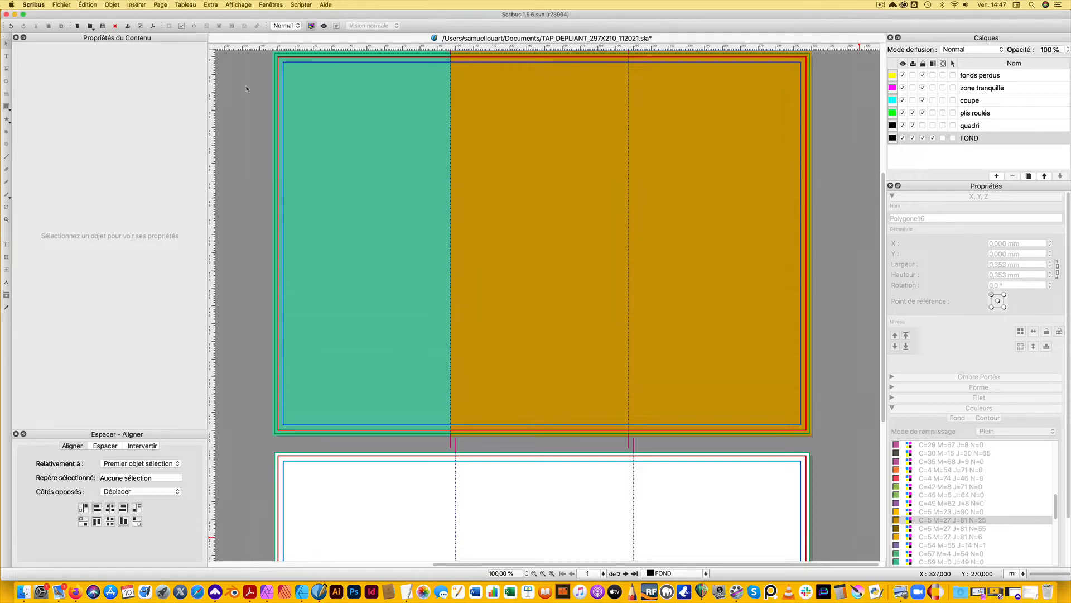
Open NormalParagraphStyle for editing in the style manager and show its character style properties
{"action": "left_click", "coordinate": [88, 6]}
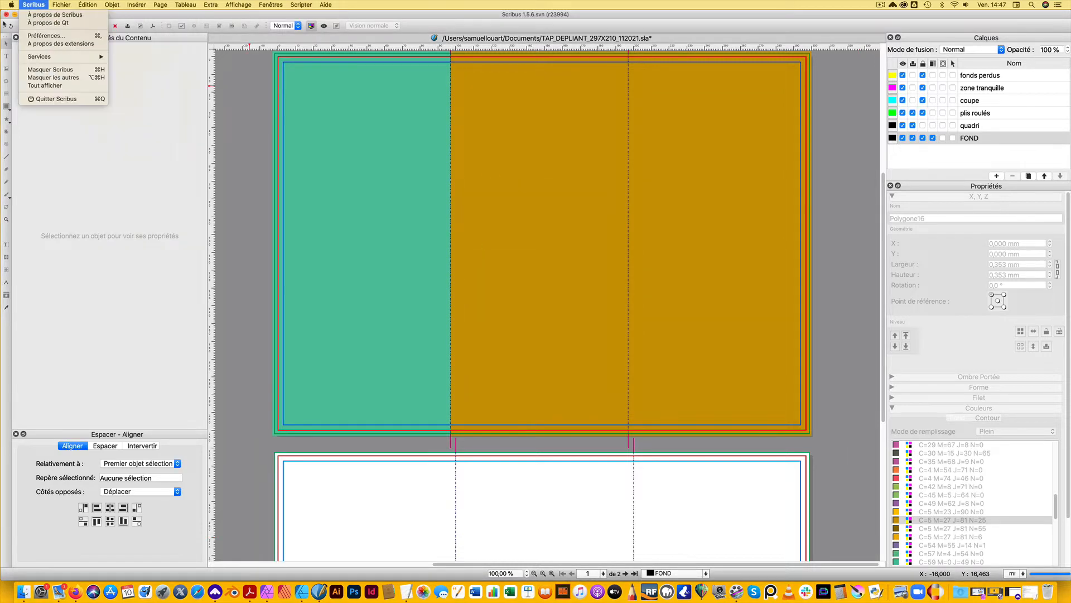
{"action": "left_click", "coordinate": [101, 177]}
{"action": "left_click_drag", "start_coordinate": [484, 98], "coordinate": [397, 95]}
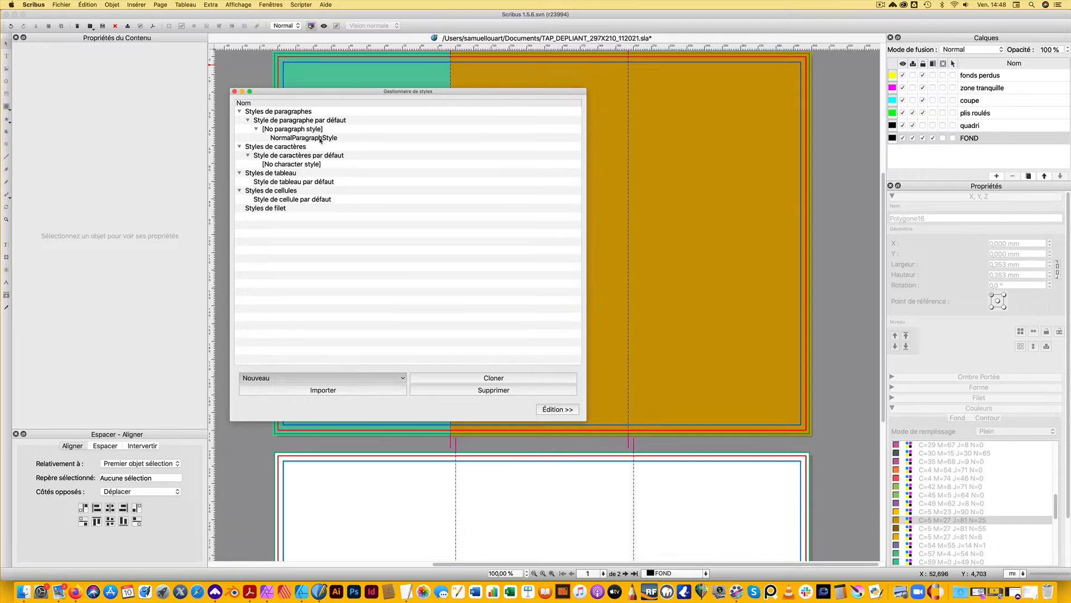
{"action": "double_click", "coordinate": [301, 140]}
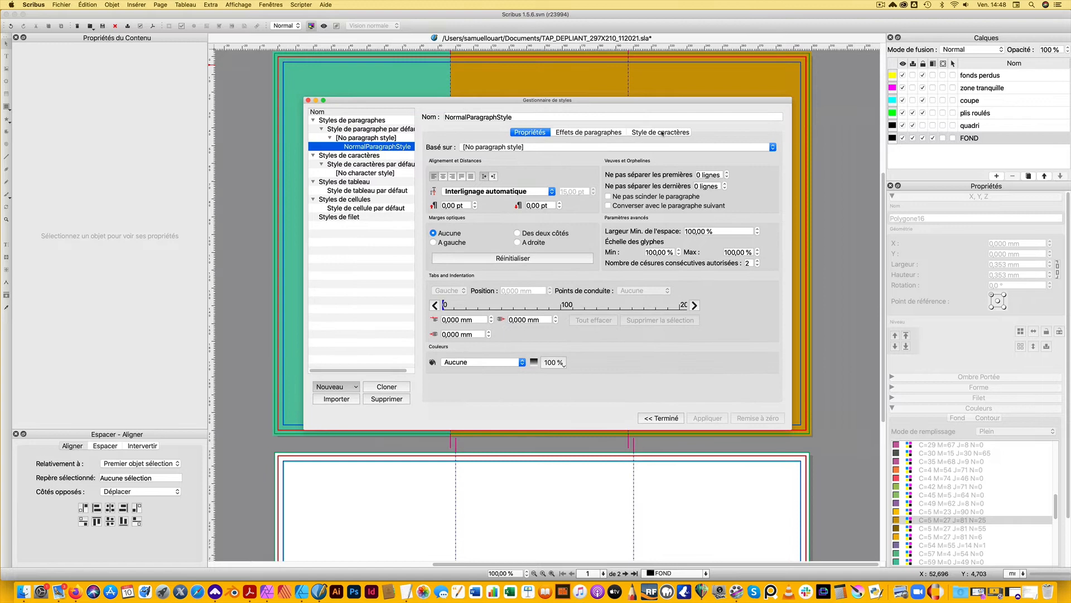
{"action": "left_click", "coordinate": [662, 132]}
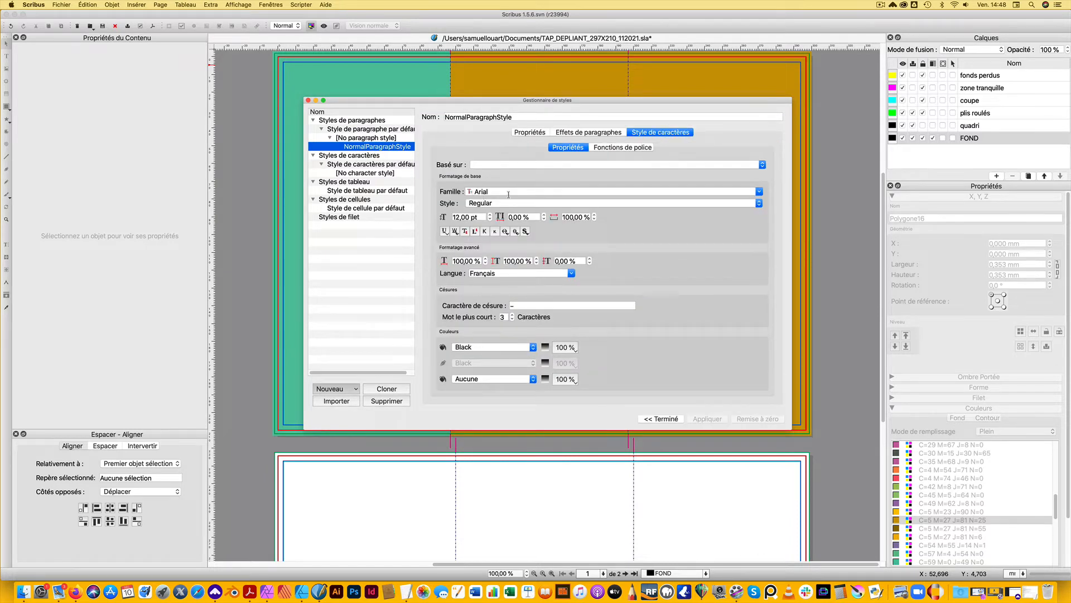
Set NormalParagraphStyle's character font to DaxlinePro Regular at 11 pt and apply the change
{"action": "double_click", "coordinate": [508, 192]}
{"action": "type", "text": "DaxlinePro"}
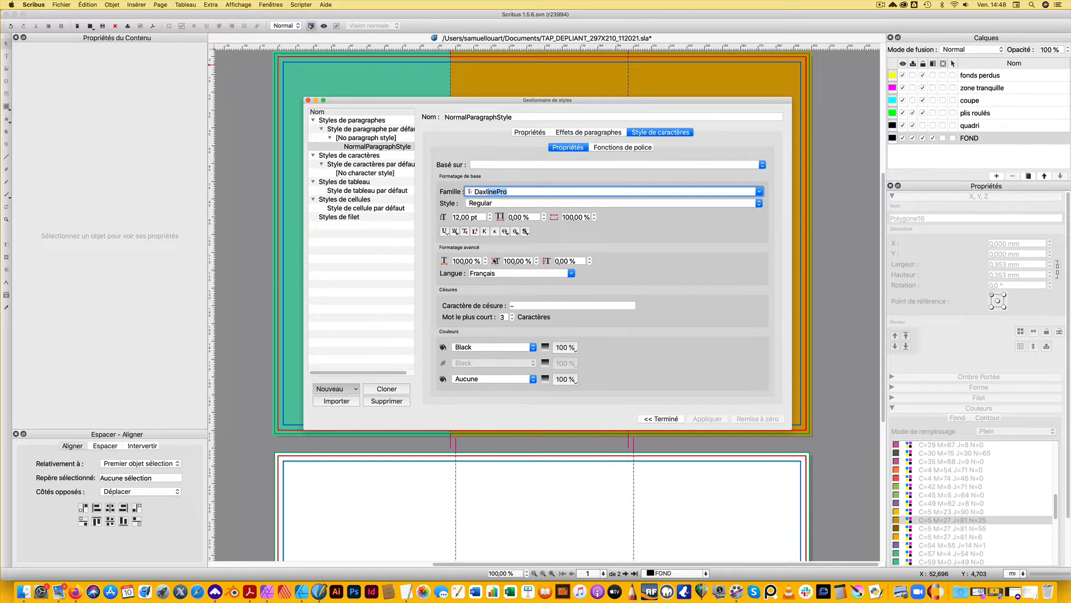
{"action": "left_click", "coordinate": [494, 203]}
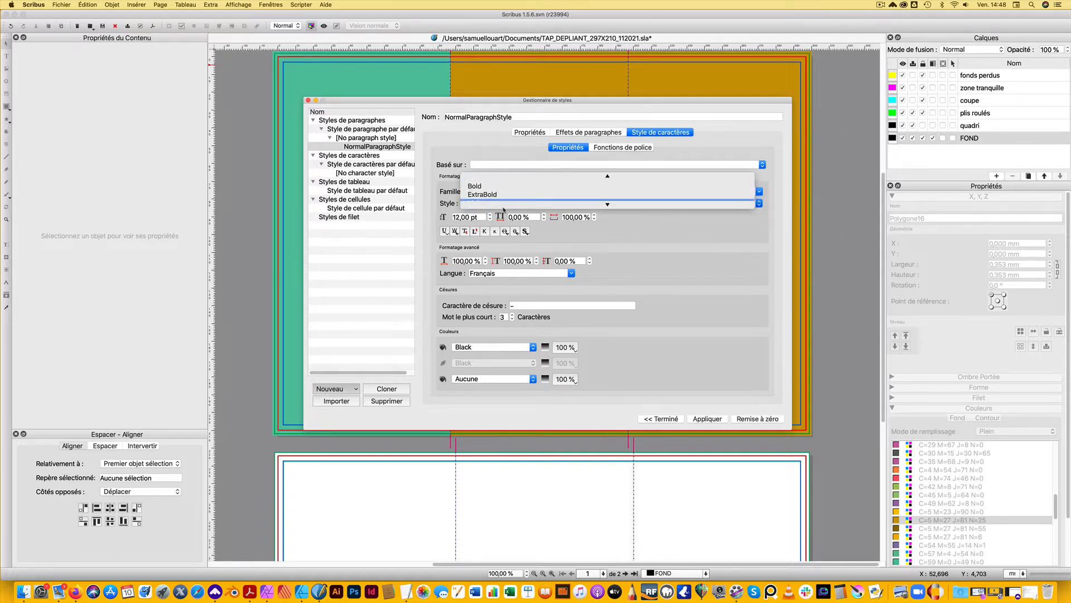
{"action": "left_click", "coordinate": [487, 203]}
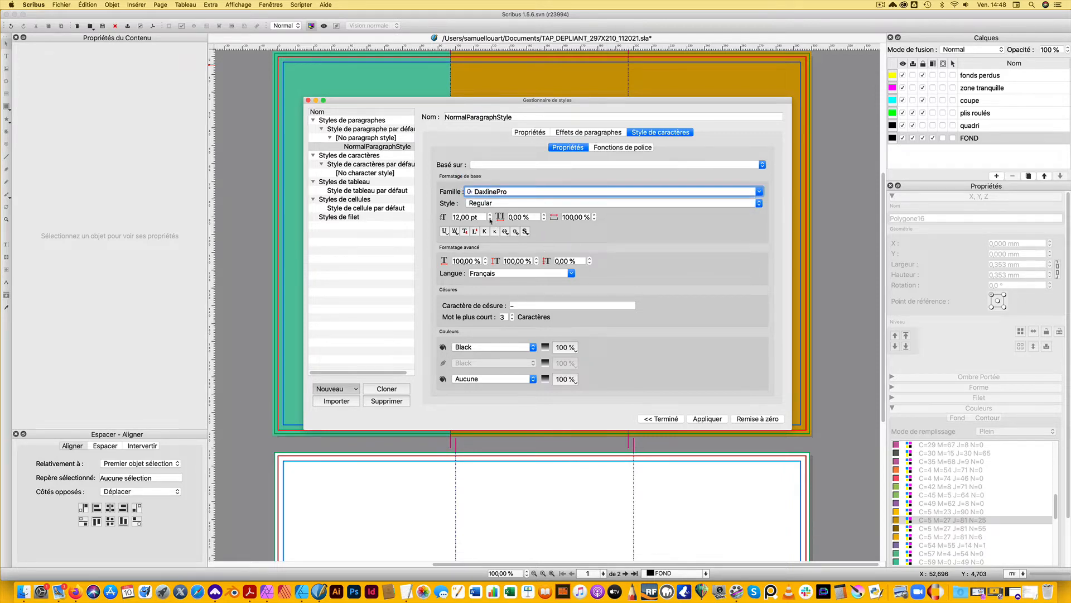
{"action": "left_click", "coordinate": [490, 220]}
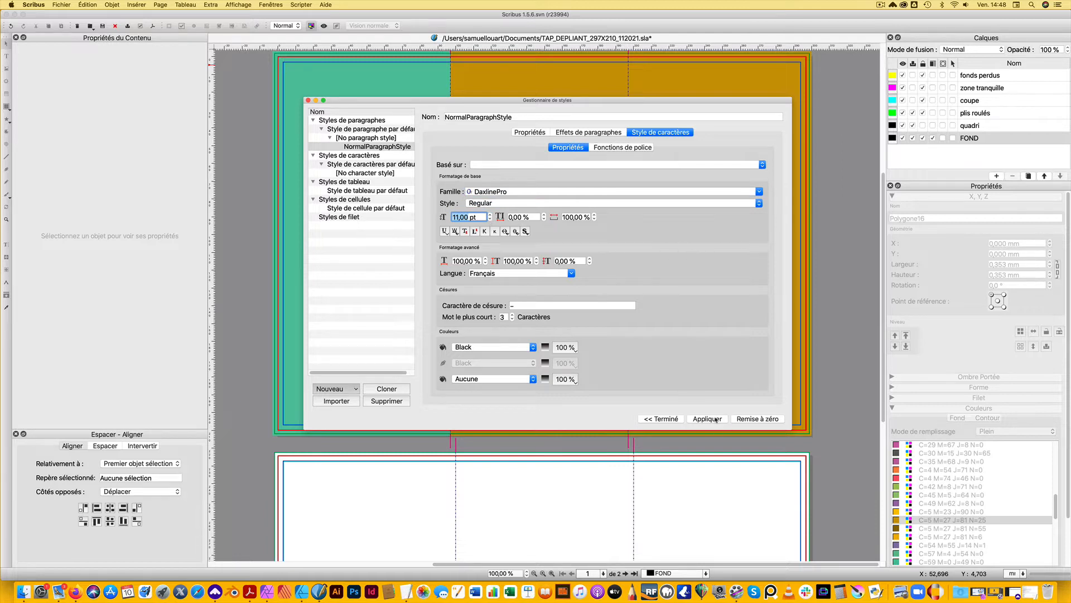
{"action": "left_click", "coordinate": [715, 420]}
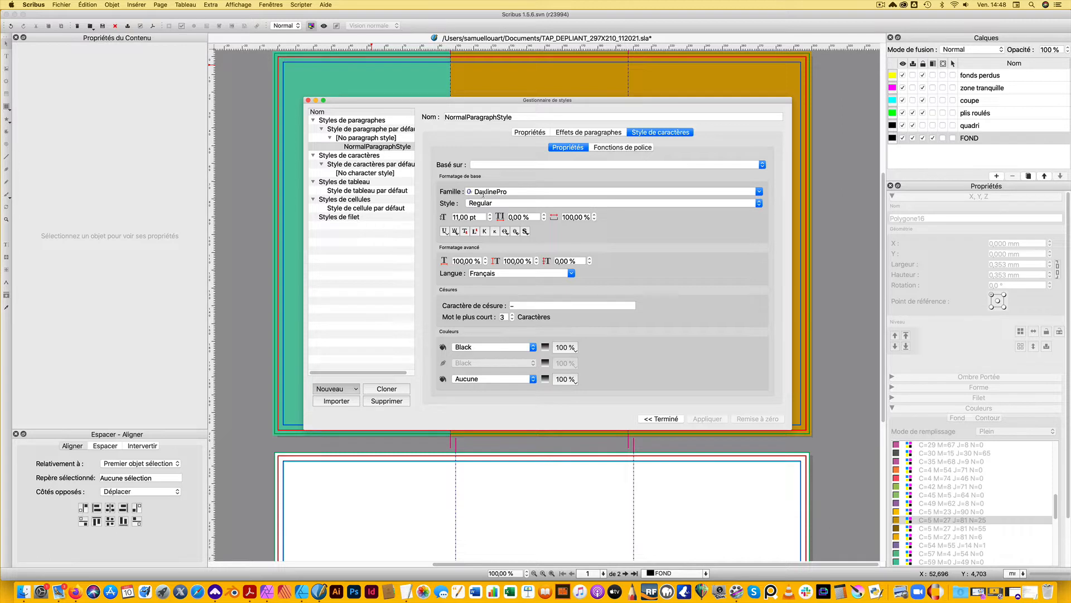
Set the default character style to DaxlinePro Regular at 11 pt and apply it
{"action": "left_click", "coordinate": [360, 165]}
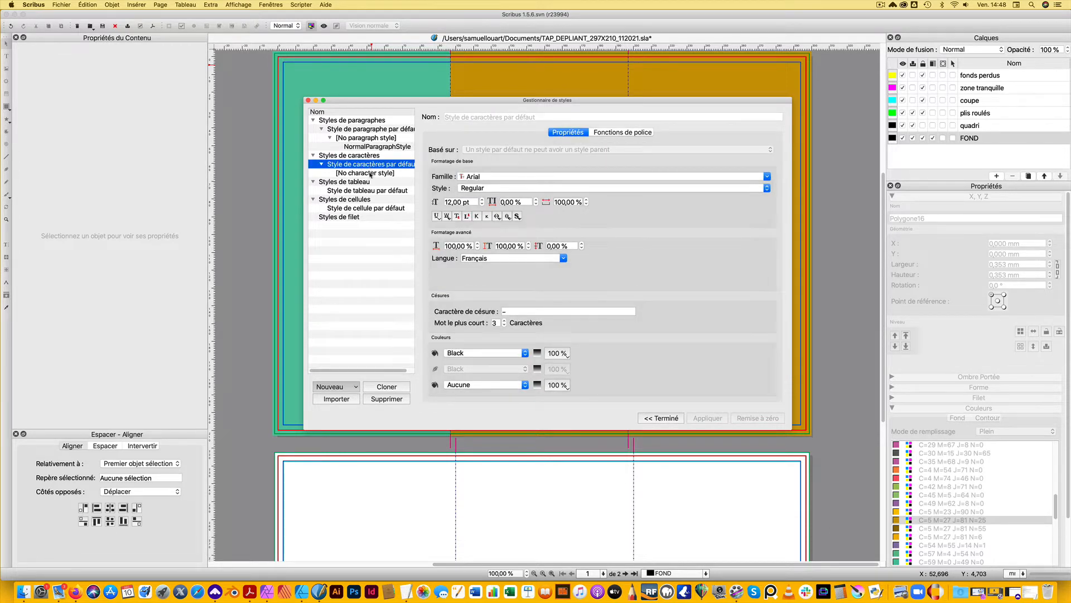
{"action": "left_click", "coordinate": [371, 173]}
{"action": "left_click", "coordinate": [373, 165]}
{"action": "left_click_drag", "start_coordinate": [498, 176], "coordinate": [424, 174]}
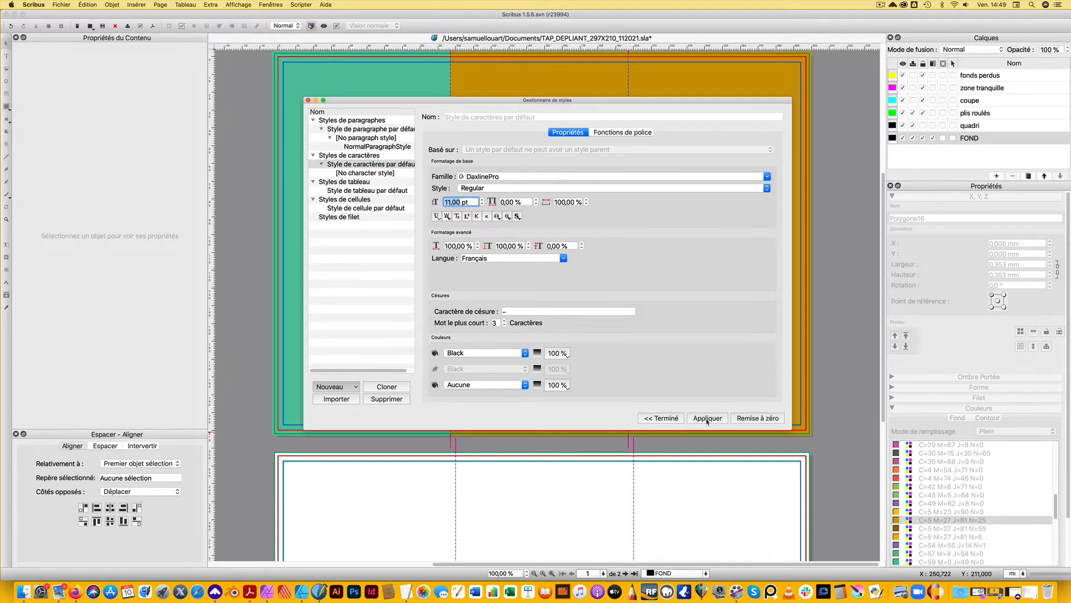
{"action": "left_click", "coordinate": [707, 419]}
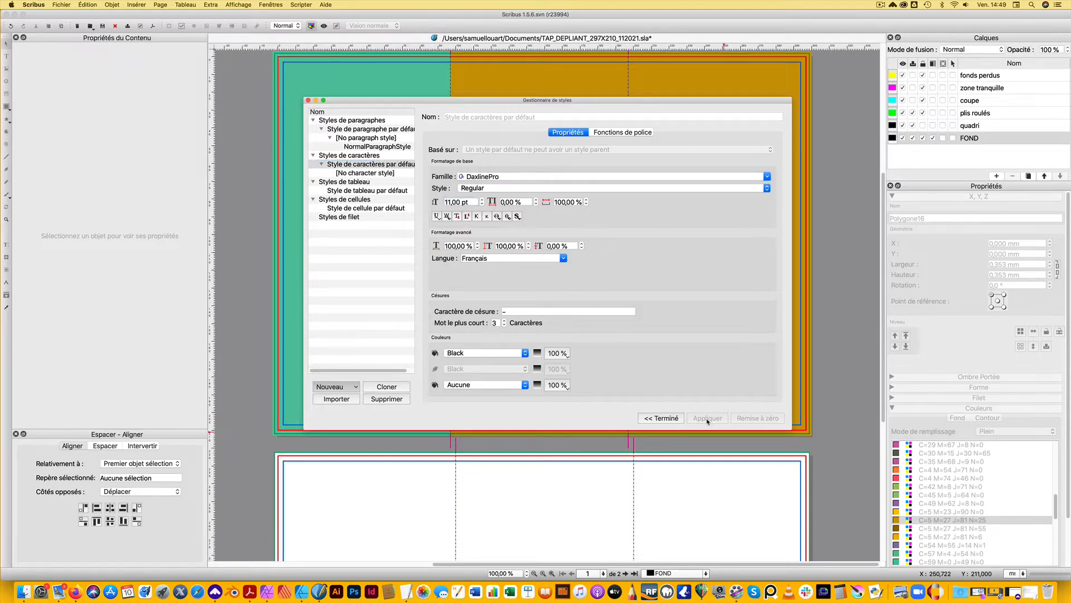
{"action": "left_click_drag", "start_coordinate": [610, 96], "coordinate": [615, 98]}
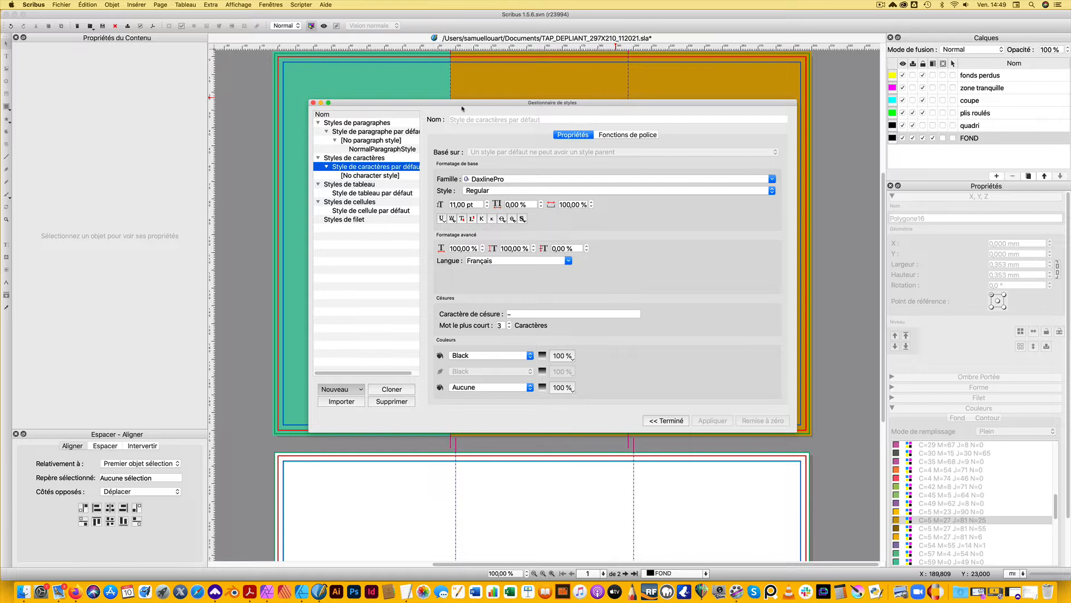
Create a new paragraph style named TITRAILLE
{"action": "left_click", "coordinate": [369, 131]}
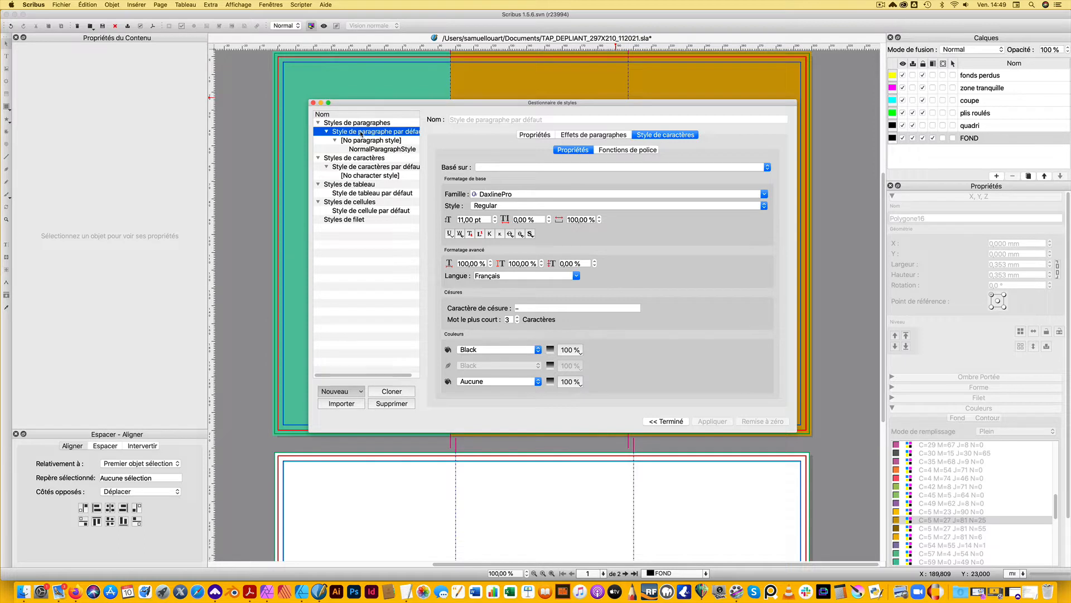
{"action": "left_click", "coordinate": [341, 391]}
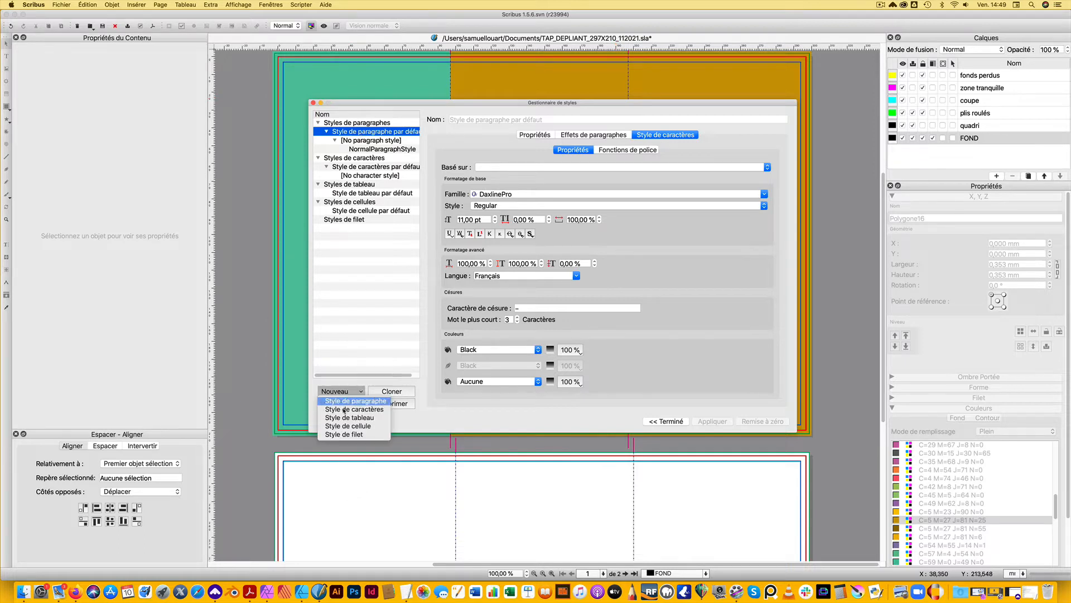
{"action": "left_click", "coordinate": [375, 400]}
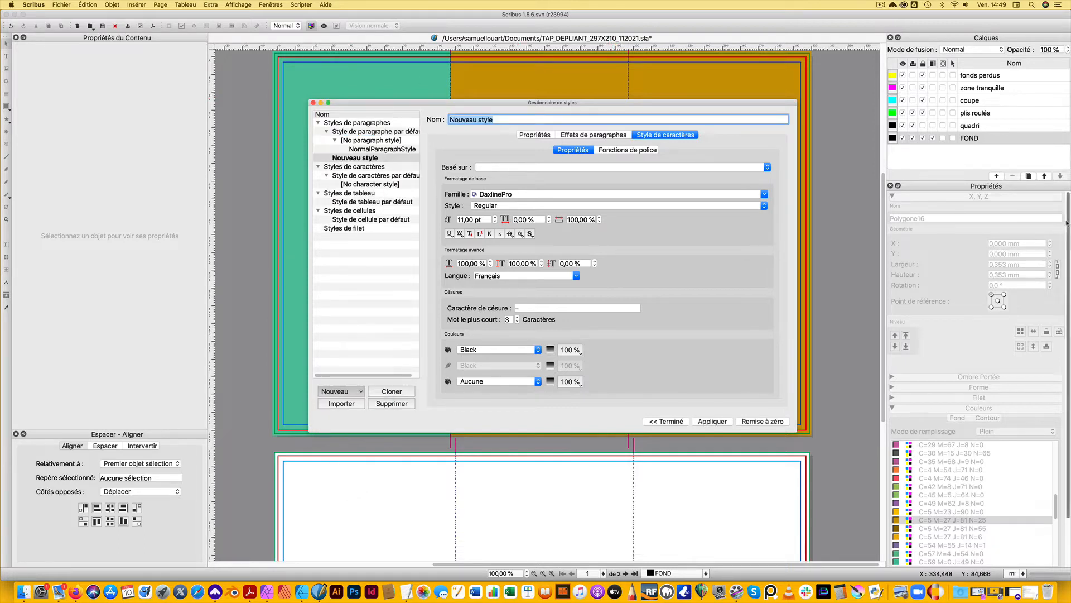
{"action": "type", "text": "TITRAILLE"}
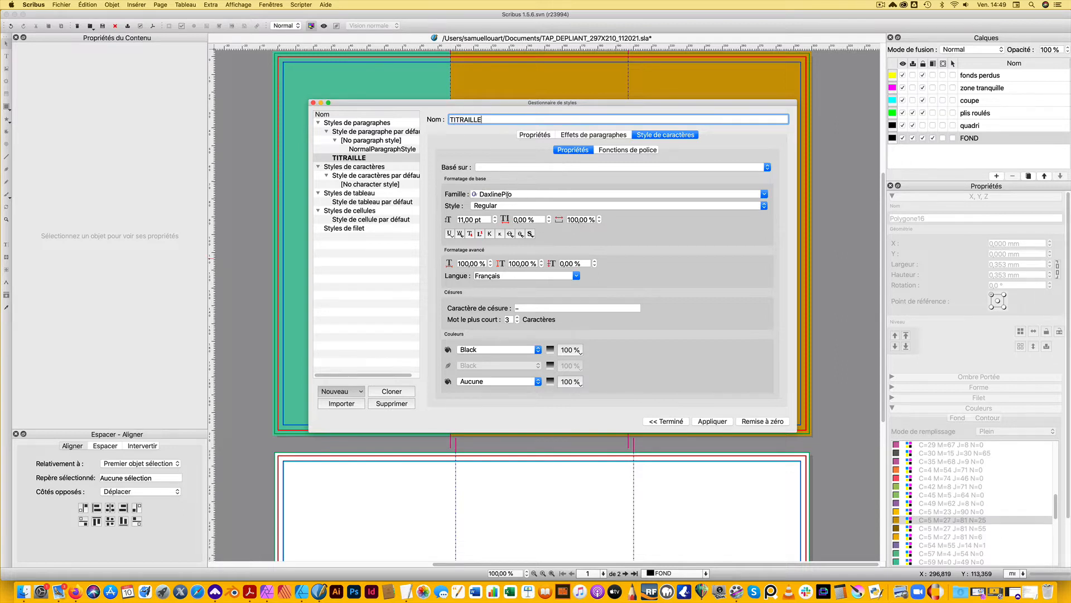
Set the TITRAILLE style's font to Ruler Bold, save it and close the style manager
{"action": "left_click_drag", "start_coordinate": [517, 191], "coordinate": [457, 195]}
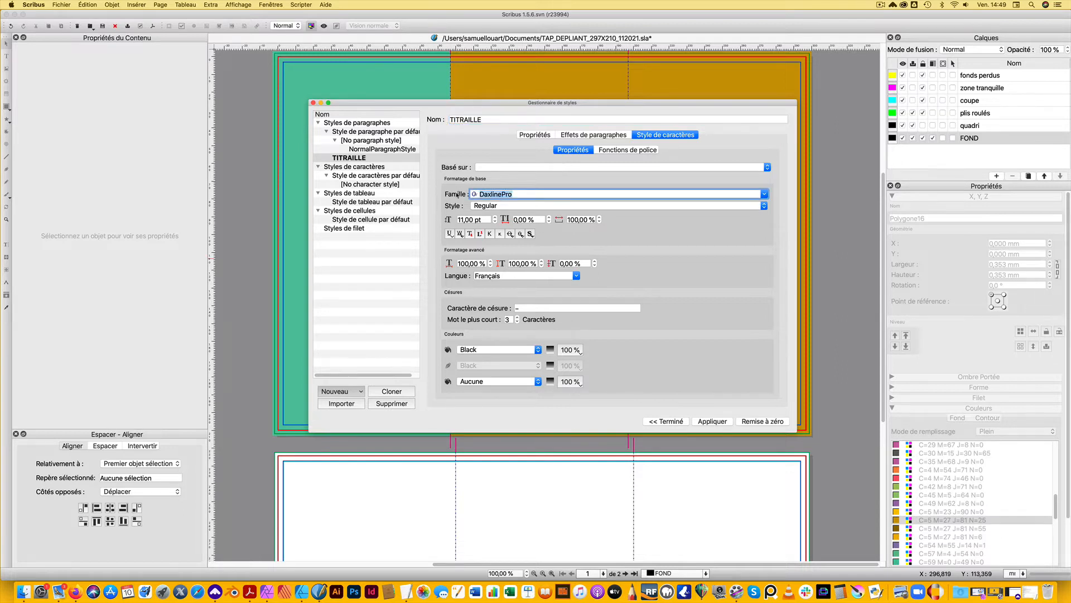
{"action": "type", "text": "Ruler"}
{"action": "left_click", "coordinate": [508, 205]}
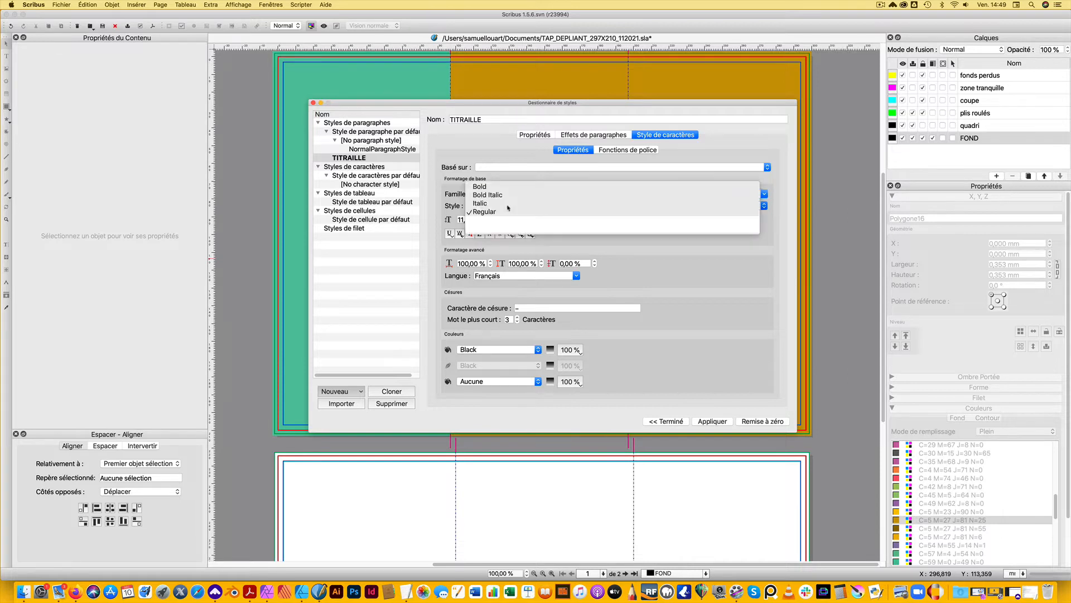
{"action": "left_click", "coordinate": [502, 185]}
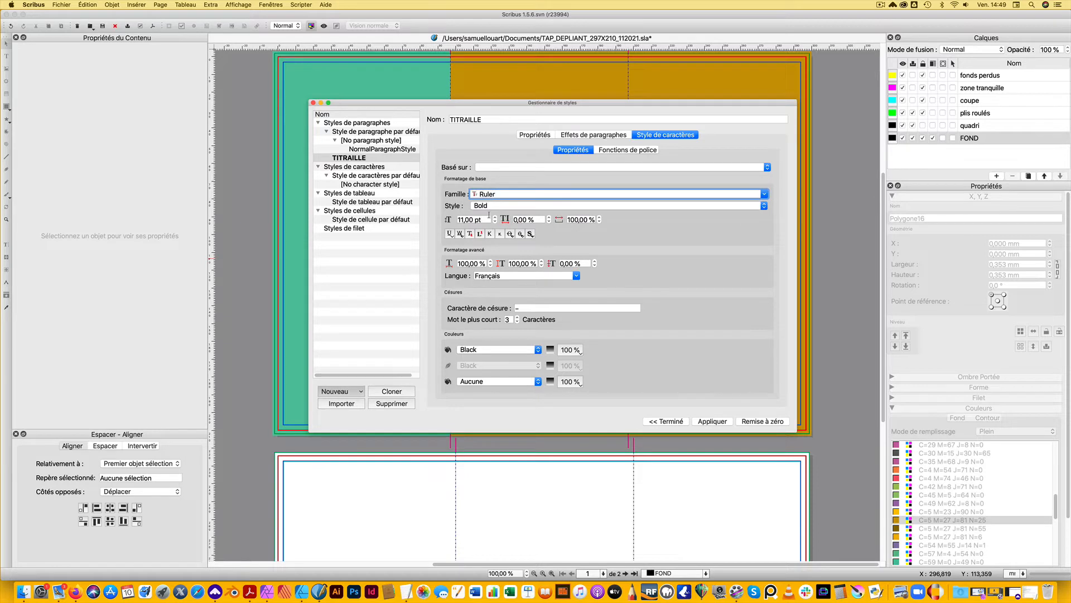
{"action": "left_click_drag", "start_coordinate": [477, 219], "coordinate": [458, 220]}
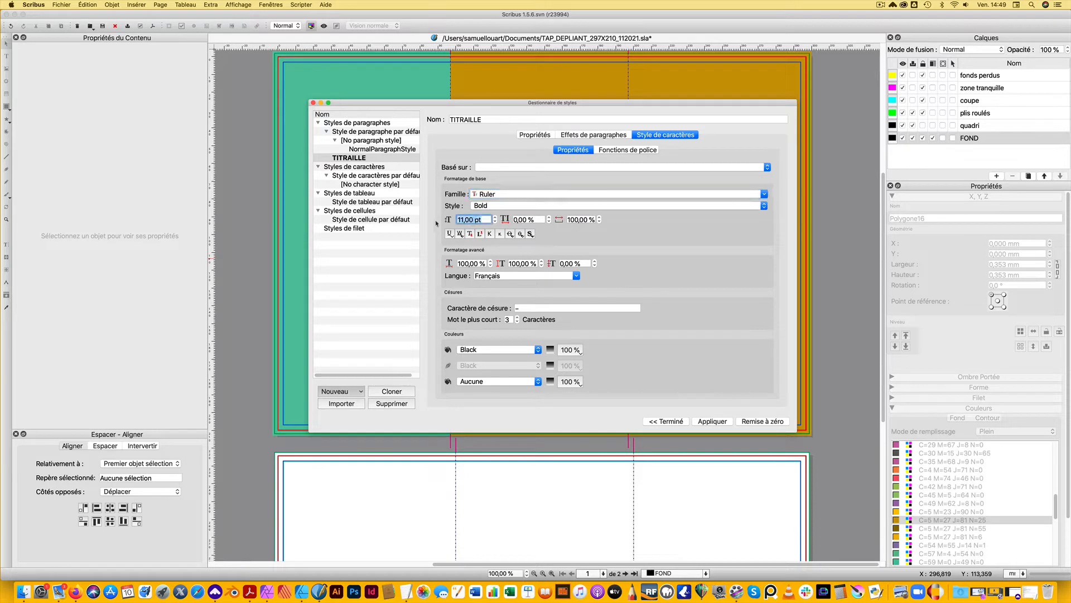
{"action": "type", "text": "24"}
{"action": "left_click", "coordinate": [666, 423]}
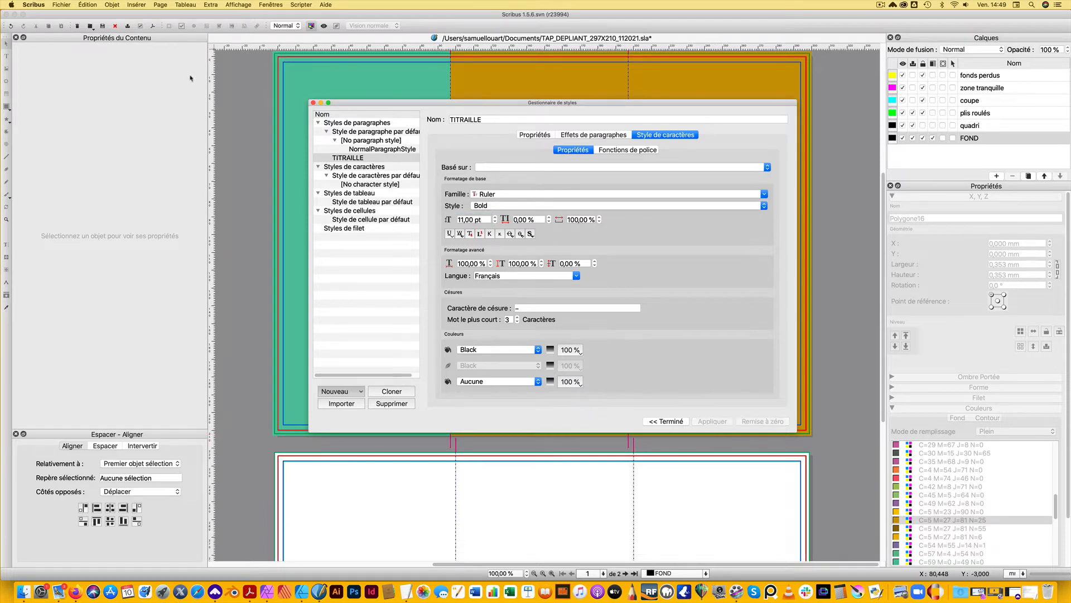
{"action": "left_click", "coordinate": [314, 103]}
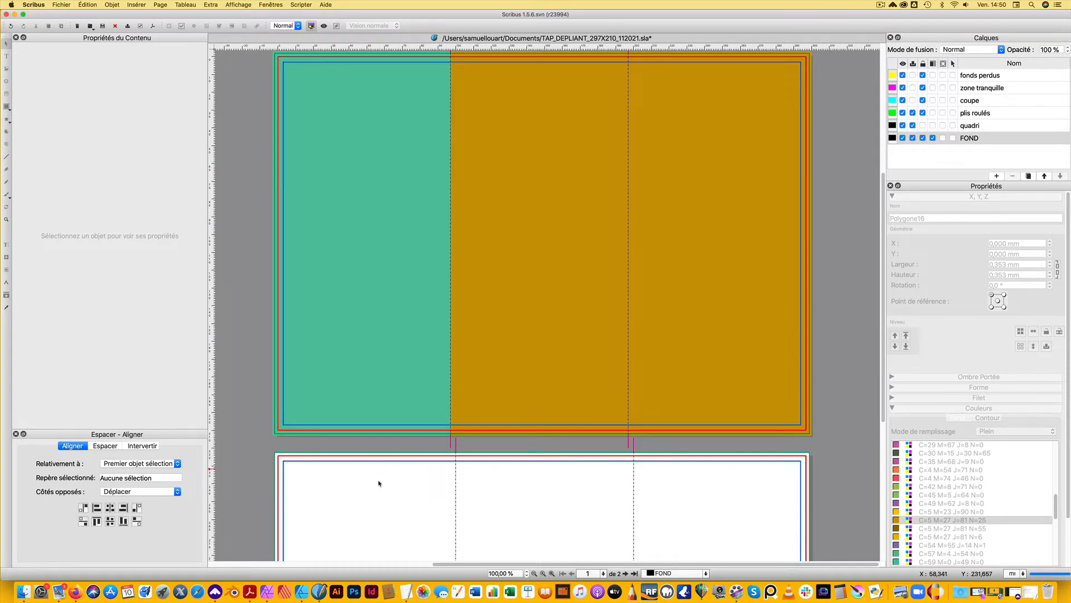
Switch to TextEdit, copy the lines from the event title through the participation conditions in TXT_Flyer2.rtf, and return to Scribus
{"action": "left_click", "coordinate": [1030, 592]}
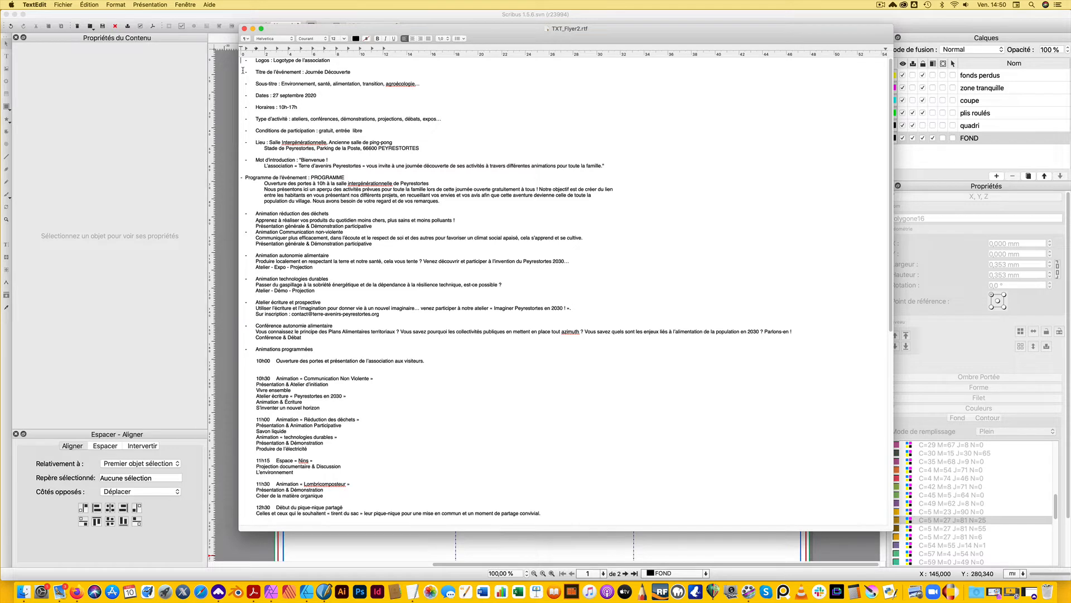
{"action": "left_click_drag", "start_coordinate": [244, 71], "coordinate": [391, 114]}
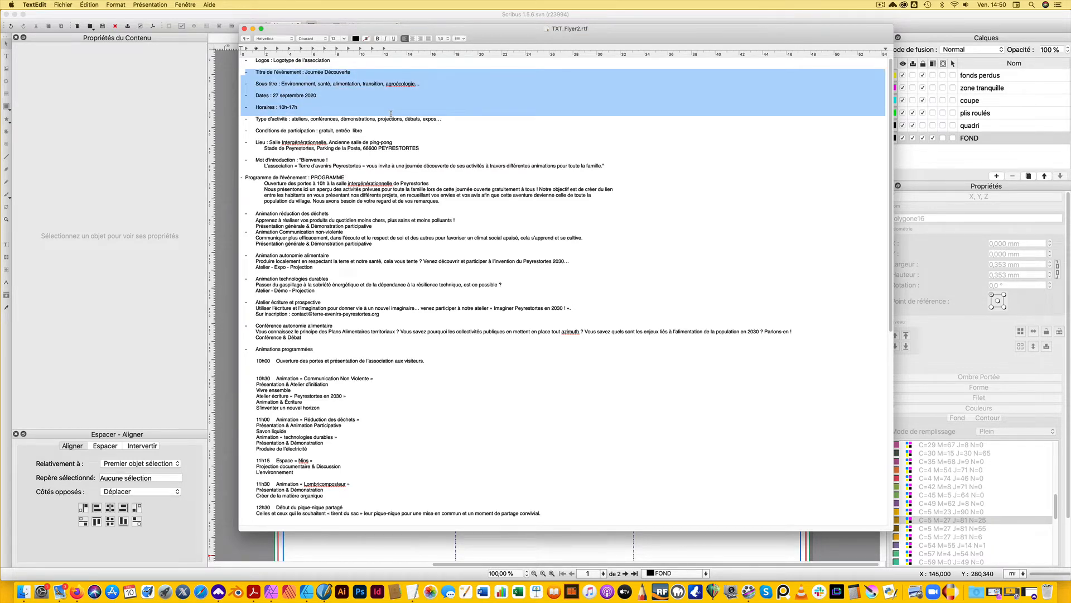
{"action": "left_click_drag", "start_coordinate": [391, 113], "coordinate": [449, 124]}
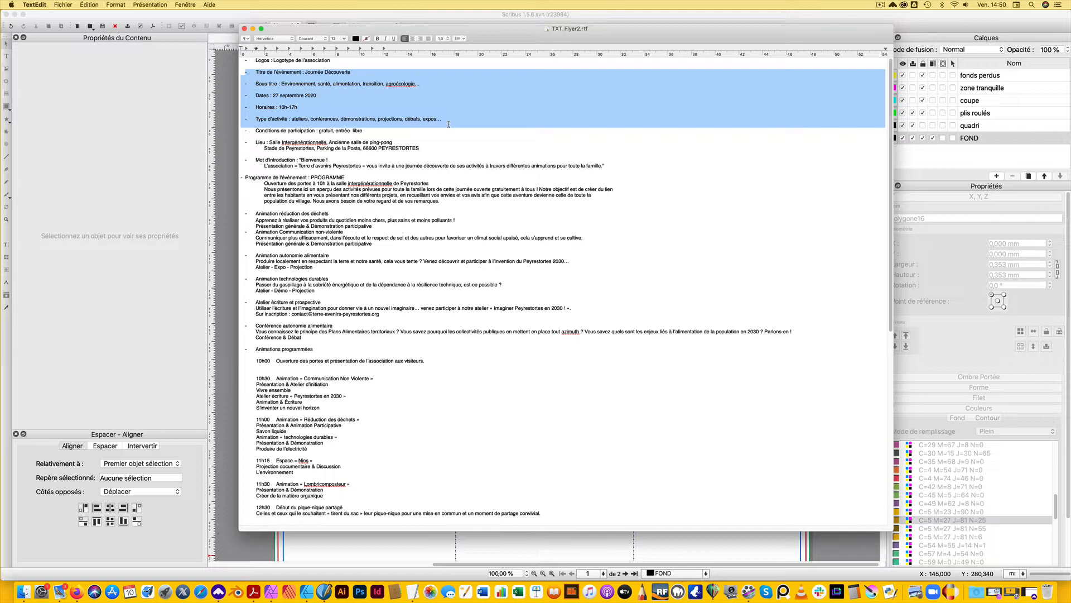
{"action": "left_click_drag", "start_coordinate": [449, 124], "coordinate": [450, 132]}
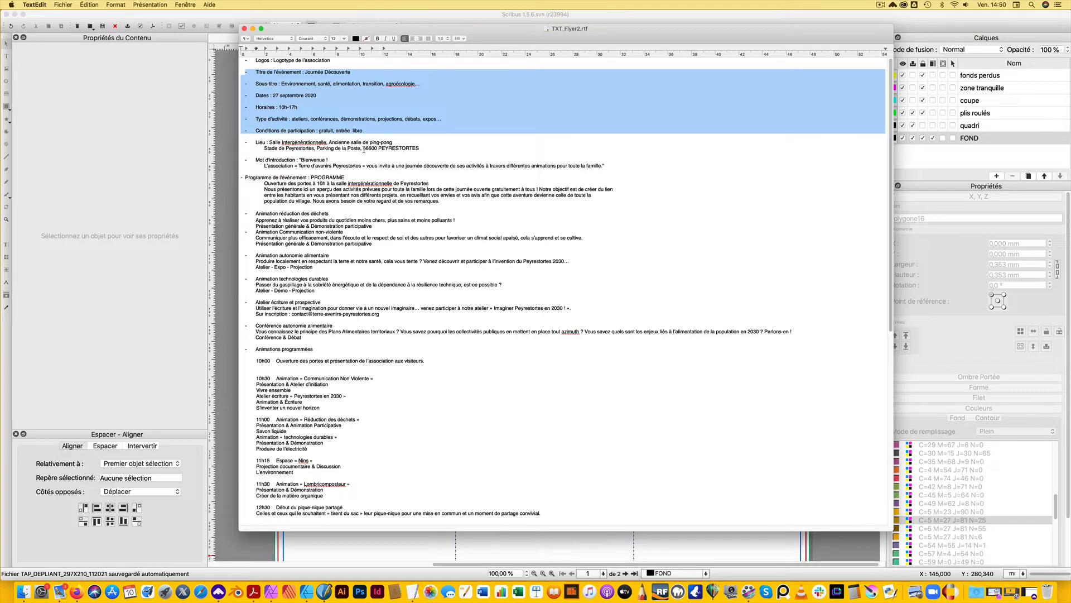
{"action": "left_click", "coordinate": [252, 28]}
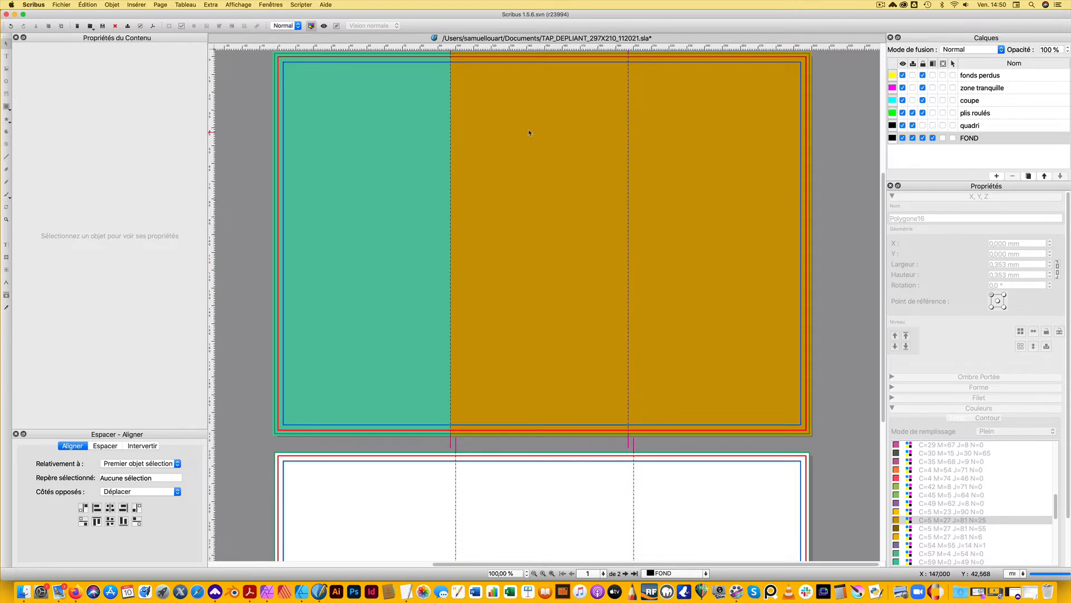
Add a layer named TEXTE and move it directly above the FOND layer
{"action": "left_click_drag", "start_coordinate": [471, 117], "coordinate": [666, 255]}
{"action": "left_click", "coordinate": [997, 176]}
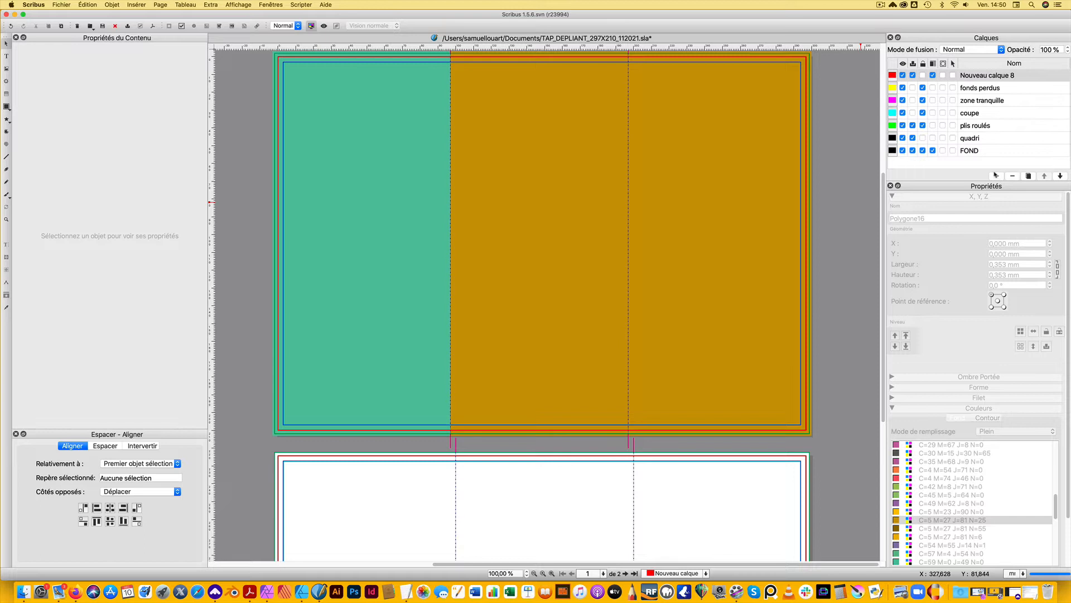
{"action": "double_click", "coordinate": [982, 76]}
{"action": "type", "text": "TEXTE"}
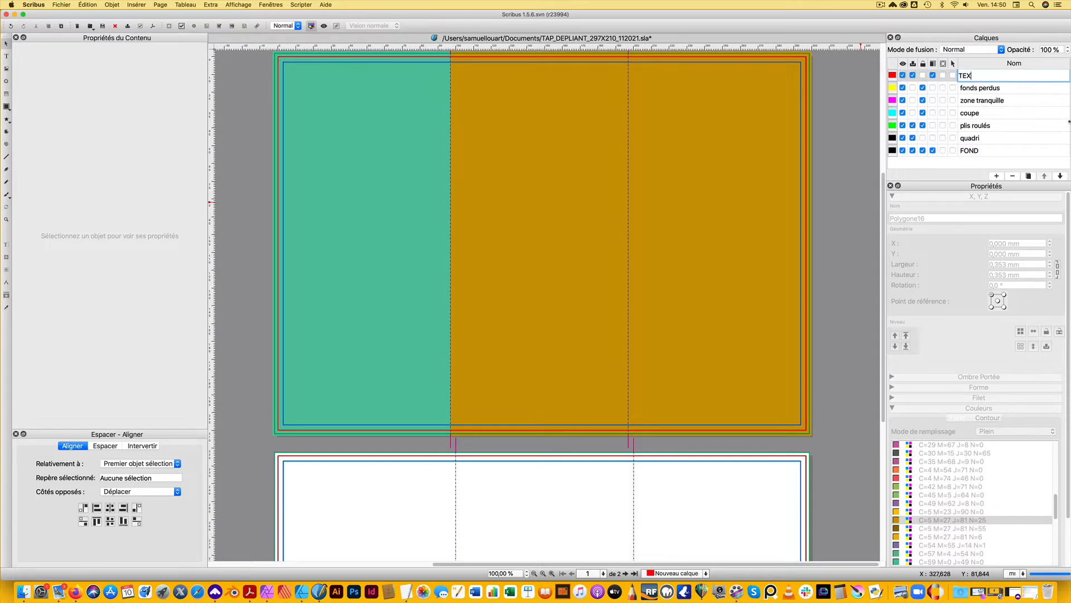
{"action": "key", "text": "Return"}
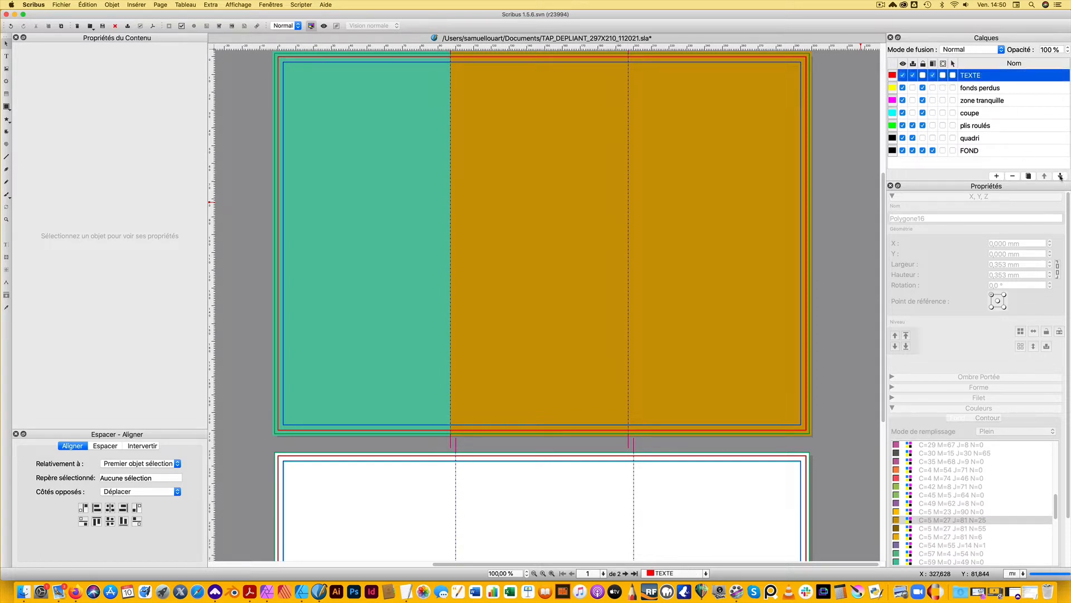
{"action": "left_click", "coordinate": [1060, 176]}
{"action": "left_click", "coordinate": [1060, 177]}
{"action": "left_click", "coordinate": [1060, 176]}
{"action": "left_click", "coordinate": [1061, 176]}
{"action": "left_click", "coordinate": [1060, 177]}
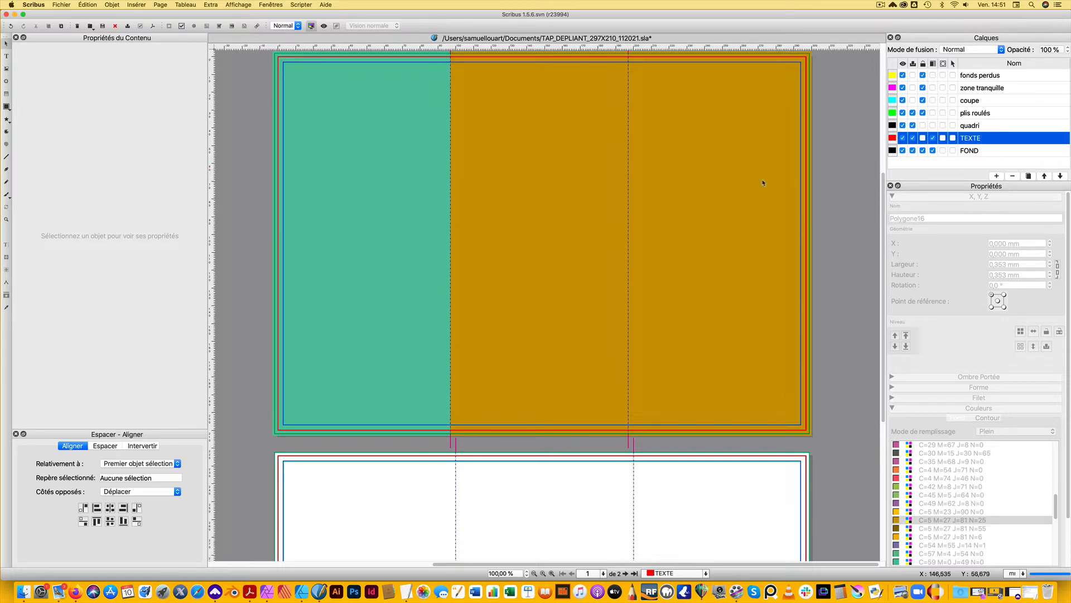
Draw a text frame about 89 mm wide and 99 mm high in the right-hand cover panel and paste the copied event text
{"action": "left_click", "coordinate": [662, 154]}
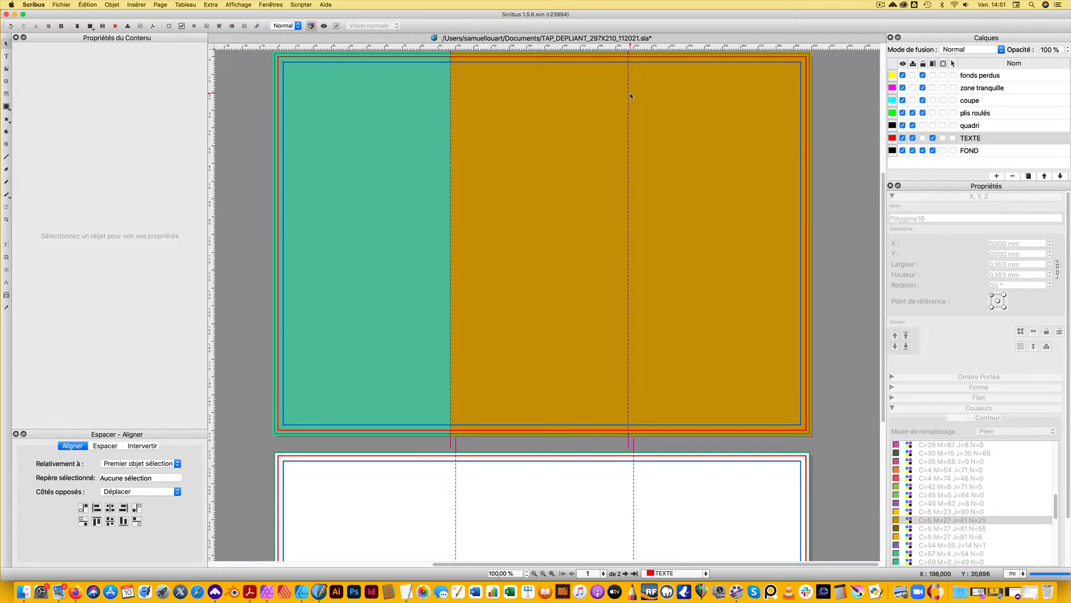
{"action": "mouse_move", "coordinate": [639, 91]}
{"action": "left_mouse_down"}
{"action": "mouse_move", "coordinate": [686, 217]}
{"action": "mouse_move", "coordinate": [812, 270]}
{"action": "mouse_move", "coordinate": [795, 261]}
{"action": "left_mouse_up"}
{"action": "double_click", "coordinate": [672, 114]}
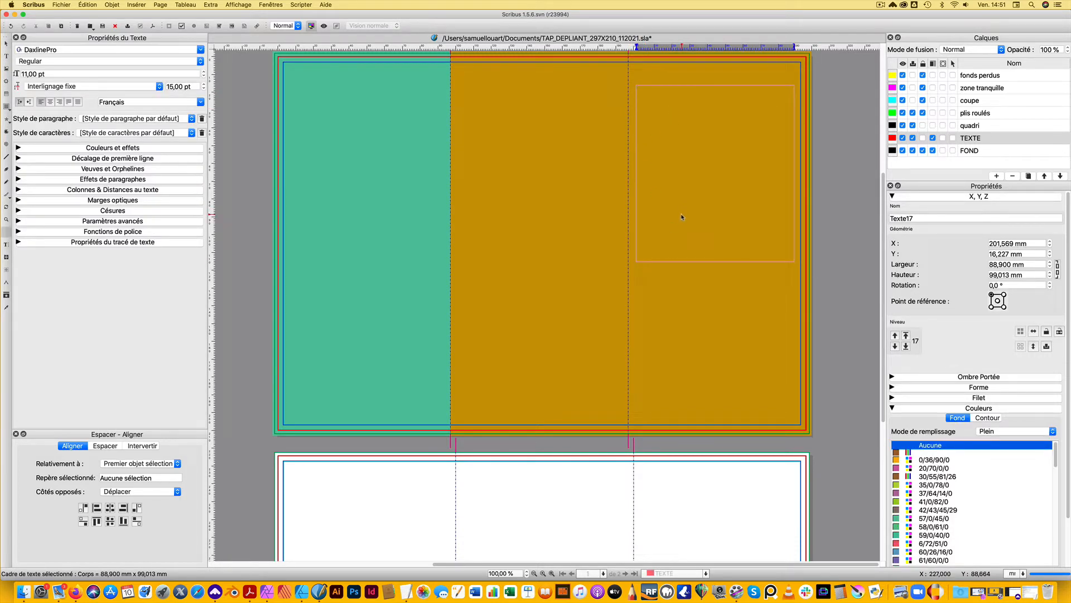
{"action": "type", "text": "Titre de l'évènement : Journée Découverte  Sous-titre : Environnement, santé, alimentation, transition, agroécologie...  Dates : 27 septembre 2020  Horaires : 10h-17h  Type d'activité : ateliers, conférences, démonstrations, projections, débats, expos...  Conditions de participation : gratuit, entrée libre"}
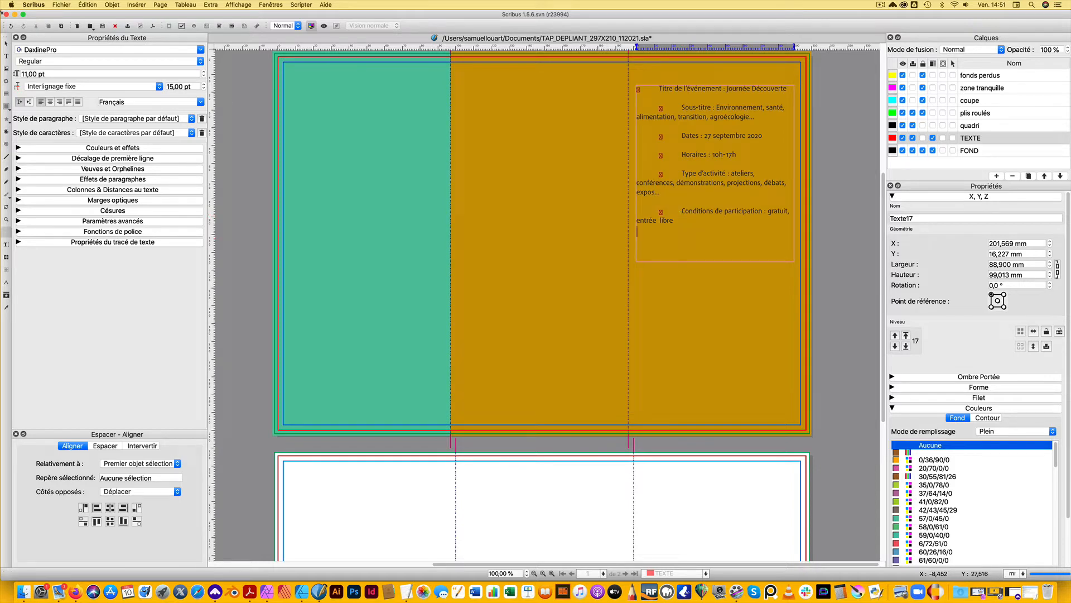
{"action": "key", "text": "Escape"}
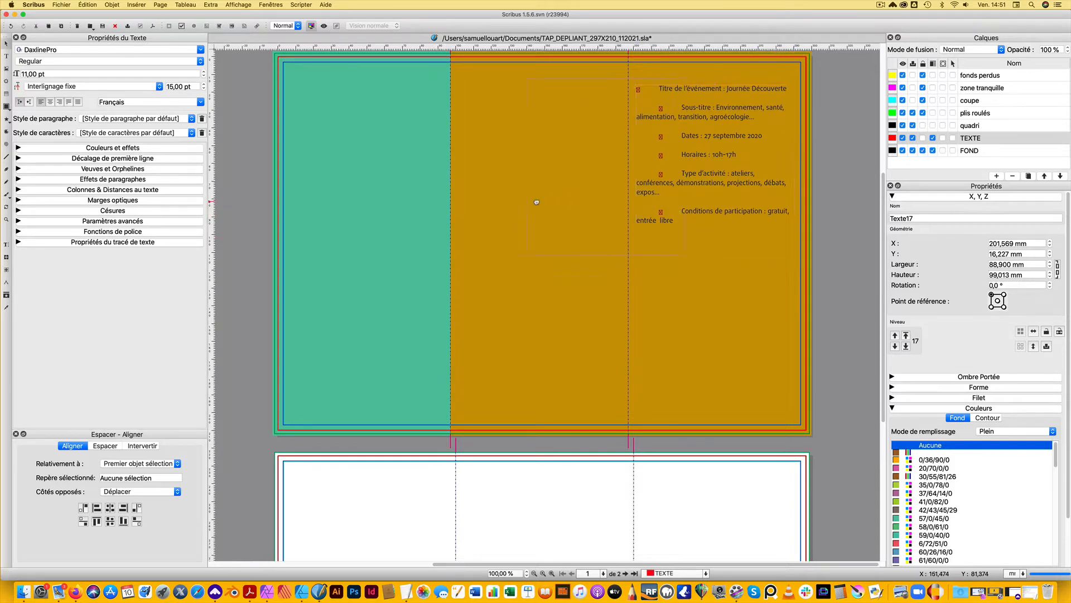
Move the event text frame to the middle panel and cut "Journée Découverte" from its title line
{"action": "left_click_drag", "start_coordinate": [537, 202], "coordinate": [578, 163]}
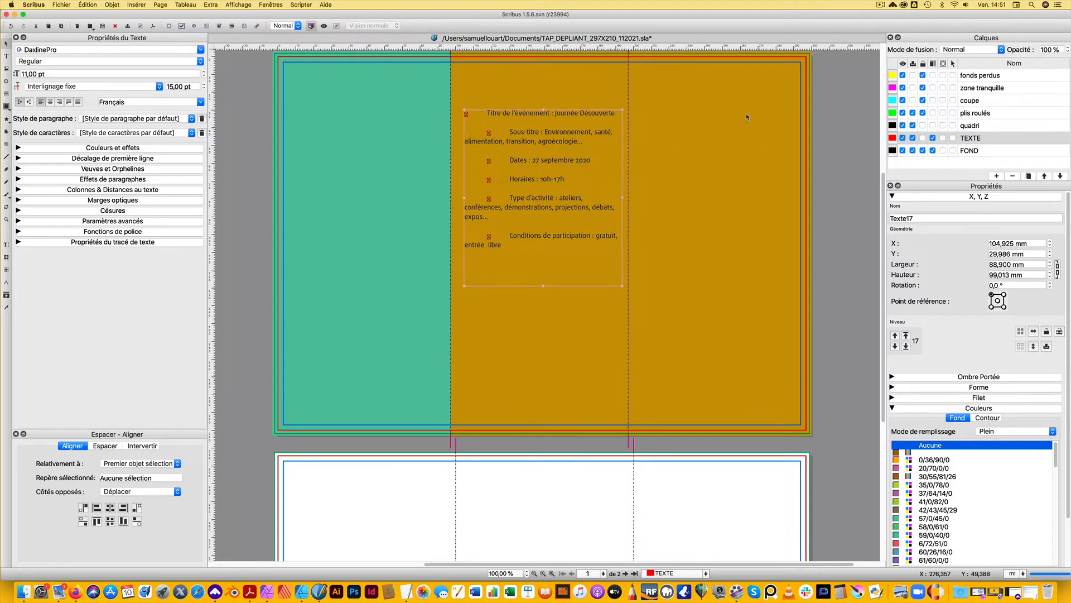
{"action": "double_click", "coordinate": [572, 115]}
{"action": "left_click_drag", "start_coordinate": [551, 112], "coordinate": [616, 114]}
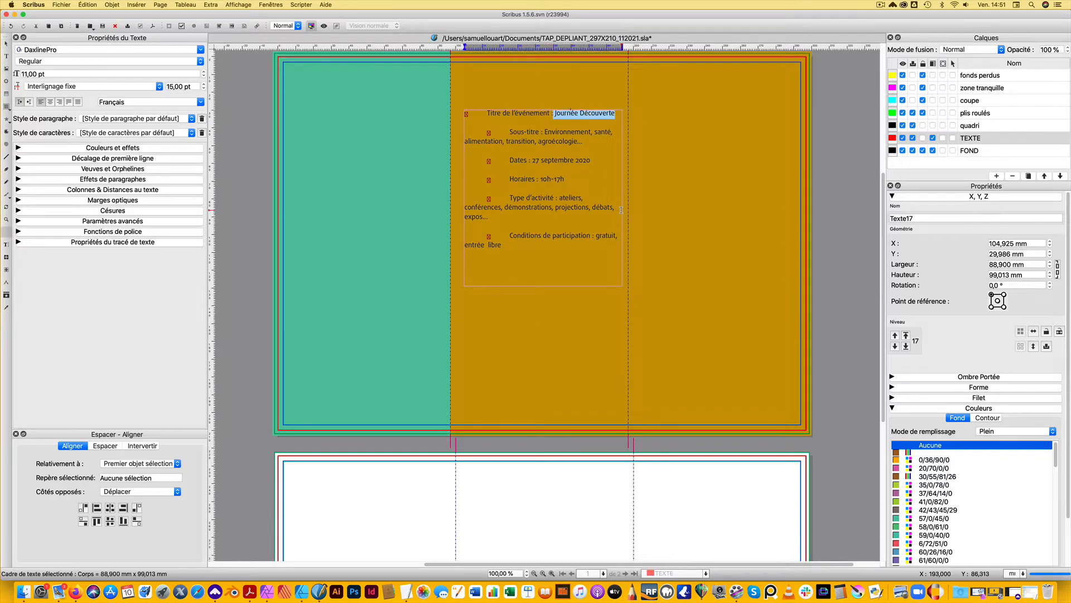
{"action": "key", "text": "super+x"}
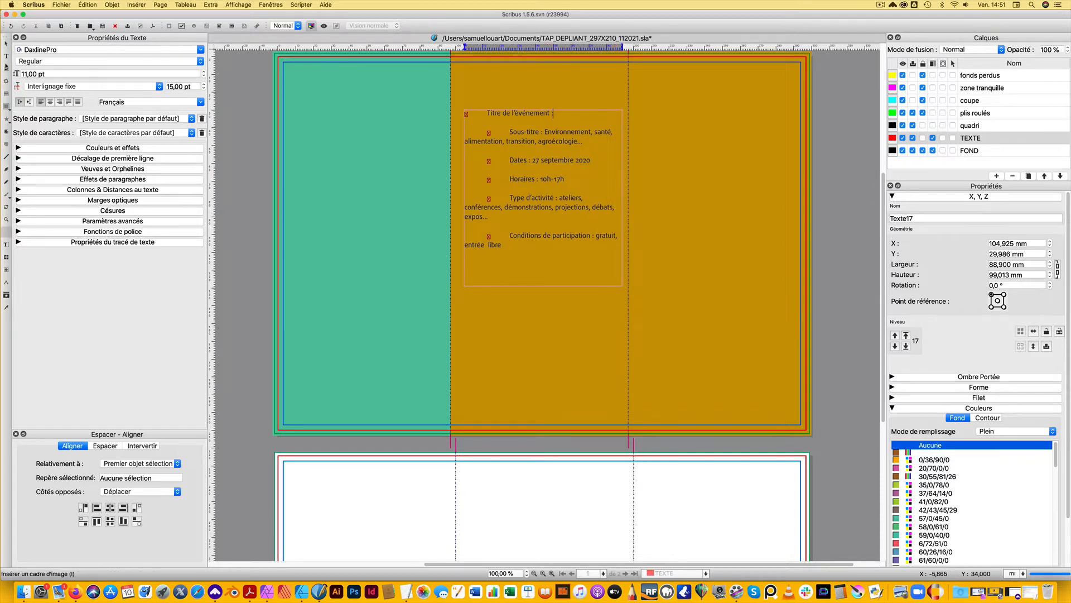
Draw a text frame about 80 mm wide and 61 mm high at the top of the right-hand cover panel and paste "Journée Découverte" into it
{"action": "left_click", "coordinate": [6, 56]}
{"action": "left_click_drag", "start_coordinate": [663, 81], "coordinate": [806, 190]}
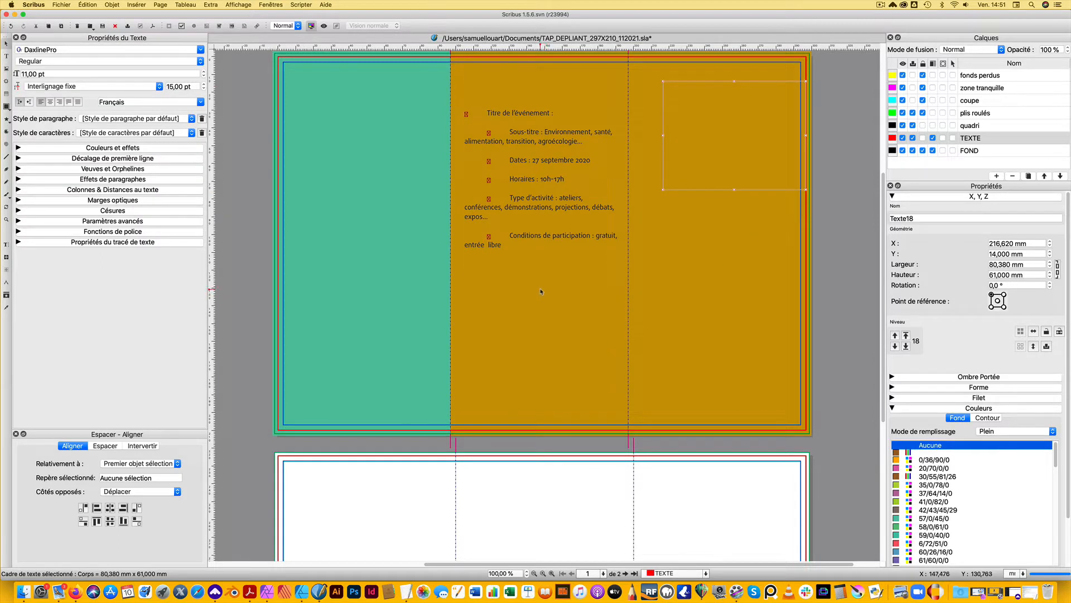
{"action": "double_click", "coordinate": [731, 113]}
{"action": "key", "text": "super+v"}
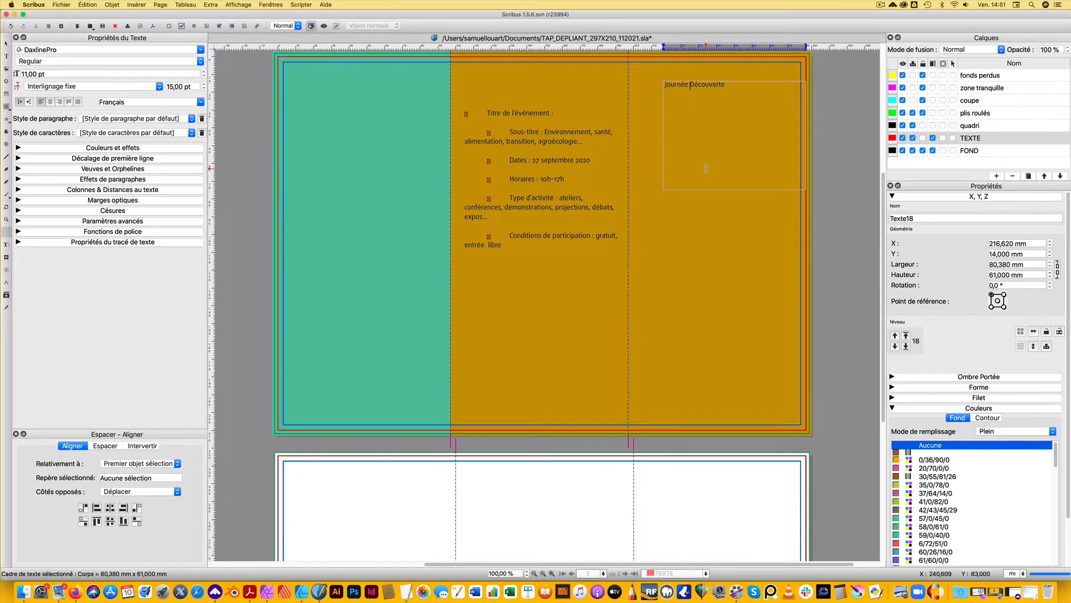
Break the pasted title into two lines after "Journée" and apply the TITRAILLE paragraph style to both lines
{"action": "key", "text": "Return"}
{"action": "left_click_drag", "start_coordinate": [702, 94], "coordinate": [665, 84]}
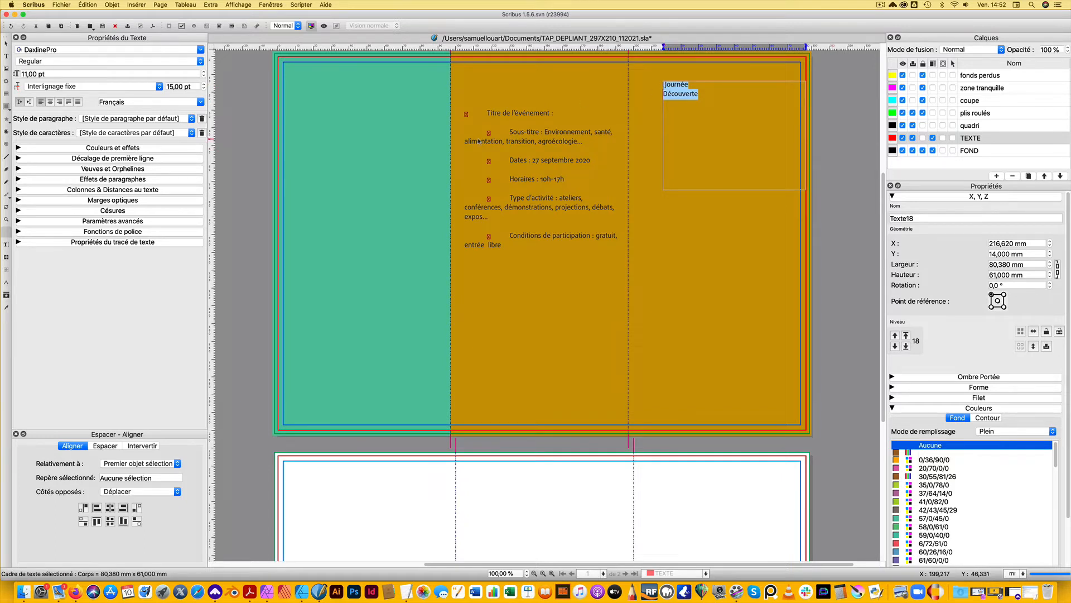
{"action": "left_click", "coordinate": [190, 119]}
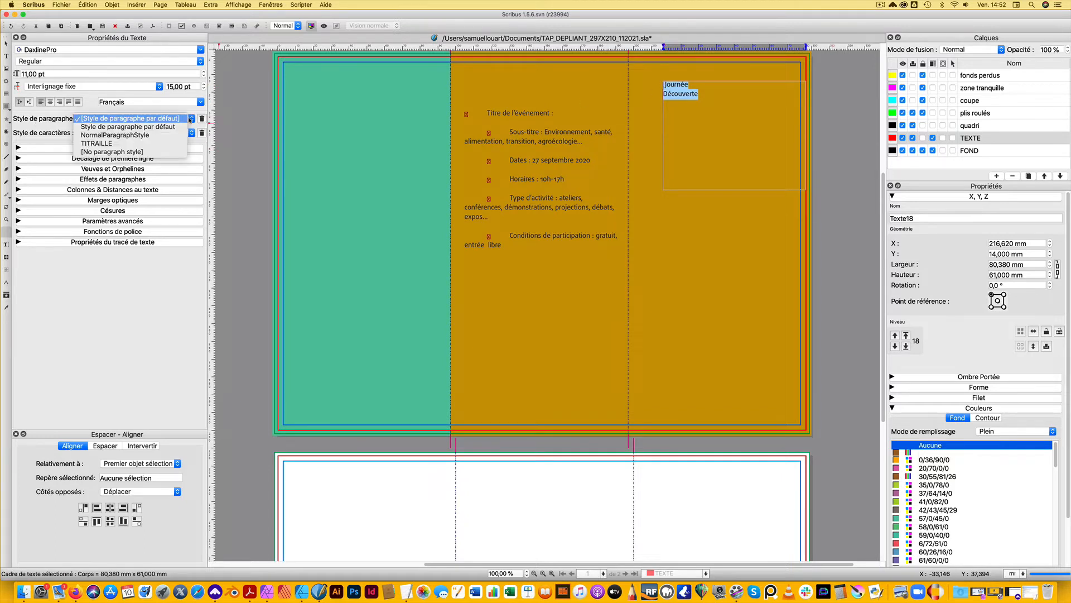
{"action": "left_click", "coordinate": [101, 144]}
{"action": "left_click", "coordinate": [670, 166]}
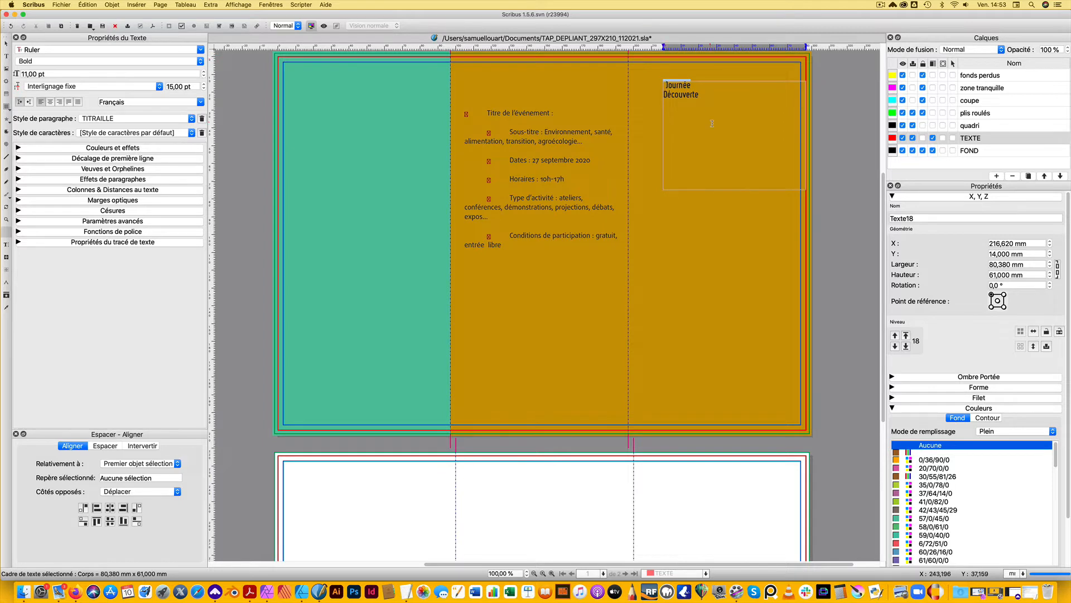
Set the font size and the fixed line spacing of the whole cover title to 26 pt
{"action": "key", "text": "super+a"}
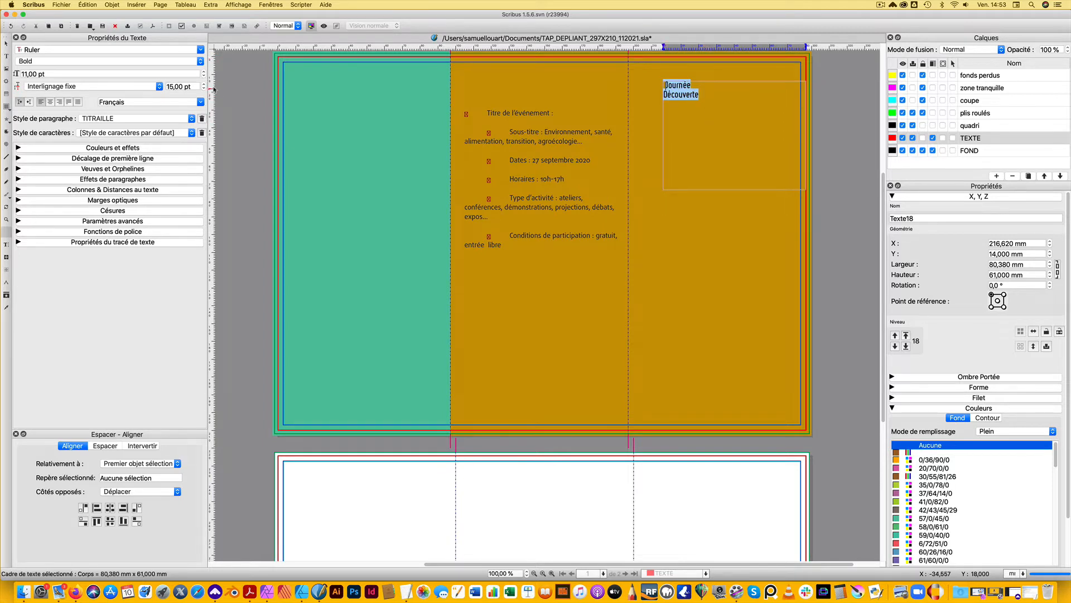
{"action": "triple_click", "coordinate": [189, 72]}
{"action": "type", "text": "26"}
{"action": "key", "text": "Return"}
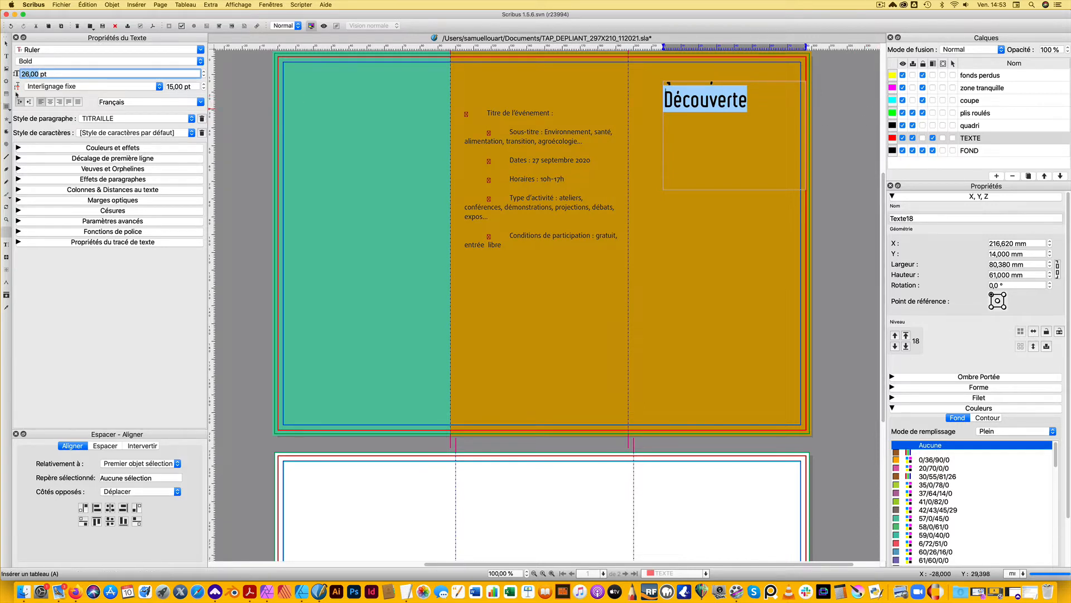
{"action": "key", "text": "Tab"}
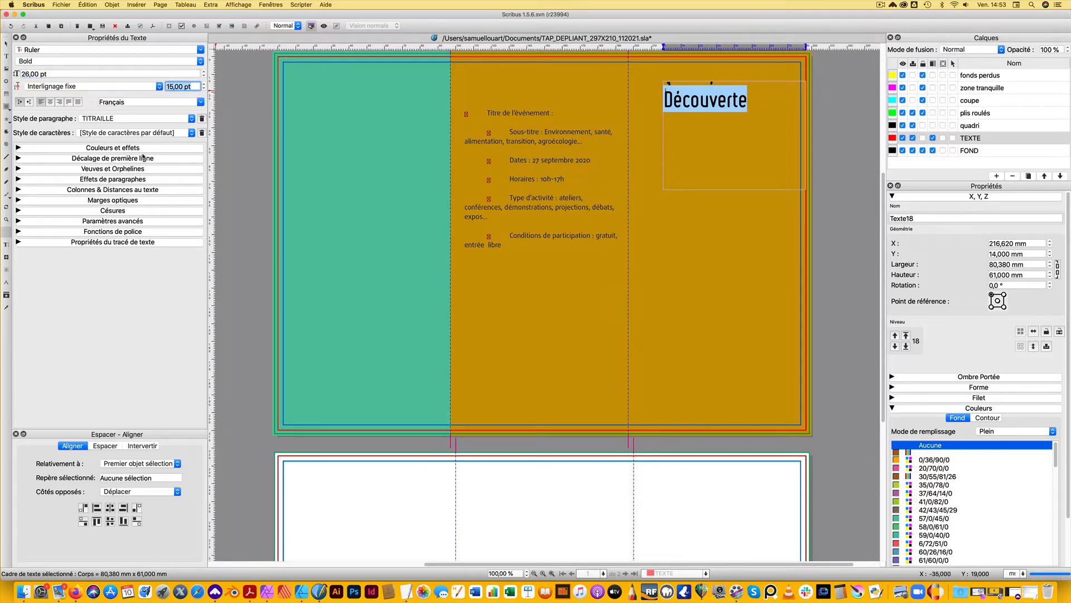
{"action": "type", "text": "26"}
{"action": "key", "text": "Return"}
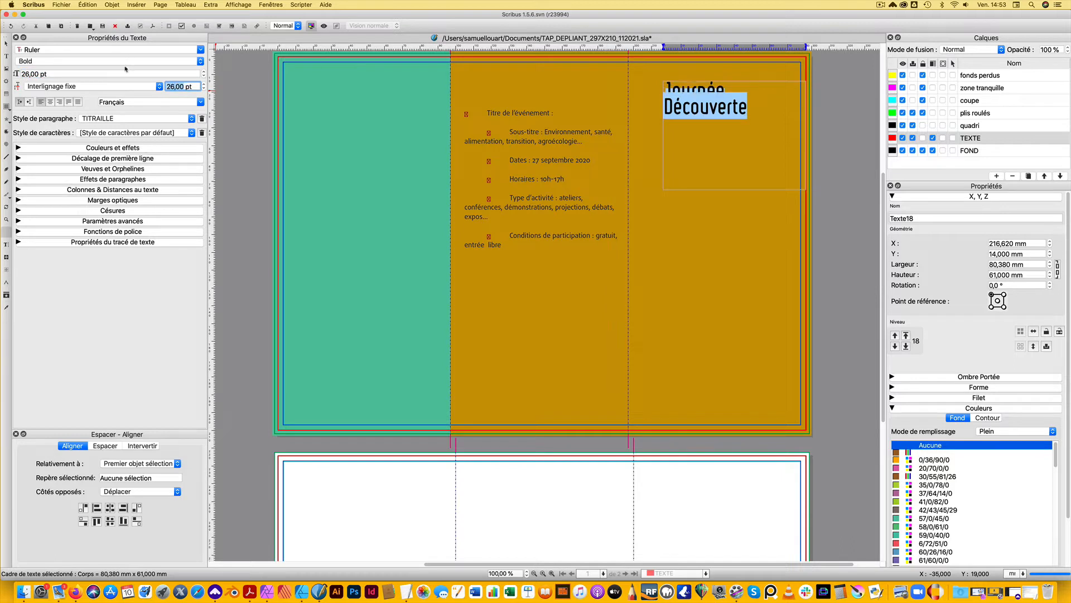
Switch the cover title's line spacing to automatic
{"action": "left_click", "coordinate": [121, 88]}
{"action": "left_click", "coordinate": [64, 94]}
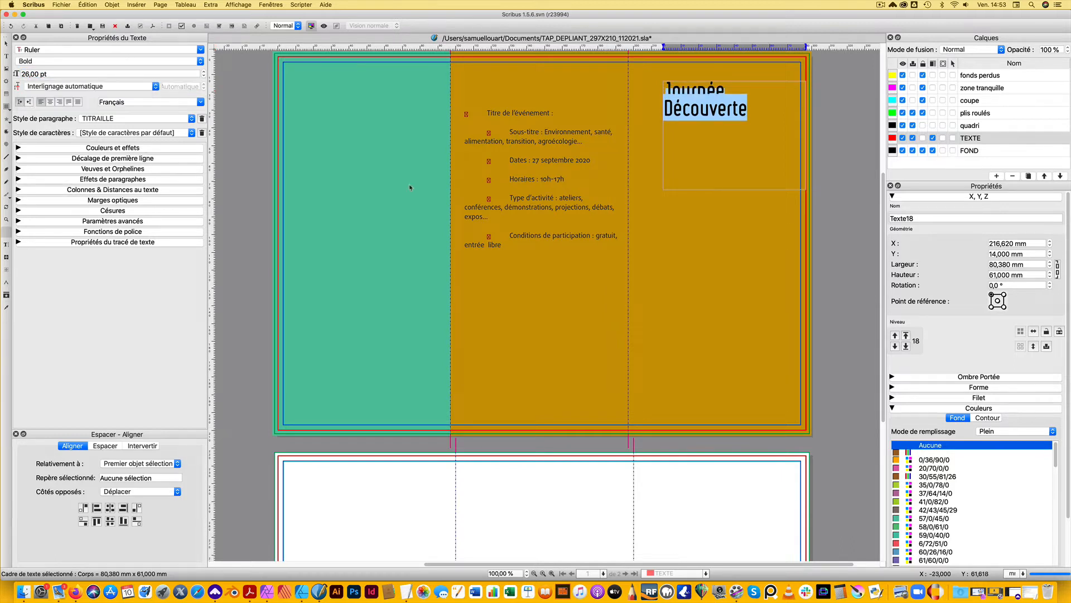
{"action": "left_click", "coordinate": [705, 108]}
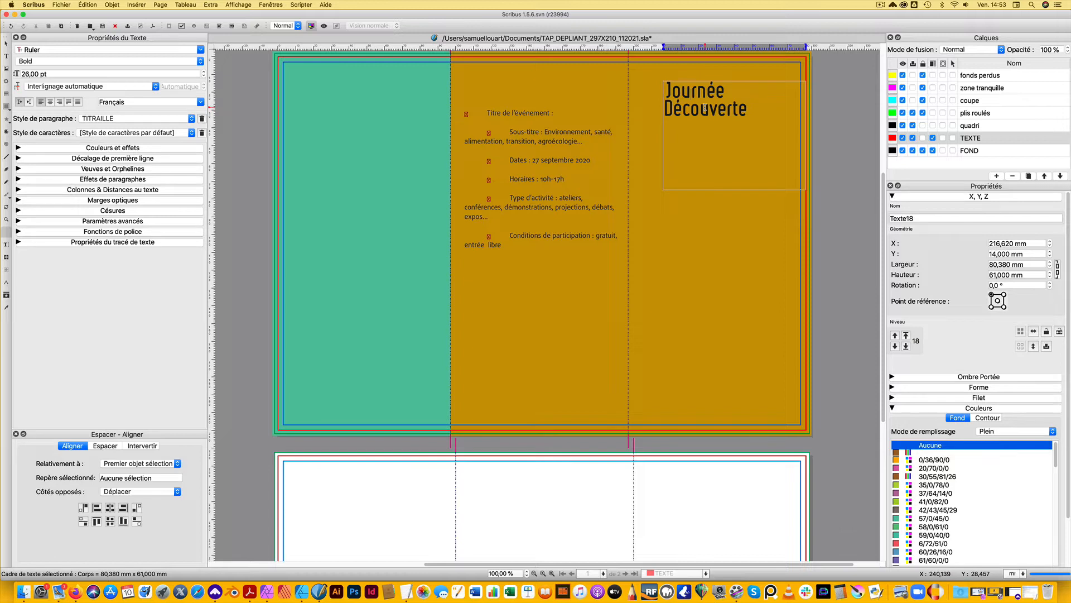
Set the font size of both title lines to 42 pt and delete the stray space before "Journée"
{"action": "double_click", "coordinate": [706, 108]}
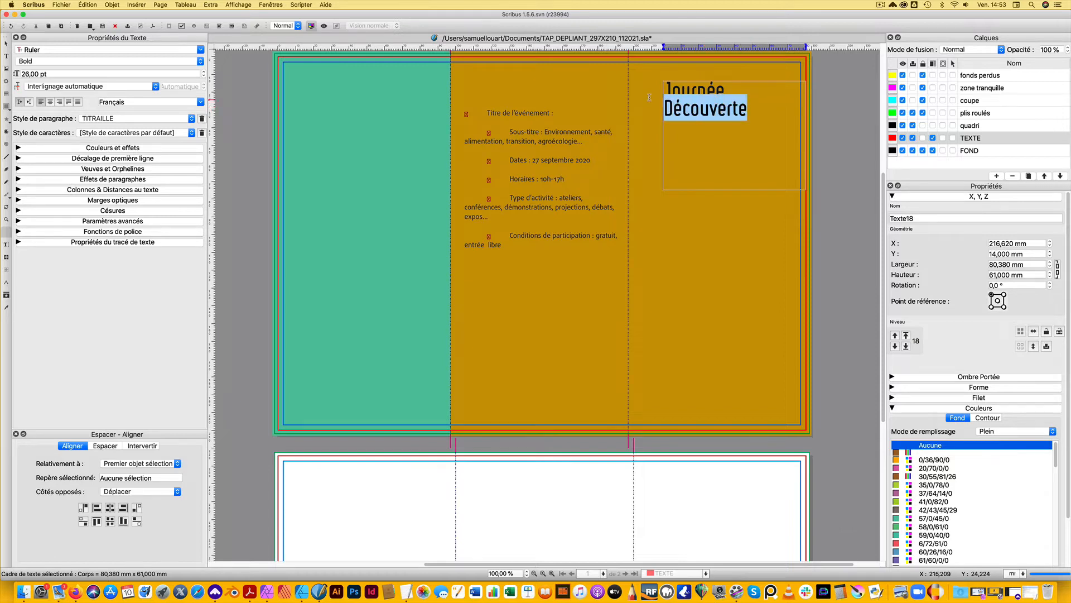
{"action": "left_click_drag", "start_coordinate": [643, 84], "coordinate": [643, 81]}
{"action": "left_click", "coordinate": [687, 103]}
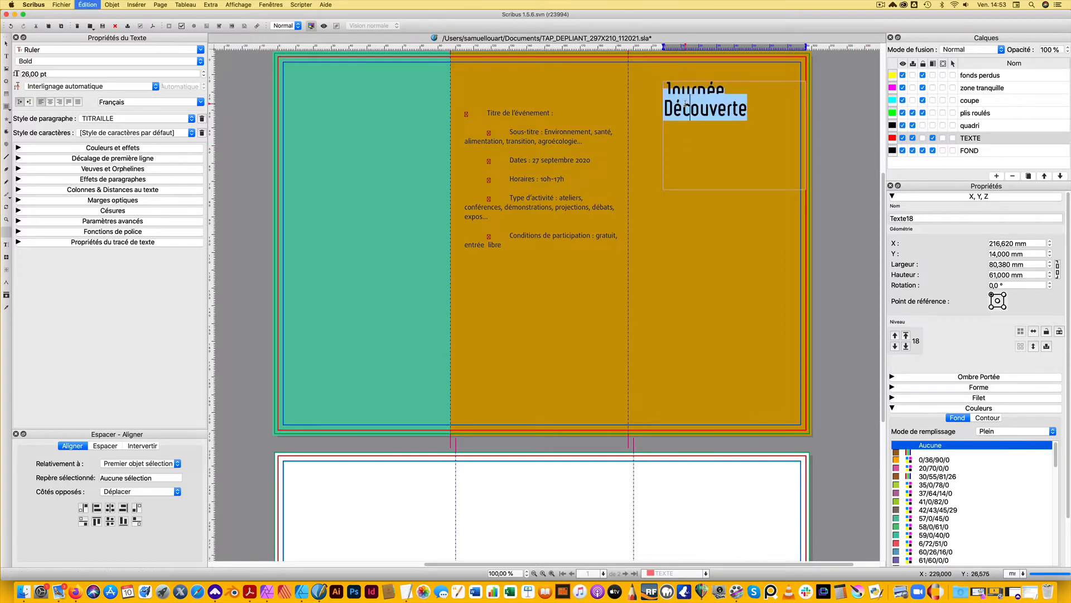
{"action": "left_click", "coordinate": [26, 72]}
{"action": "triple_click", "coordinate": [27, 71]}
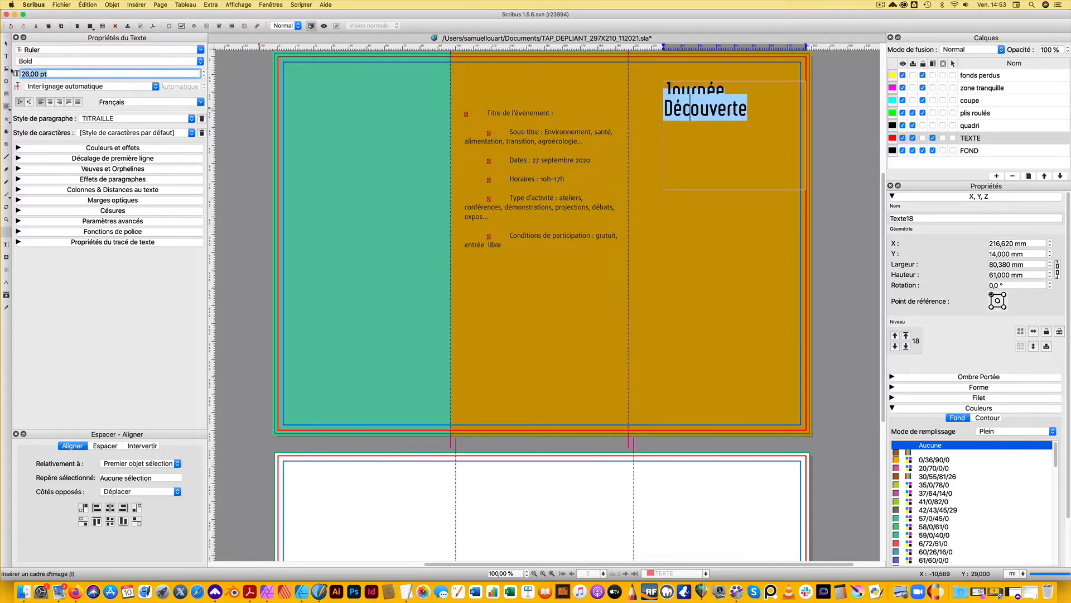
{"action": "type", "text": "42"}
{"action": "key", "text": "Return"}
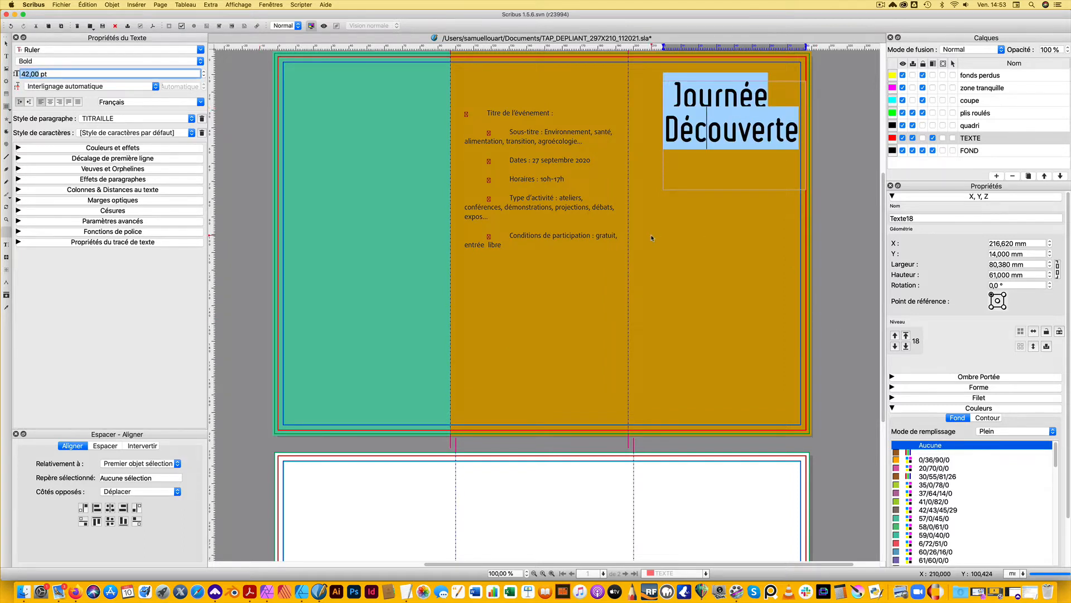
{"action": "left_click", "coordinate": [685, 179]}
{"action": "key", "text": "BackSpace"}
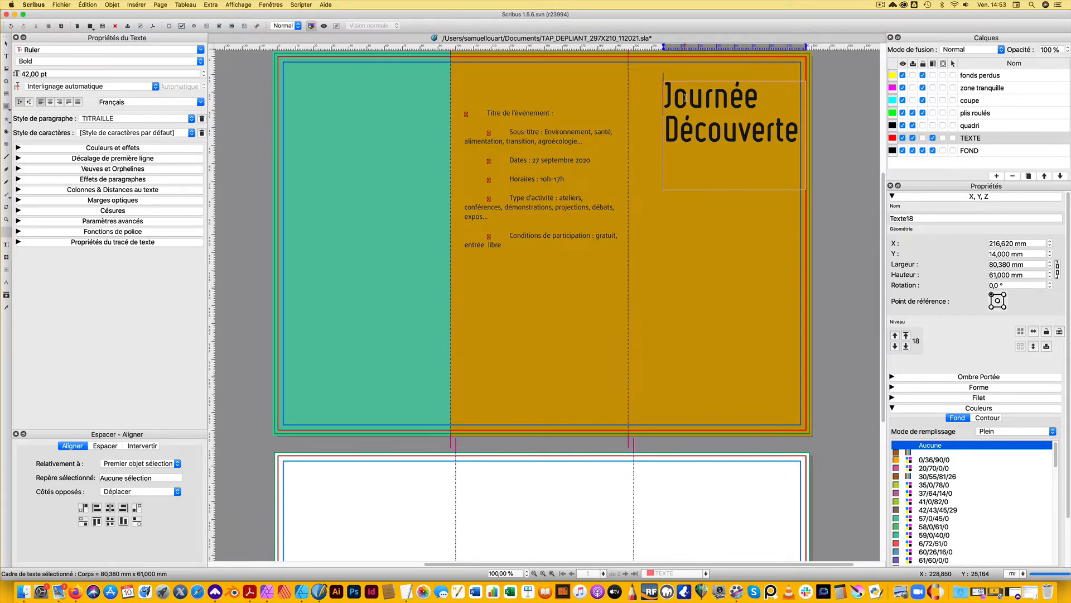
Give the whole cover title a fixed line spacing of 42 pt
{"action": "double_click", "coordinate": [698, 130]}
{"action": "left_click", "coordinate": [702, 131]}
{"action": "key", "text": "super+a"}
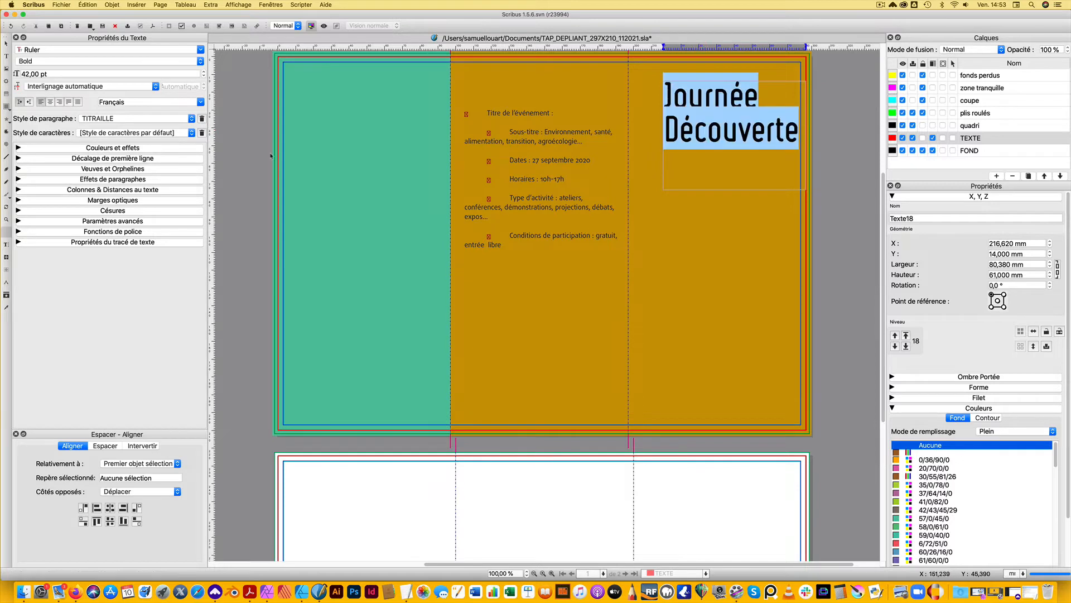
{"action": "left_click", "coordinate": [108, 86]}
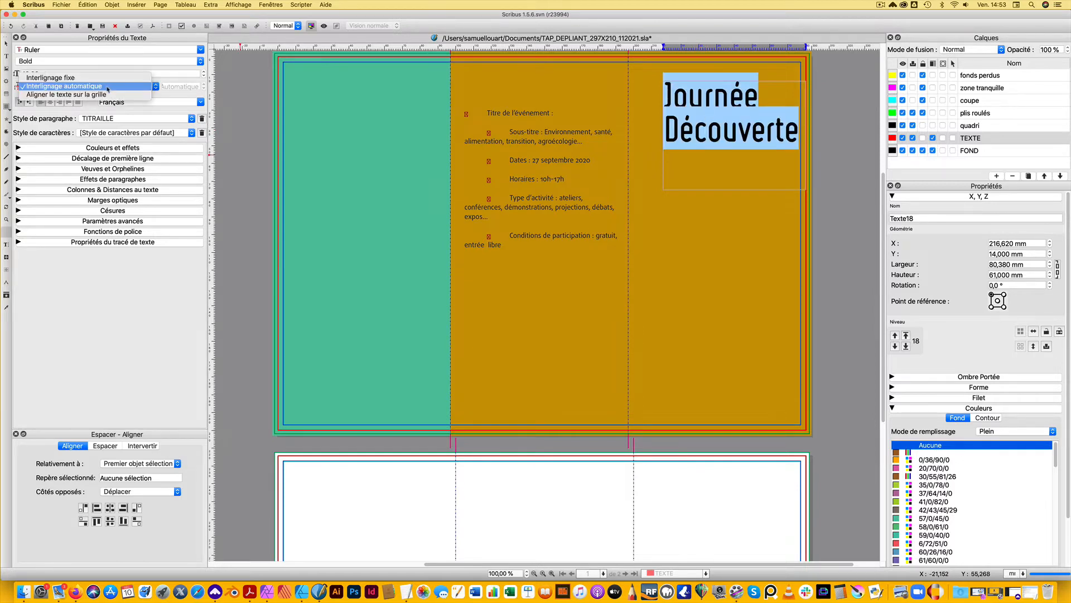
{"action": "left_click", "coordinate": [108, 86]}
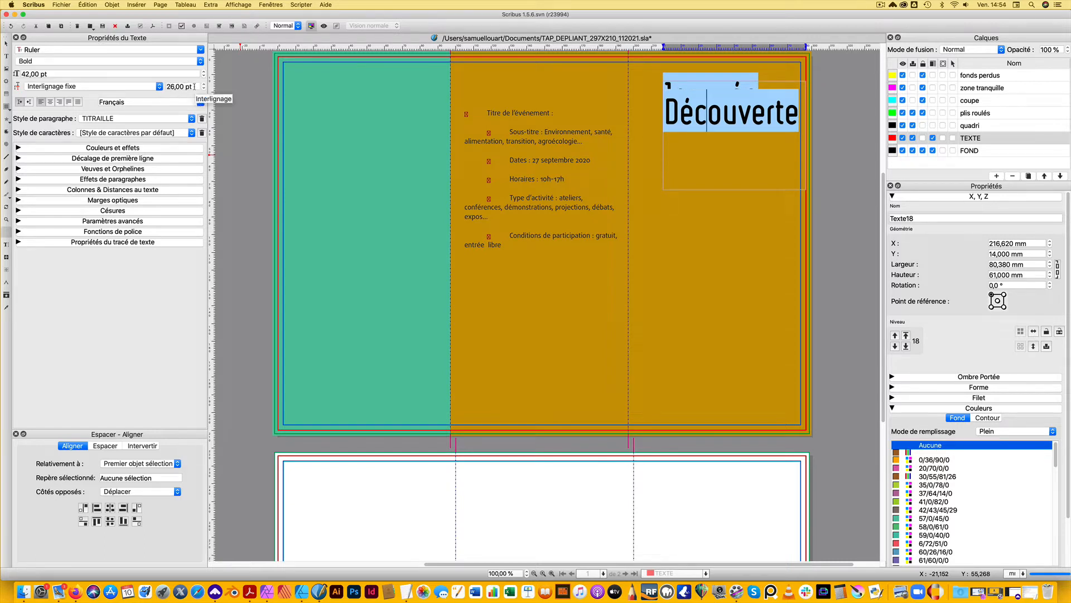
{"action": "left_click", "coordinate": [193, 86]}
{"action": "type", "text": "42"}
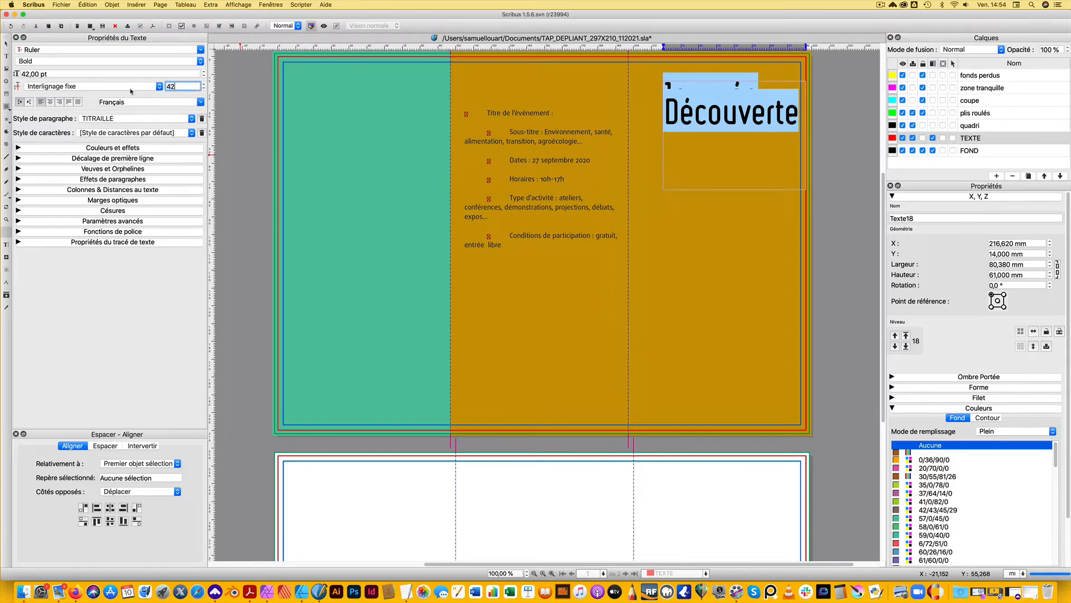
{"action": "key", "text": "Return"}
{"action": "left_click", "coordinate": [707, 122]}
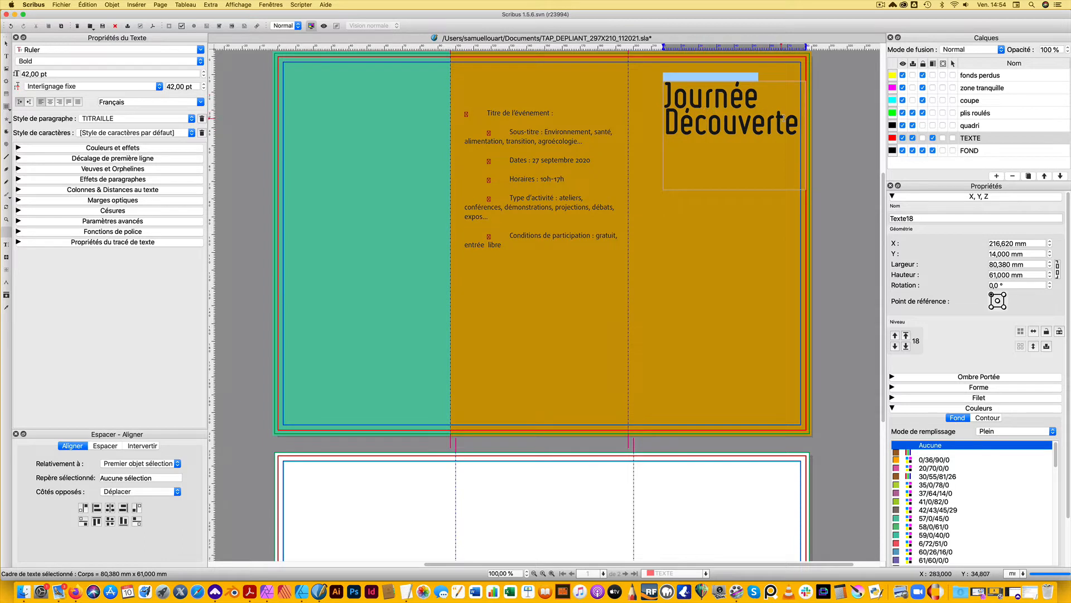
Set the word "Découverte" in the cover title to the Regular weight of the Ruler font
{"action": "left_click_drag", "start_coordinate": [802, 123], "coordinate": [665, 123]}
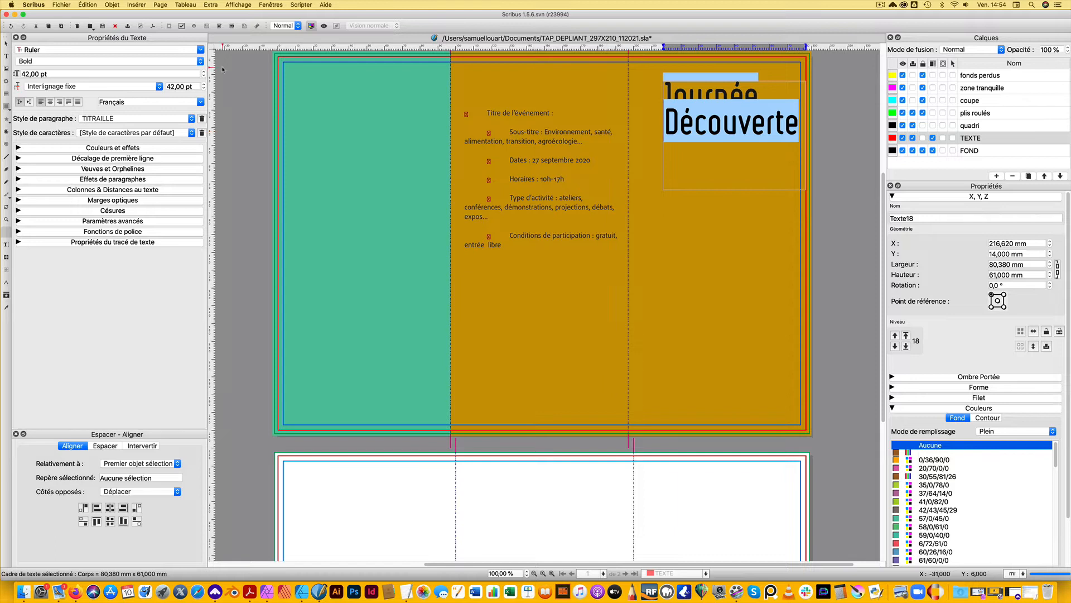
{"action": "left_click", "coordinate": [149, 61]}
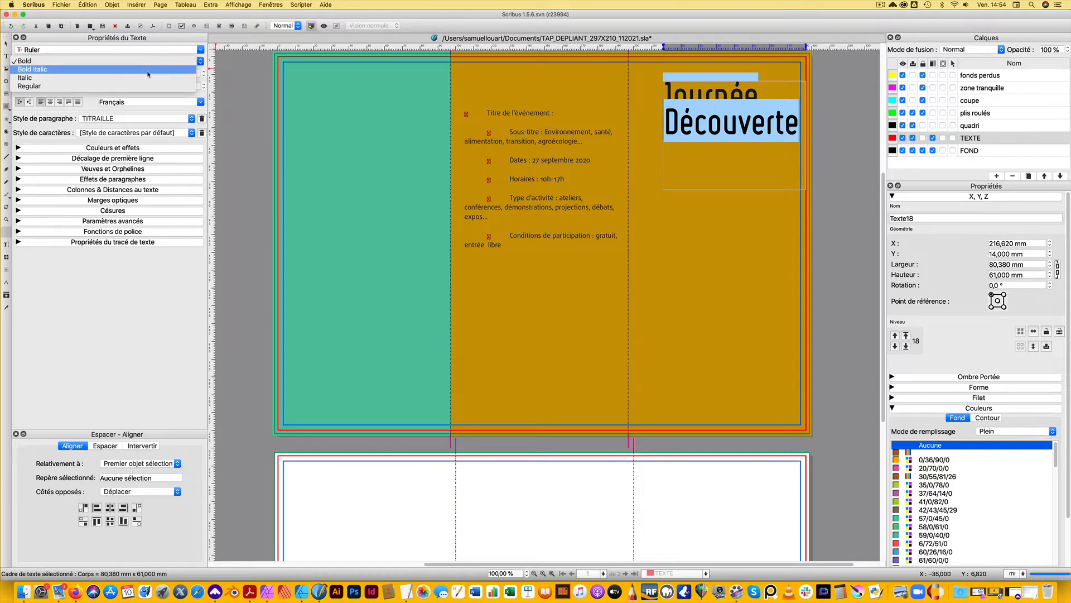
{"action": "left_click", "coordinate": [29, 86]}
{"action": "left_click", "coordinate": [701, 108]}
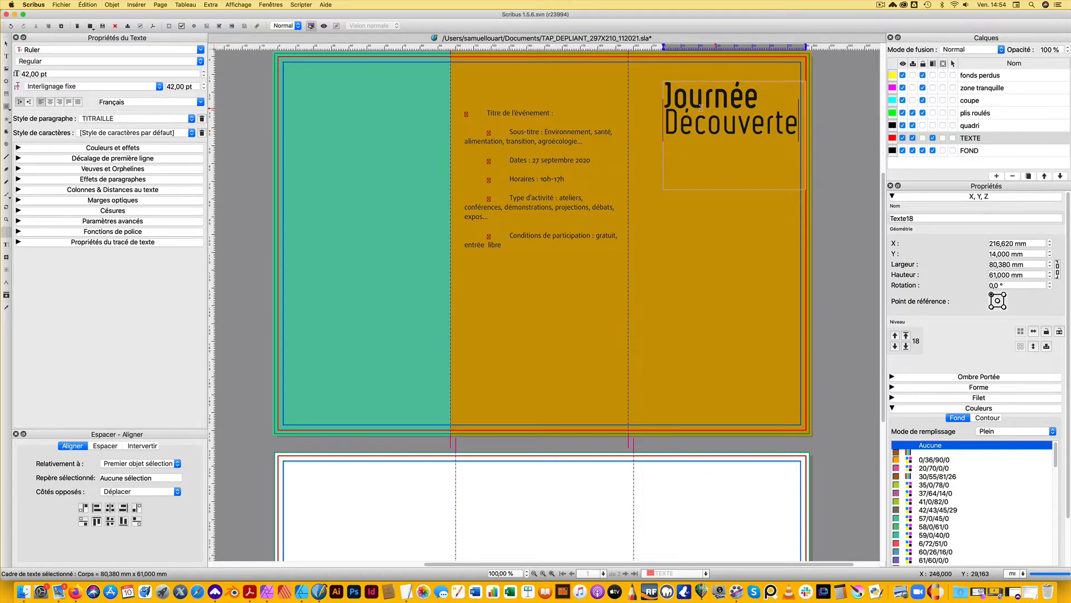
{"action": "double_click", "coordinate": [734, 97]}
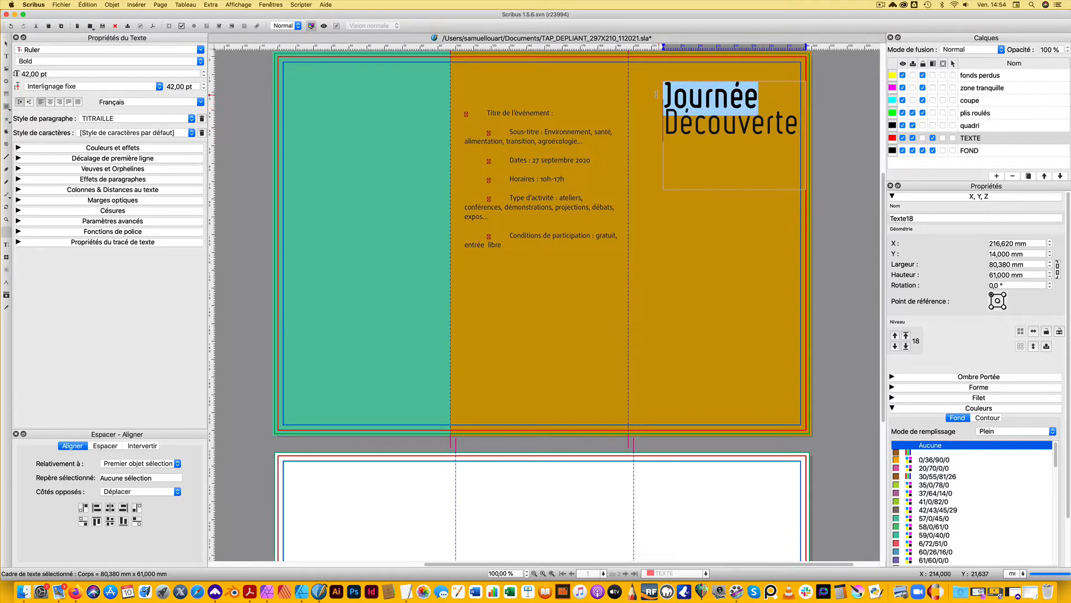
{"action": "left_click", "coordinate": [750, 126]}
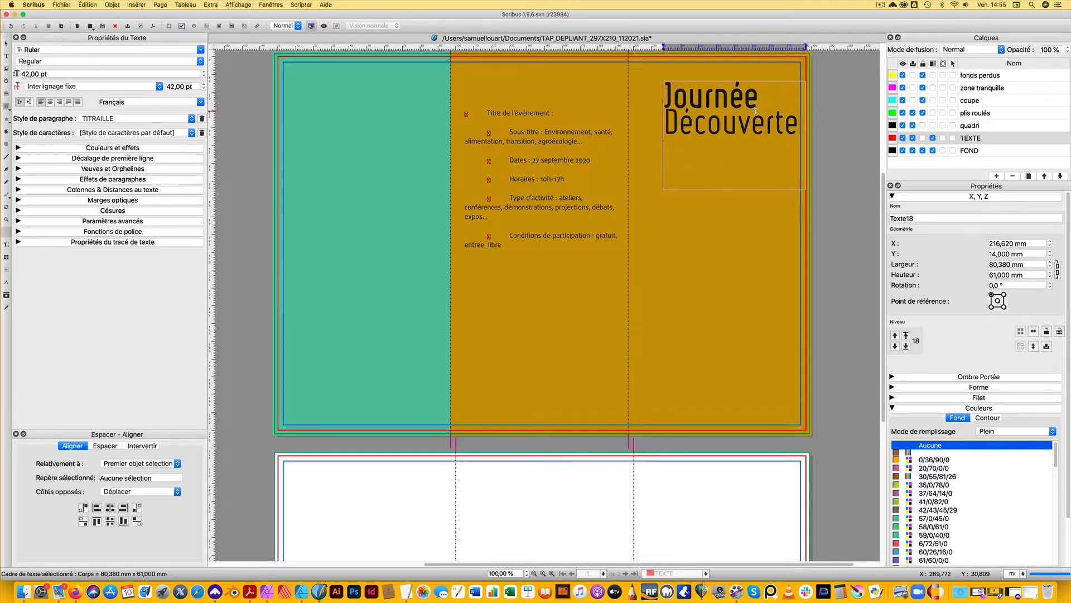
Colour both lines of the "Journée Découverte" title White and turn them into all capitals
{"action": "left_click", "coordinate": [19, 147]}
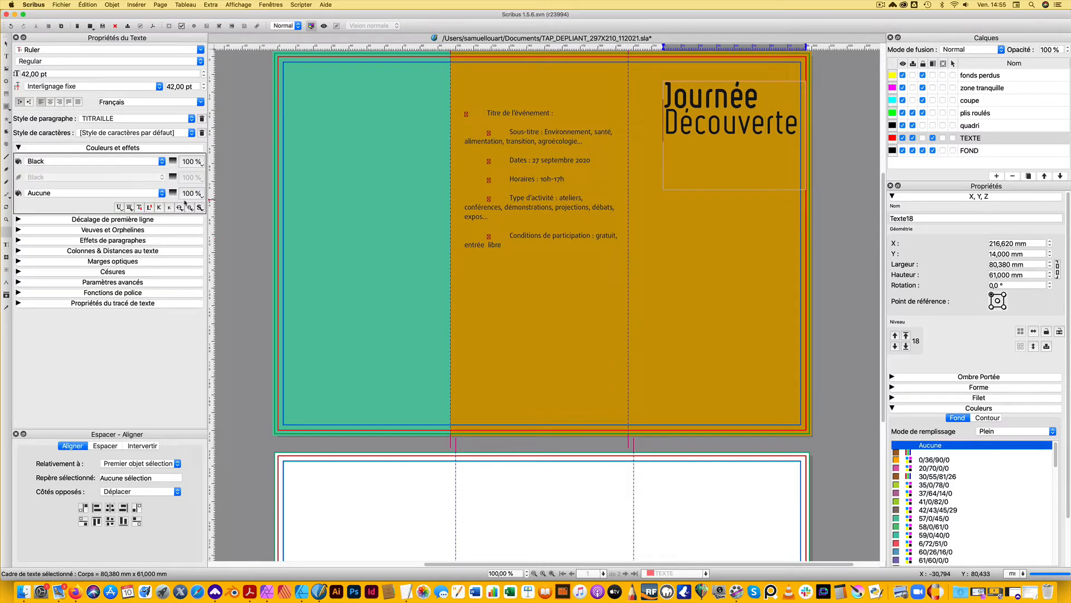
{"action": "left_click", "coordinate": [19, 148]}
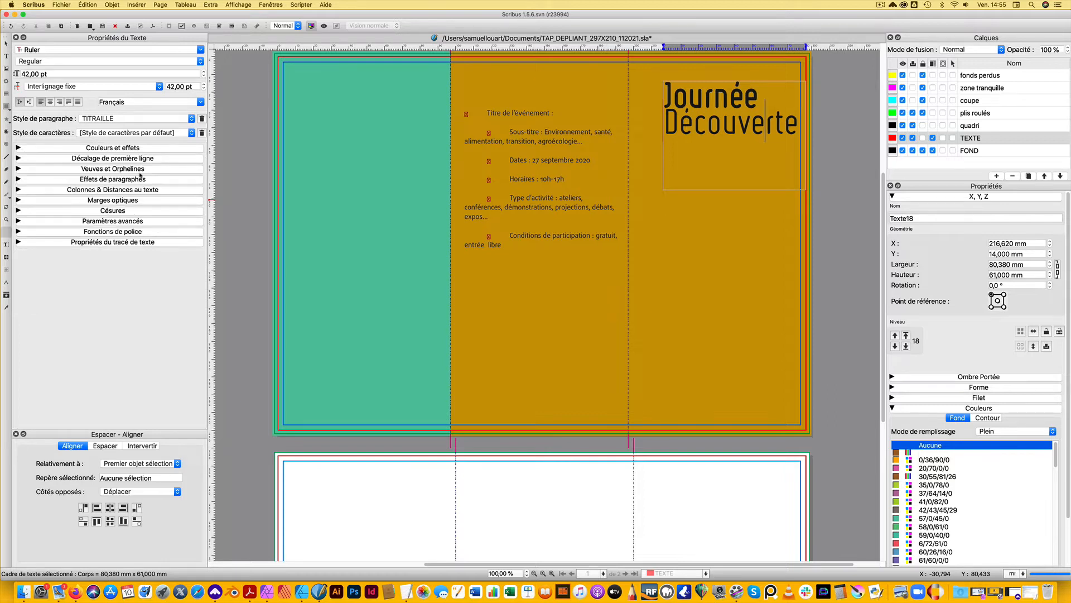
{"action": "left_click_drag", "start_coordinate": [781, 112], "coordinate": [657, 81]}
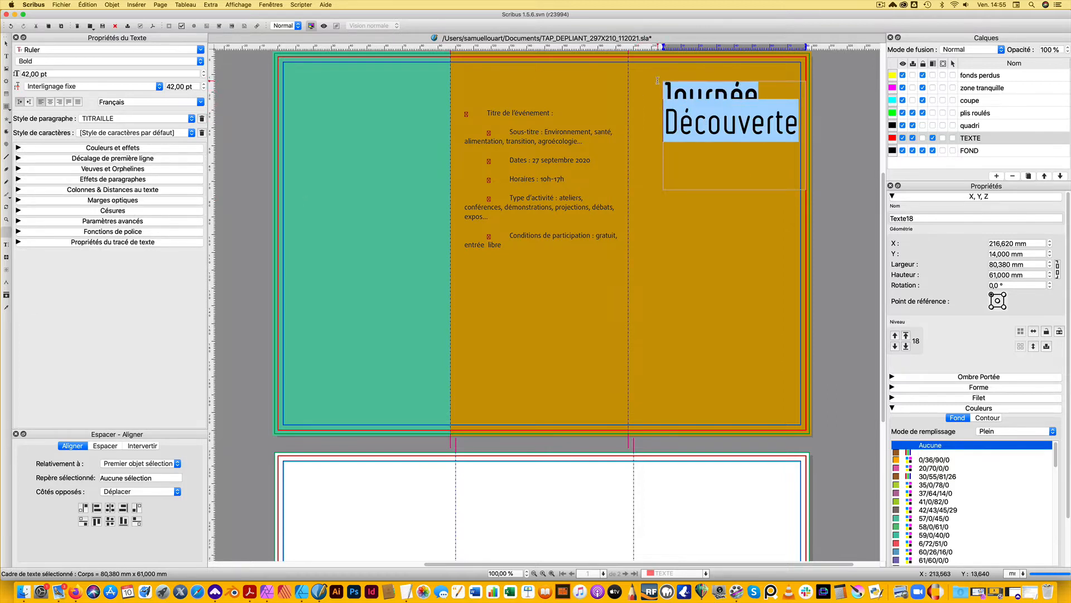
{"action": "left_click", "coordinate": [18, 147]}
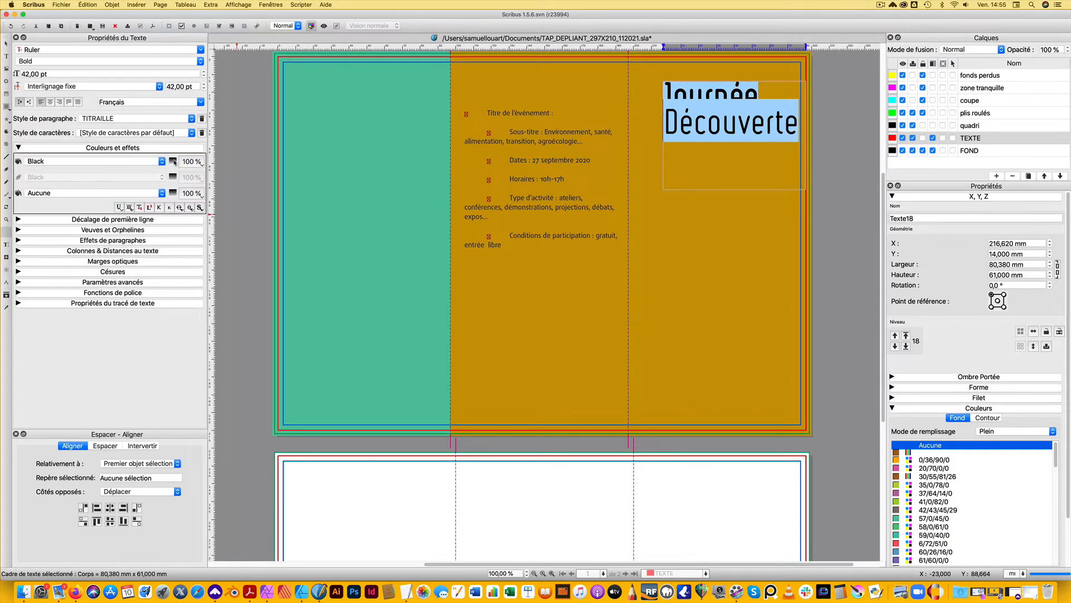
{"action": "left_click", "coordinate": [162, 192]}
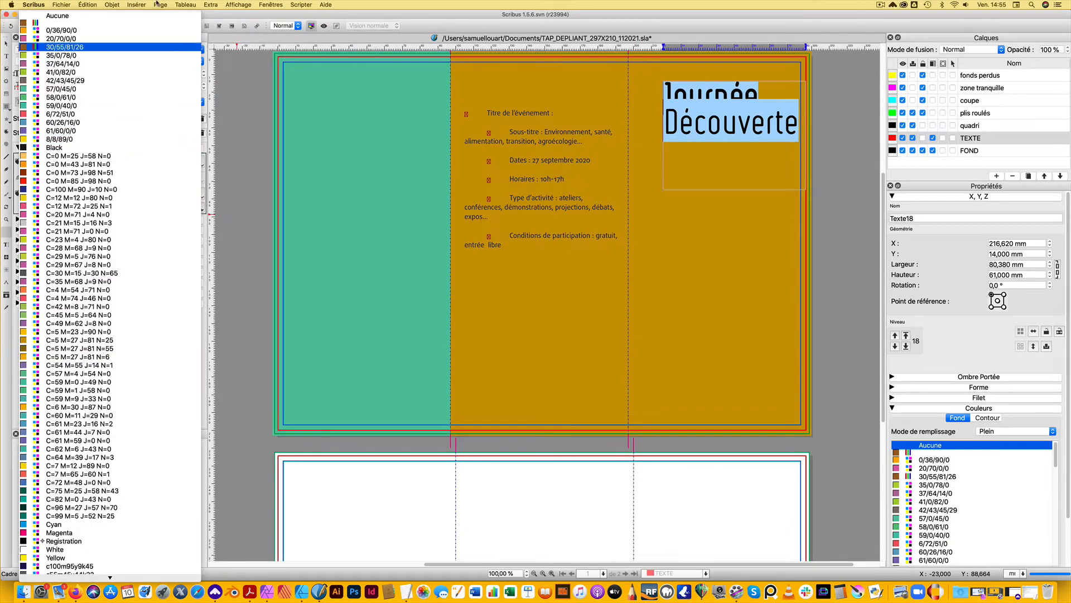
{"action": "scroll", "coordinate": [84, 393], "scroll_direction": "down", "scroll_amount": 3}
{"action": "left_click", "coordinate": [55, 534]}
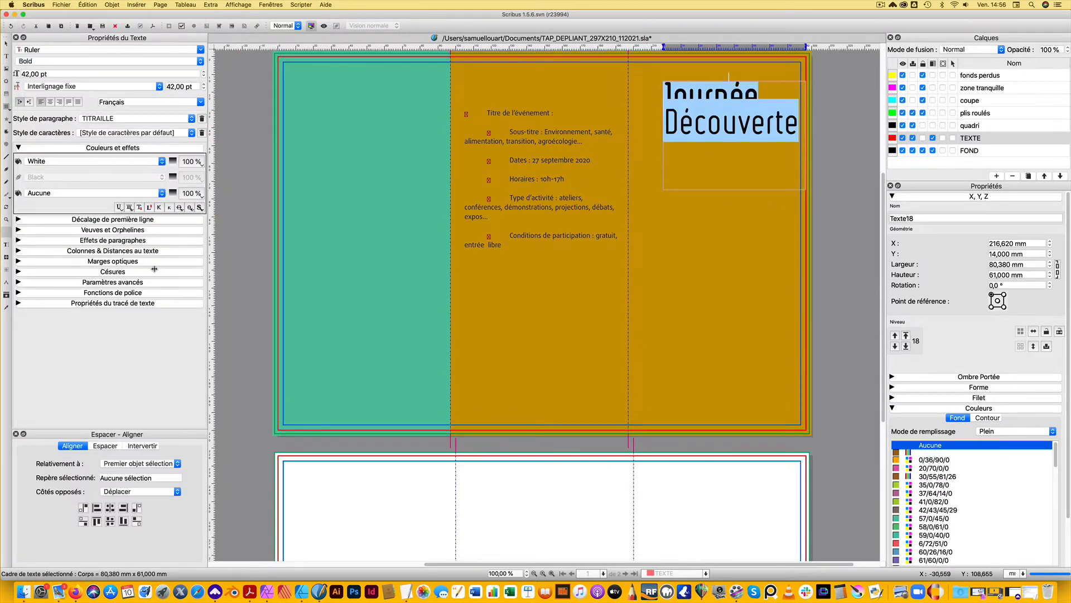
{"action": "left_click", "coordinate": [158, 207]}
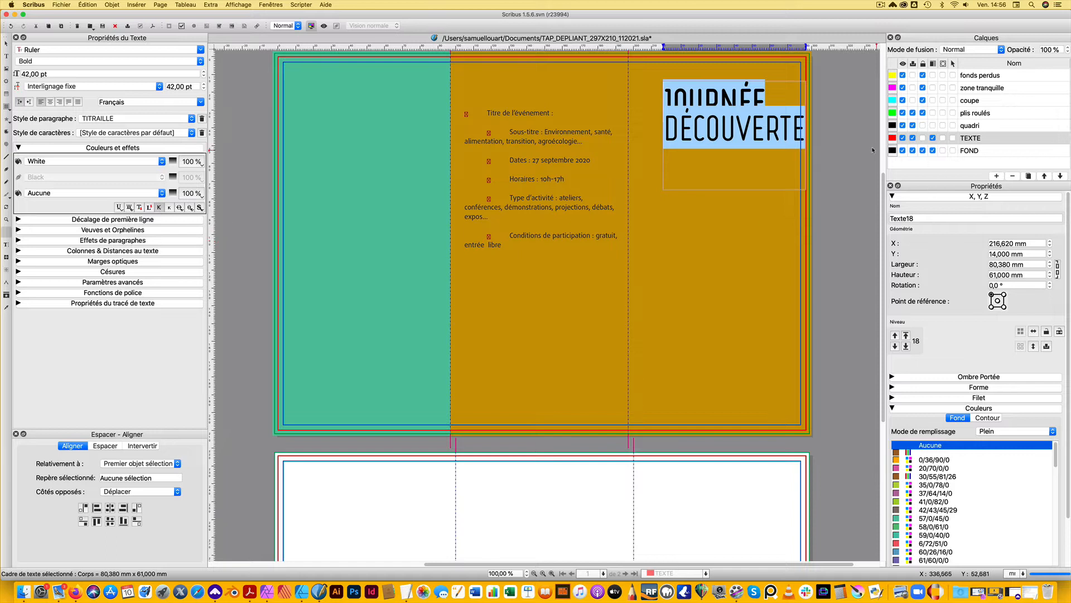
{"action": "left_click", "coordinate": [738, 131]}
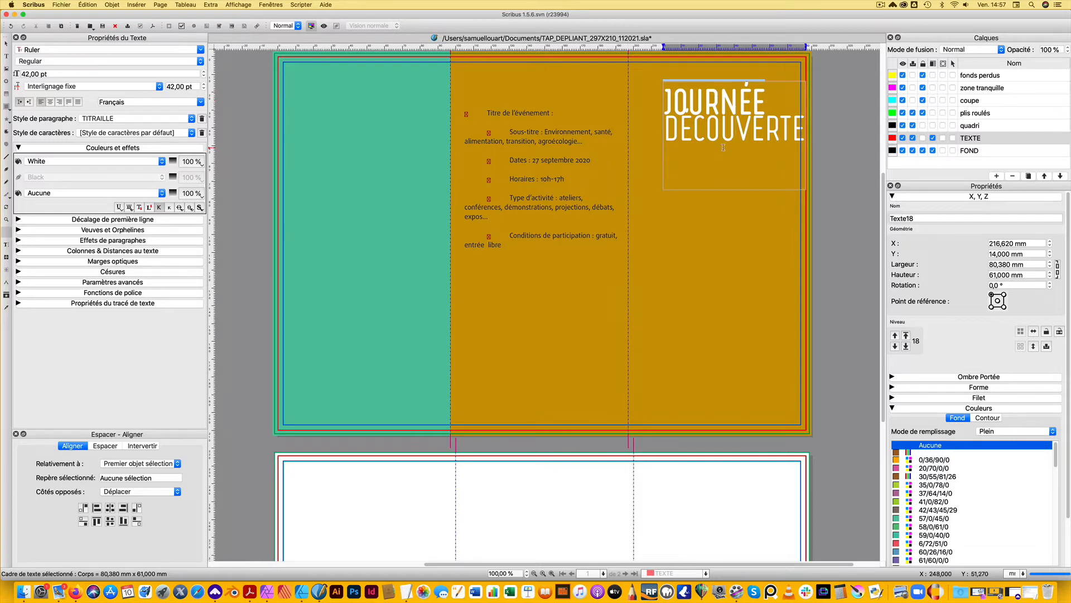
Change the font of the word "Découverte" in the cover title to Ruler Light
{"action": "double_click", "coordinate": [685, 123]}
{"action": "left_click", "coordinate": [684, 123]}
{"action": "left_click_drag", "start_coordinate": [802, 128], "coordinate": [652, 130]}
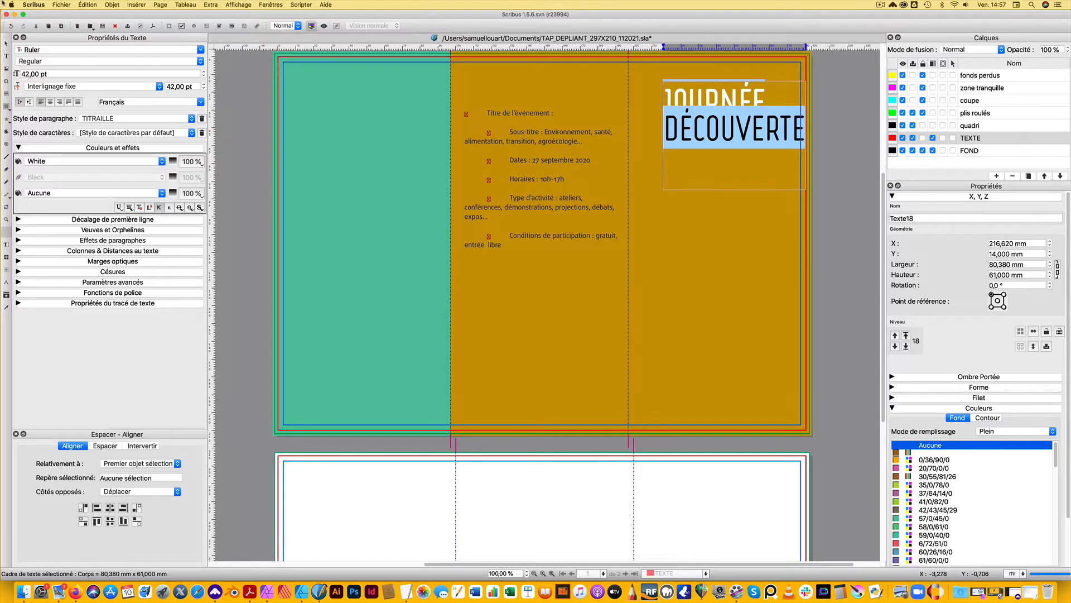
{"action": "left_click", "coordinate": [199, 50]}
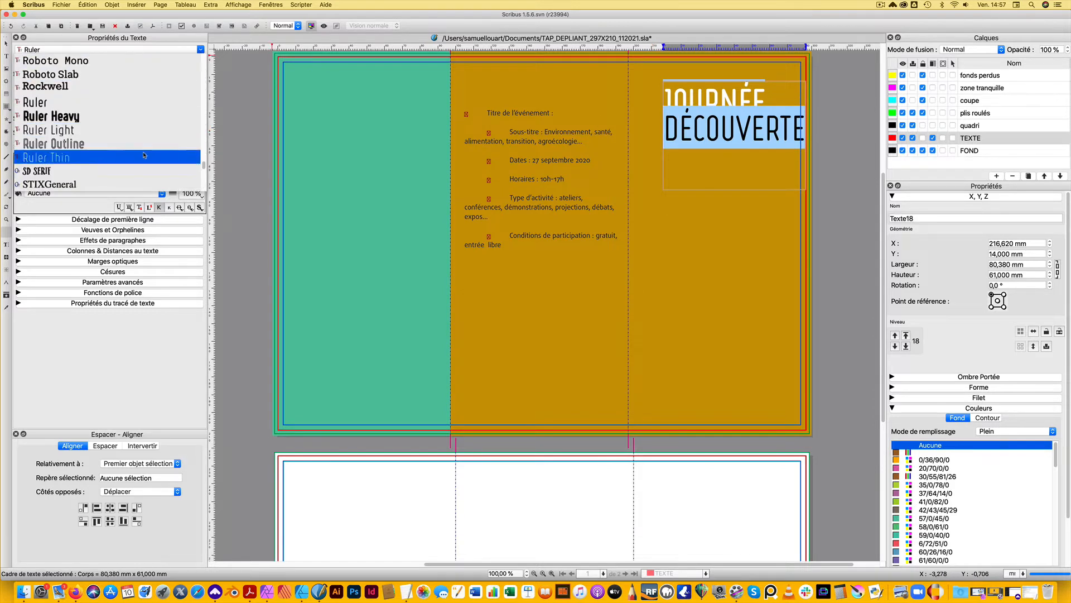
{"action": "left_click", "coordinate": [81, 130]}
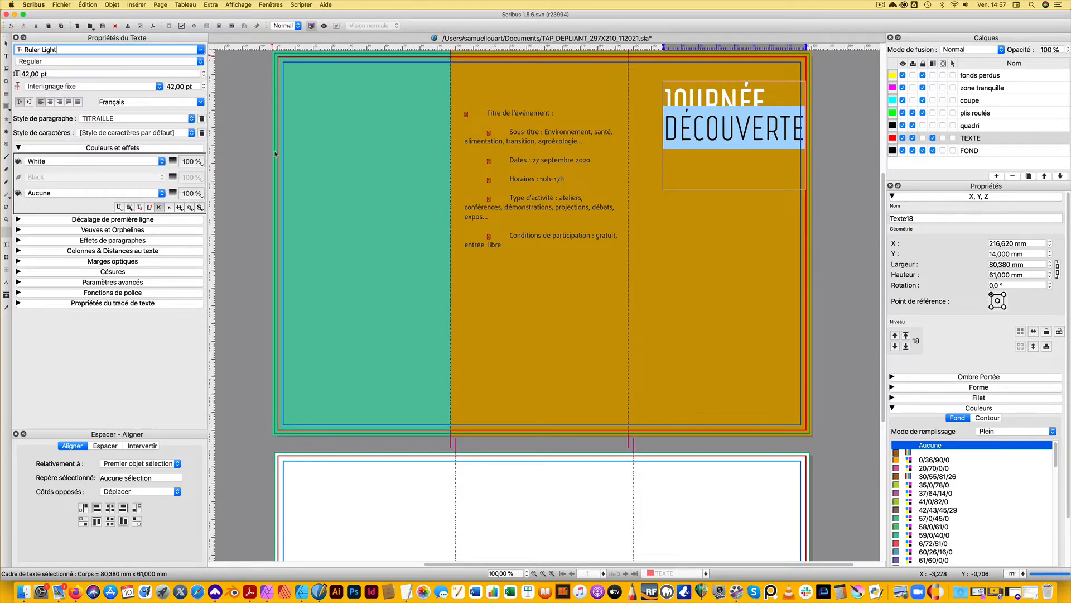
{"action": "left_click", "coordinate": [698, 126]}
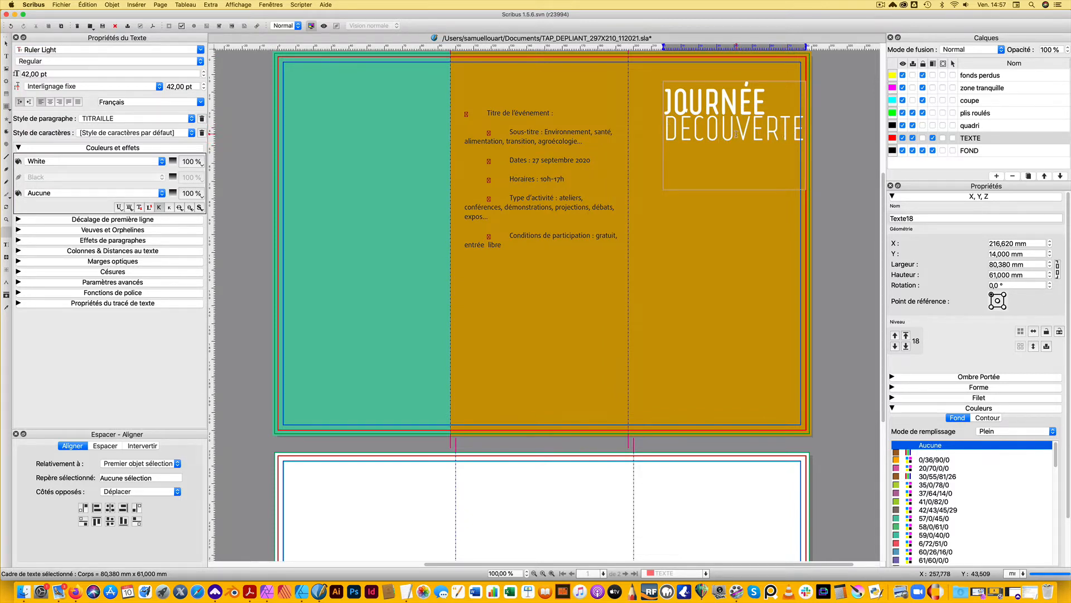
Set the fixed line spacing of the "Découverte" line to 45 pt
{"action": "double_click", "coordinate": [702, 126]}
{"action": "left_click", "coordinate": [702, 127]}
{"action": "left_click_drag", "start_coordinate": [666, 126], "coordinate": [803, 127]}
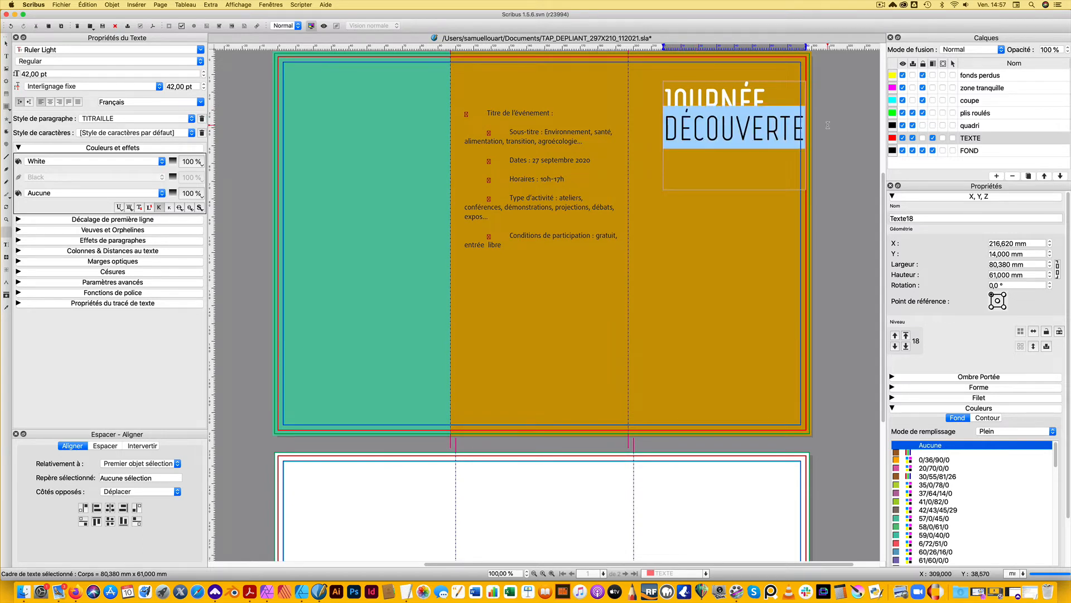
{"action": "triple_click", "coordinate": [190, 87]}
{"action": "type", "text": "4"}
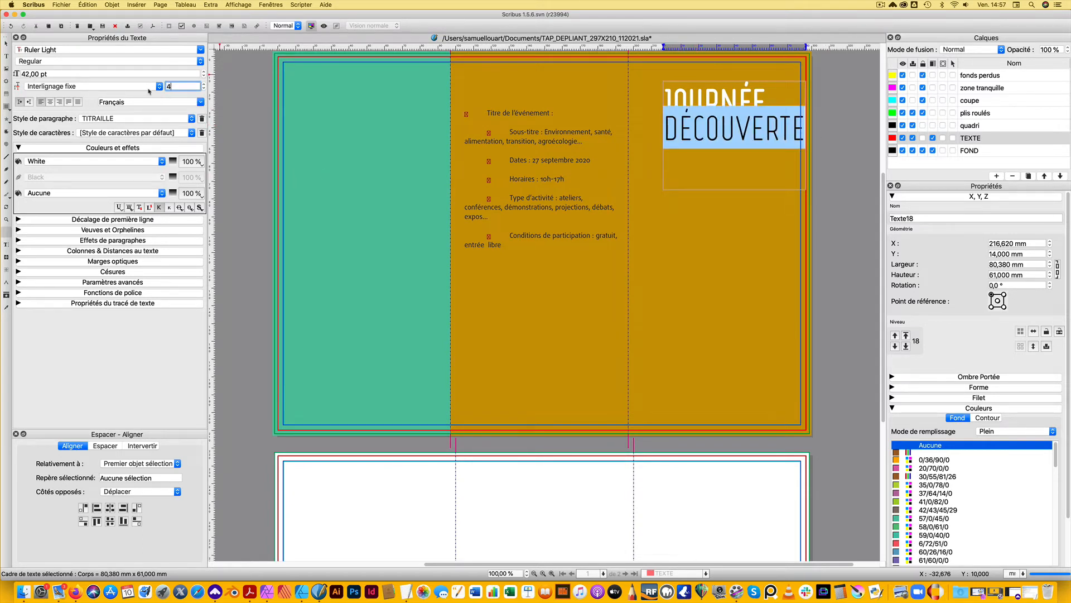
{"action": "type", "text": "5"}
{"action": "key", "text": "Return"}
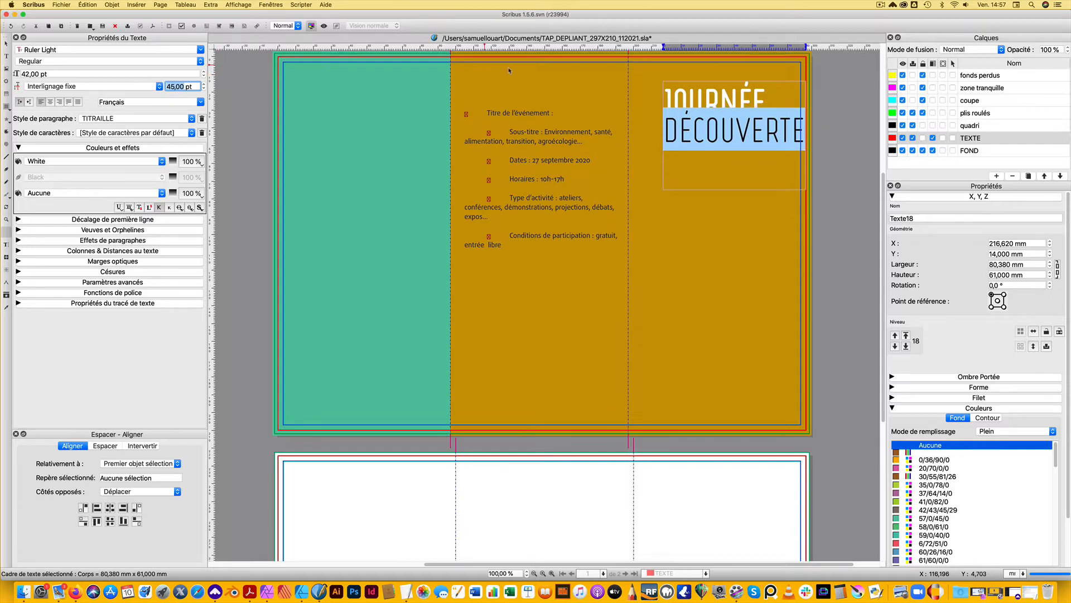
{"action": "left_click", "coordinate": [677, 132]}
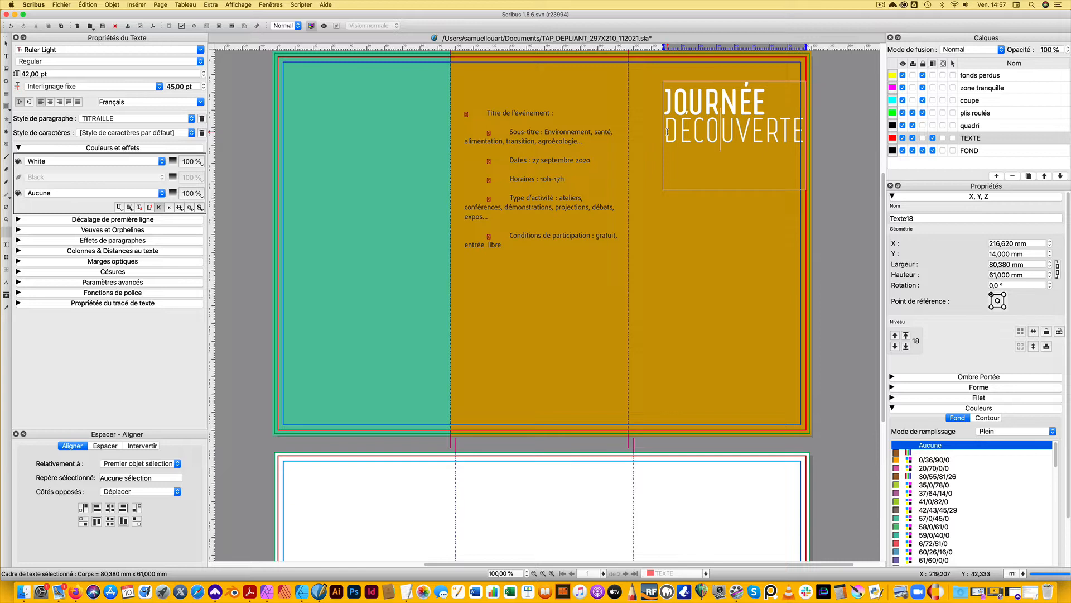
Increase the letter tracking of the word "Découverte" in the cover title to 5 %
{"action": "double_click", "coordinate": [667, 132]}
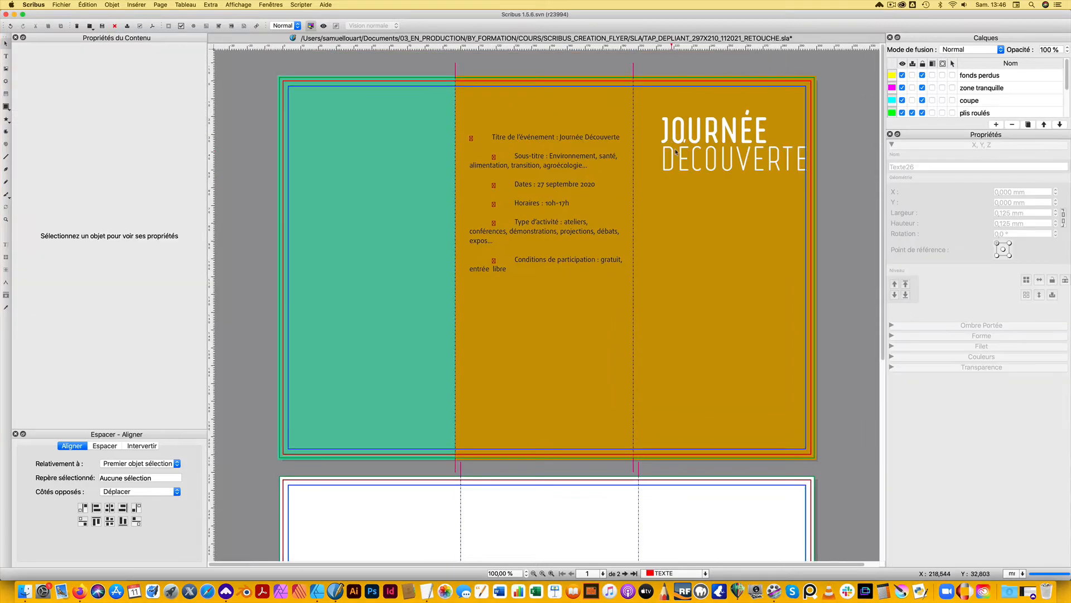
{"action": "left_click", "coordinate": [676, 156]}
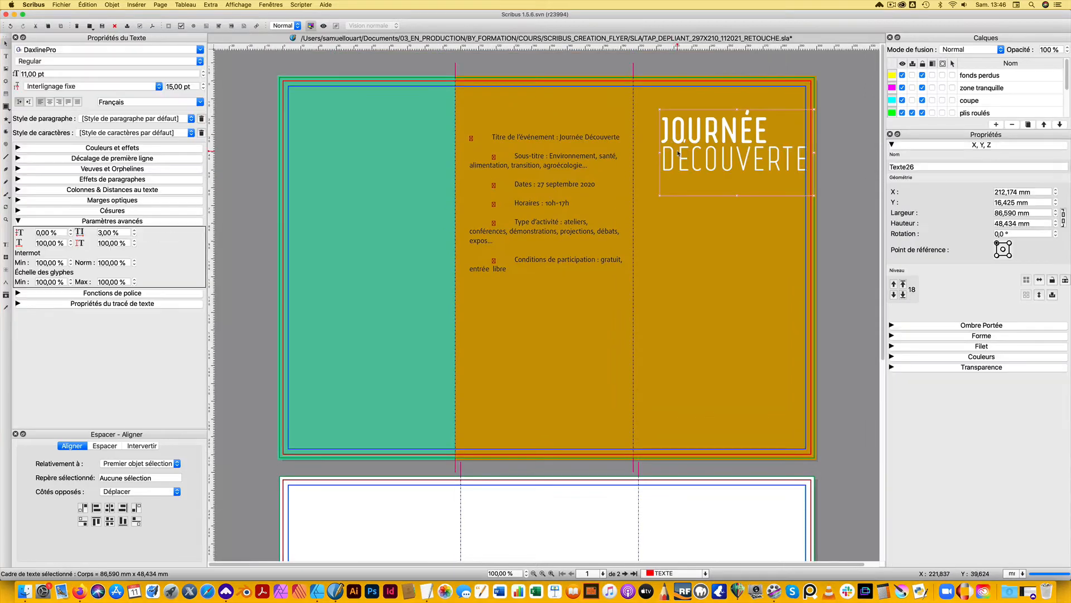
{"action": "double_click", "coordinate": [676, 156]}
{"action": "left_click_drag", "start_coordinate": [663, 158], "coordinate": [809, 160]}
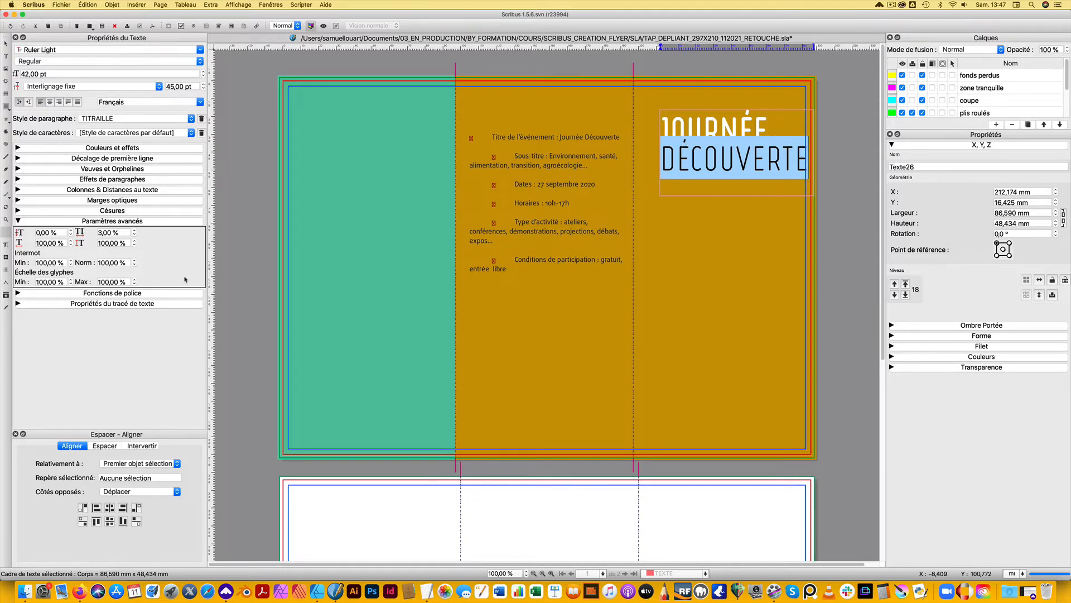
{"action": "left_click", "coordinate": [134, 230]}
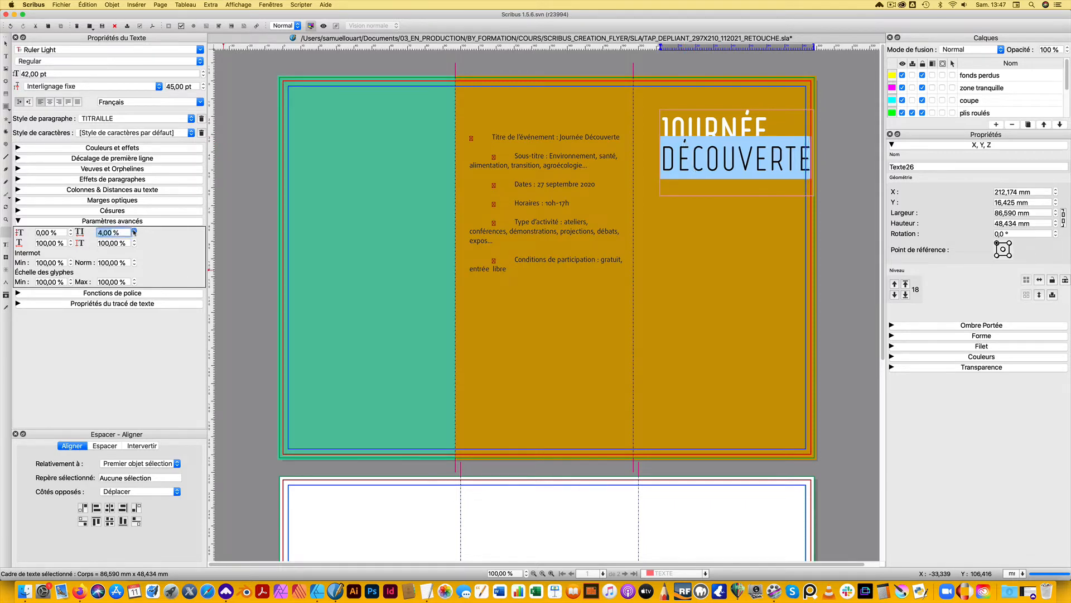
{"action": "left_click", "coordinate": [134, 230]}
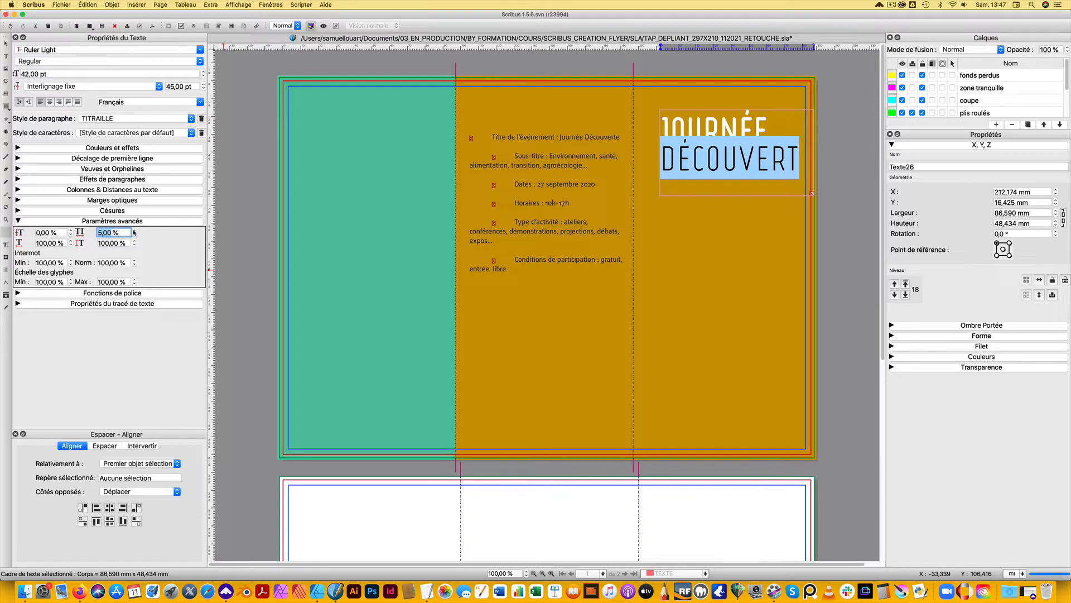
{"action": "left_click", "coordinate": [134, 230]}
Widen the cover title frame to about 92.7 mm so the whole word "Découverte" fits
{"action": "left_click", "coordinate": [747, 222]}
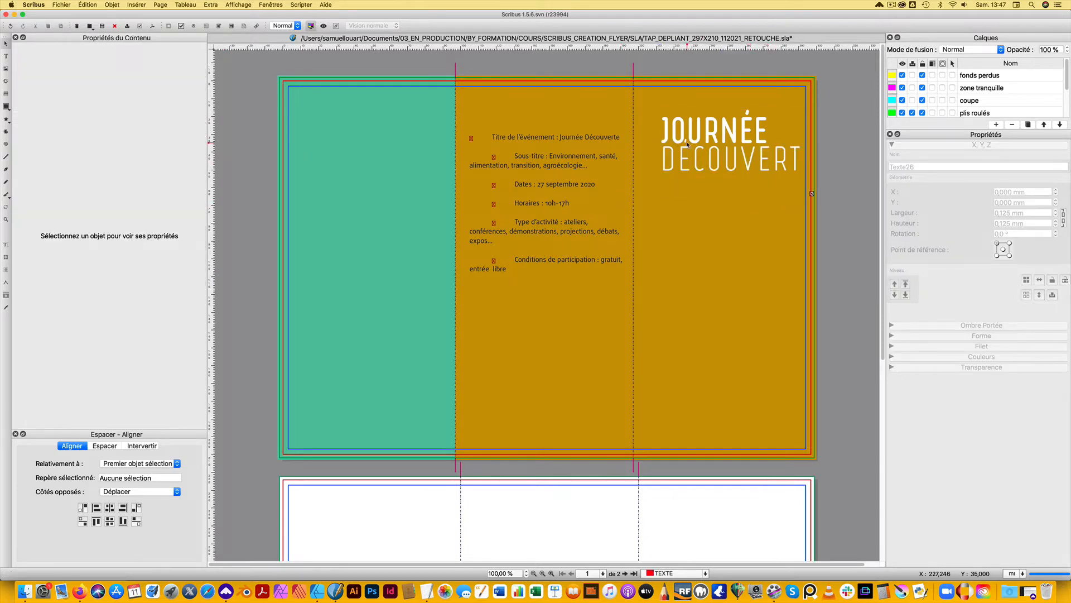
{"action": "left_click", "coordinate": [735, 157]}
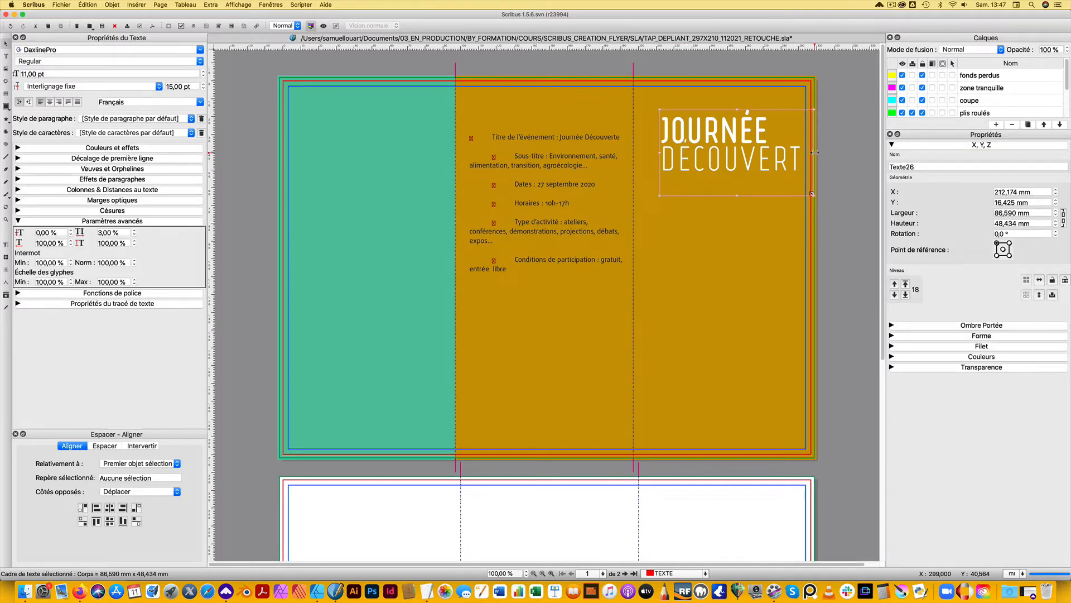
{"action": "left_click_drag", "start_coordinate": [812, 153], "coordinate": [825, 152]}
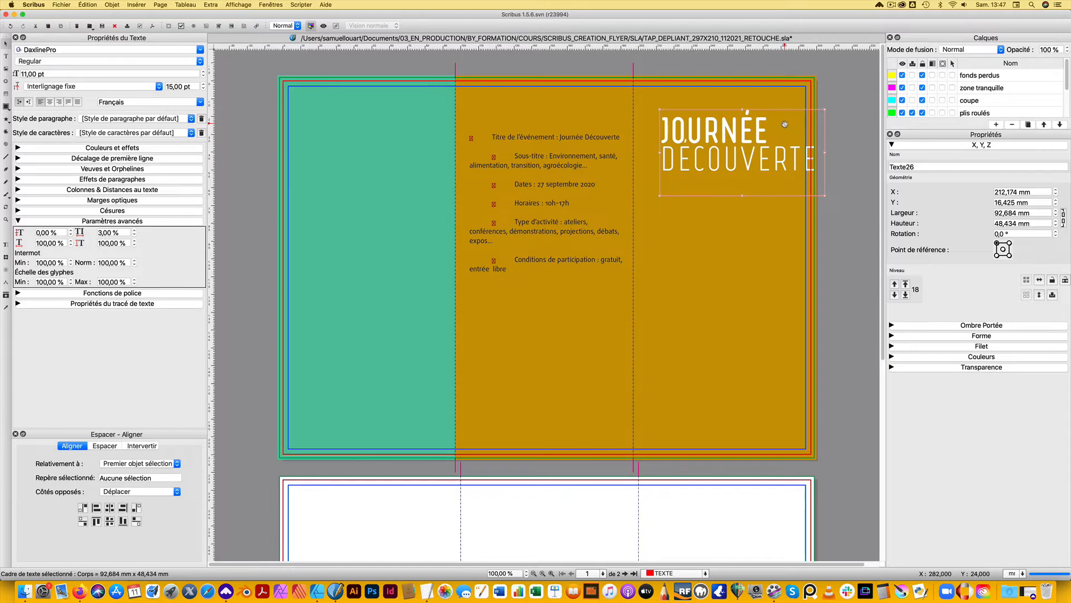
Rotate the cover title frame by 6° and shift it towards the fold, inside the cover panel
{"action": "left_click", "coordinate": [1004, 234]}
{"action": "type", "text": "6"}
{"action": "key", "text": "Return"}
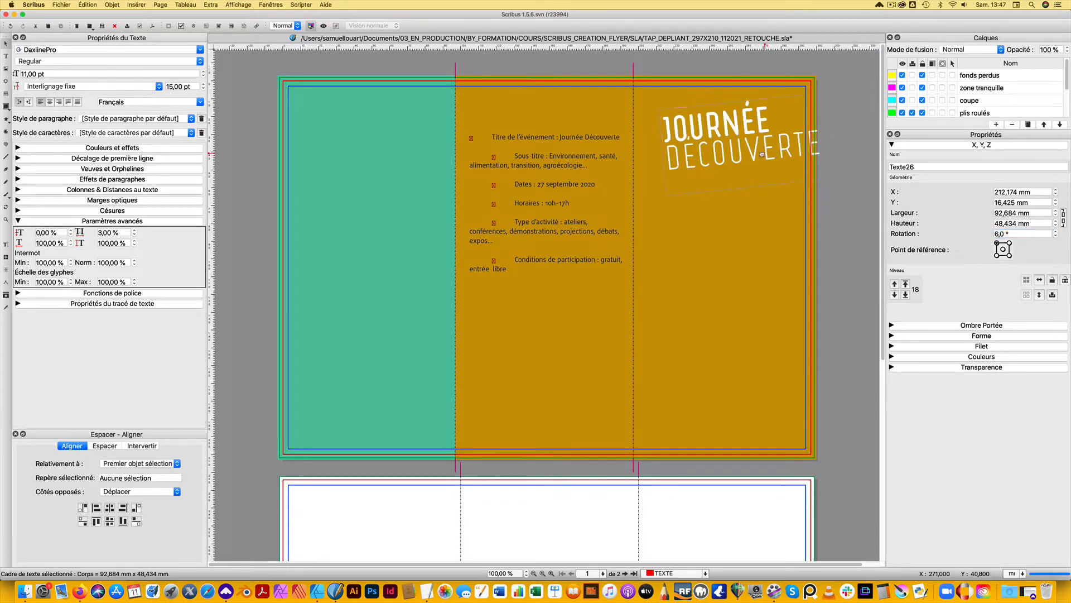
{"action": "left_click_drag", "start_coordinate": [768, 155], "coordinate": [750, 157]}
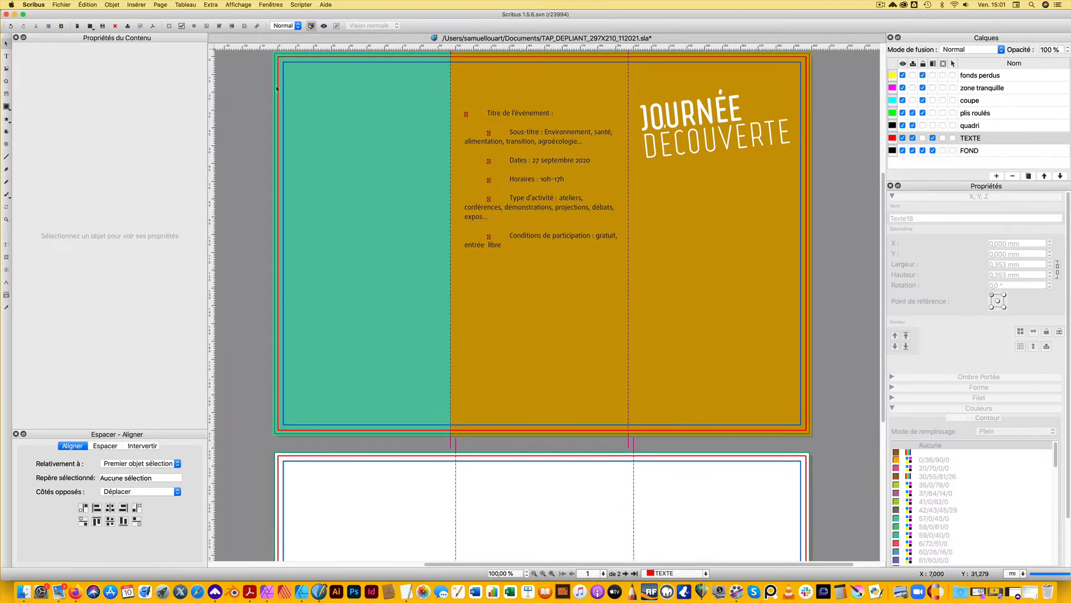
Set all four margins of the cover page to 10 mm in the page properties
{"action": "left_click", "coordinate": [160, 5]}
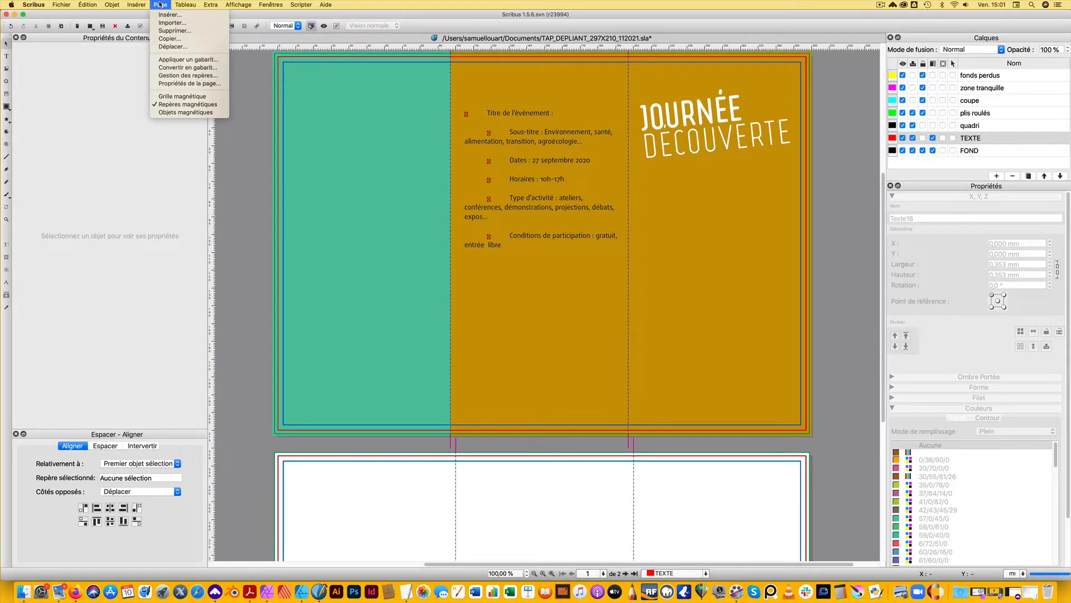
{"action": "left_click", "coordinate": [190, 84]}
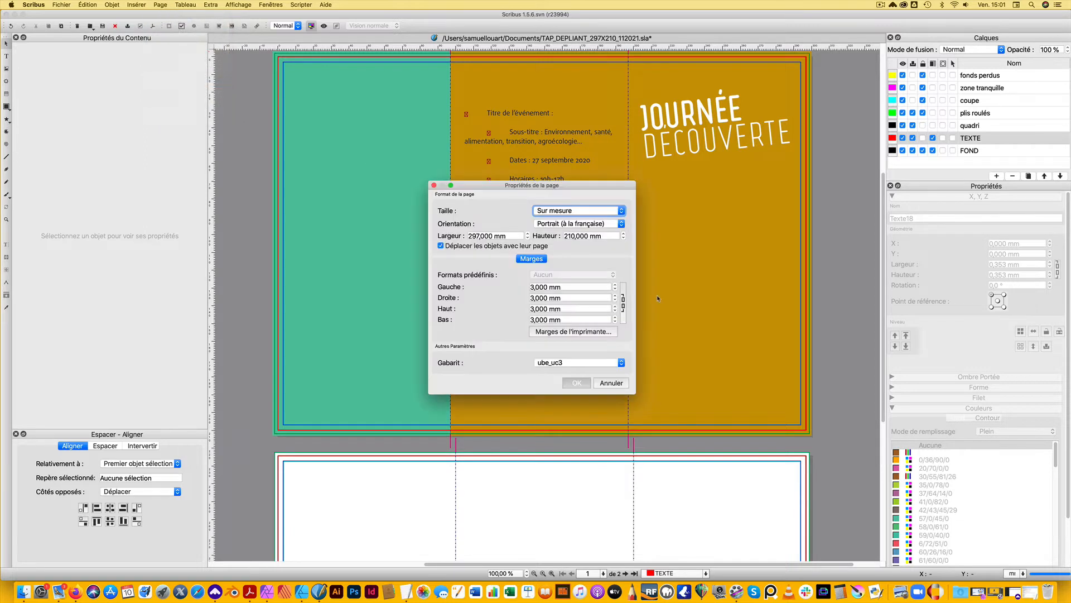
{"action": "left_click", "coordinate": [532, 260]}
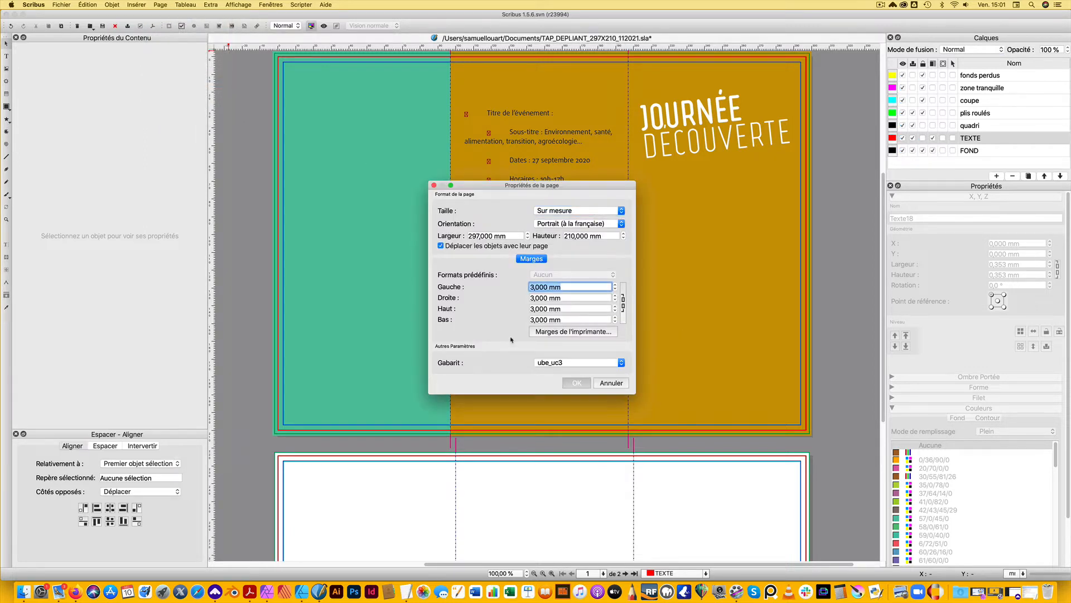
{"action": "type", "text": "10"}
{"action": "key", "text": "Tab"}
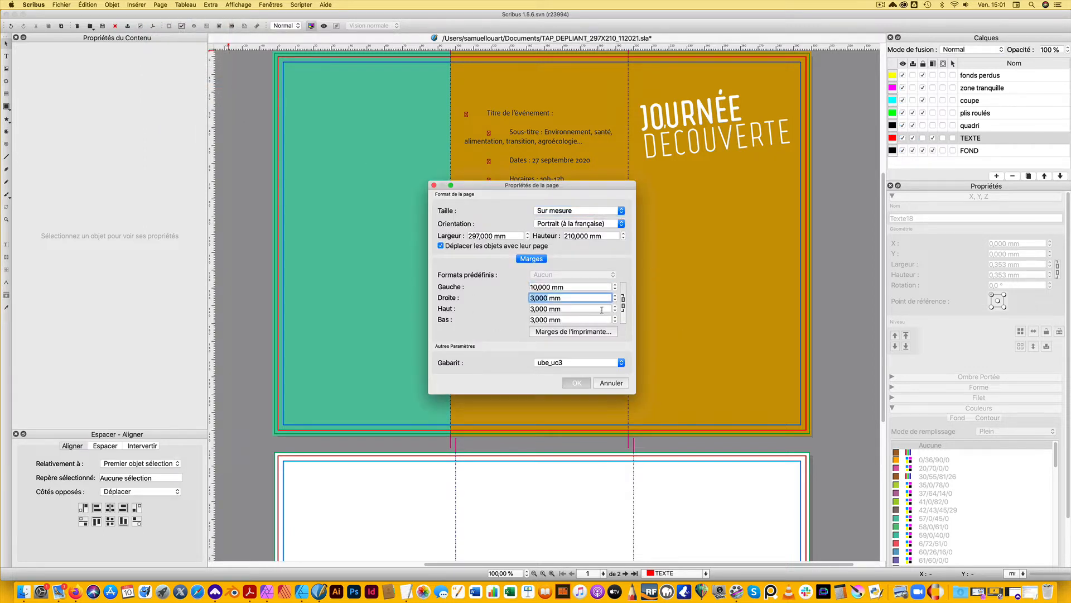
{"action": "type", "text": "10"}
{"action": "left_click", "coordinate": [623, 303]}
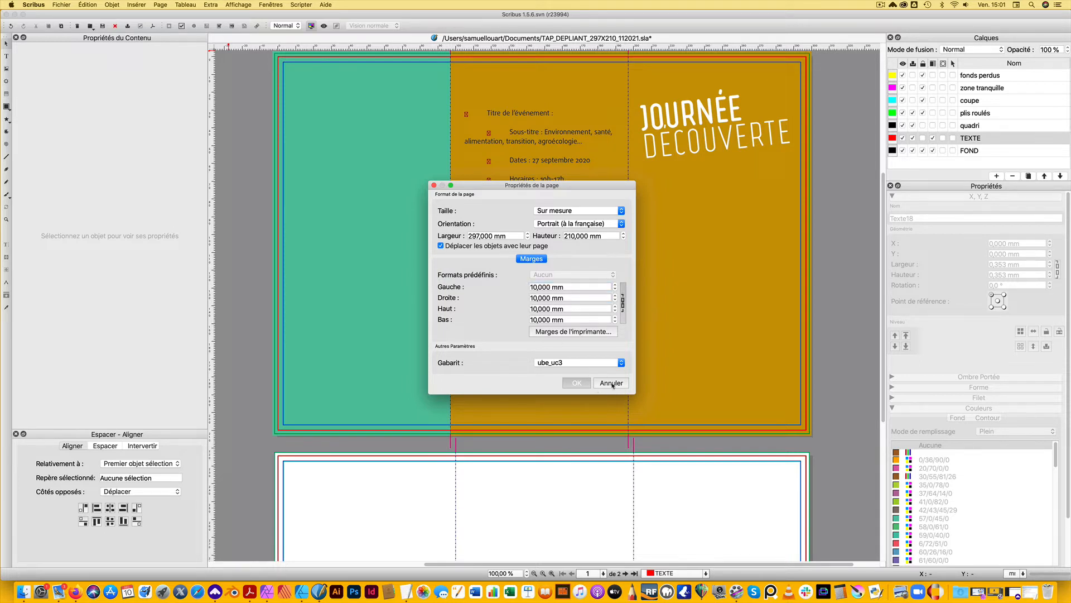
{"action": "left_click", "coordinate": [576, 383]}
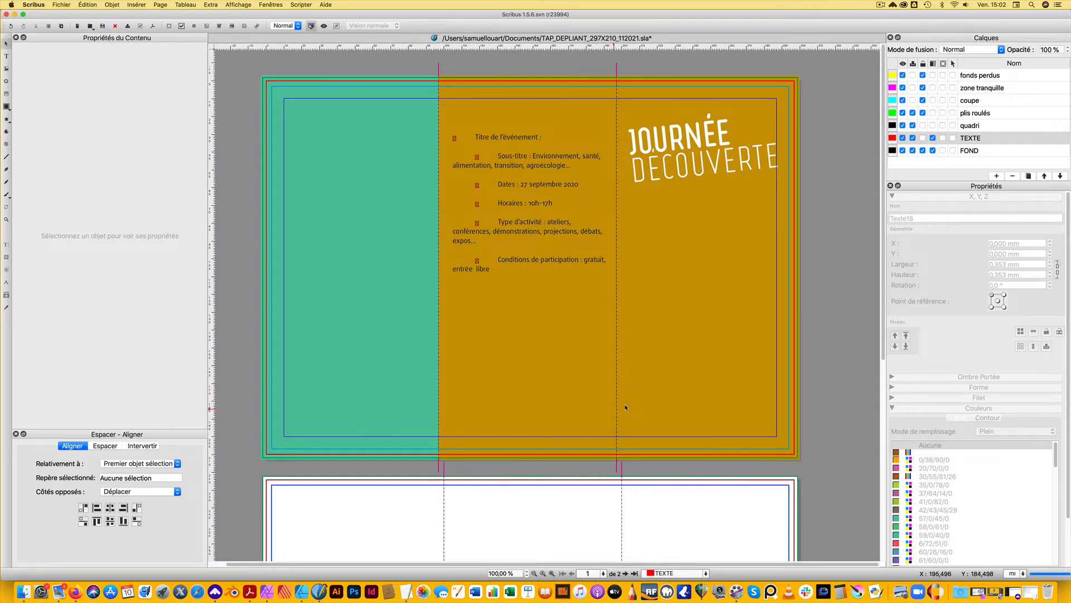
Unlock the FOND layer and add a vertical guide at 202 mm in the guide manager
{"action": "left_click", "coordinate": [974, 152]}
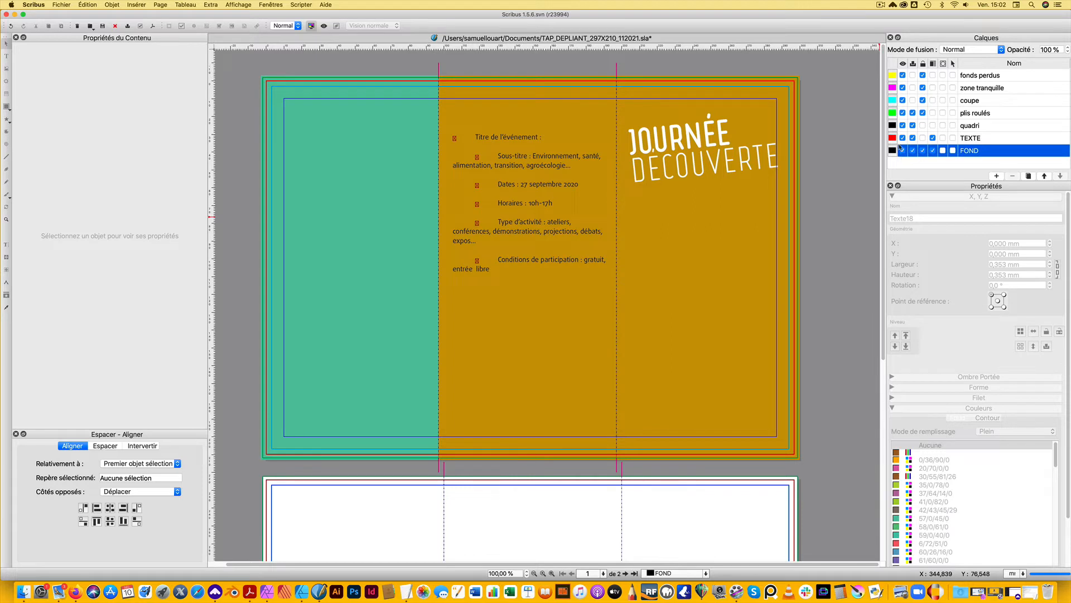
{"action": "left_click", "coordinate": [923, 151]}
{"action": "left_click", "coordinate": [160, 5]}
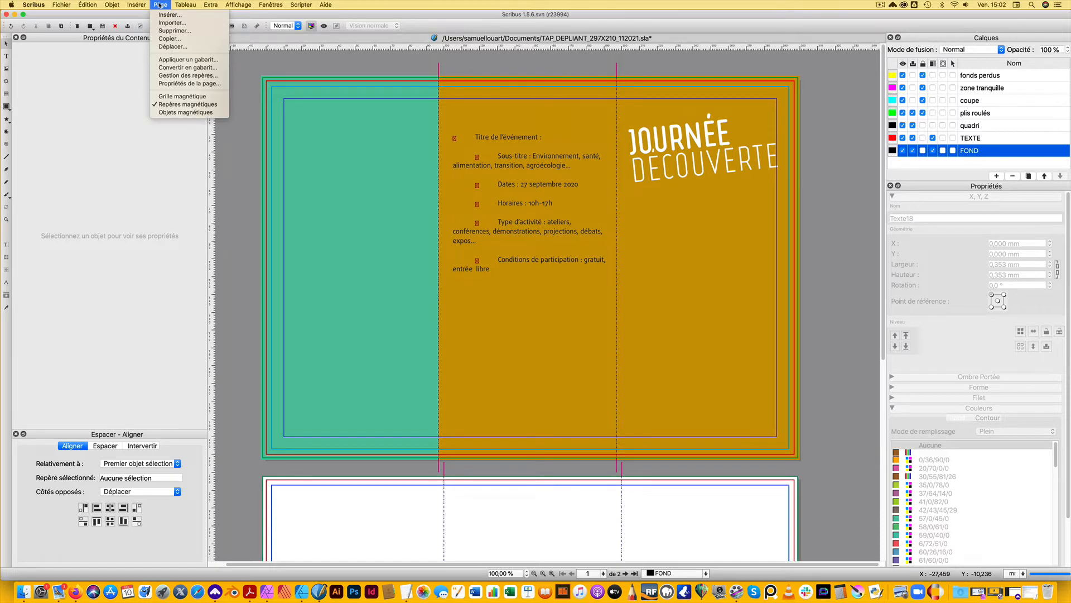
{"action": "left_click", "coordinate": [187, 75]}
{"action": "left_click_drag", "start_coordinate": [162, 92], "coordinate": [398, 123]}
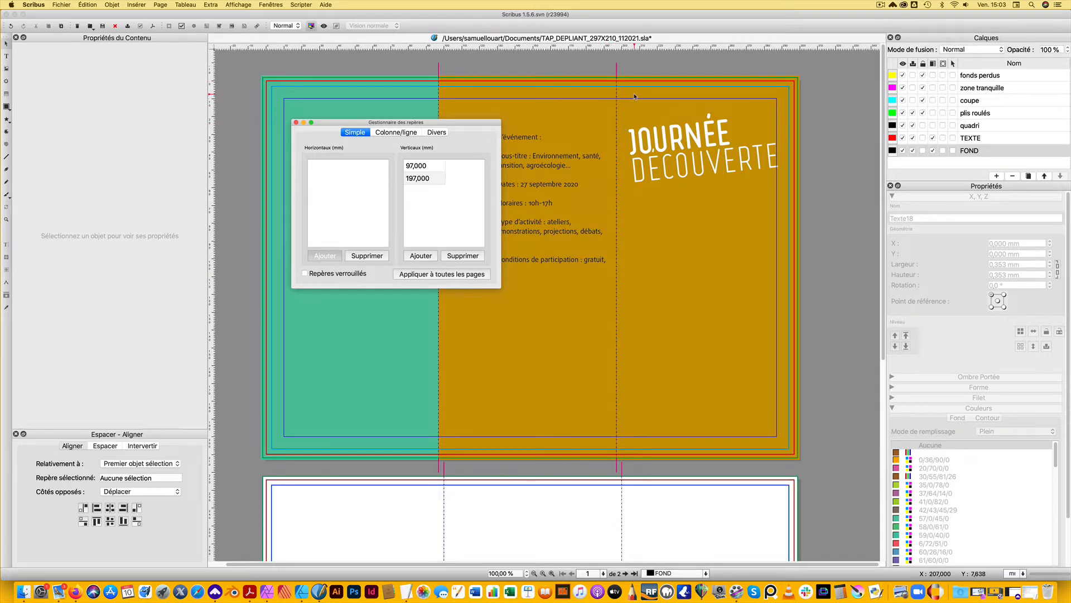
{"action": "left_click", "coordinate": [429, 256]}
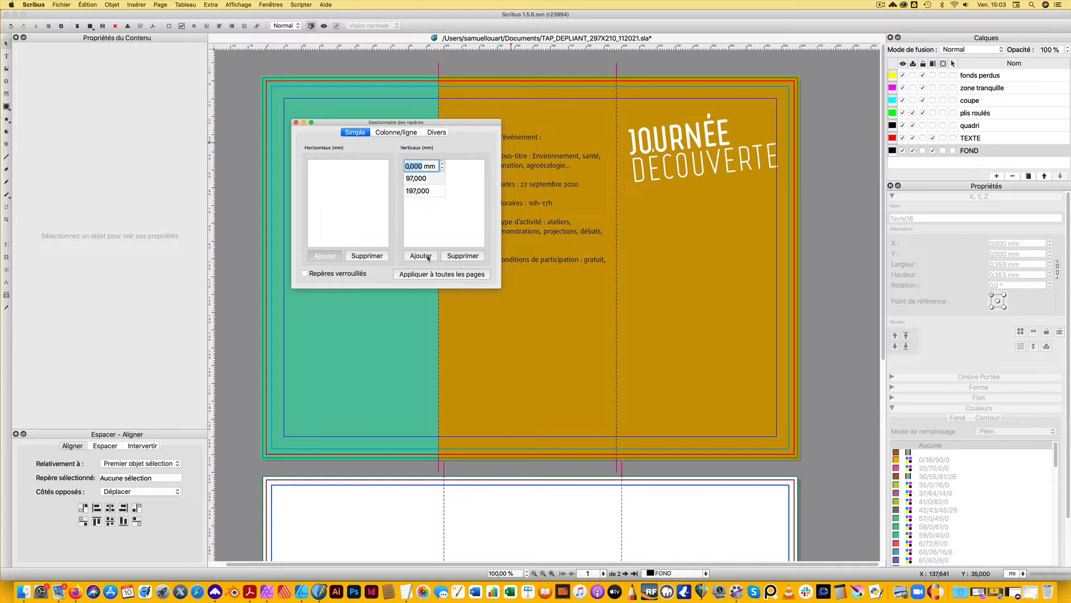
{"action": "type", "text": "202"}
{"action": "key", "text": "Return"}
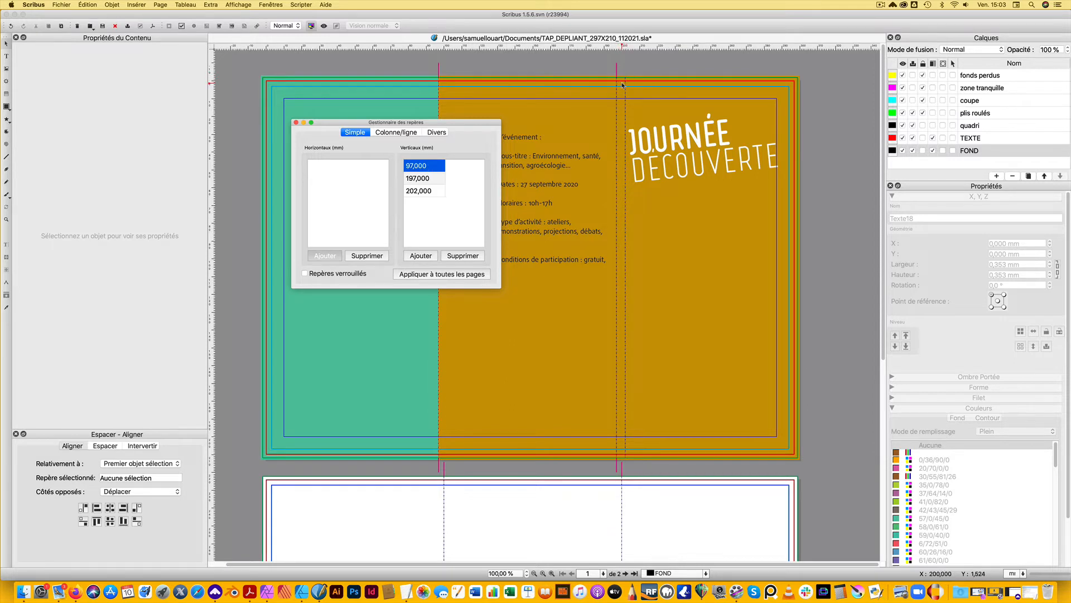
Add another vertical guide at 192 mm and close the guide manager
{"action": "left_click", "coordinate": [427, 258]}
{"action": "type", "text": "19"}
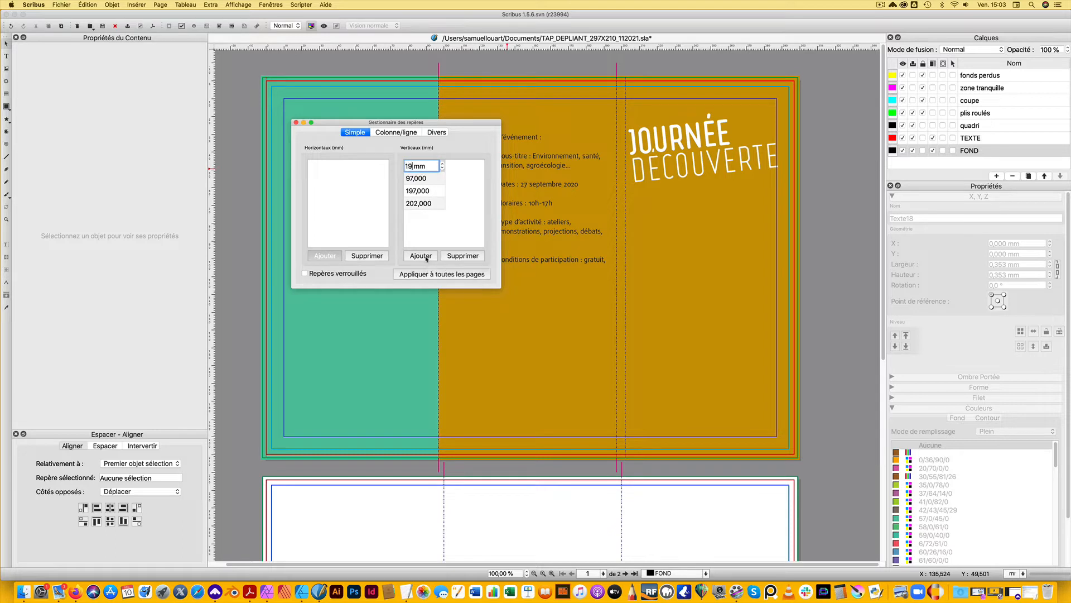
{"action": "type", "text": "2"}
{"action": "key", "text": "Return"}
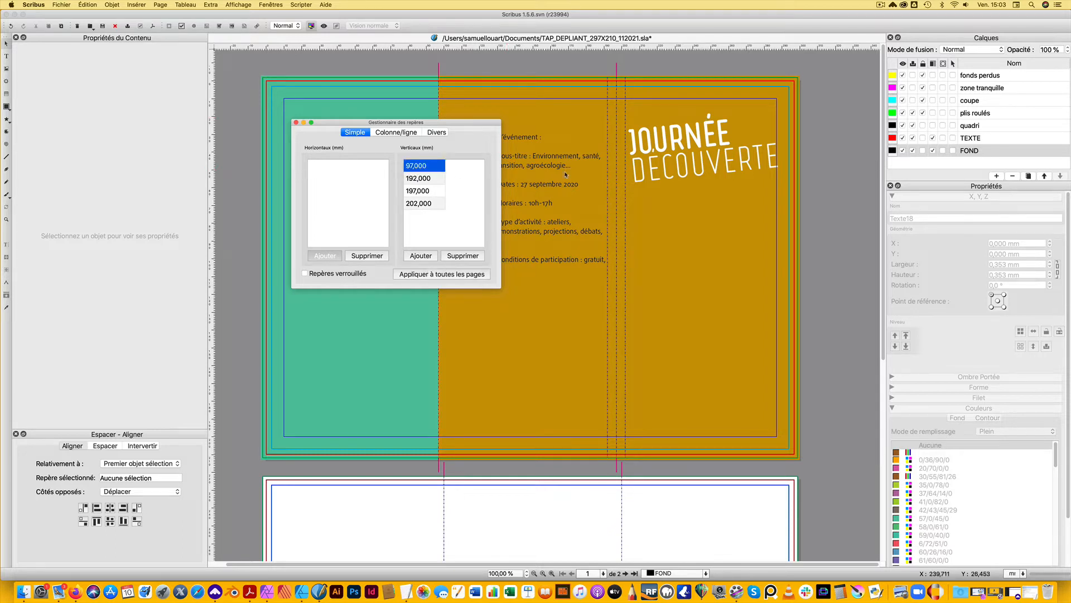
{"action": "left_click", "coordinate": [295, 122]}
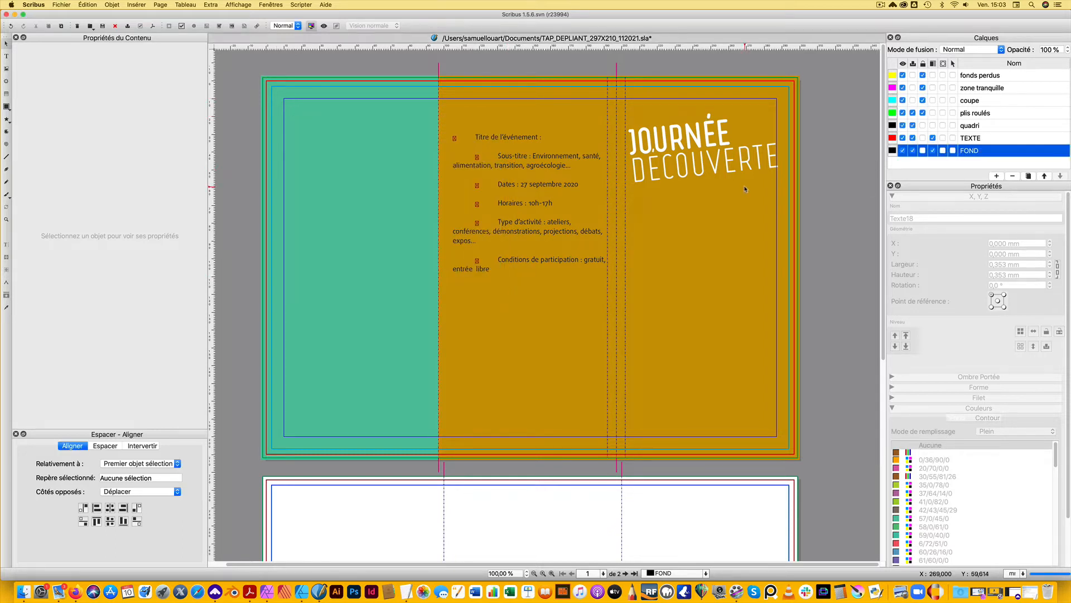
Lock the FOND layer and, on the TEXTE layer, move the cover title frame to about X 199.5 mm, Y 18 mm
{"action": "left_click", "coordinate": [675, 207]}
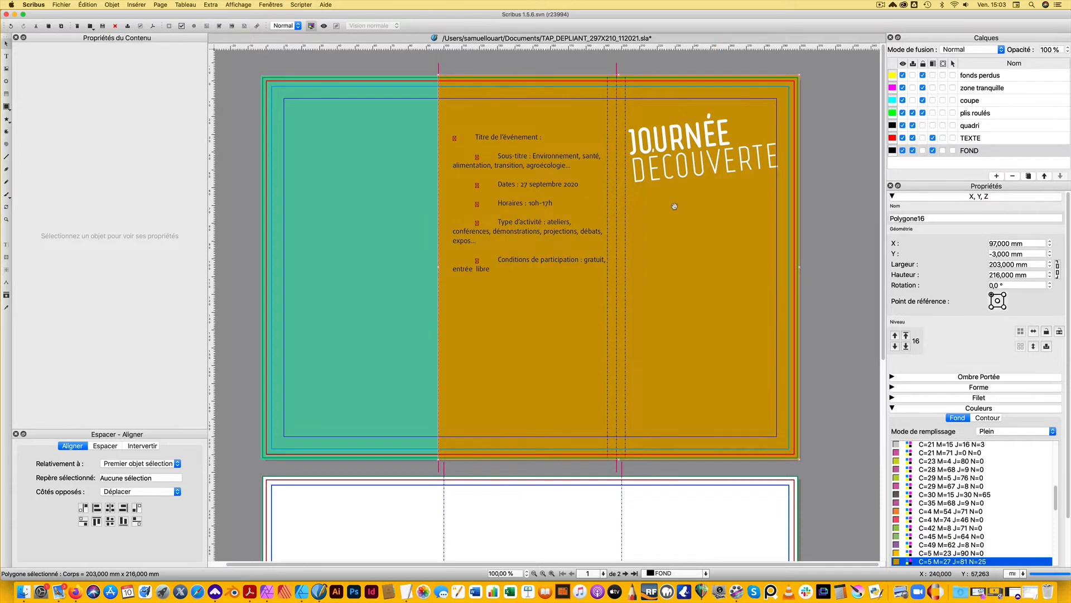
{"action": "left_click", "coordinate": [923, 151]}
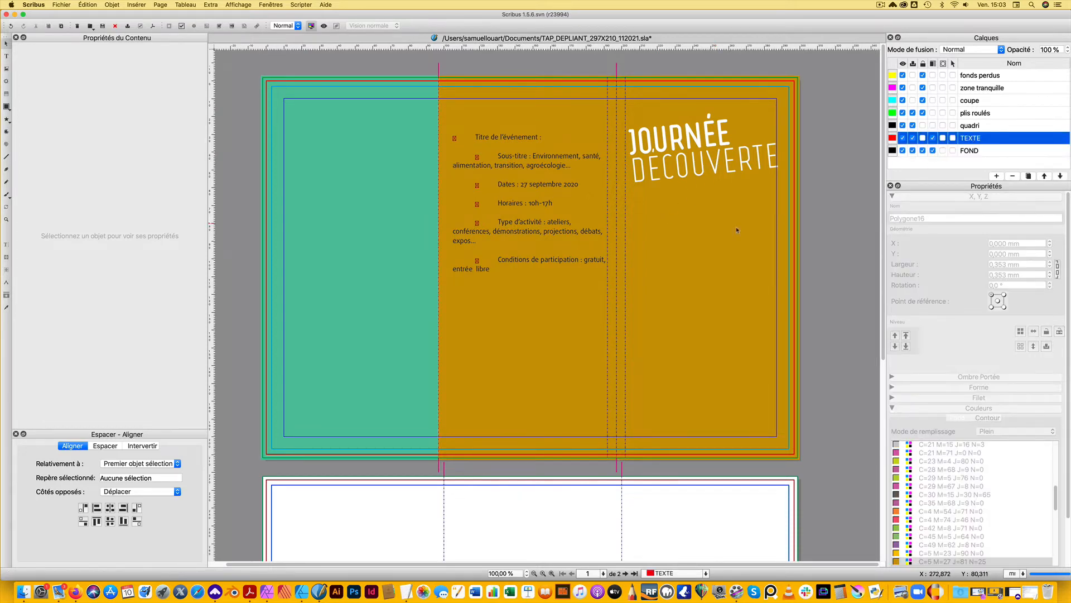
{"action": "left_click", "coordinate": [674, 116]}
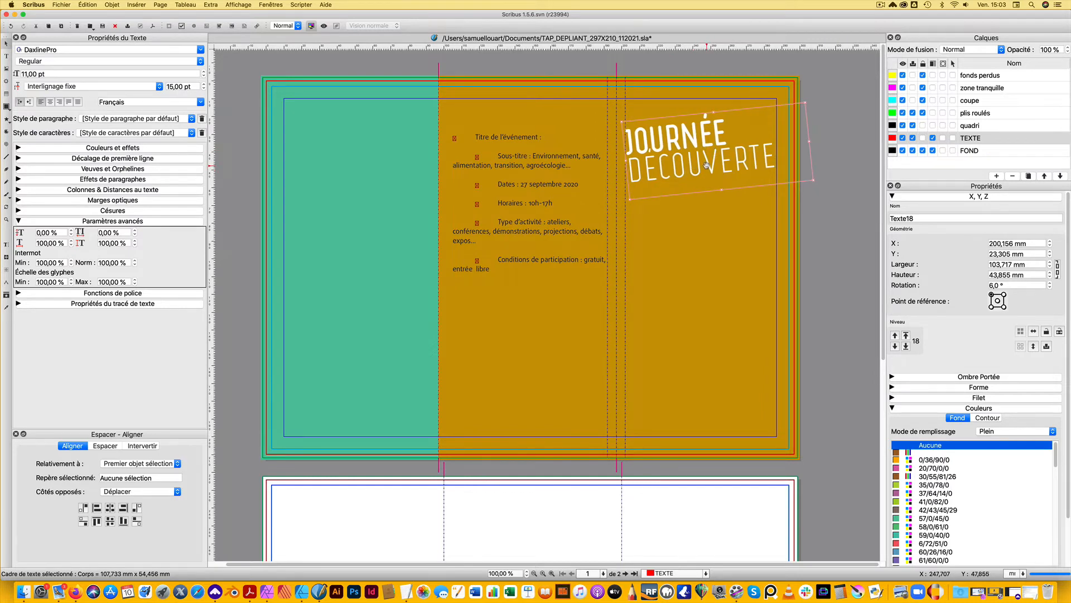
{"action": "left_click_drag", "start_coordinate": [704, 165], "coordinate": [703, 154]}
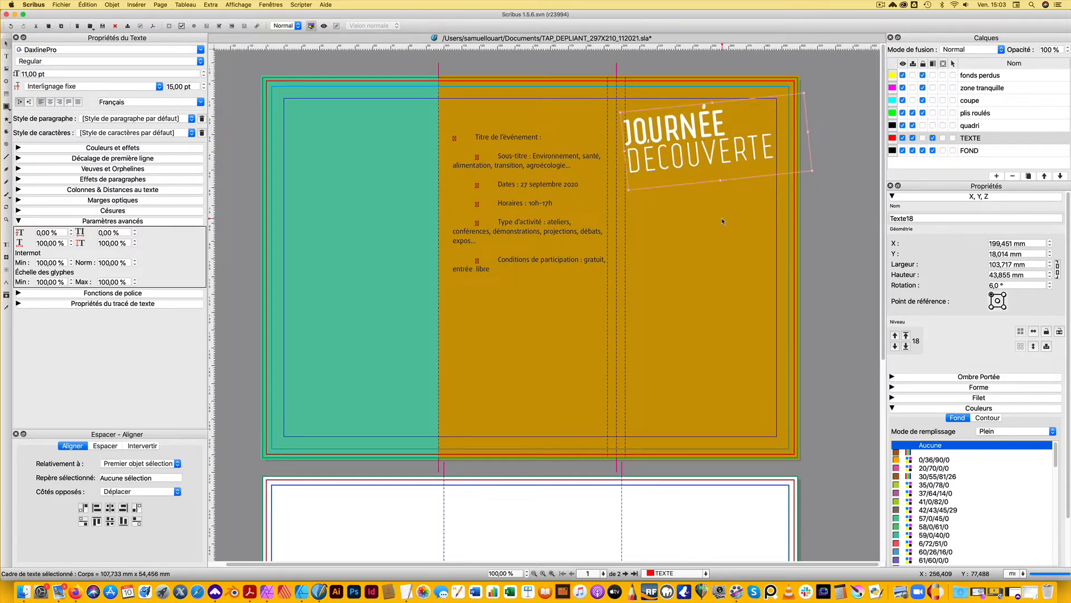
Nudge the tilted title frame up and right to about X 200.5 mm, Y 15 mm, and deselect it
{"action": "key", "text": "Up"}
{"action": "key", "text": "Up"}
{"action": "key", "text": "Up"}
{"action": "key", "text": "Right"}
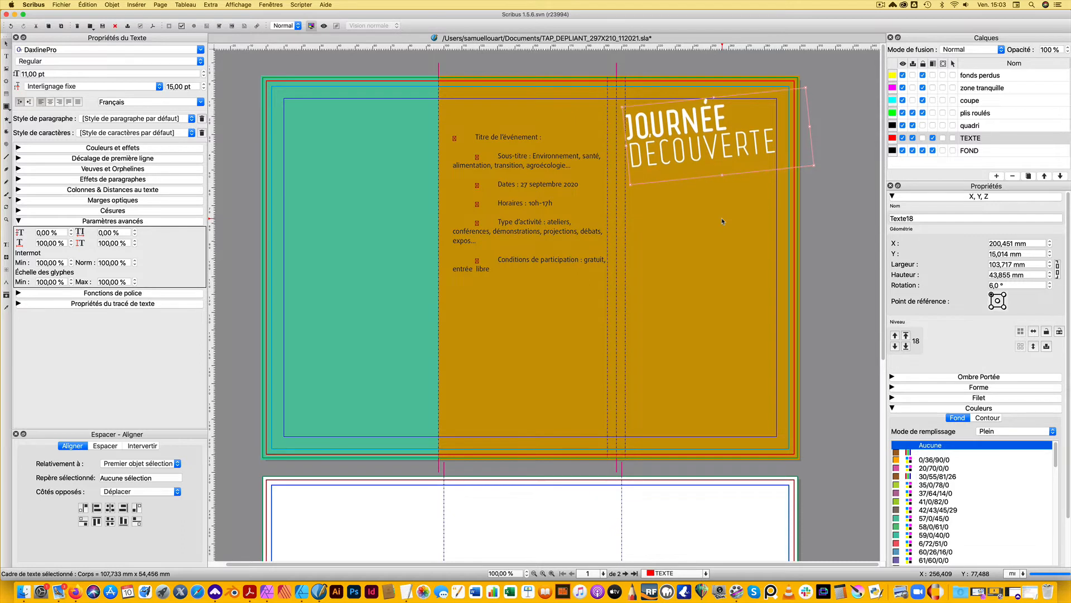
{"action": "left_click", "coordinate": [836, 224]}
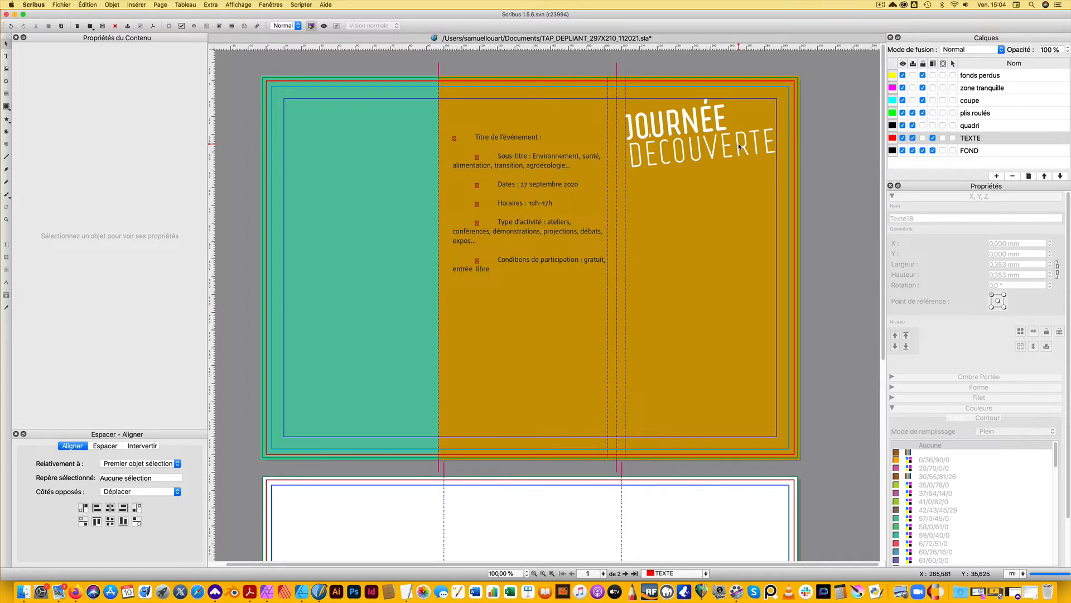
Extend the title frame downward to a height of about 64.6 mm
{"action": "left_click", "coordinate": [715, 162]}
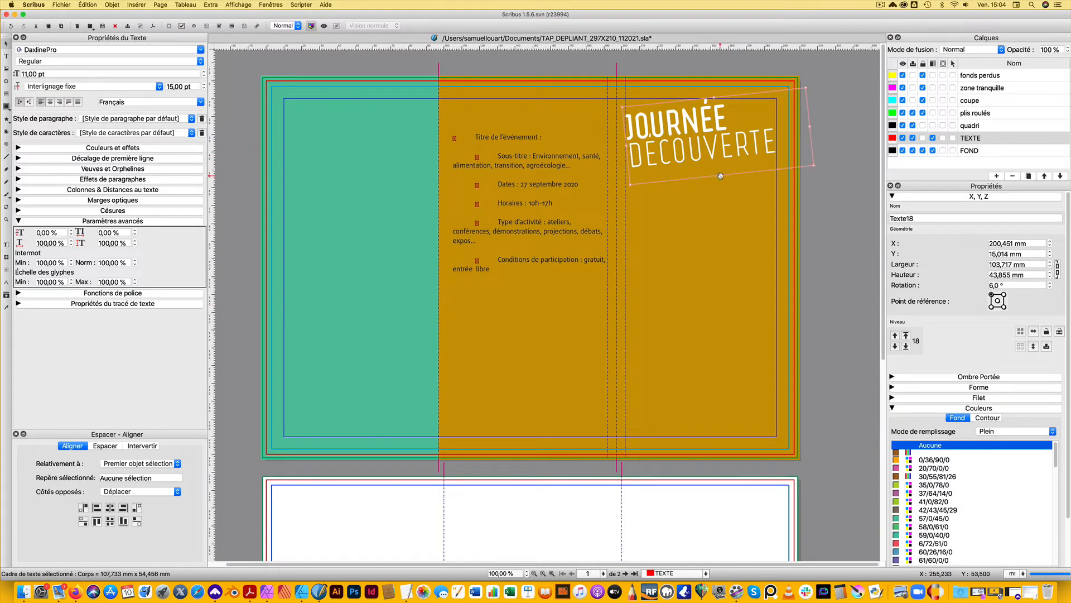
{"action": "left_click_drag", "start_coordinate": [721, 175], "coordinate": [724, 191]}
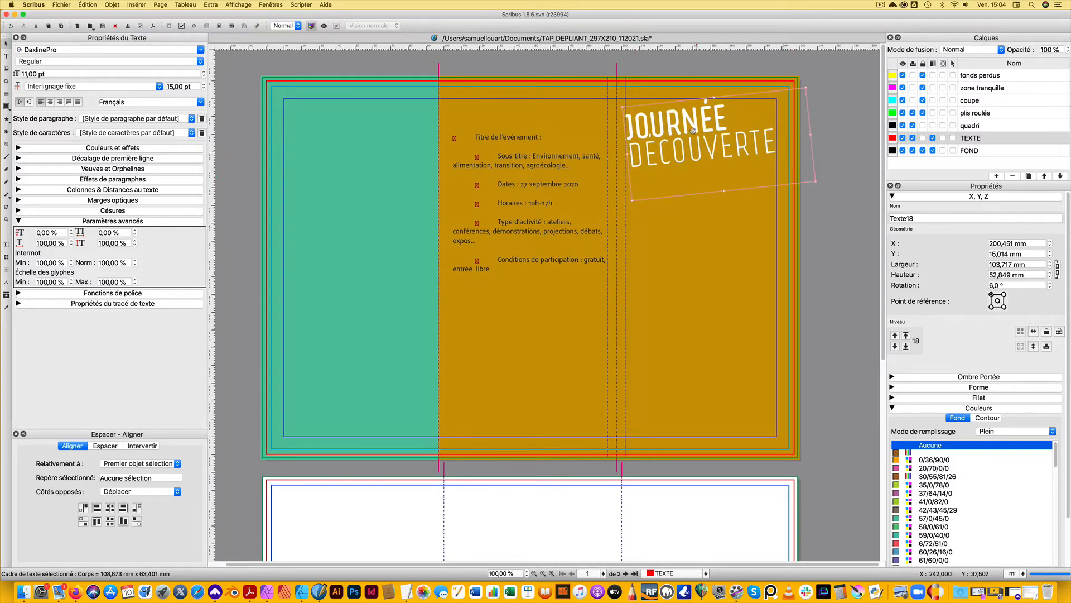
{"action": "left_click_drag", "start_coordinate": [724, 191], "coordinate": [733, 212]}
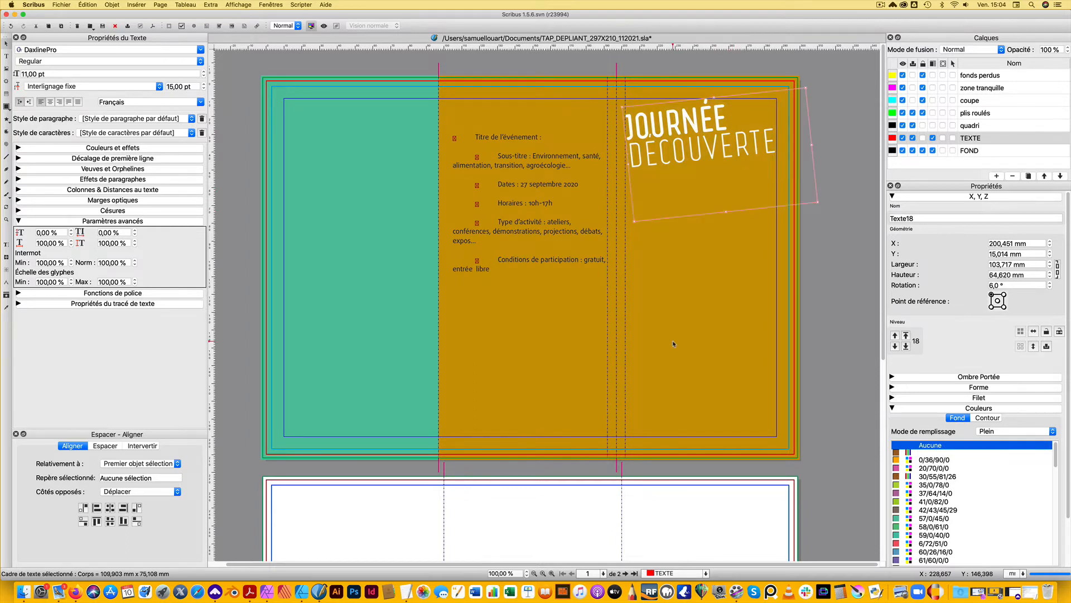
Copy the subtitle text "Environnement, santé, alimentation, transition, agroécologie..." from the event text onto a new line below DECOUVERTE
{"action": "double_click", "coordinate": [529, 162]}
{"action": "left_click_drag", "start_coordinate": [533, 157], "coordinate": [582, 168]}
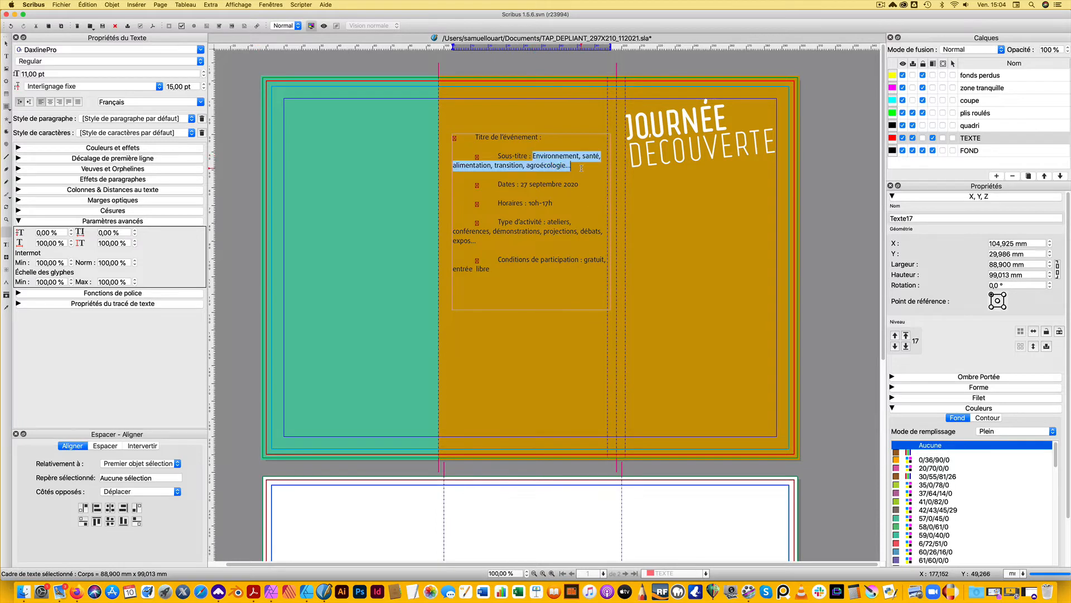
{"action": "left_click", "coordinate": [718, 150]}
{"action": "left_click", "coordinate": [778, 162]}
{"action": "key", "text": "Return"}
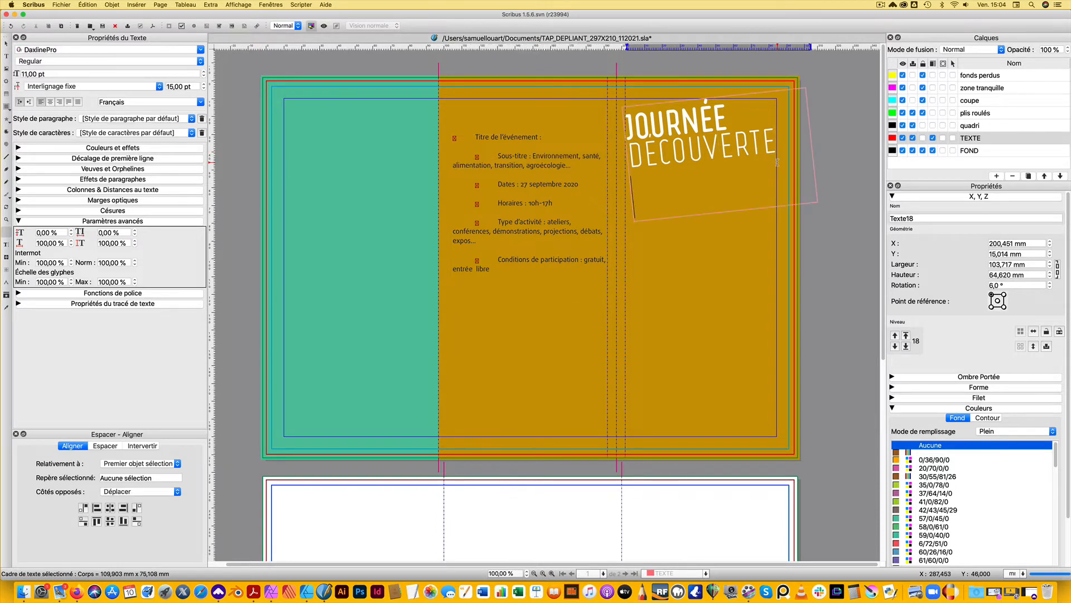
{"action": "type", "text": "Environnement, santé, alimentation, transition, agroécologie…"}
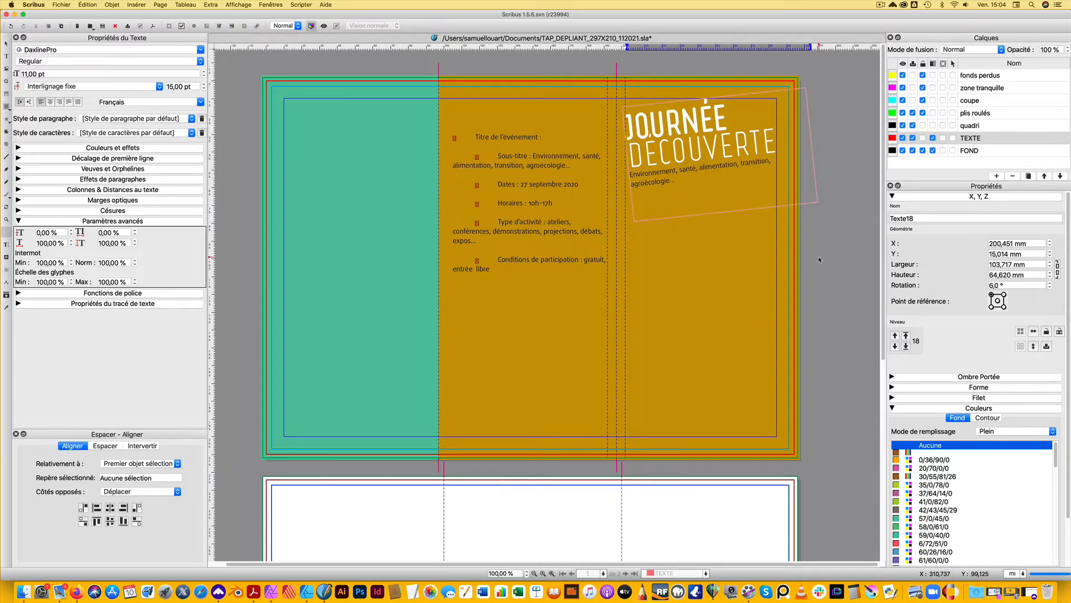
Set the subtitle below DECOUVERTE in all capitals
{"action": "left_click_drag", "start_coordinate": [678, 182], "coordinate": [631, 175]}
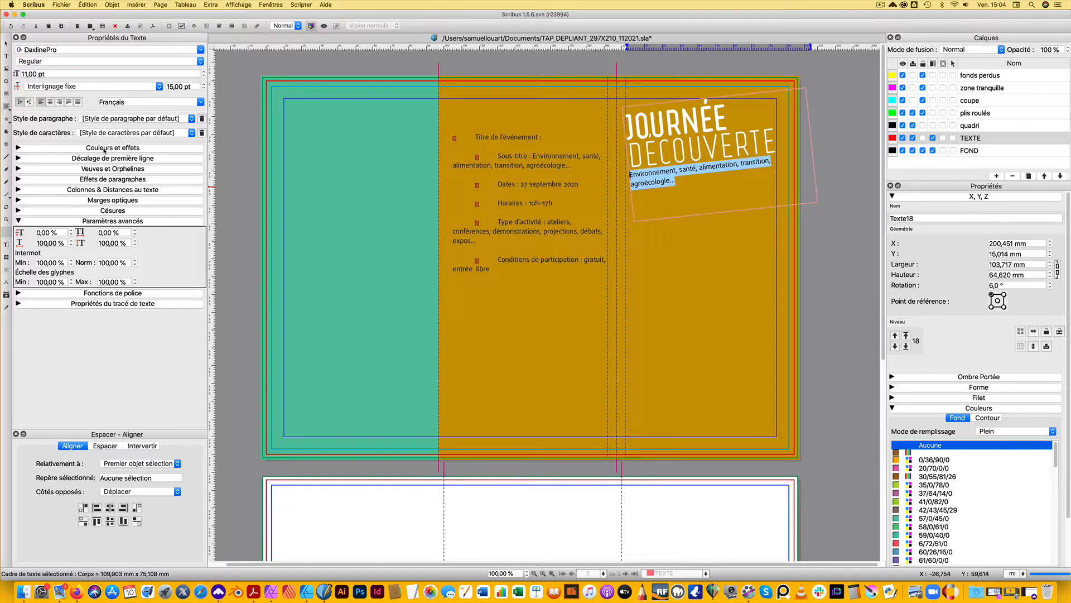
{"action": "left_click", "coordinate": [19, 147]}
{"action": "left_click", "coordinate": [159, 207]}
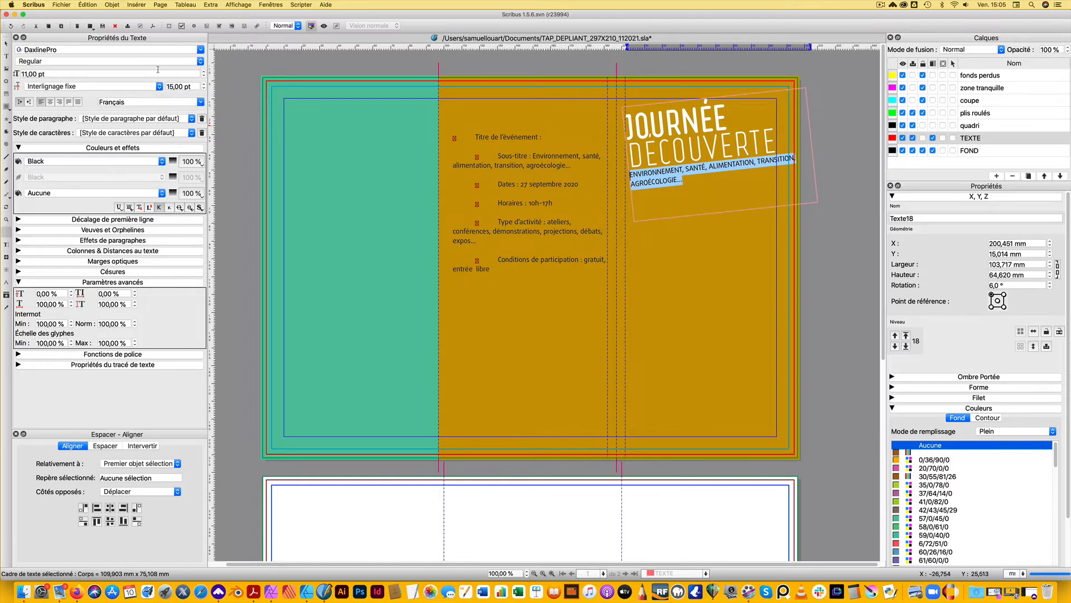
Try the TITRAILLE paragraph style on the subtitle with 20 pt line spacing
{"action": "left_click", "coordinate": [111, 119]}
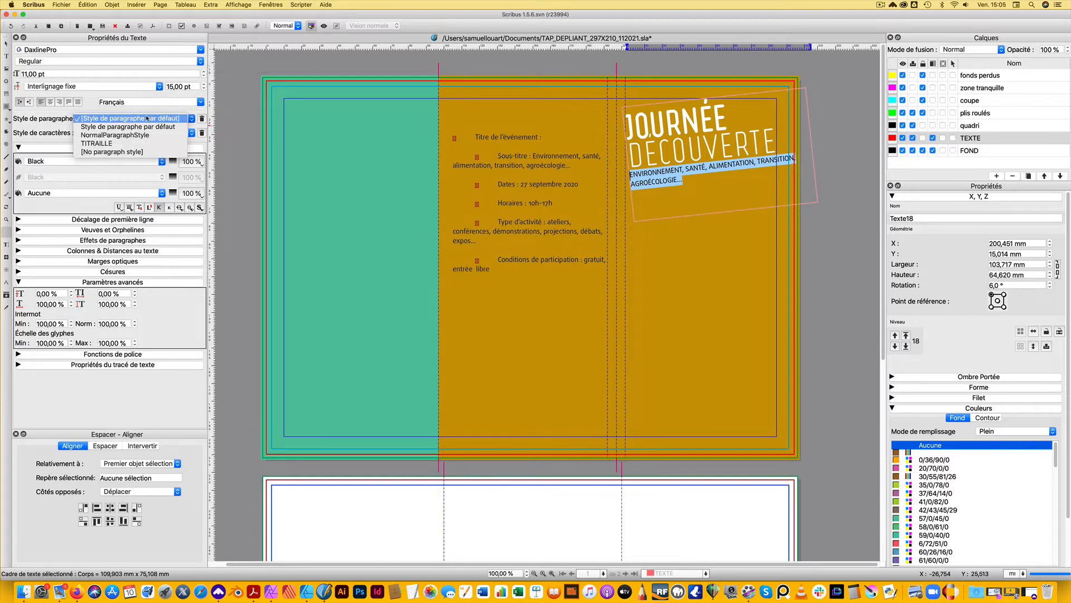
{"action": "left_click", "coordinate": [99, 144]}
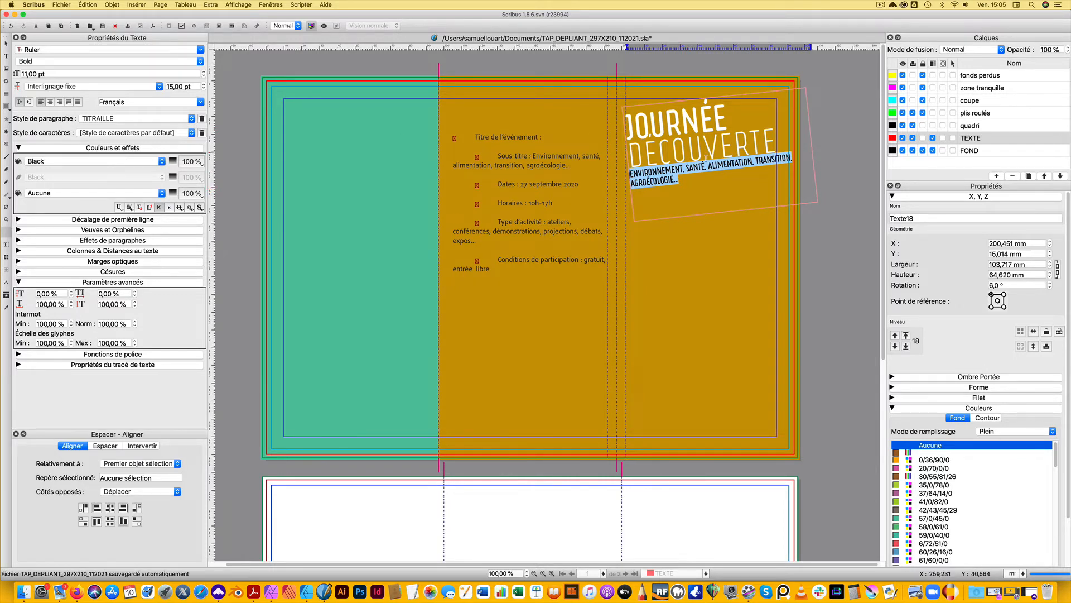
{"action": "left_click", "coordinate": [203, 85]}
{"action": "left_click", "coordinate": [203, 84]}
{"action": "left_click", "coordinate": [204, 84]}
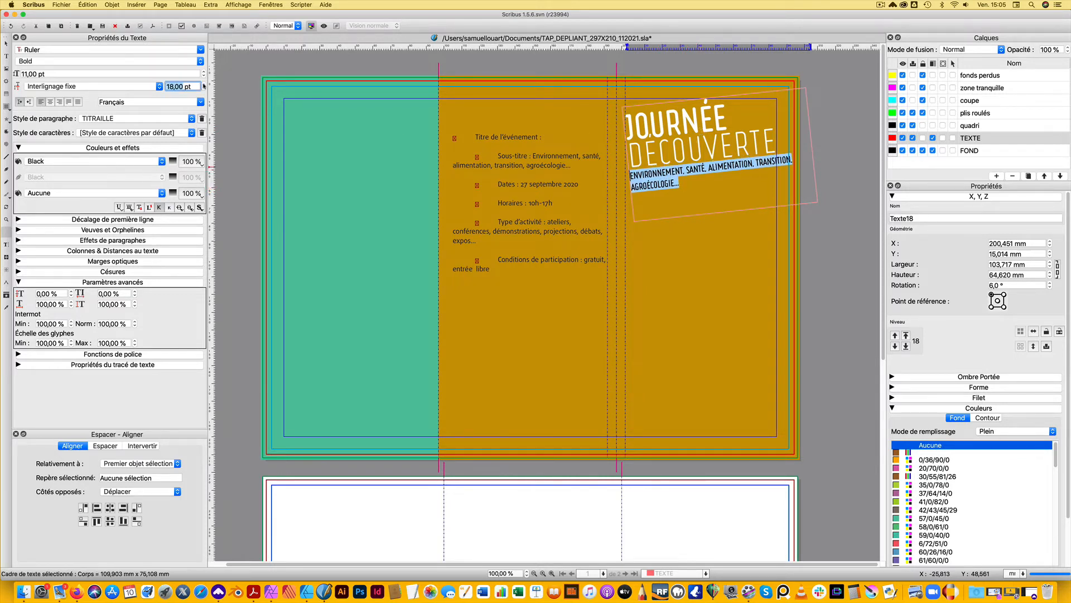
{"action": "left_click", "coordinate": [203, 84]}
{"action": "left_click", "coordinate": [203, 85]}
Break the subtitle before TRANSITION, replace its commas with dashes and drop the comma after ALIMENTATION
{"action": "left_click", "coordinate": [664, 174]}
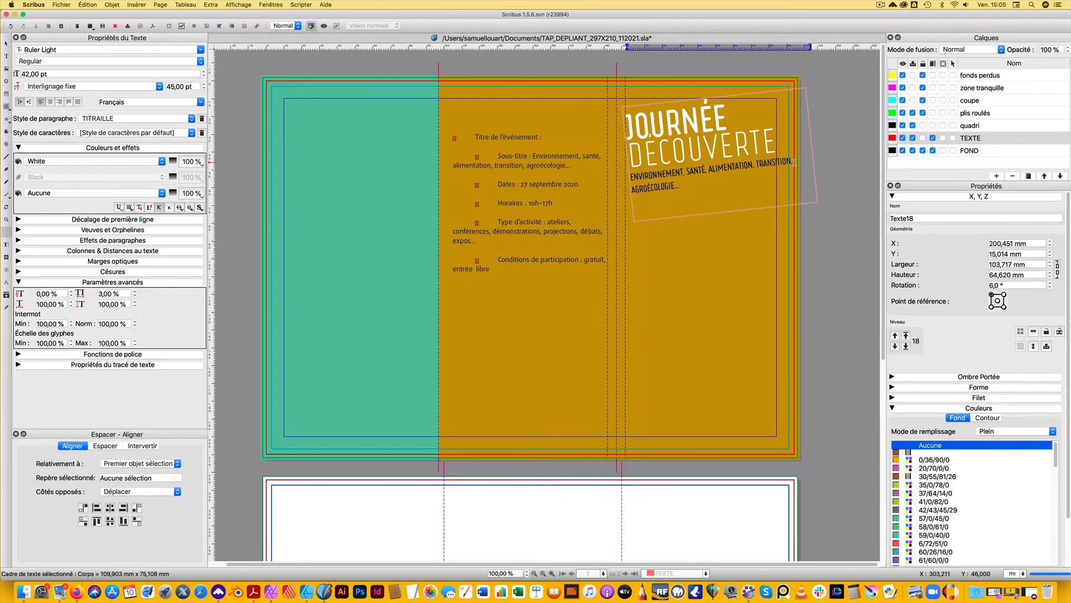
{"action": "left_click", "coordinate": [791, 186]}
{"action": "key", "text": "Return"}
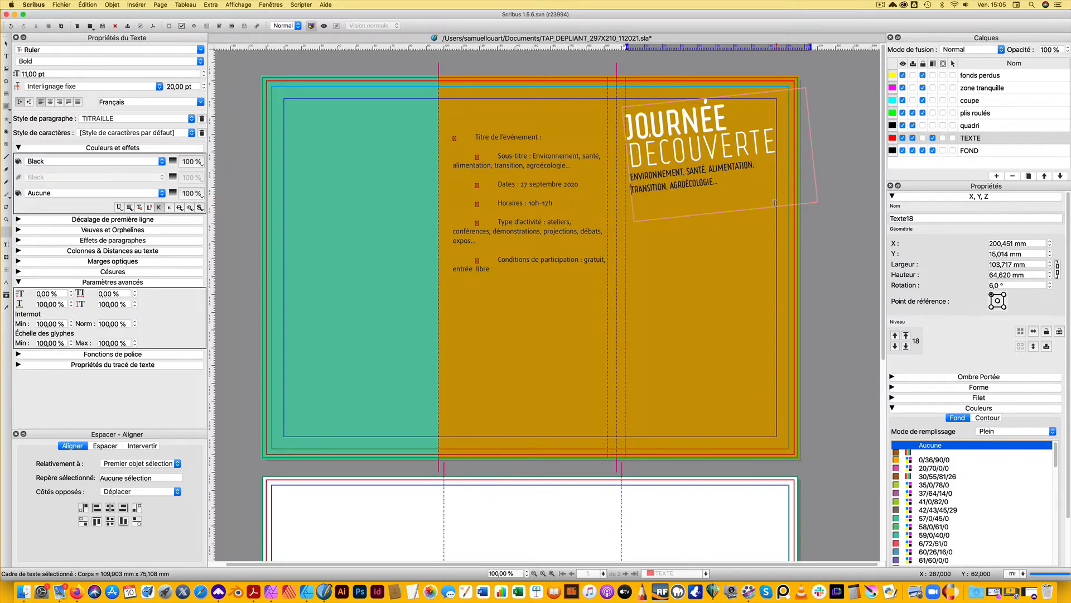
{"action": "left_click", "coordinate": [685, 171]}
{"action": "key", "text": "BackSpace"}
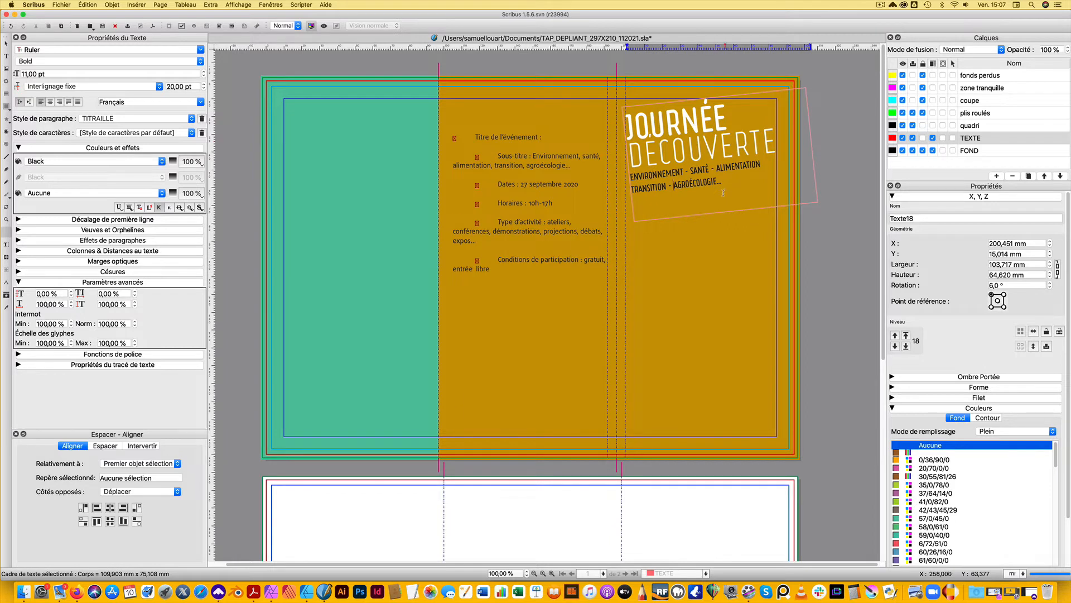
Apply the paragraph style "Style de paragraphe par défaut" to both subtitle lines and set the font weight to Bold
{"action": "left_click_drag", "start_coordinate": [722, 182], "coordinate": [631, 175]}
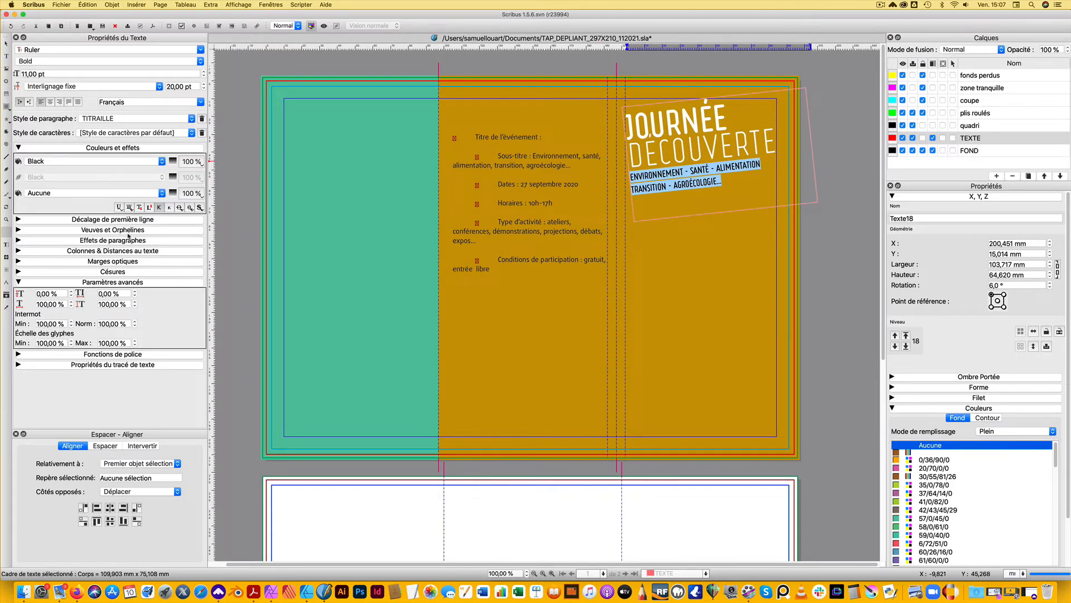
{"action": "left_click", "coordinate": [143, 119]}
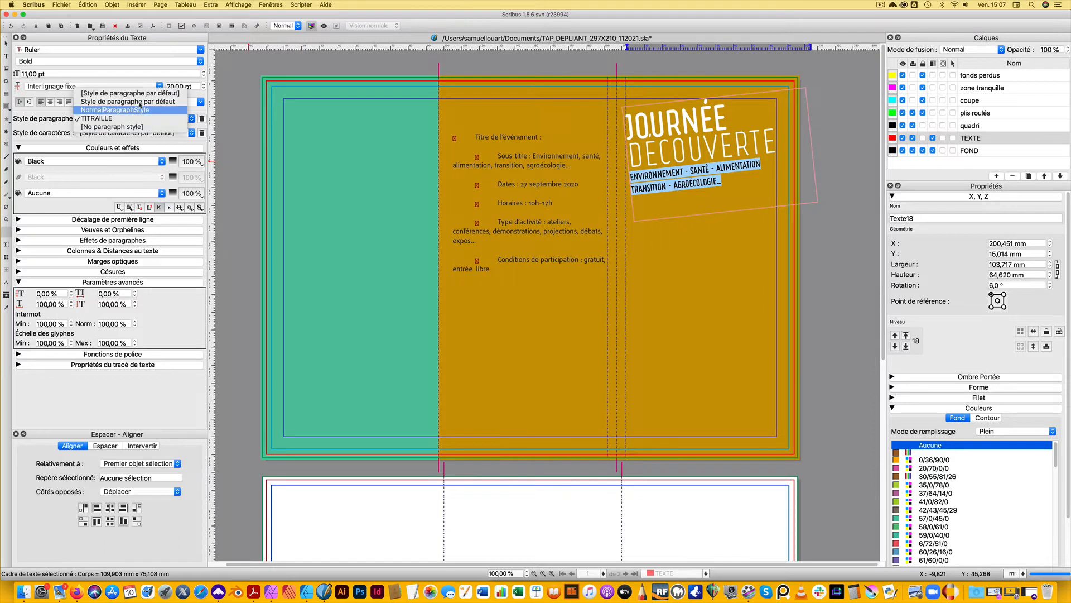
{"action": "left_click", "coordinate": [136, 101]}
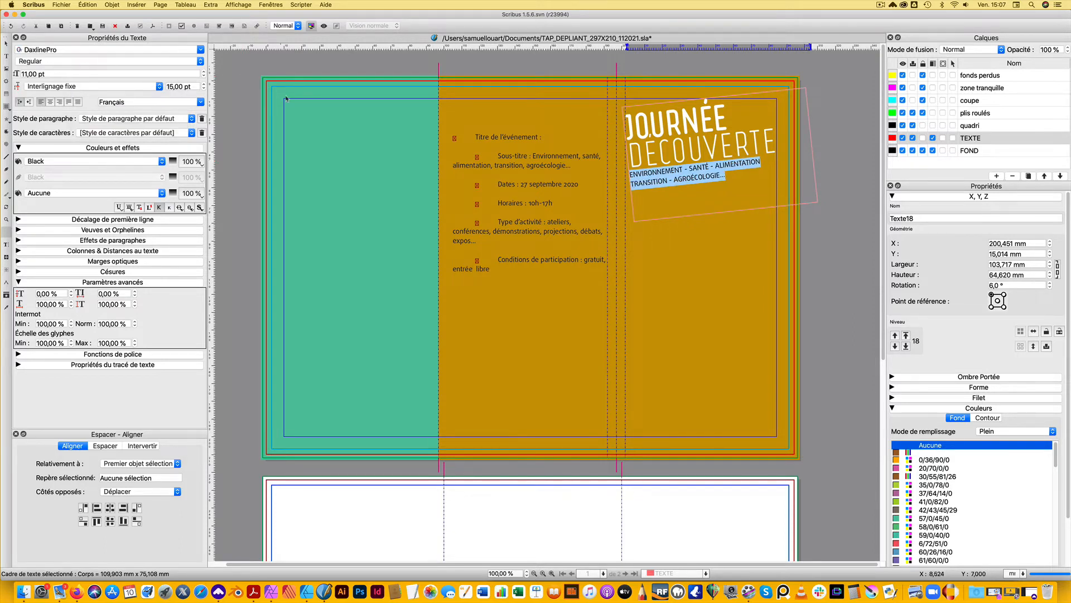
{"action": "left_click", "coordinate": [198, 61]}
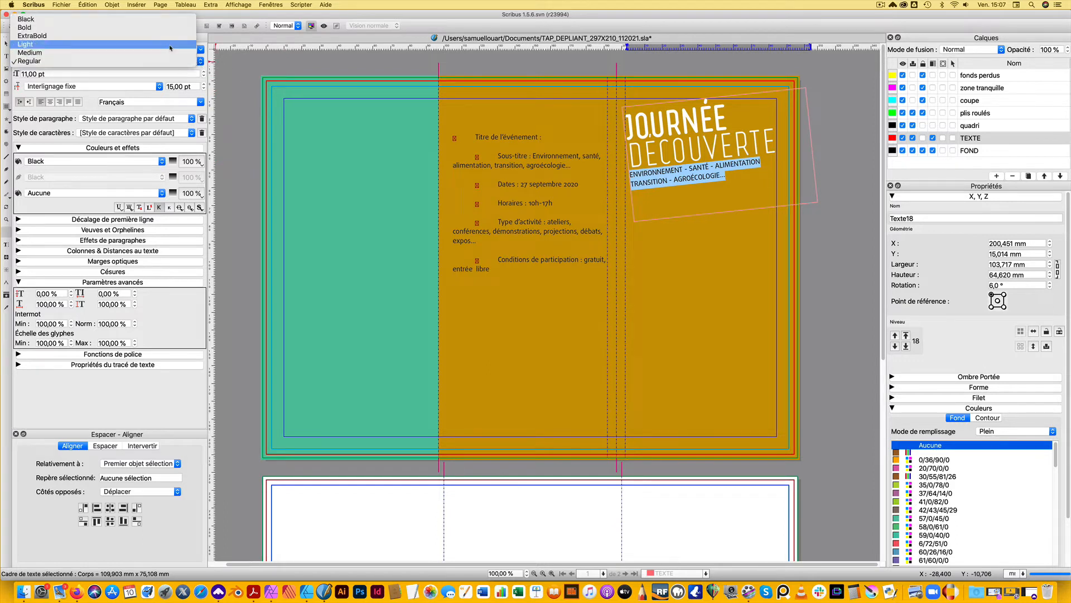
{"action": "left_click", "coordinate": [190, 28]}
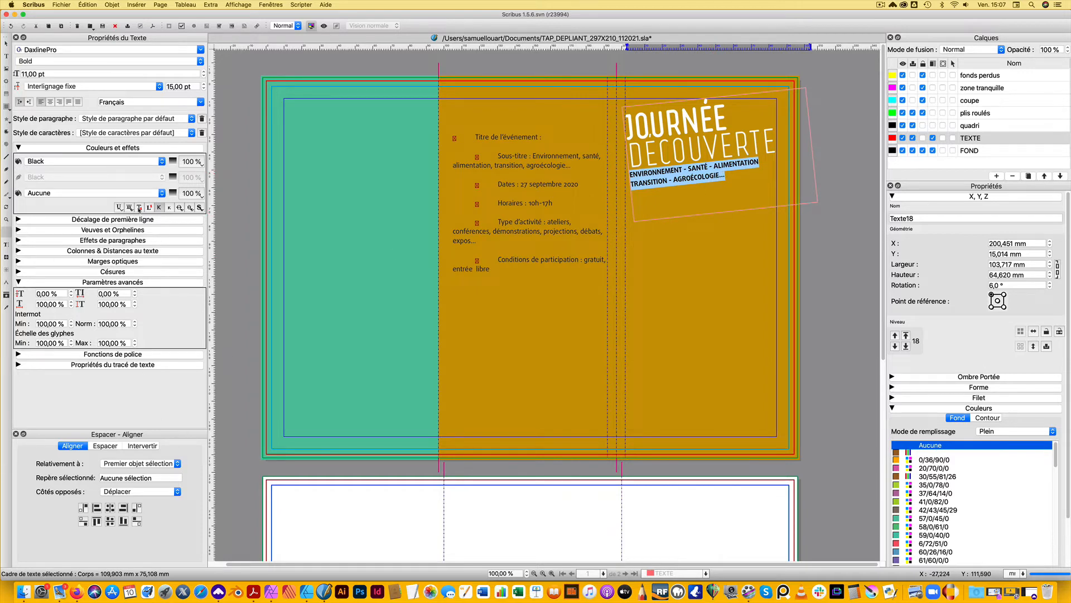
Colour the subtitle text dark green C=96 M=27 J=57 N=70
{"action": "left_click", "coordinate": [162, 162]}
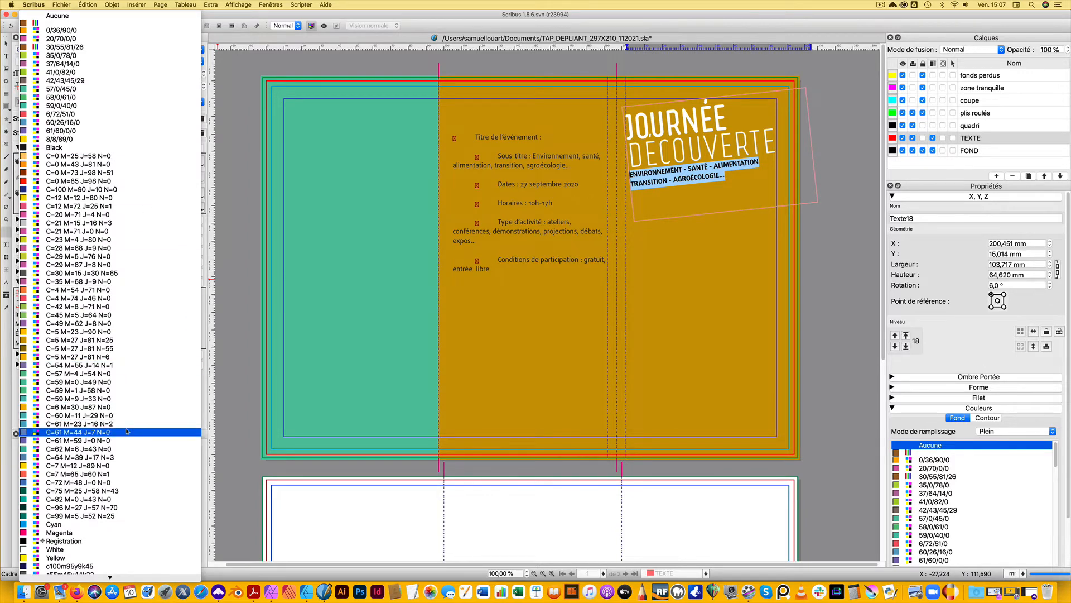
{"action": "left_click", "coordinate": [111, 516]}
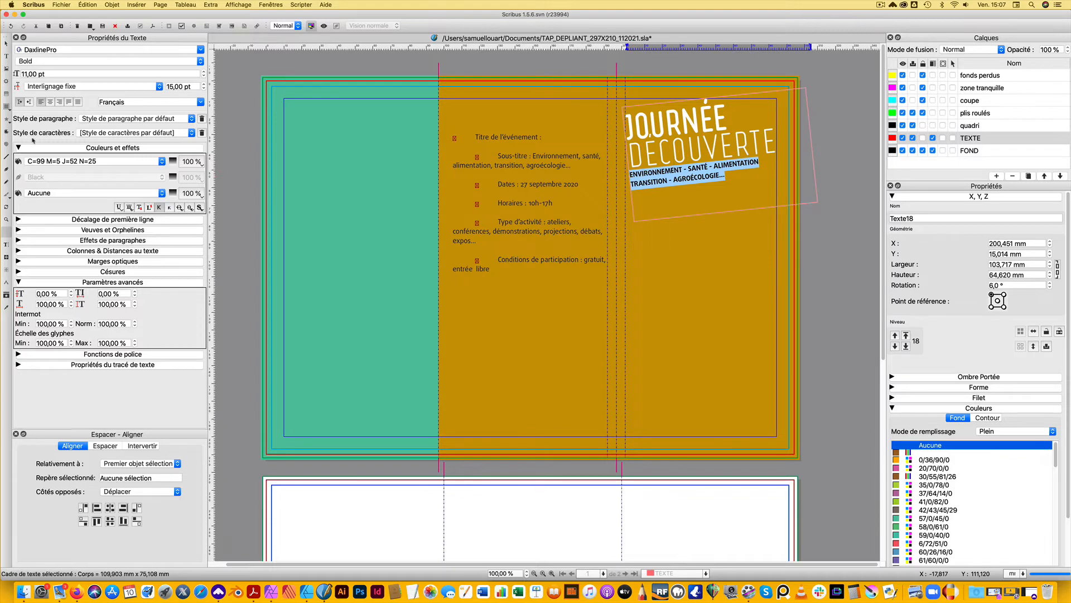
{"action": "left_click", "coordinate": [162, 162]}
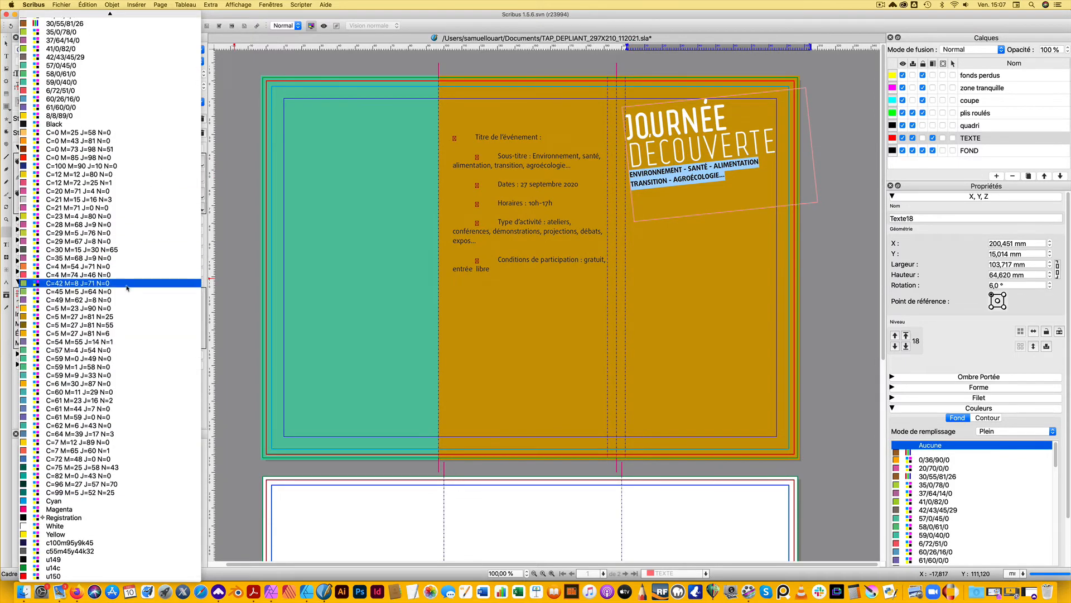
{"action": "scroll", "coordinate": [133, 315], "scroll_direction": "up", "scroll_amount": 2}
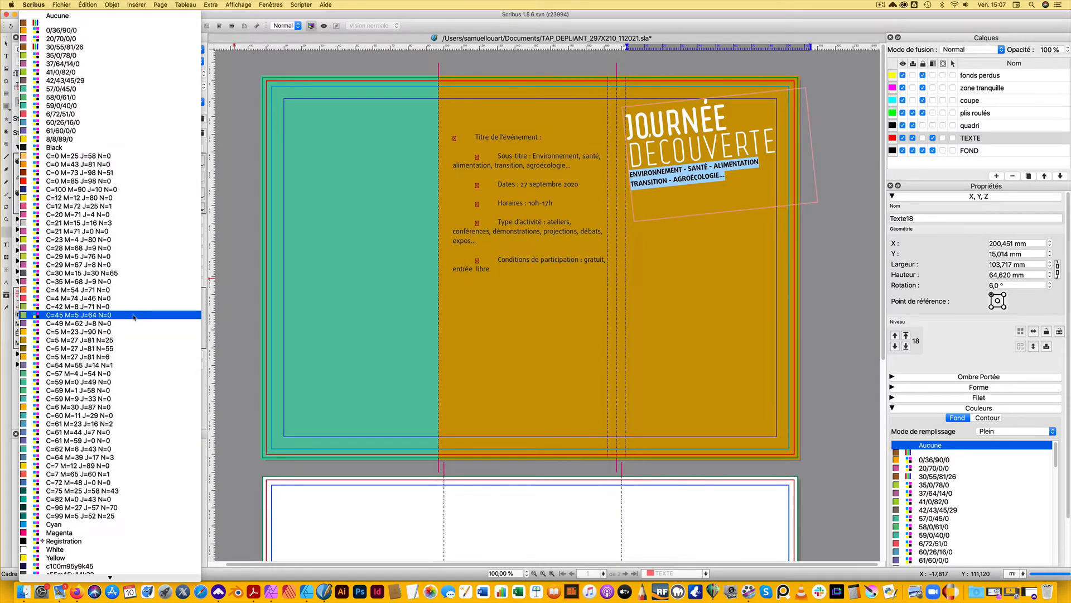
{"action": "left_click", "coordinate": [128, 507]}
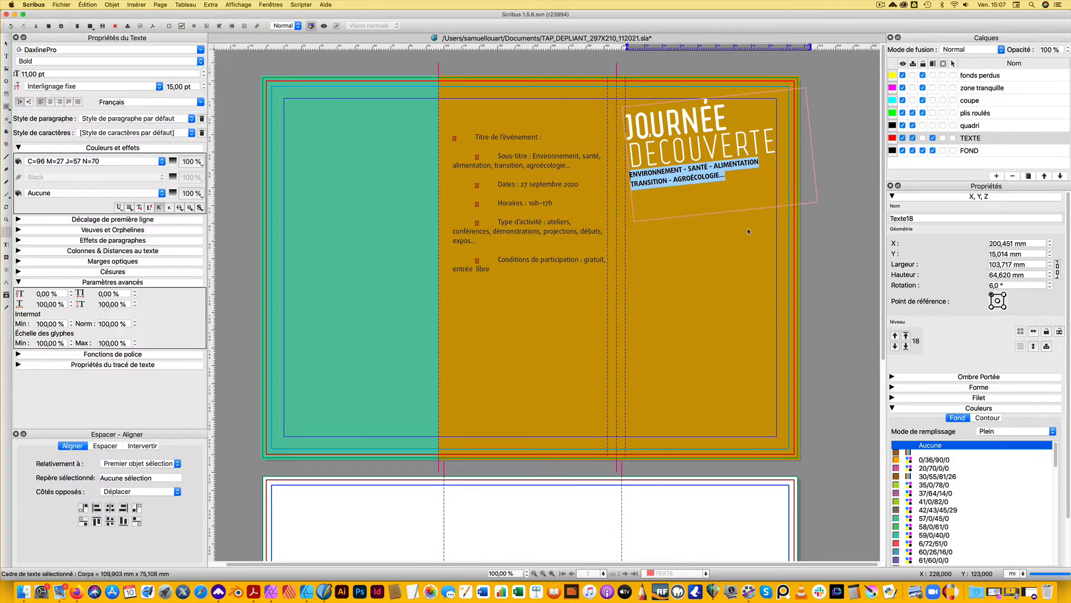
{"action": "left_click", "coordinate": [698, 178]}
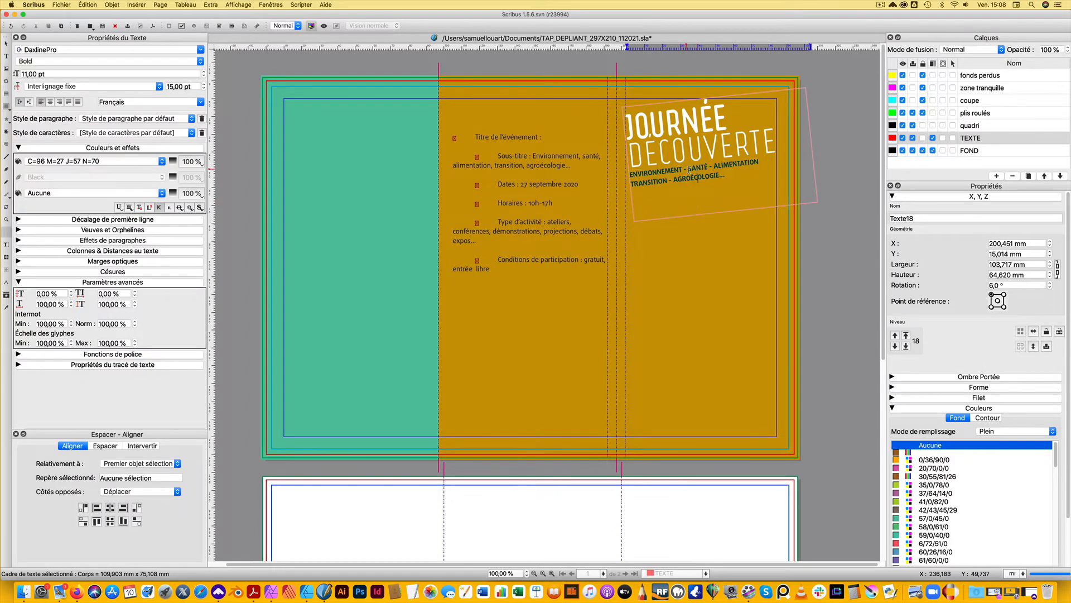
Try the yellow C=12 M=12 J=80 N=0 on the dash between TRANSITION and AGROÉCOLOGIE
{"action": "left_click_drag", "start_coordinate": [689, 168], "coordinate": [686, 156]}
{"action": "left_click", "coordinate": [701, 155]}
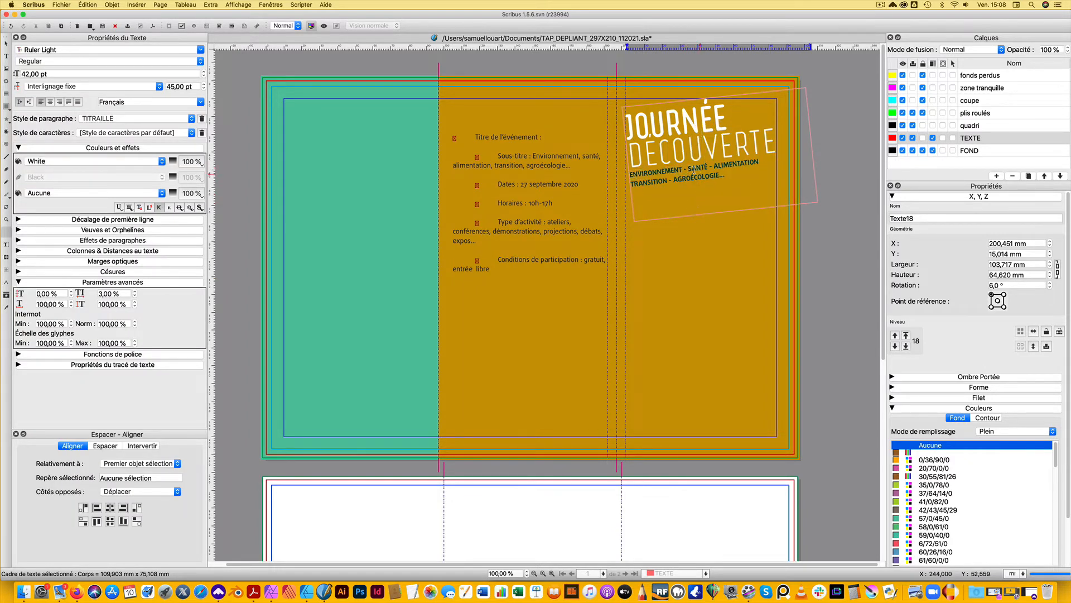
{"action": "left_click", "coordinate": [704, 182]}
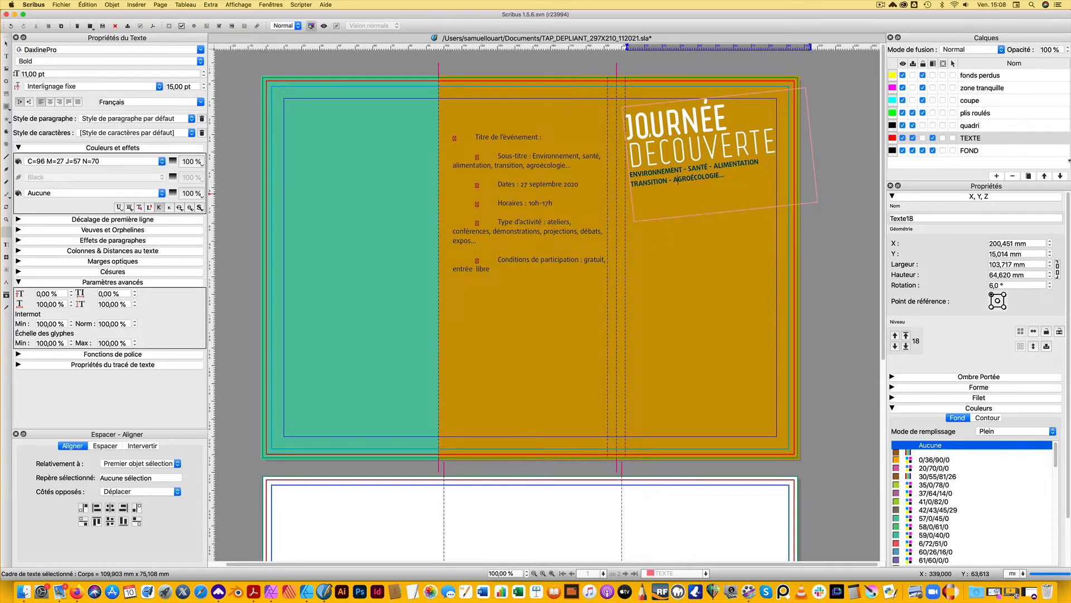
{"action": "key", "text": "Left"}
{"action": "key", "text": "Left"}
{"action": "key", "text": "shift+Left"}
{"action": "left_click", "coordinate": [161, 162]}
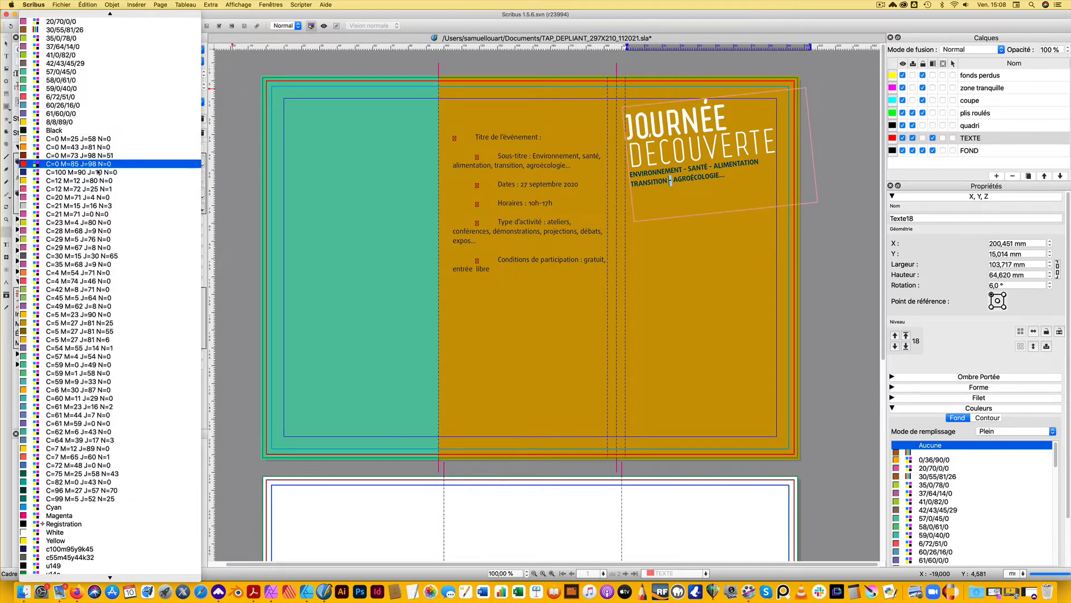
{"action": "left_click", "coordinate": [131, 181]}
{"action": "left_click", "coordinate": [691, 179]}
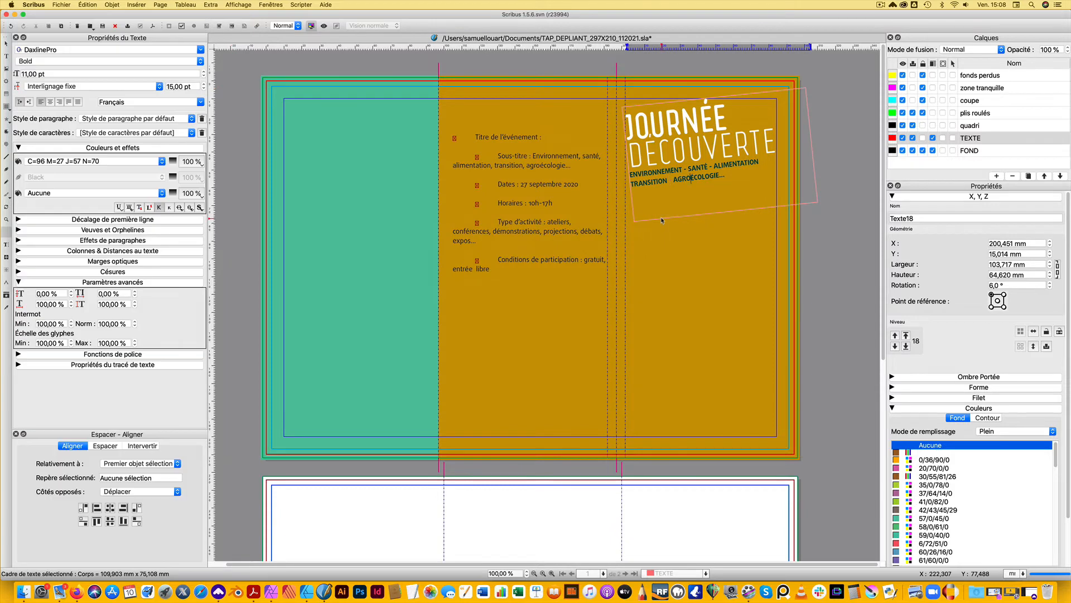
Set the text colour of the dash between TRANSITION and AGROÉCOLOGIE to 8/8/89/0
{"action": "double_click", "coordinate": [672, 180]}
{"action": "left_click", "coordinate": [161, 162]}
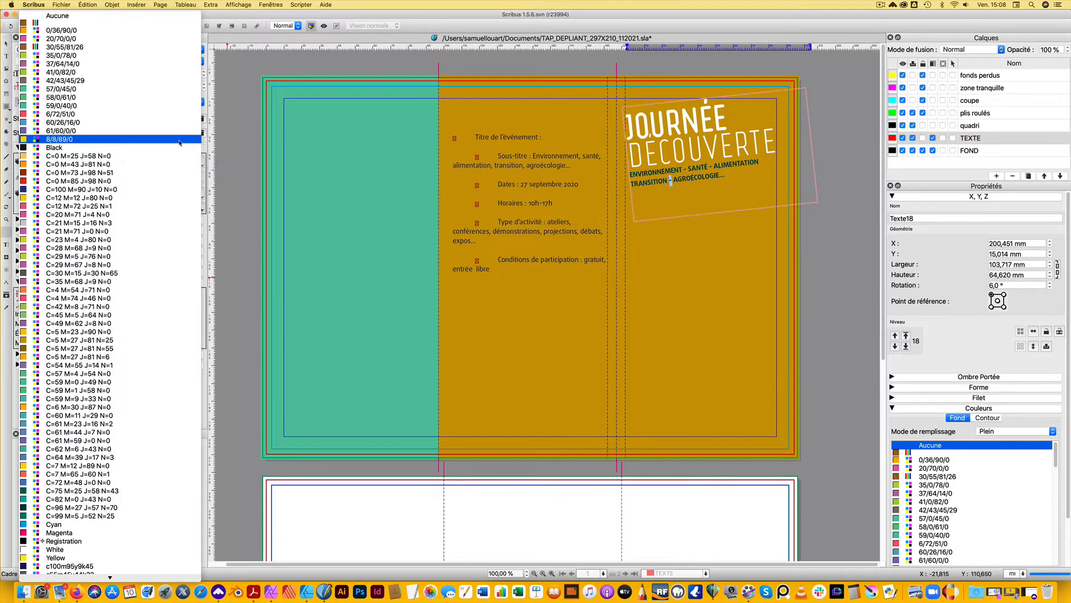
{"action": "left_click", "coordinate": [180, 140]}
{"action": "left_click", "coordinate": [672, 183]}
Copy the yellow dash and paste it over the dashes before and after SANTÉ
{"action": "double_click", "coordinate": [670, 180]}
{"action": "key", "text": "super+c"}
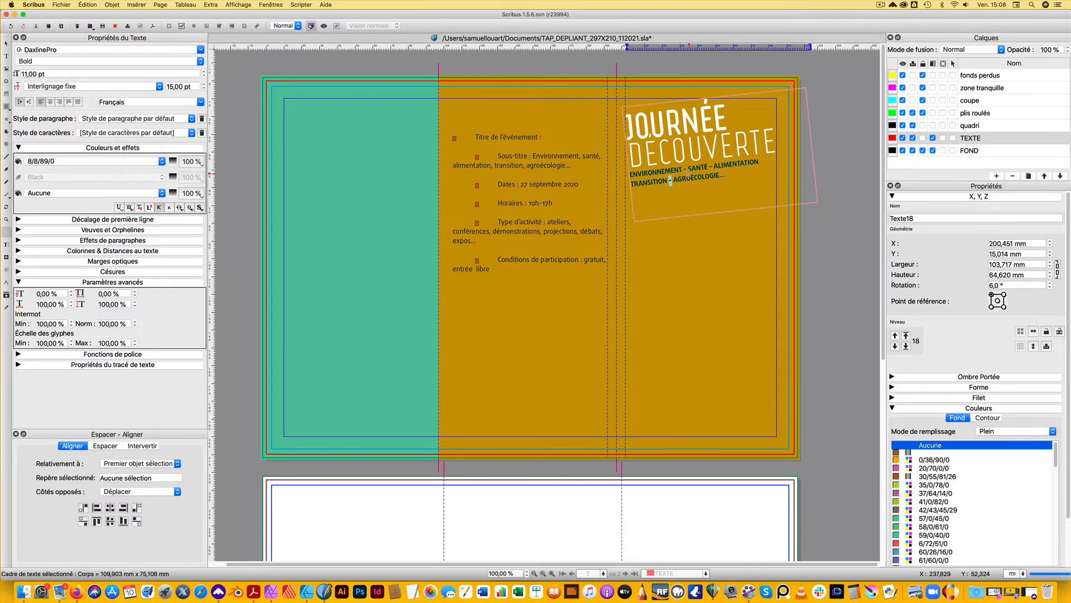
{"action": "double_click", "coordinate": [686, 170]}
{"action": "key", "text": "super+v"}
{"action": "left_click", "coordinate": [711, 166]}
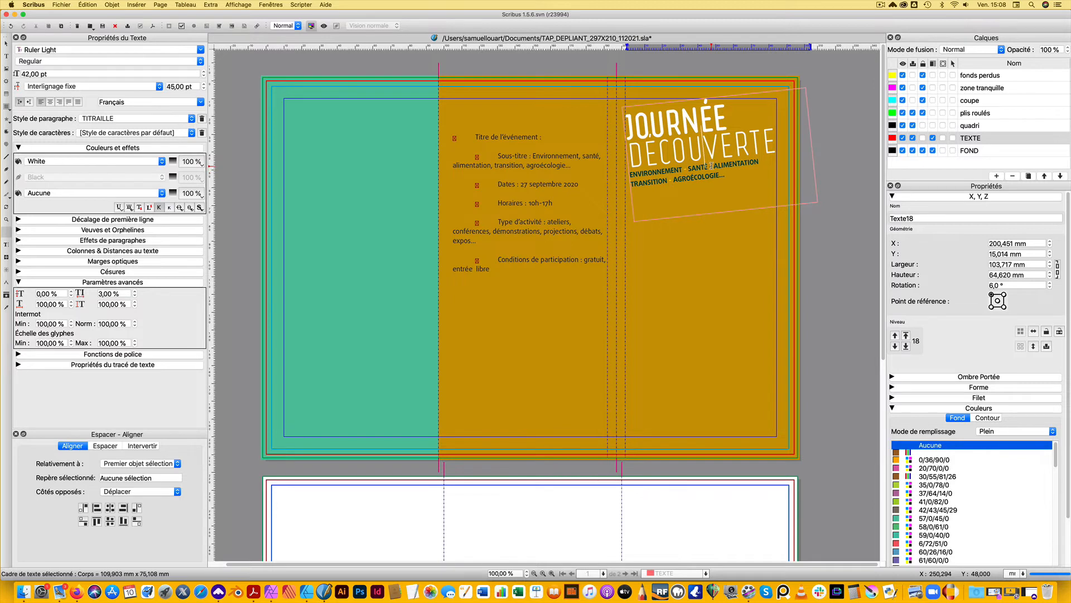
{"action": "left_click", "coordinate": [712, 167]}
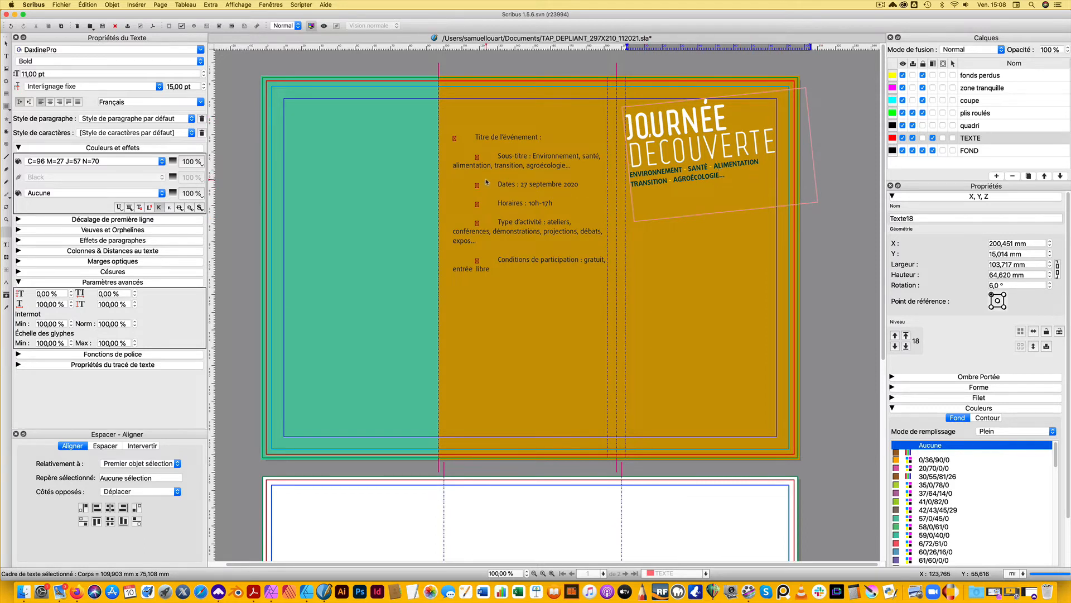
Shrink the tilted title frame around its text to about 86.6 mm wide and 48.4 mm high
{"action": "key", "text": "Escape"}
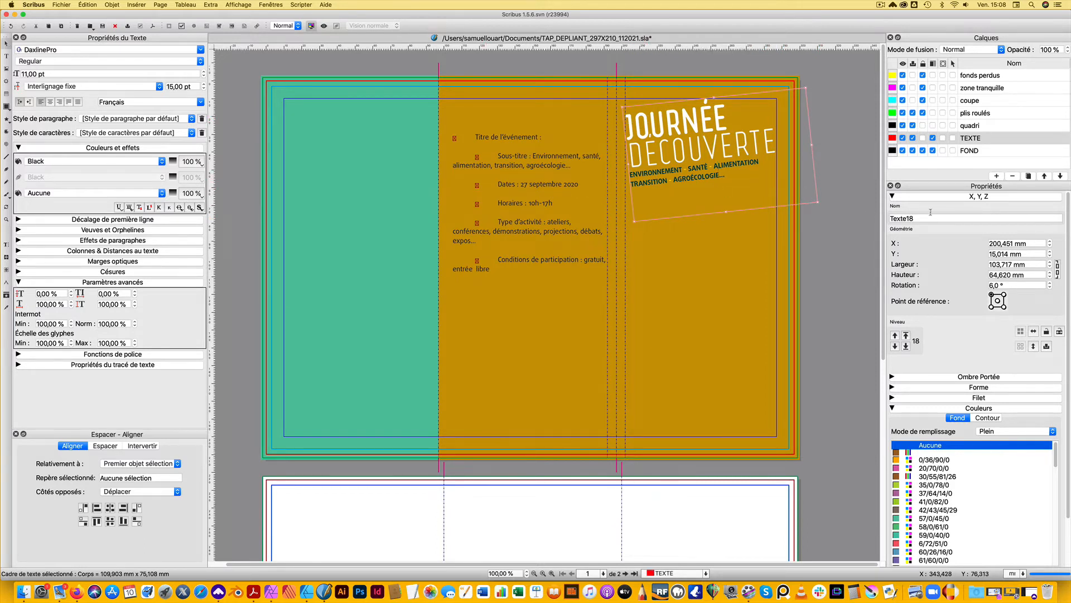
{"action": "left_click_drag", "start_coordinate": [818, 202], "coordinate": [787, 178]}
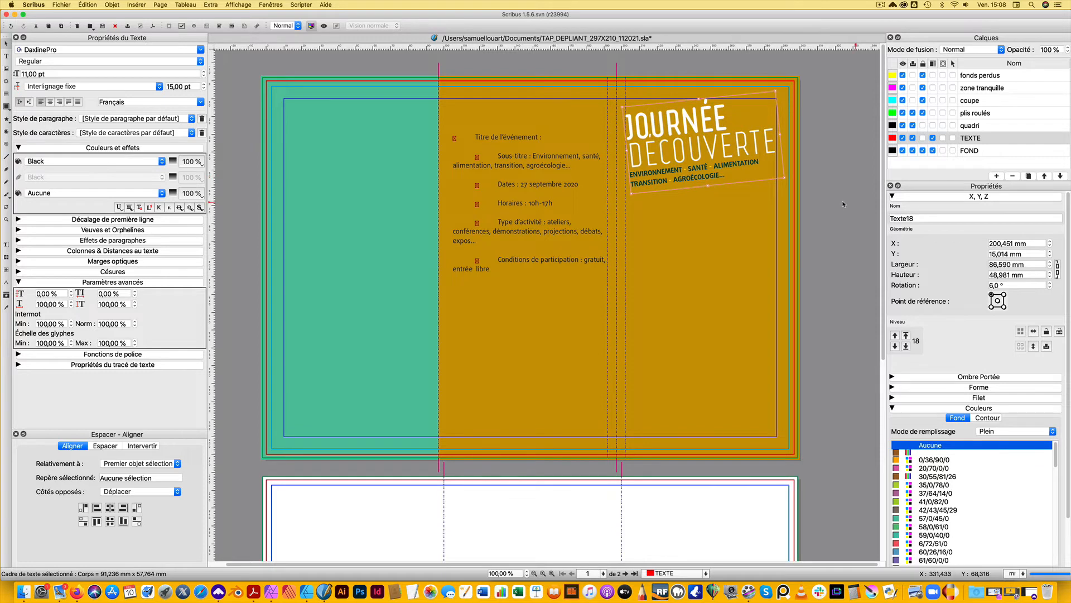
{"action": "right_click", "coordinate": [716, 148]}
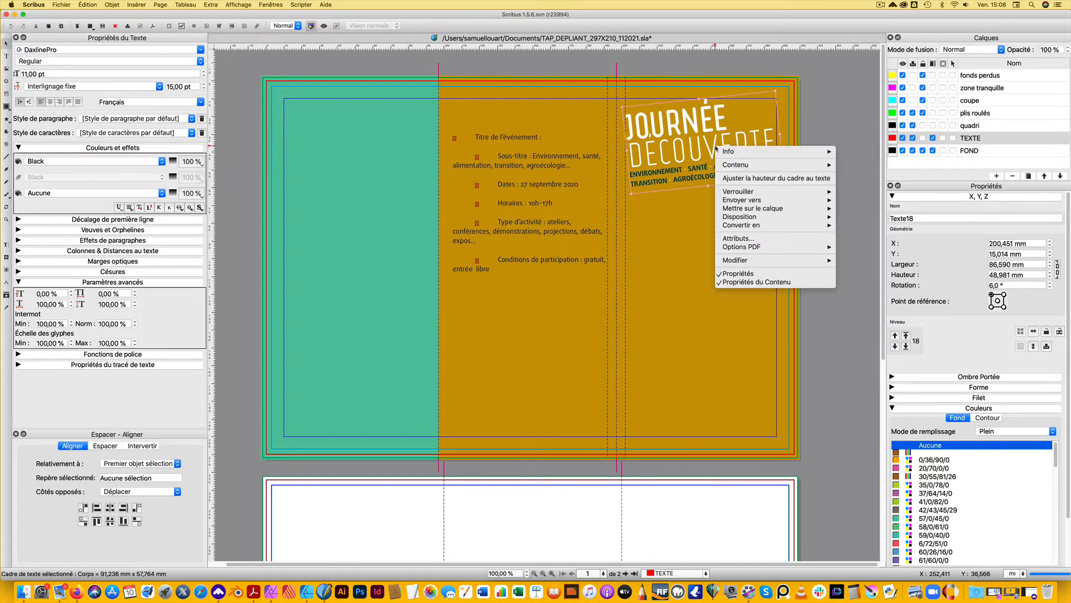
{"action": "left_click", "coordinate": [737, 178]}
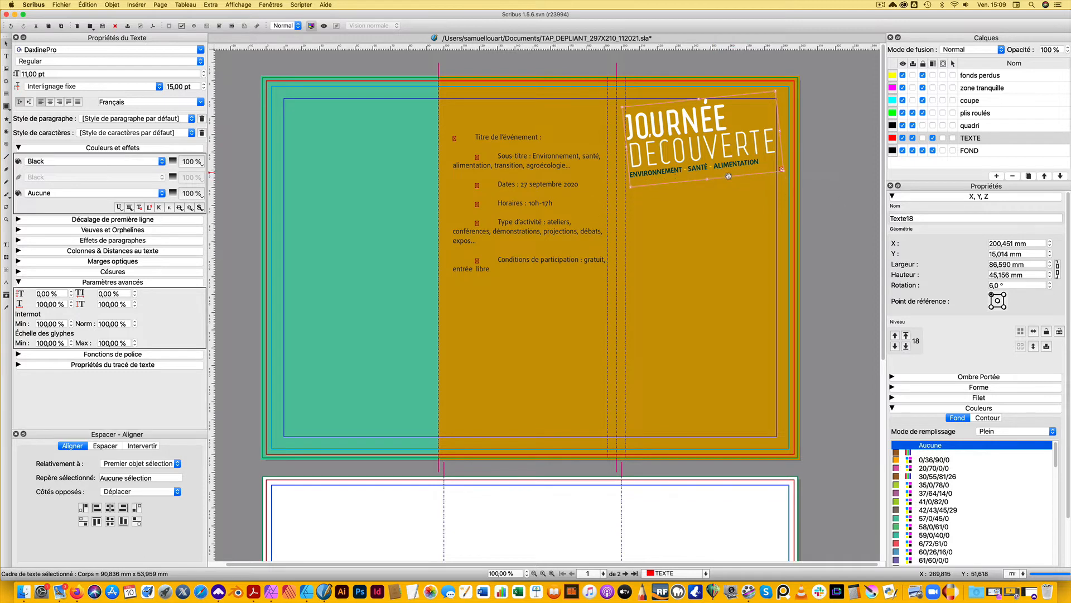
{"action": "left_click_drag", "start_coordinate": [707, 179], "coordinate": [708, 187]}
{"action": "left_click", "coordinate": [514, 297]}
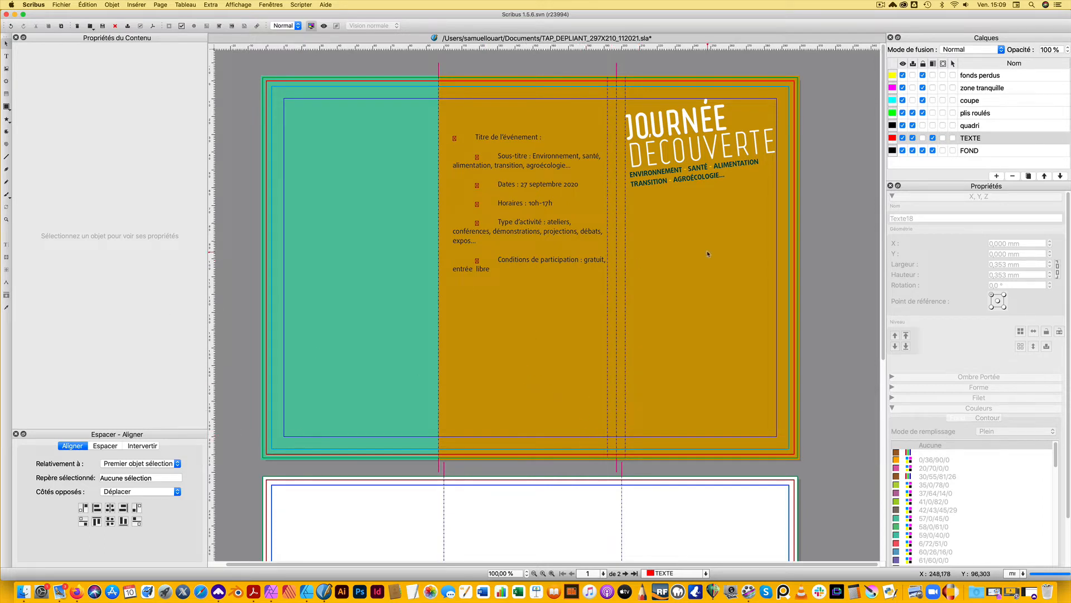
Preview the page without guides and frame outlines, and return to the normal editing view
{"action": "left_click", "coordinate": [692, 182]}
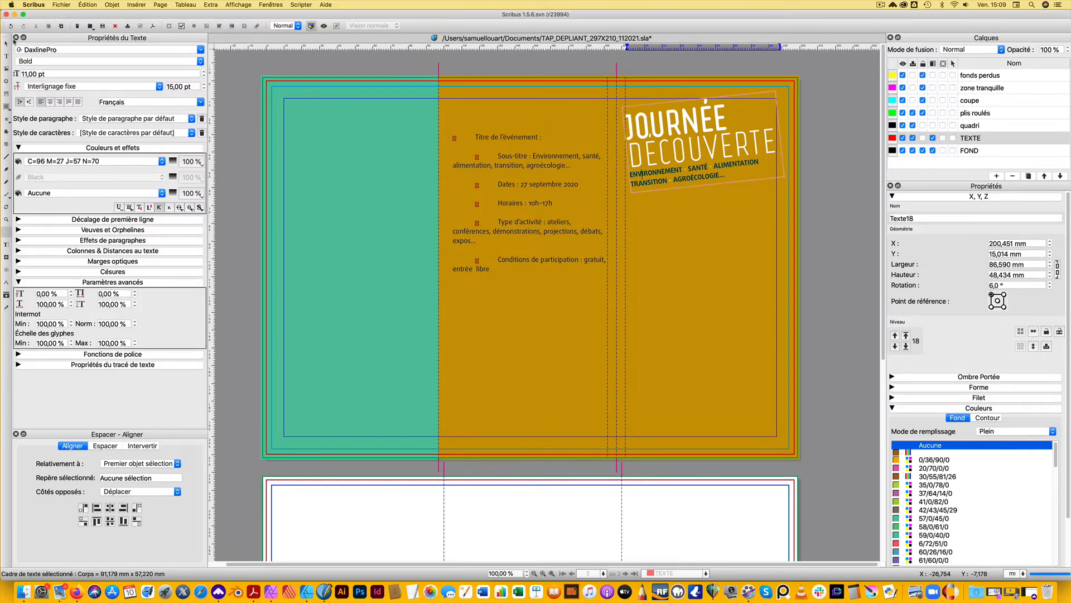
{"action": "left_click", "coordinate": [6, 44]}
{"action": "left_click", "coordinate": [696, 249]}
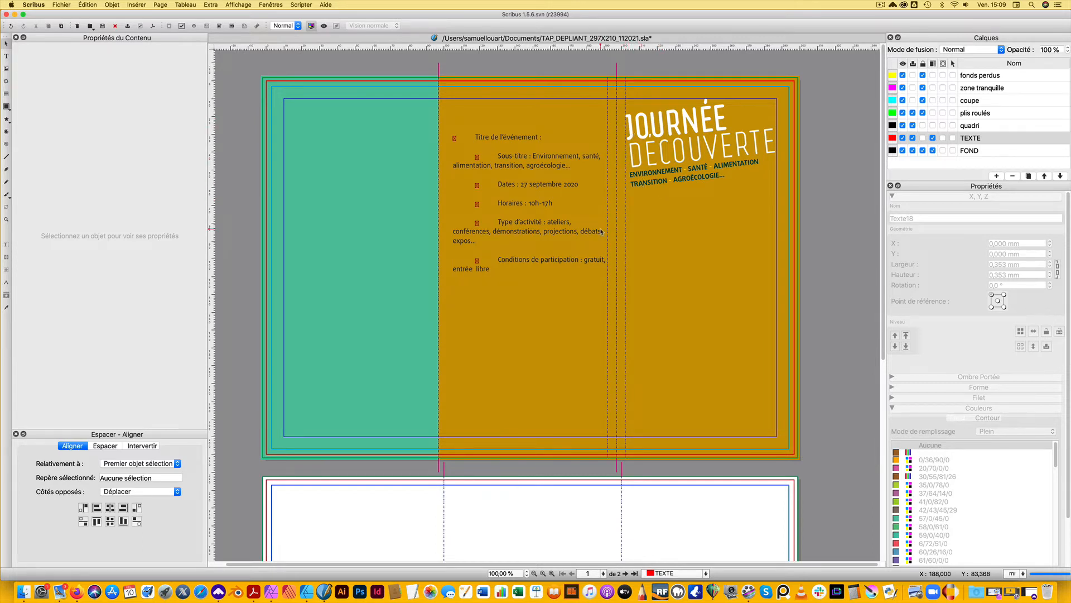
{"action": "left_click", "coordinate": [326, 27]}
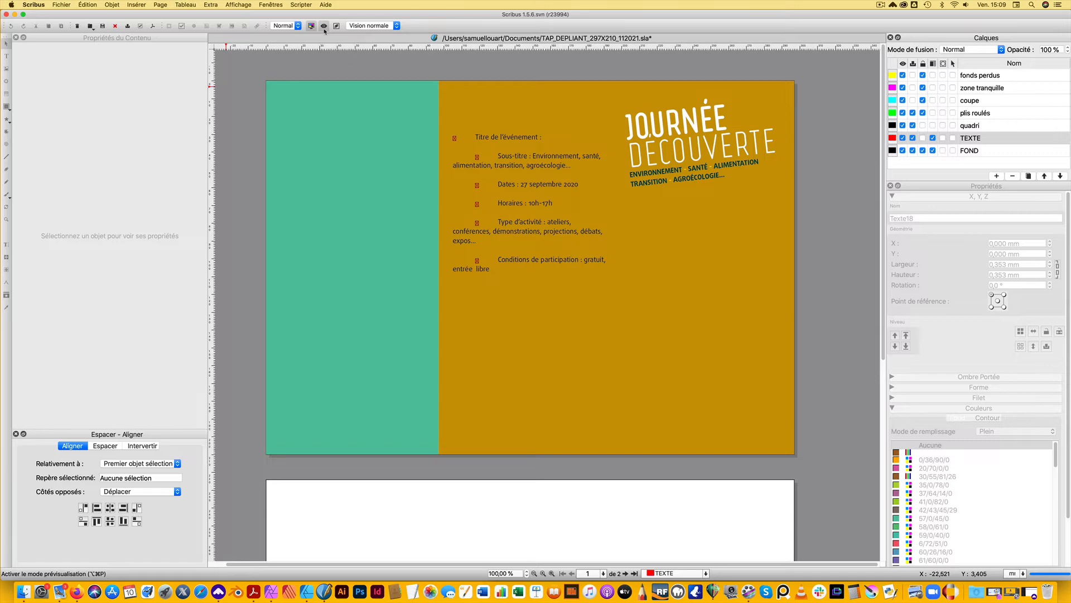
{"action": "left_click", "coordinate": [324, 27]}
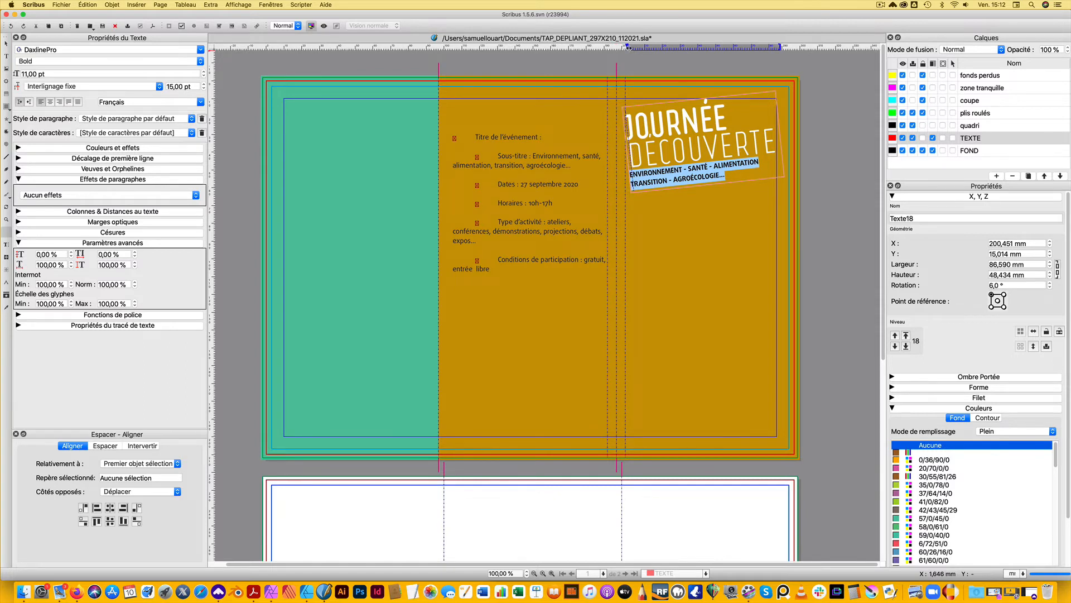
Indent both subtitle lines about 1.85 mm from the left edge of the tilted frame
{"action": "left_click_drag", "start_coordinate": [627, 48], "coordinate": [628, 48]}
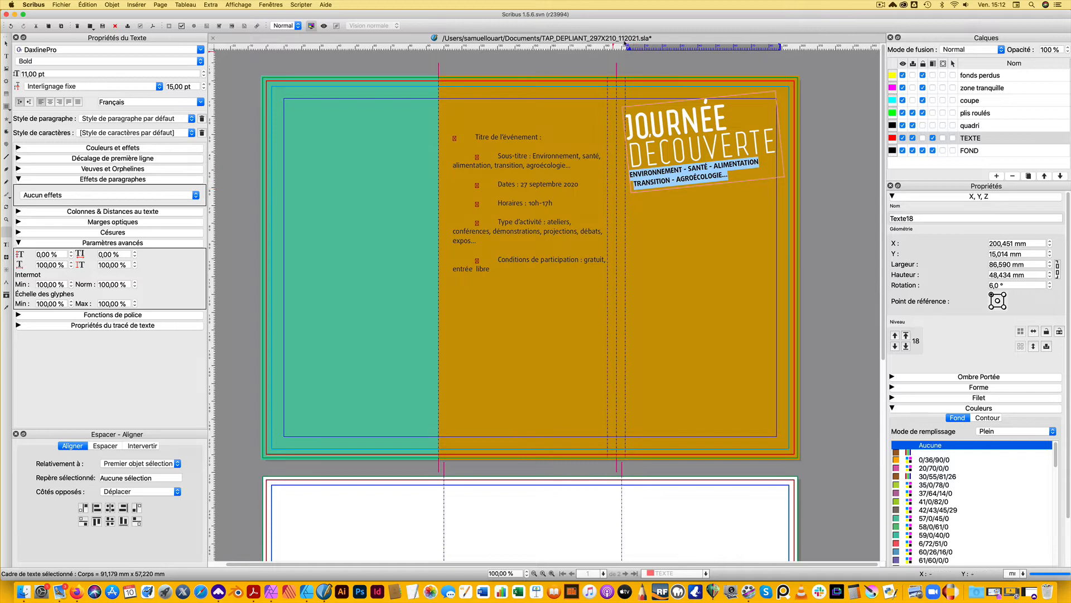
{"action": "left_click_drag", "start_coordinate": [626, 45], "coordinate": [630, 45]}
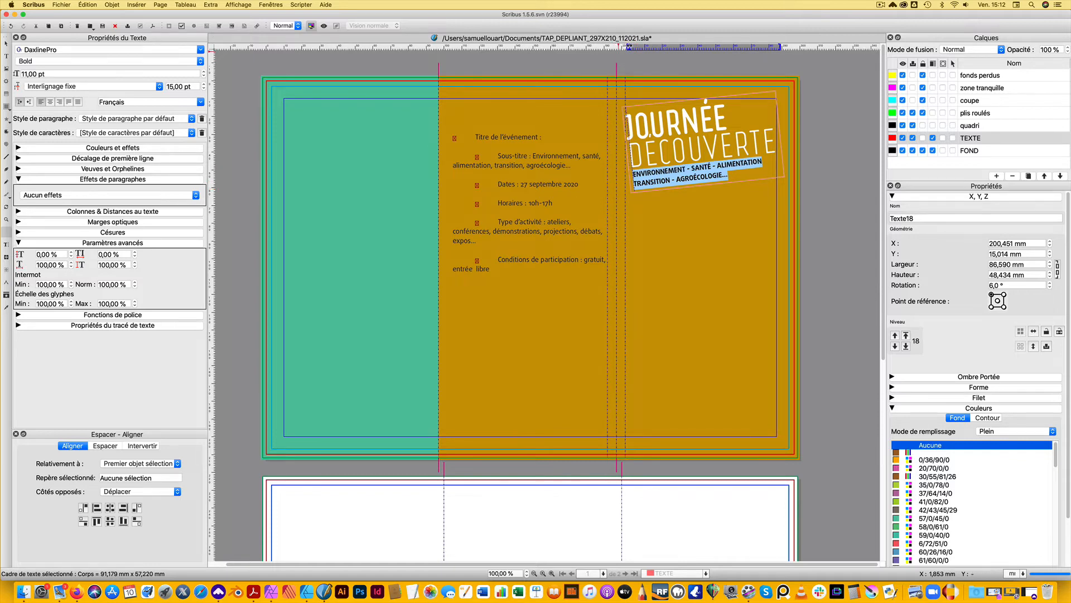
{"action": "left_click", "coordinate": [661, 229]}
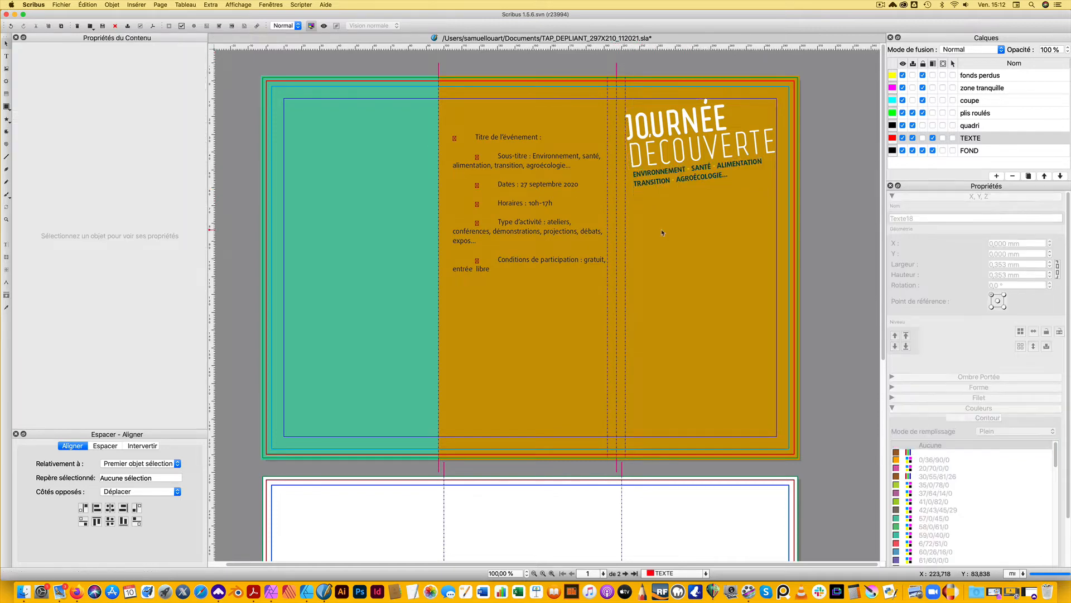
Fine-tune the left and first-line indents of the subtitle to align it under DECOUVERTE
{"action": "scroll", "coordinate": [637, 170], "scroll_direction": "down", "scroll_amount": 2}
{"action": "scroll", "coordinate": [638, 173], "scroll_direction": "up", "scroll_amount": 9}
{"action": "left_click_drag", "start_coordinate": [693, 149], "coordinate": [462, 250]}
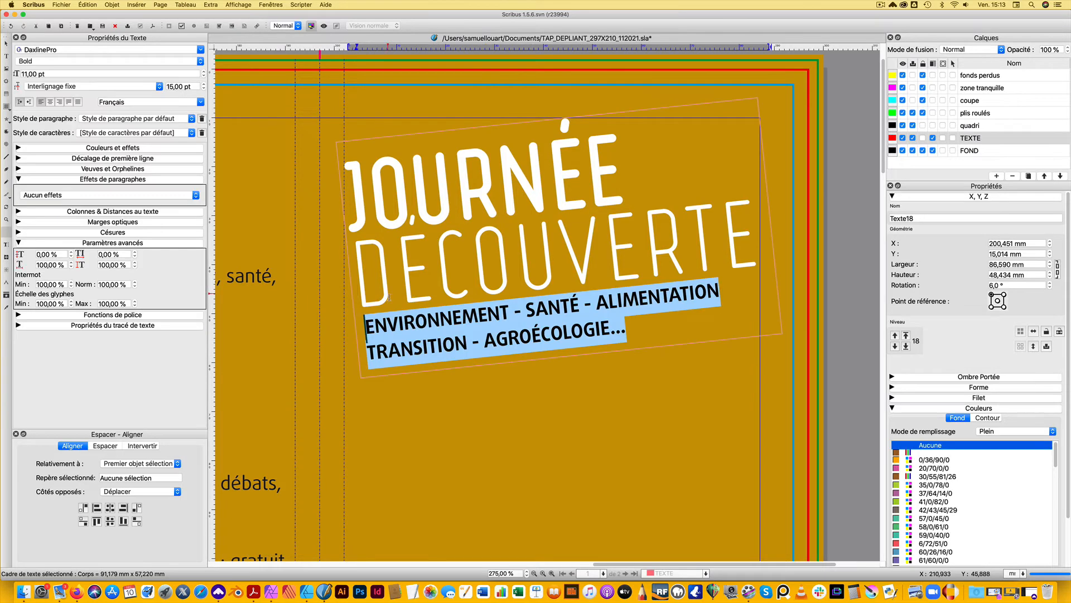
{"action": "left_click_drag", "start_coordinate": [356, 48], "coordinate": [356, 47]}
{"action": "left_click_drag", "start_coordinate": [357, 47], "coordinate": [356, 46]}
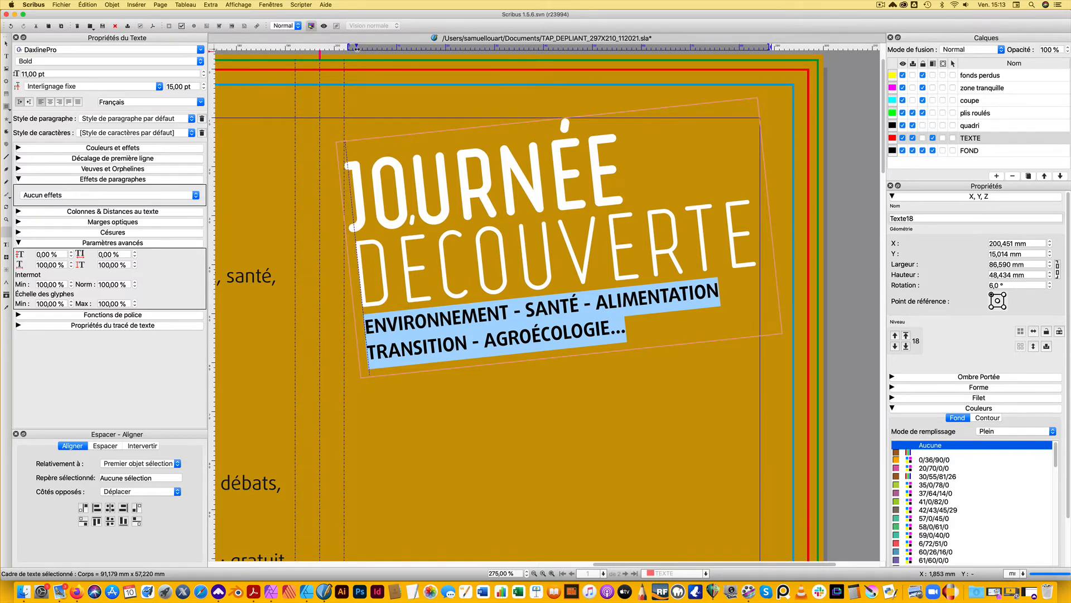
{"action": "left_click", "coordinate": [348, 366]}
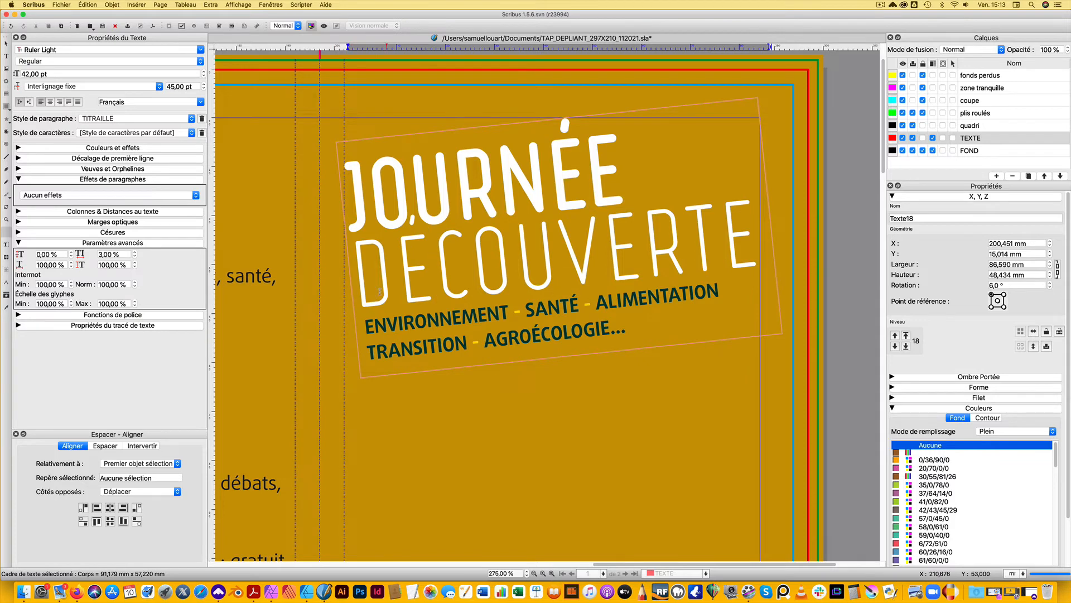
{"action": "key", "text": "Escape"}
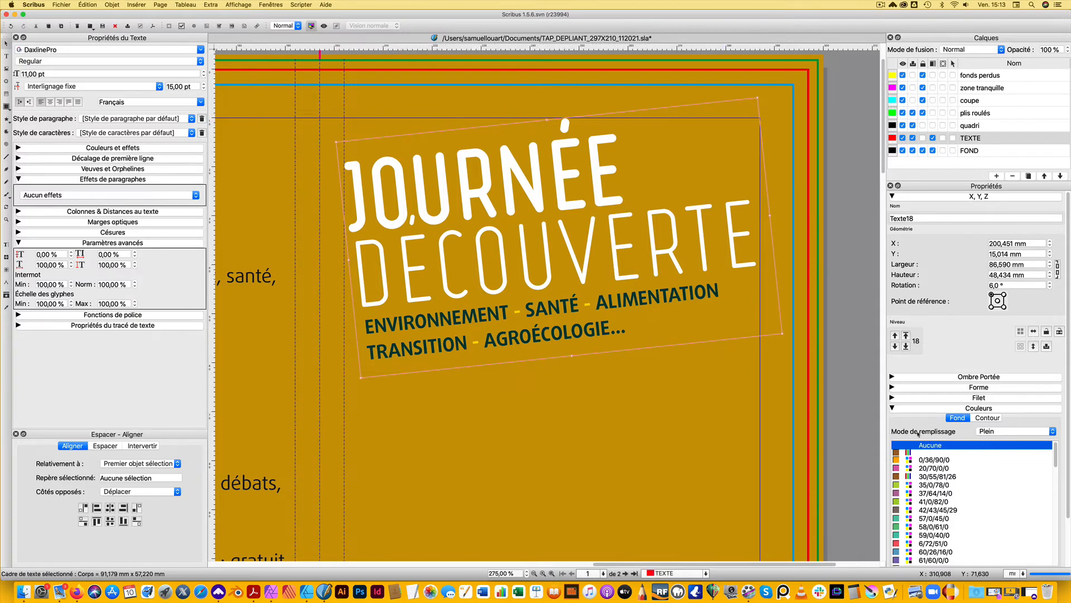
{"action": "left_click", "coordinate": [846, 335]}
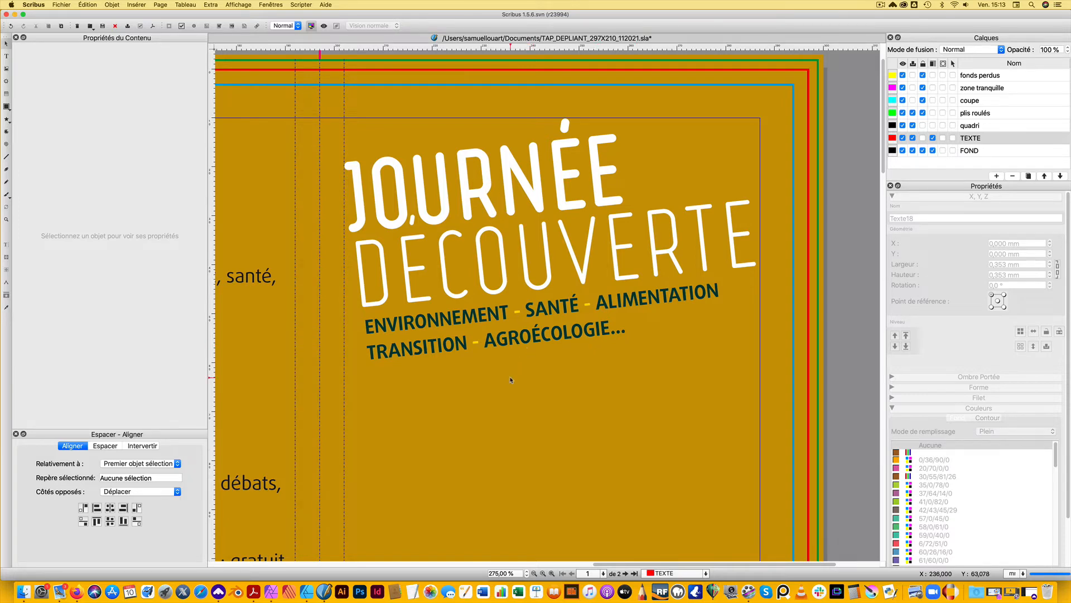
Draw a text frame about 85 mm wide and 91 mm high below the subtitle on the cover panel
{"action": "scroll", "coordinate": [511, 380], "scroll_direction": "down", "scroll_amount": 4}
{"action": "scroll", "coordinate": [510, 384], "scroll_direction": "up", "scroll_amount": 3}
{"action": "scroll", "coordinate": [511, 386], "scroll_direction": "down", "scroll_amount": 5}
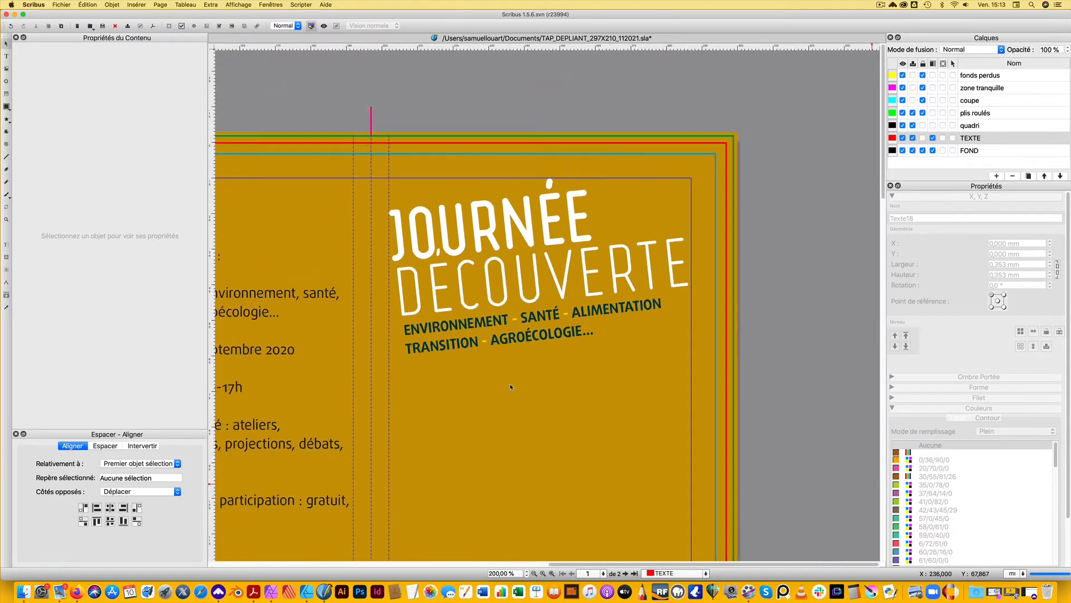
{"action": "scroll", "coordinate": [478, 397], "scroll_direction": "down", "scroll_amount": 1}
{"action": "scroll", "coordinate": [478, 397], "scroll_direction": "left", "scroll_amount": 1}
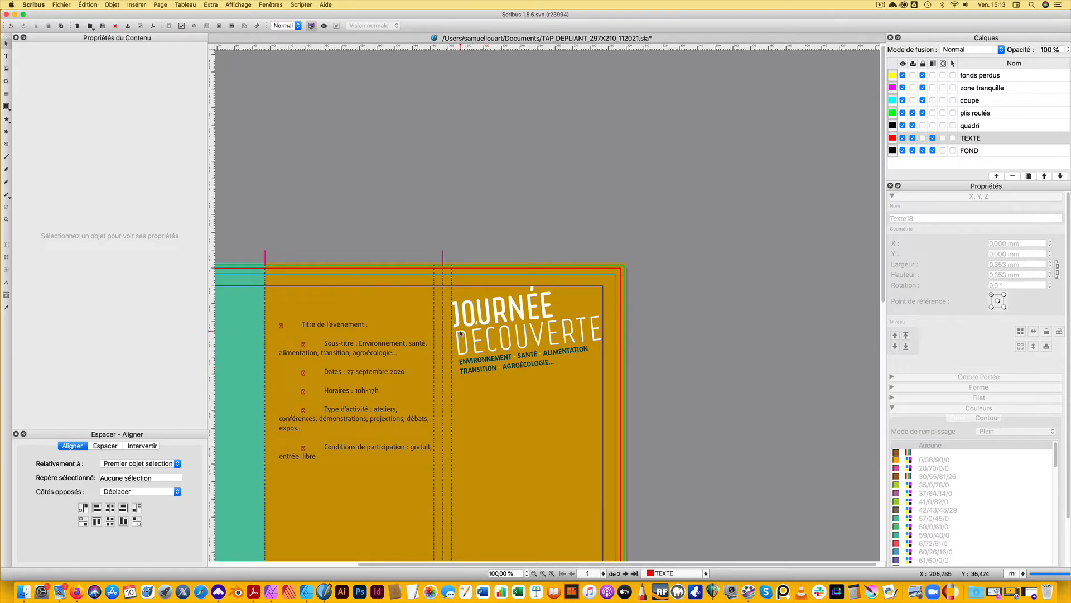
{"action": "scroll", "coordinate": [488, 391], "scroll_direction": "left", "scroll_amount": 2}
{"action": "scroll", "coordinate": [489, 391], "scroll_direction": "down", "scroll_amount": 1}
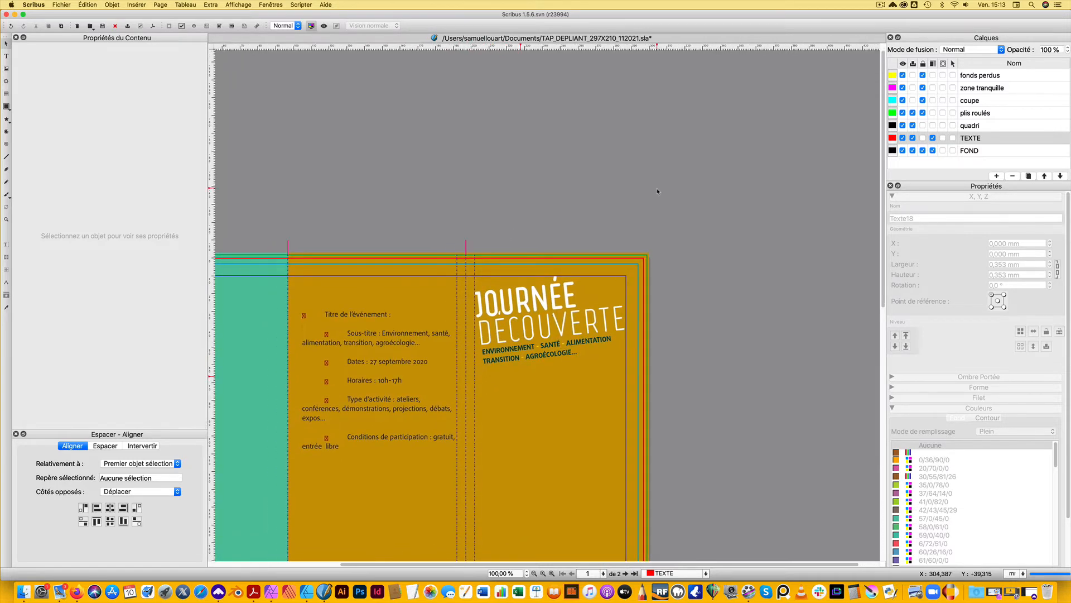
{"action": "scroll", "coordinate": [510, 455], "scroll_direction": "down", "scroll_amount": 5}
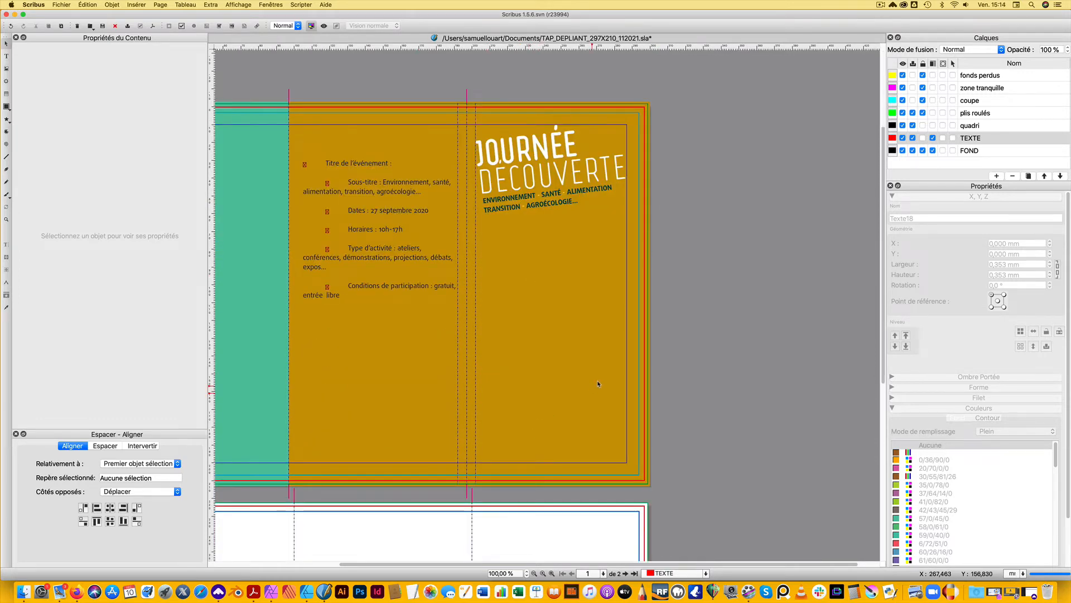
{"action": "left_click", "coordinate": [6, 56]}
{"action": "mouse_move", "coordinate": [492, 231]}
{"action": "left_mouse_down"}
{"action": "mouse_move", "coordinate": [574, 402]}
{"action": "mouse_move", "coordinate": [627, 393]}
{"action": "left_mouse_up"}
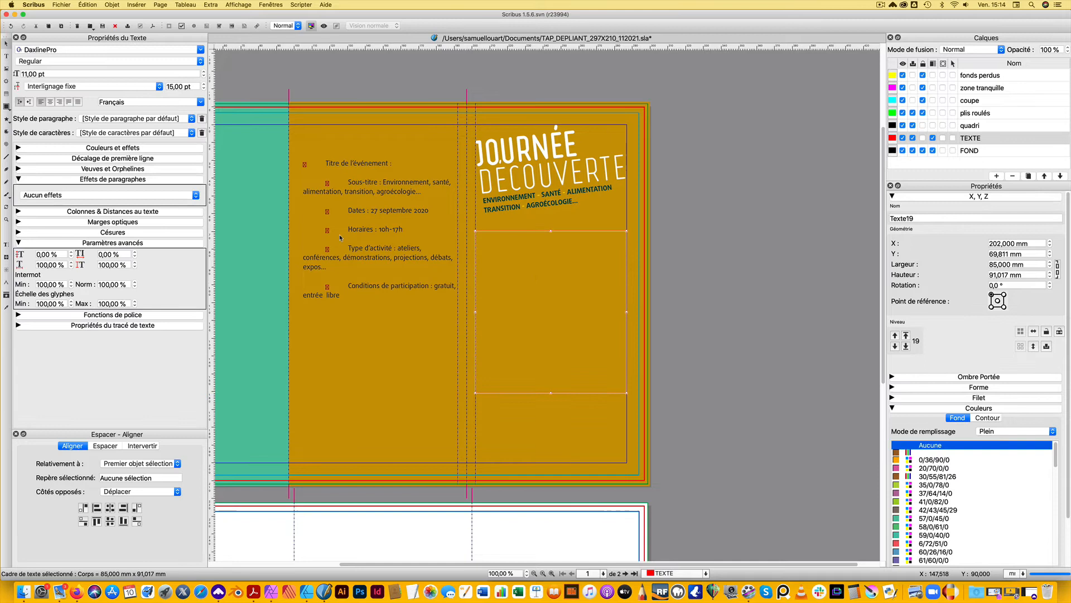
Move the list of activity types from the event text into the new frame and set it in all caps
{"action": "left_click", "coordinate": [350, 188]}
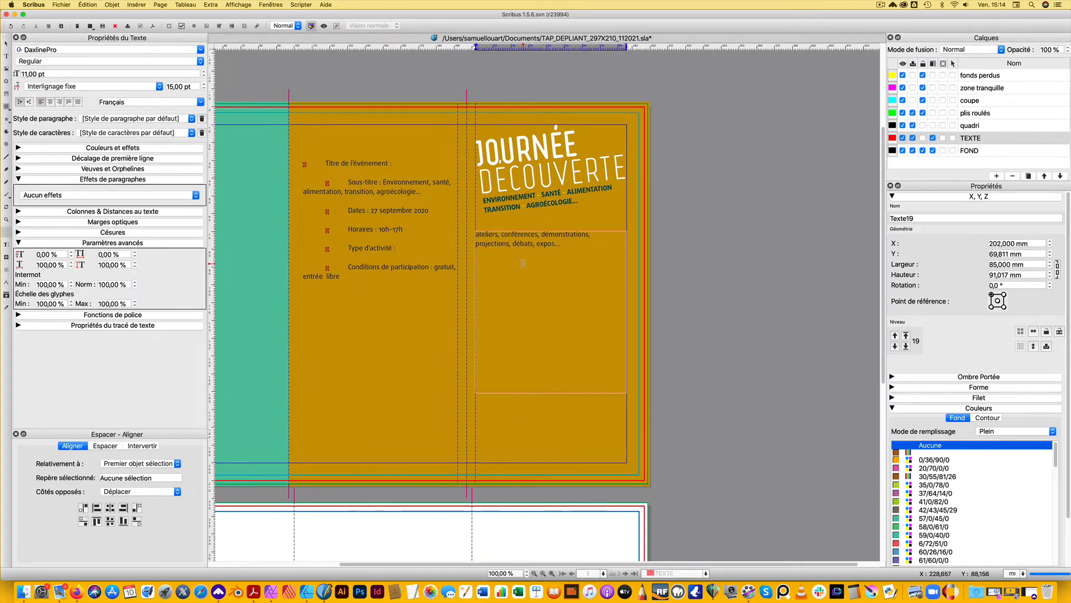
{"action": "key", "text": "super+a"}
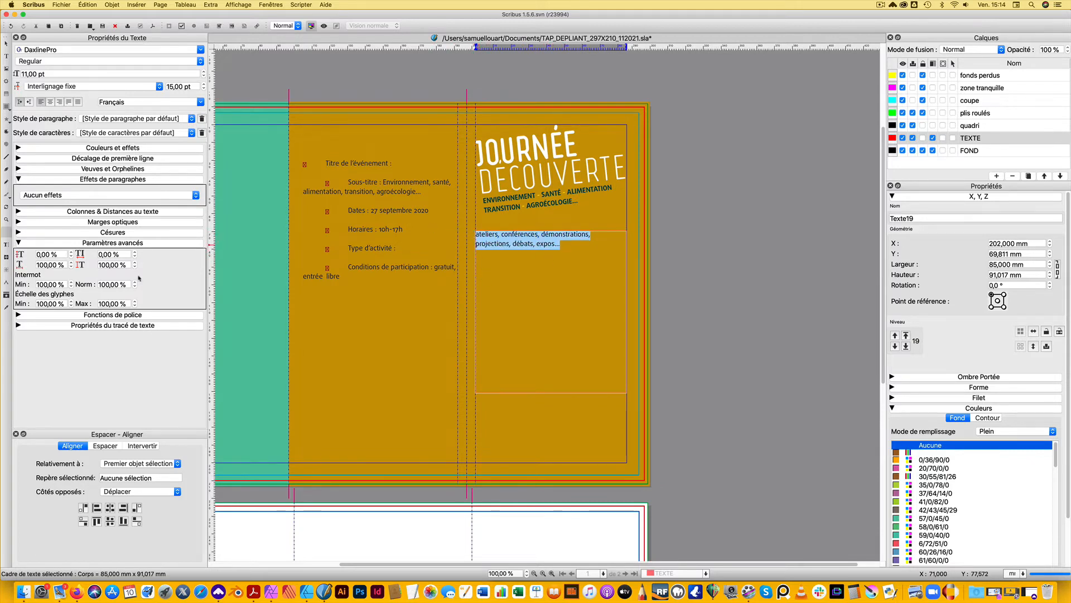
{"action": "left_click", "coordinate": [20, 243]}
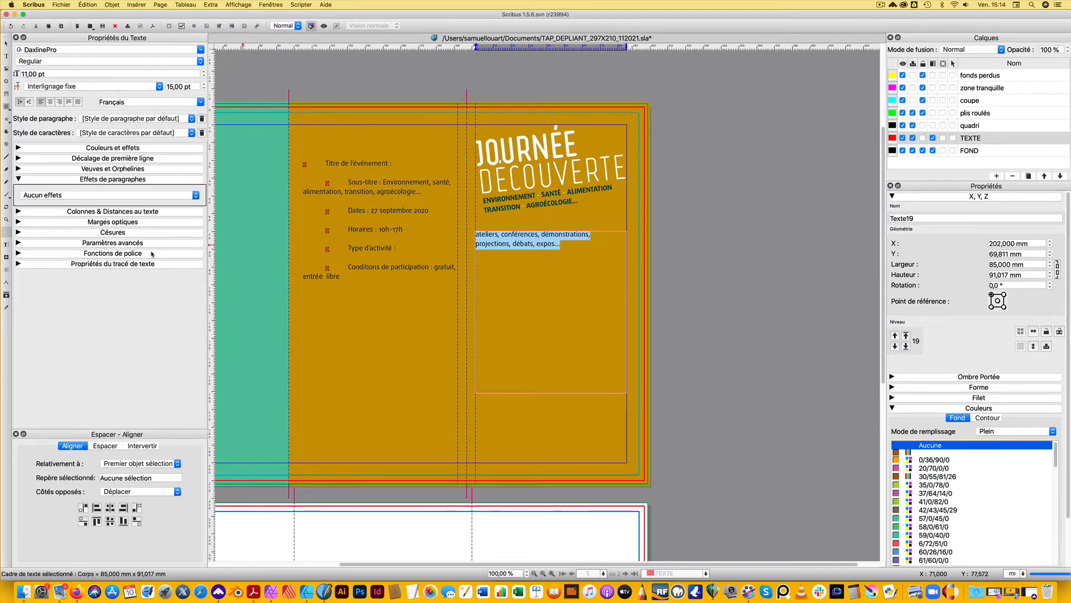
{"action": "left_click", "coordinate": [20, 243]}
{"action": "left_click", "coordinate": [19, 243]}
{"action": "left_click", "coordinate": [19, 148]}
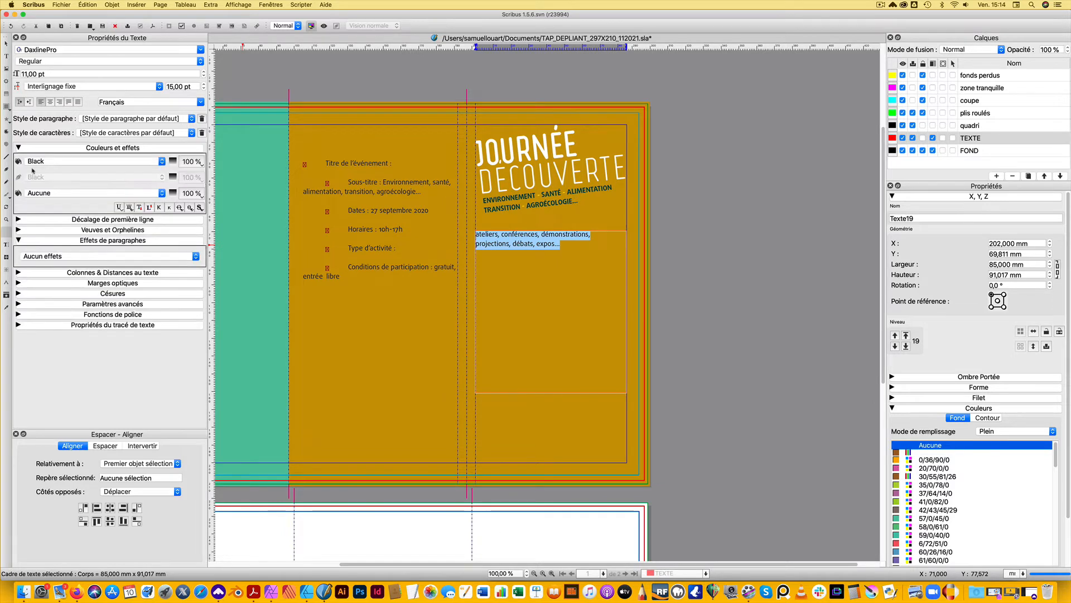
{"action": "left_click", "coordinate": [159, 207]}
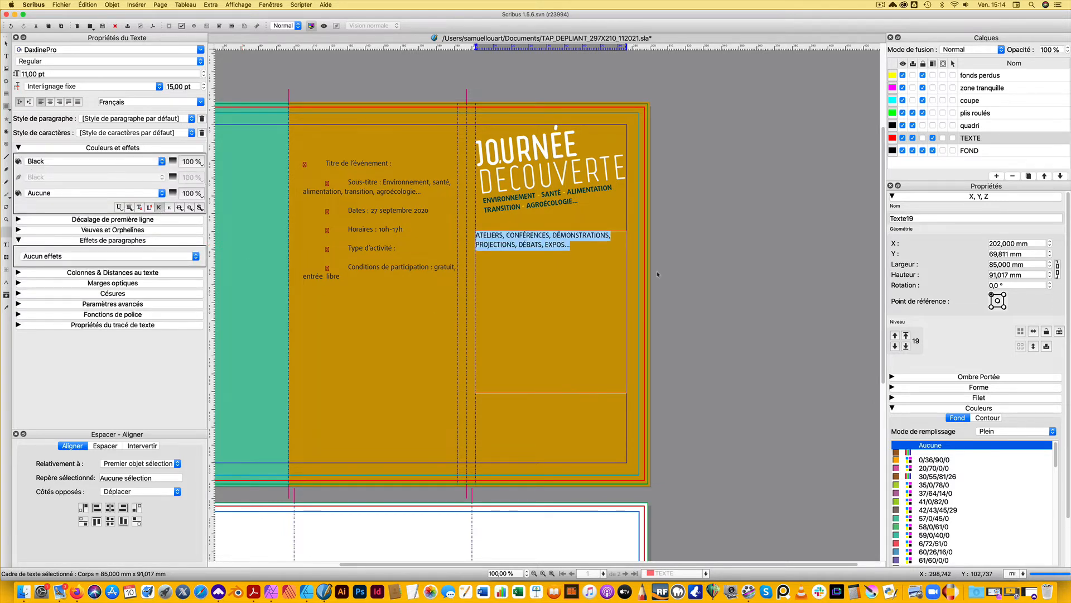
Put ATELIERS and CONFÉRENCES on their own lines in the activity list, removing the commas after them
{"action": "left_click", "coordinate": [507, 235]}
{"action": "key", "text": "BackSpace"}
{"action": "key", "text": "BackSpace"}
{"action": "key", "text": "Return"}
{"action": "left_click_drag", "start_coordinate": [523, 244], "coordinate": [519, 244]}
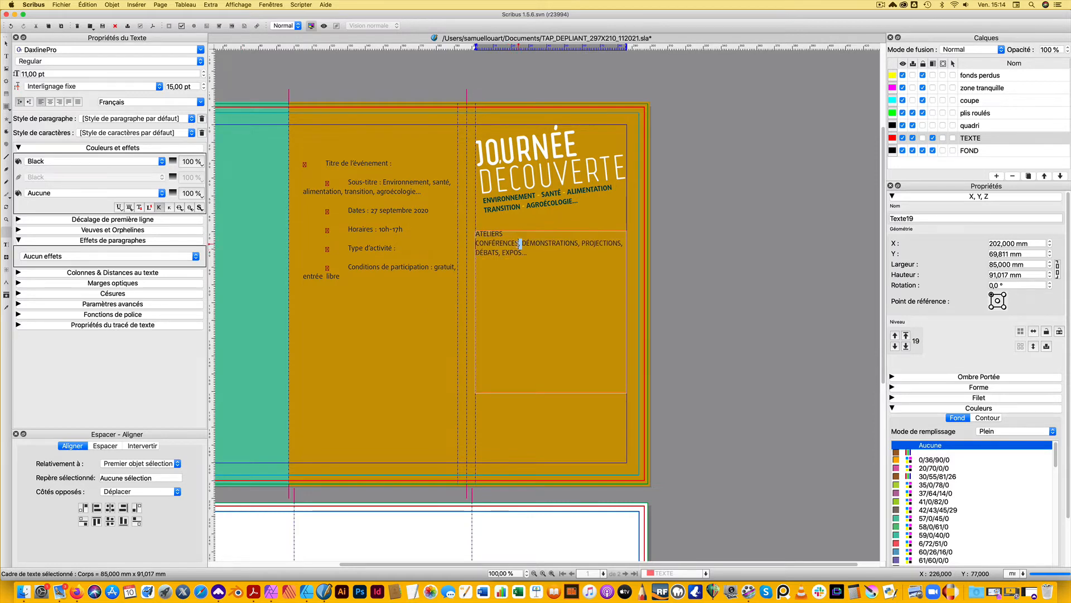
{"action": "key", "text": "Return"}
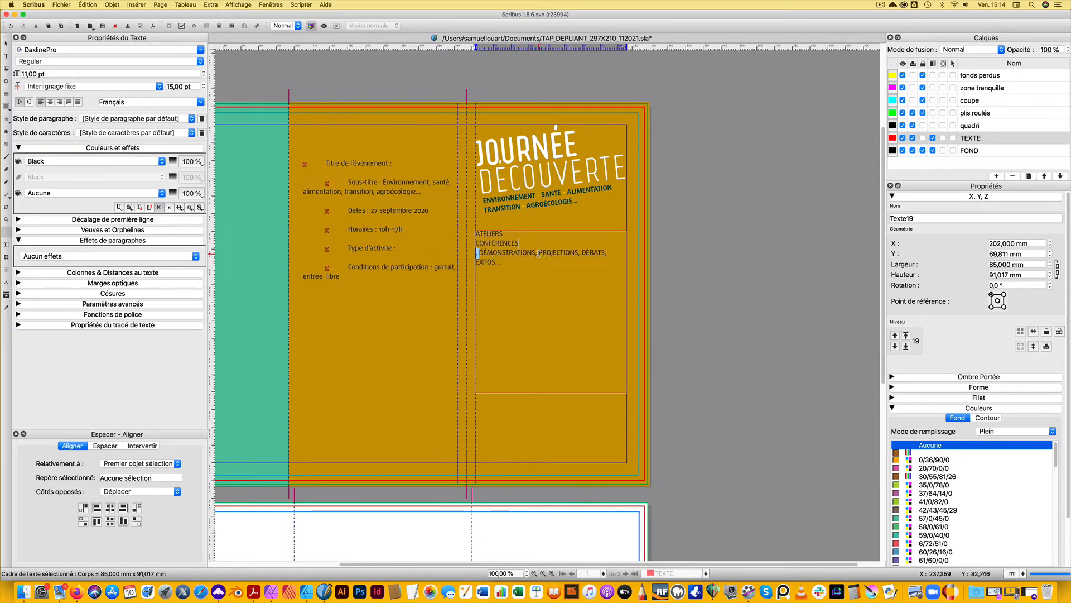
{"action": "key", "text": "BackSpace"}
{"action": "key", "text": "BackSpace"}
{"action": "key", "text": "Return"}
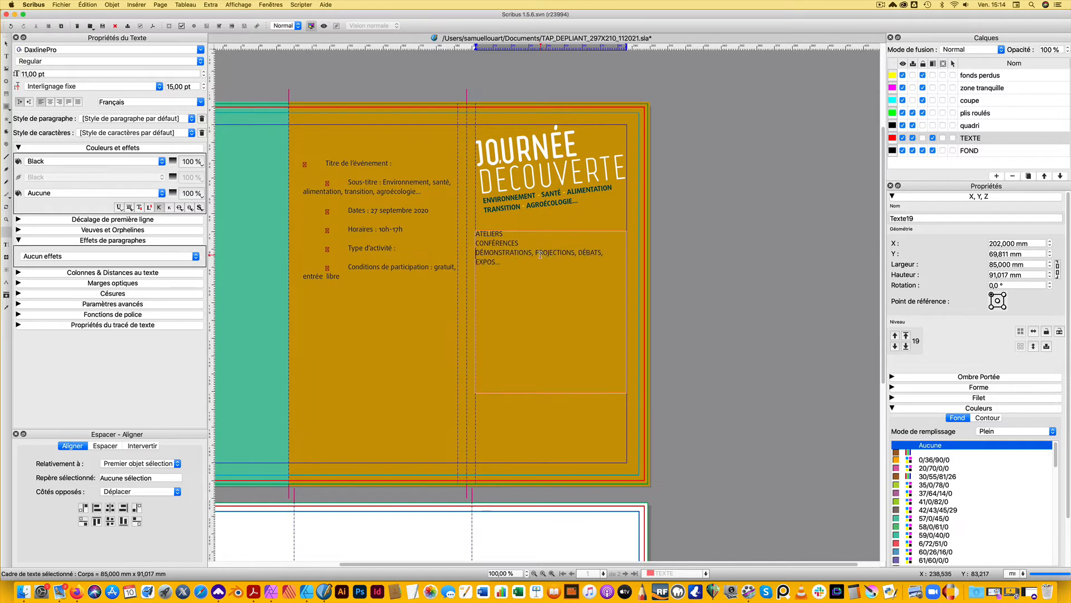
Break DÉMONSTRATIONS, PROJECTIONS, DÉBATS and EXPOS... onto separate lines, removing the commas between them
{"action": "left_click", "coordinate": [535, 254]}
{"action": "key", "text": "BackSpace"}
{"action": "key", "text": "BackSpace"}
{"action": "key", "text": "Return"}
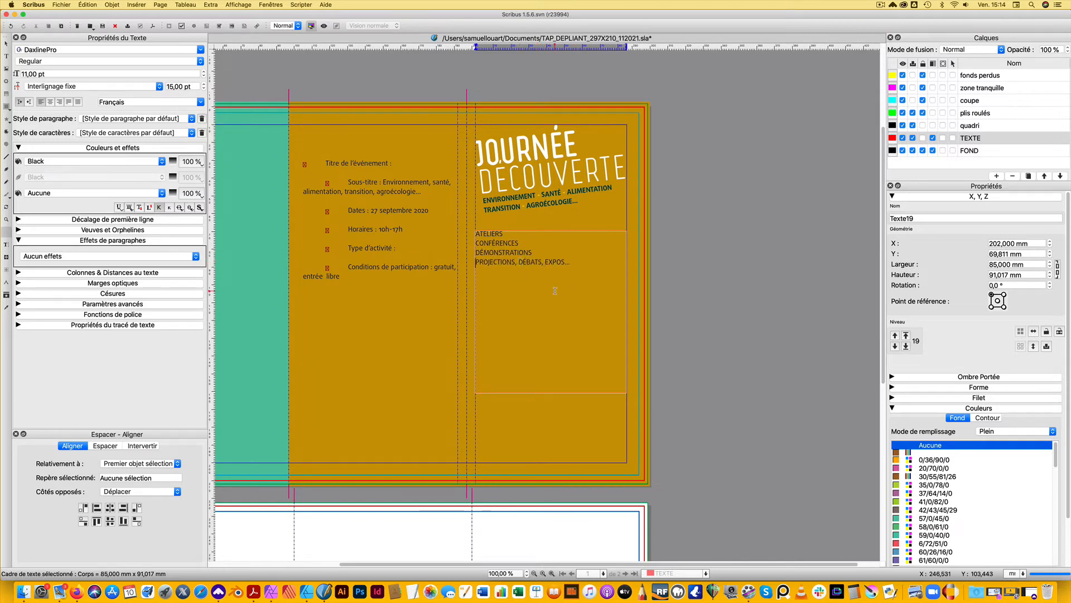
{"action": "left_click", "coordinate": [519, 262]}
{"action": "key", "text": "BackSpace"}
{"action": "key", "text": "BackSpace"}
{"action": "key", "text": "Return"}
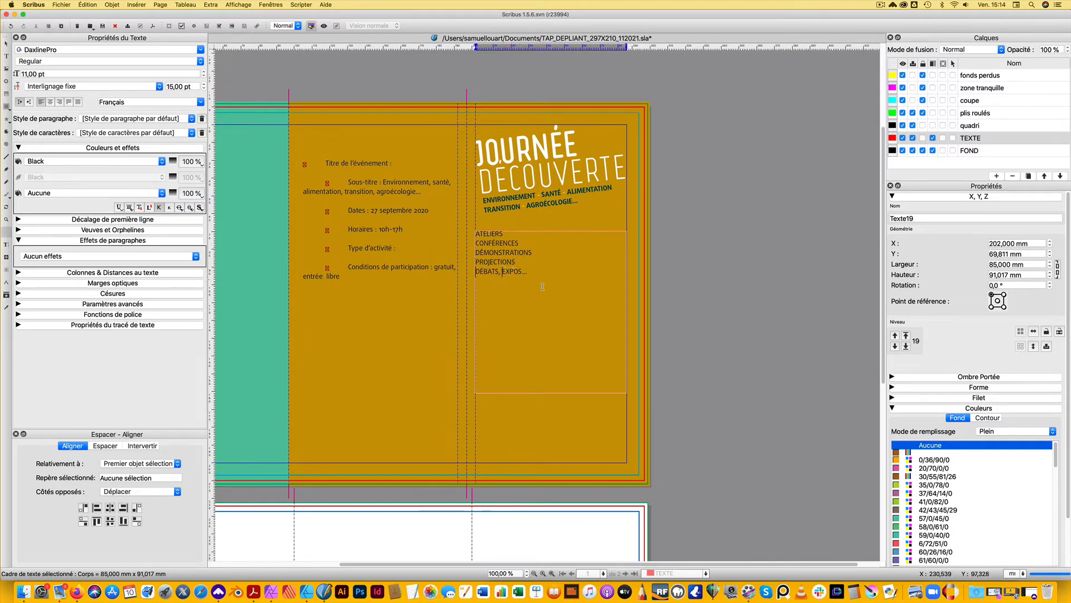
{"action": "key", "text": "BackSpace"}
{"action": "key", "text": "BackSpace"}
{"action": "key", "text": "Return"}
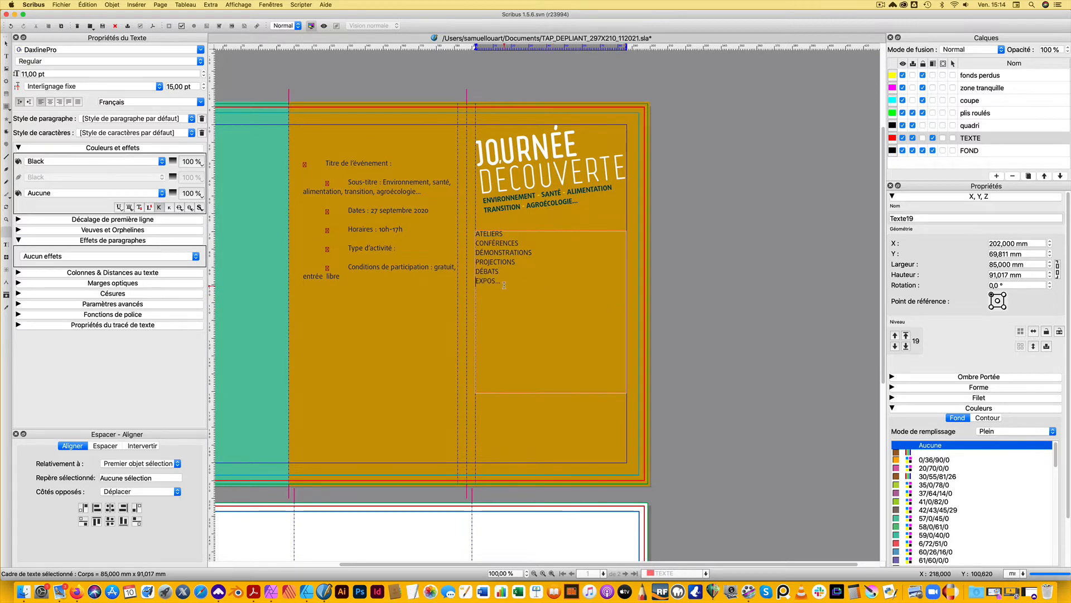
Apply the TITRAILLE paragraph style to all lines of the activity list
{"action": "left_click_drag", "start_coordinate": [504, 286], "coordinate": [475, 230]}
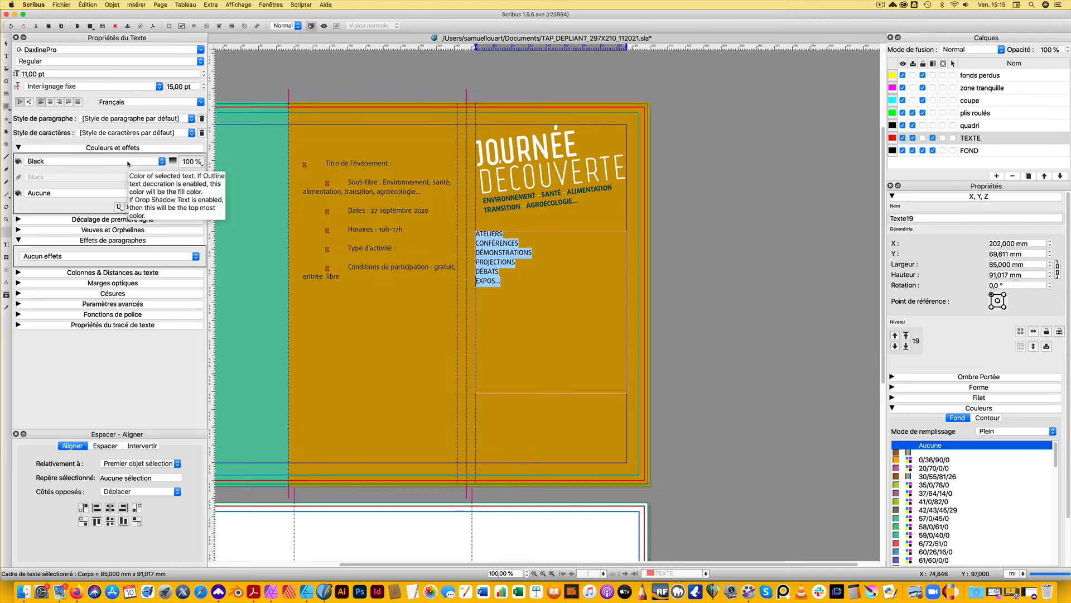
{"action": "left_click", "coordinate": [139, 119]}
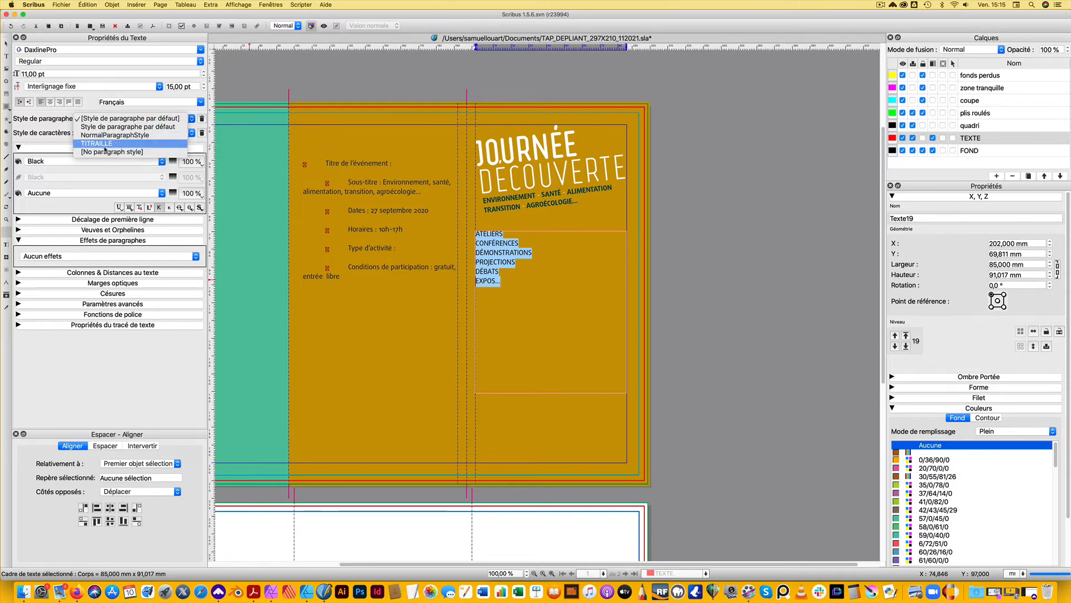
{"action": "left_click", "coordinate": [106, 147]}
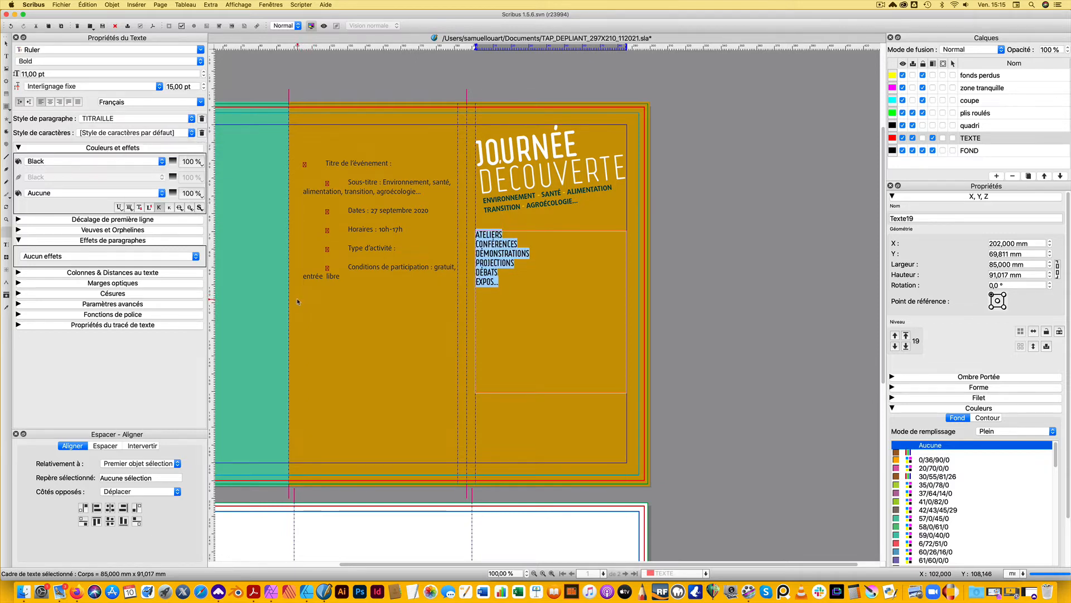
{"action": "key", "text": "Escape"}
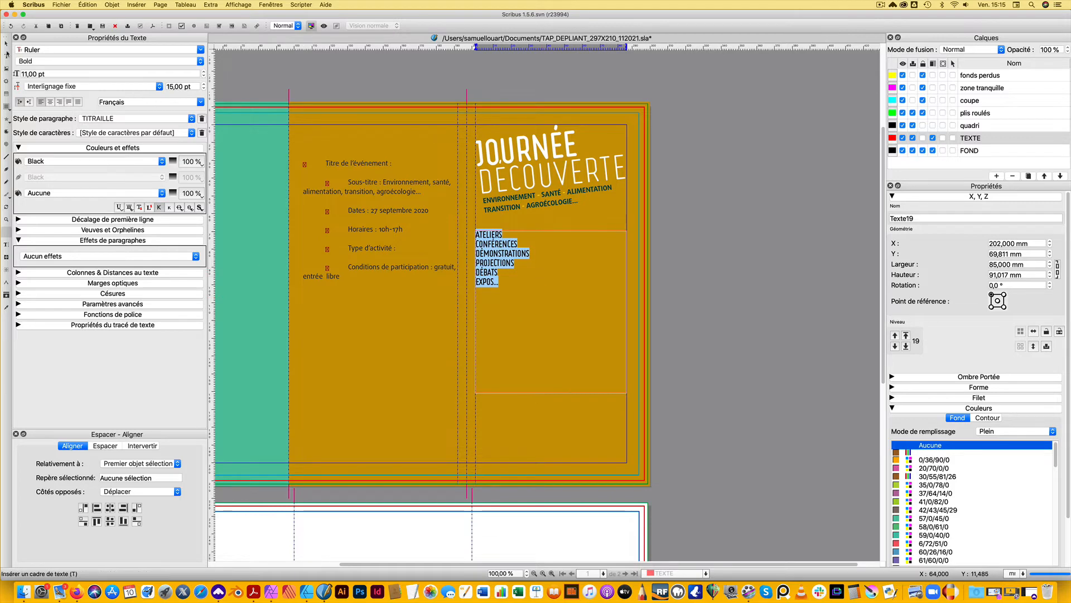
Shift the activity list frame away from the fold and shrink it to about 36 mm wide and 37 mm high around its text
{"action": "left_click_drag", "start_coordinate": [491, 248], "coordinate": [509, 251]}
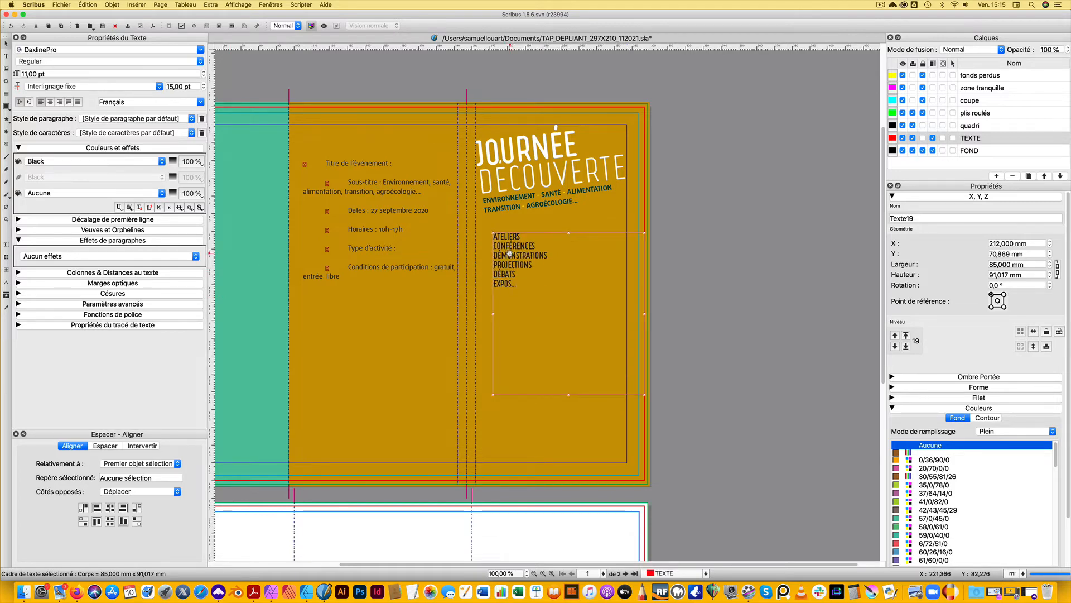
{"action": "scroll", "coordinate": [572, 266], "scroll_direction": "up", "scroll_amount": 3}
{"action": "double_click", "coordinate": [495, 254]}
{"action": "key", "text": "ctrl+a"}
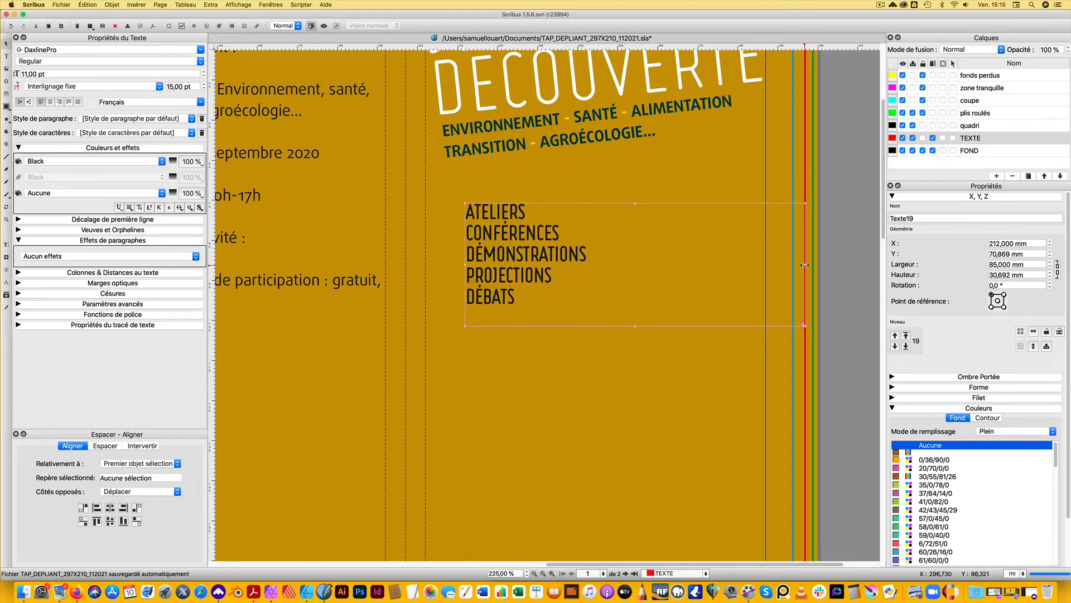
{"action": "left_click_drag", "start_coordinate": [805, 264], "coordinate": [611, 265]}
{"action": "left_click_drag", "start_coordinate": [538, 325], "coordinate": [538, 350]}
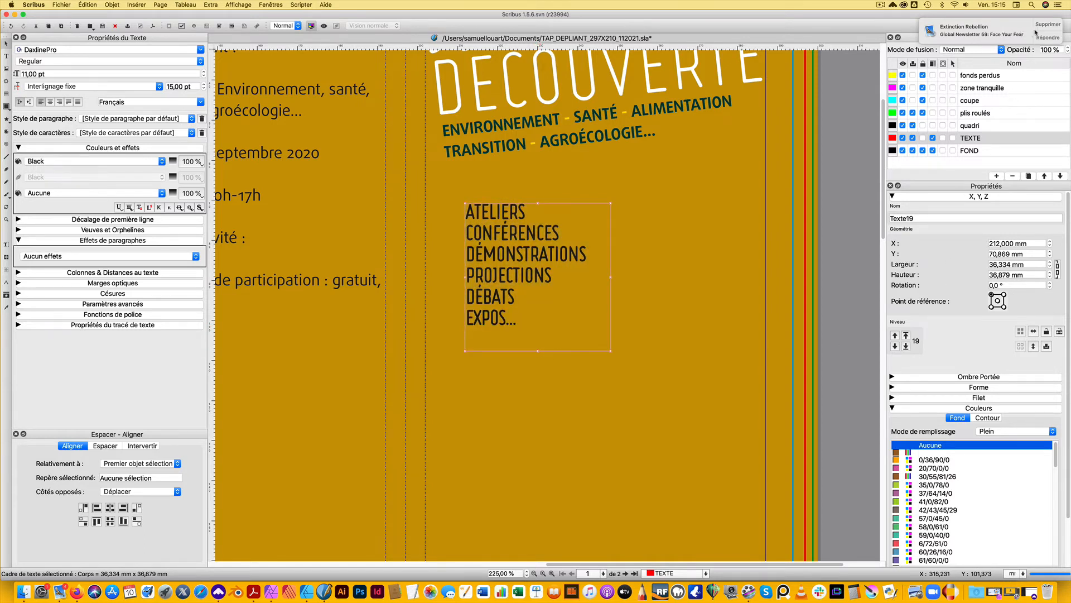
Rotate the activity list frame by 6° and move it directly beneath the subtitle, at about X 207.8 mm, Y 61.7 mm
{"action": "left_click", "coordinate": [1015, 285]}
{"action": "type", "text": "6"}
{"action": "key", "text": "Return"}
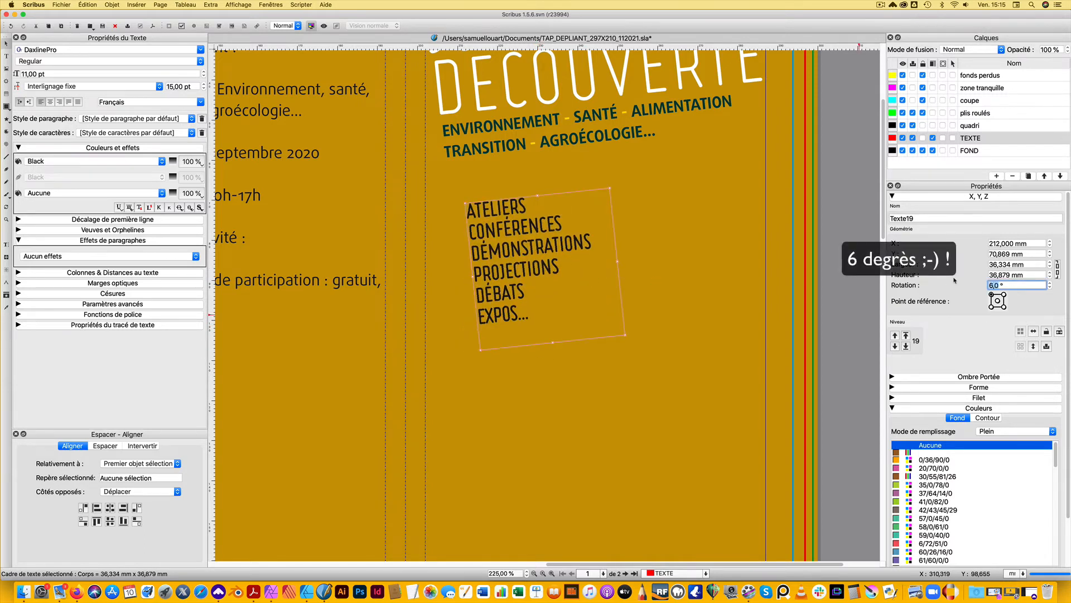
{"action": "left_click_drag", "start_coordinate": [504, 238], "coordinate": [492, 197]}
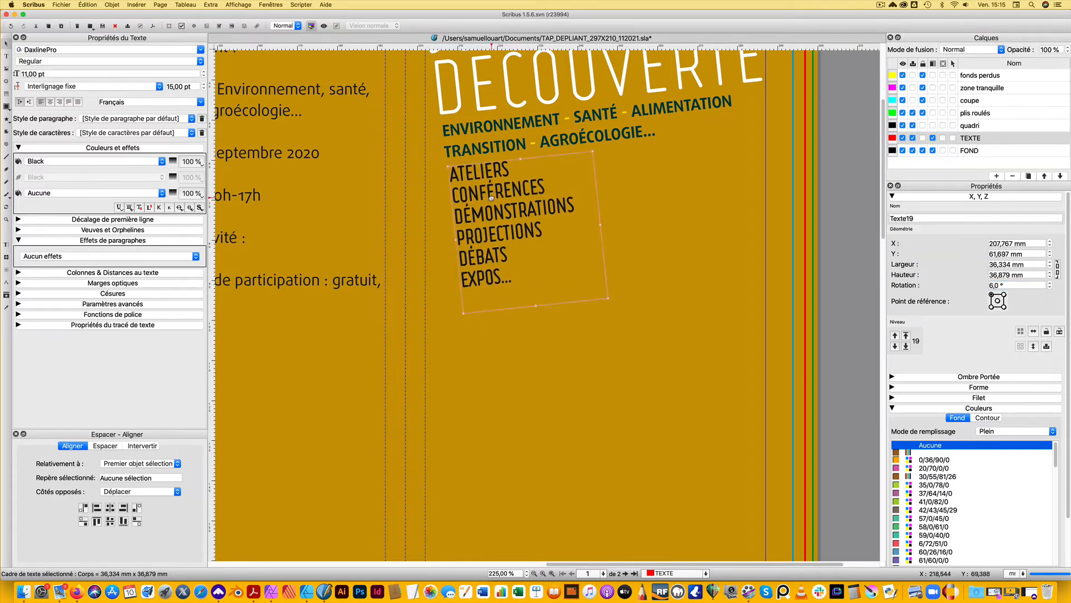
Set the font style of the whole activity list to Ruler Regular
{"action": "double_click", "coordinate": [492, 199]}
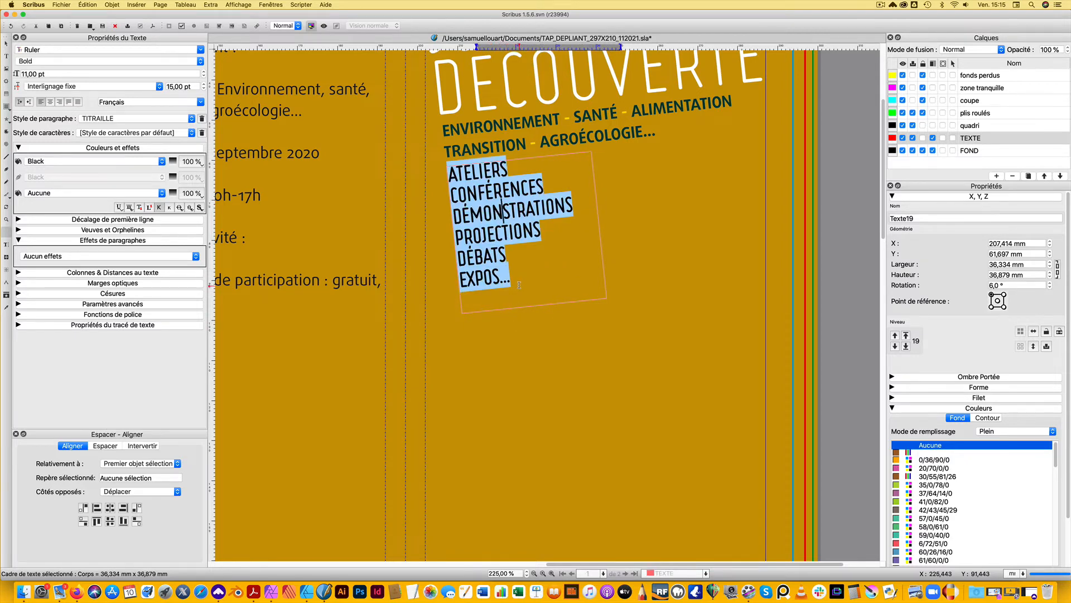
{"action": "left_click", "coordinate": [513, 282]}
{"action": "left_click_drag", "start_coordinate": [496, 271], "coordinate": [448, 168]}
{"action": "left_click", "coordinate": [152, 61]}
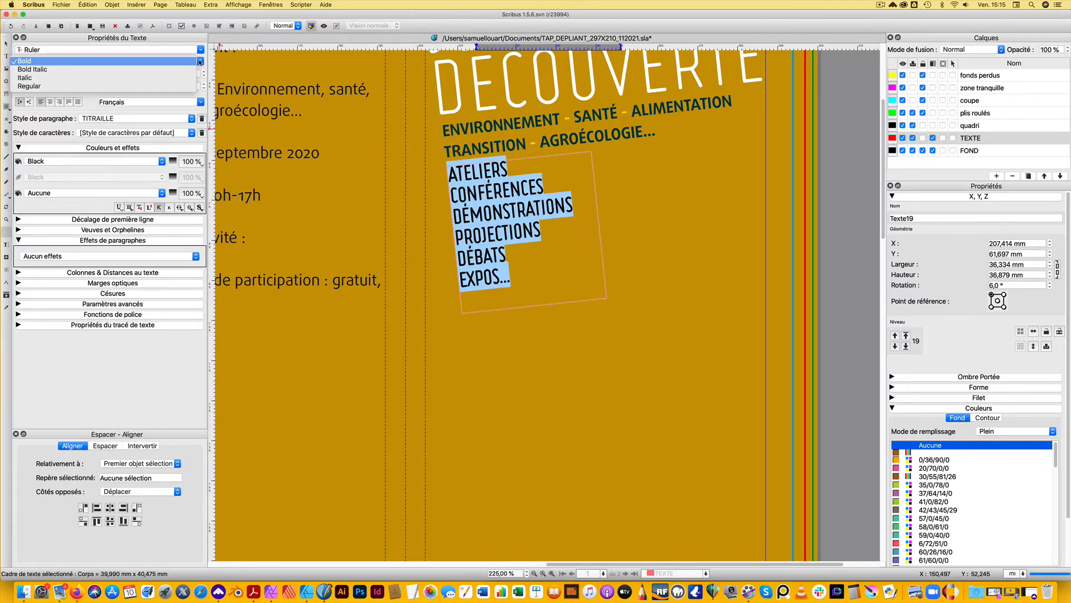
{"action": "left_click", "coordinate": [151, 86]}
{"action": "left_click", "coordinate": [522, 232]}
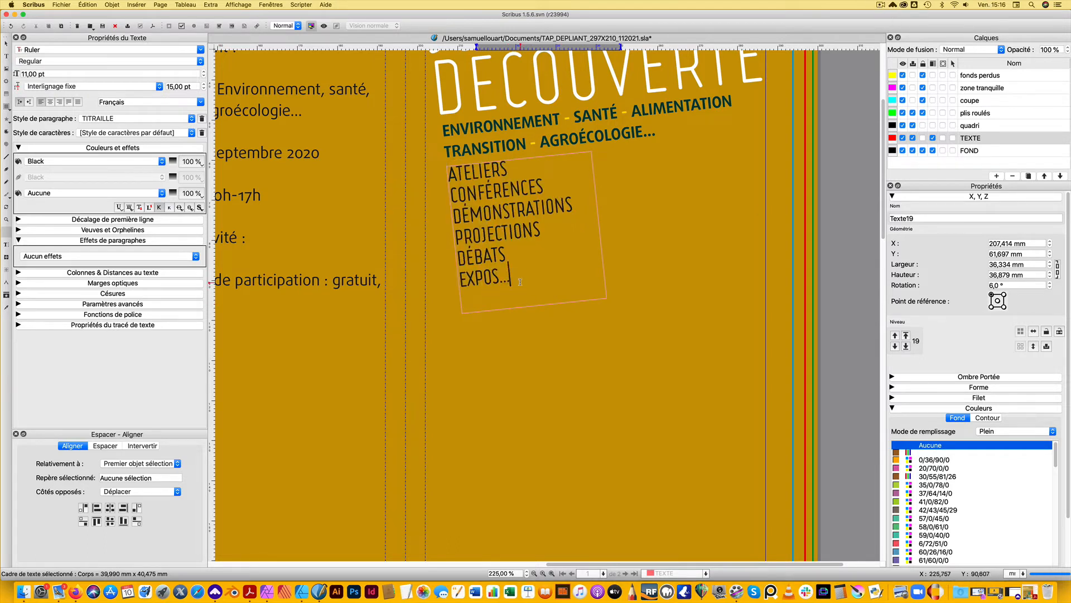
Colour the whole activity list with the dark brown-red swatch C=0 M=73 J=98 N=51
{"action": "left_click_drag", "start_coordinate": [511, 282], "coordinate": [457, 254]}
{"action": "left_click_drag", "start_coordinate": [437, 162], "coordinate": [438, 164]}
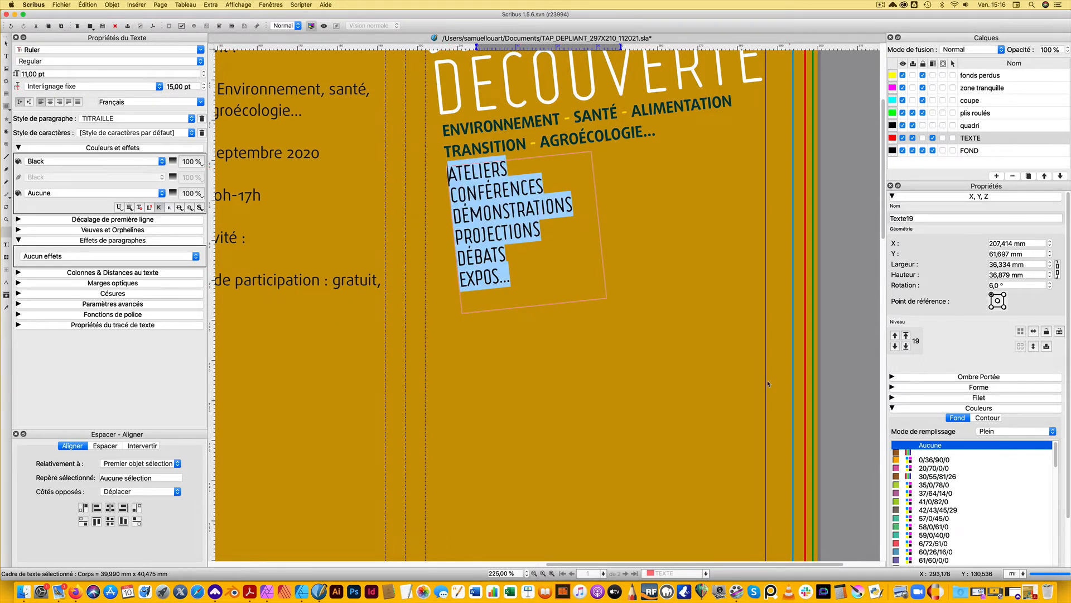
{"action": "left_click", "coordinate": [120, 162]}
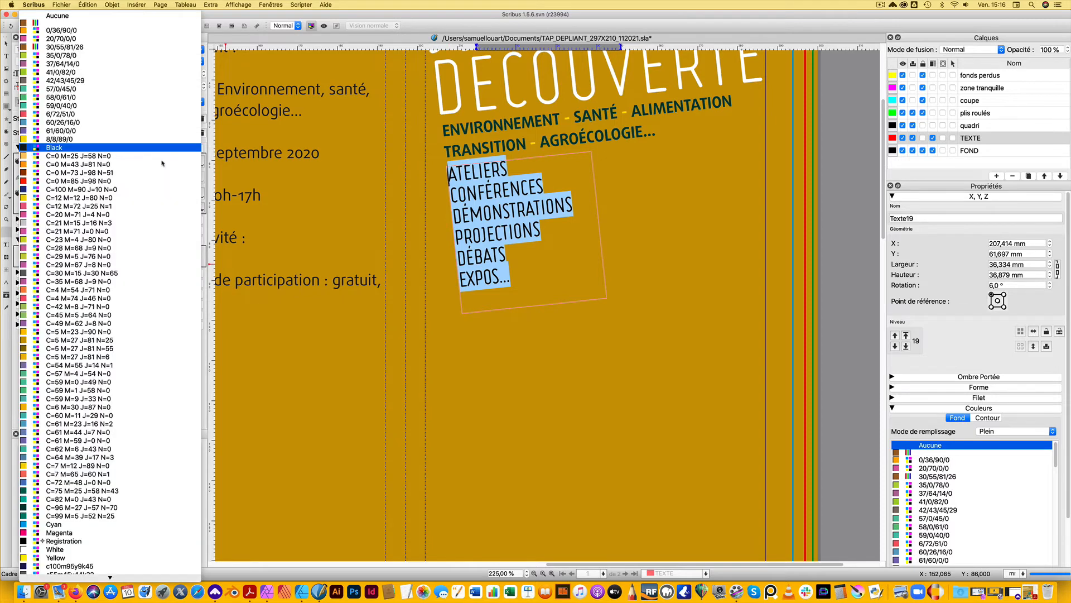
{"action": "left_click", "coordinate": [141, 173]}
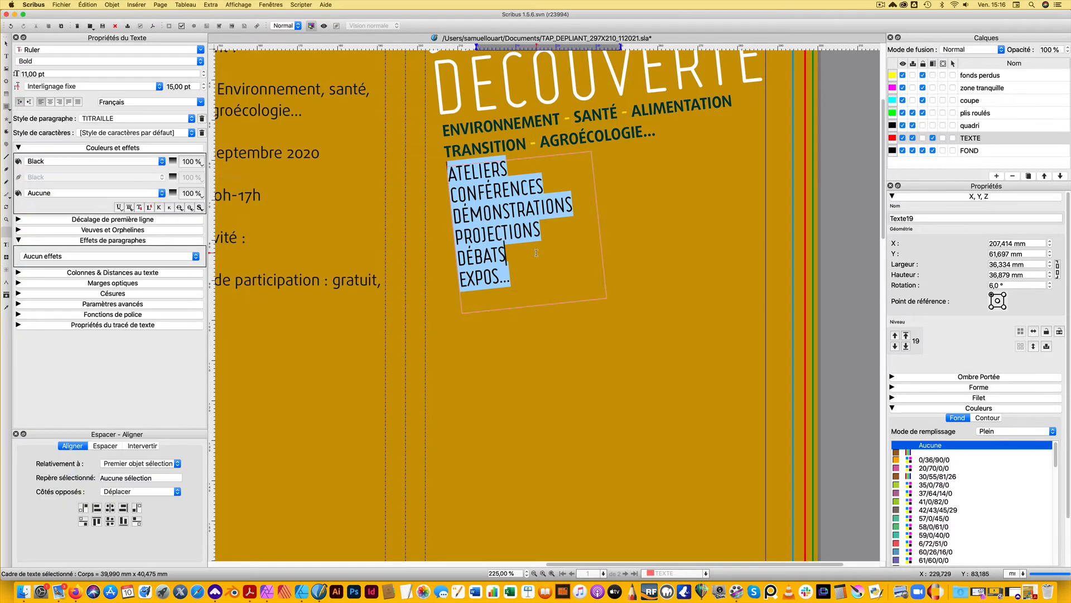
{"action": "left_click", "coordinate": [525, 256]}
{"action": "key", "text": "Up"}
{"action": "key", "text": "super+minus"}
{"action": "left_click", "coordinate": [727, 284]}
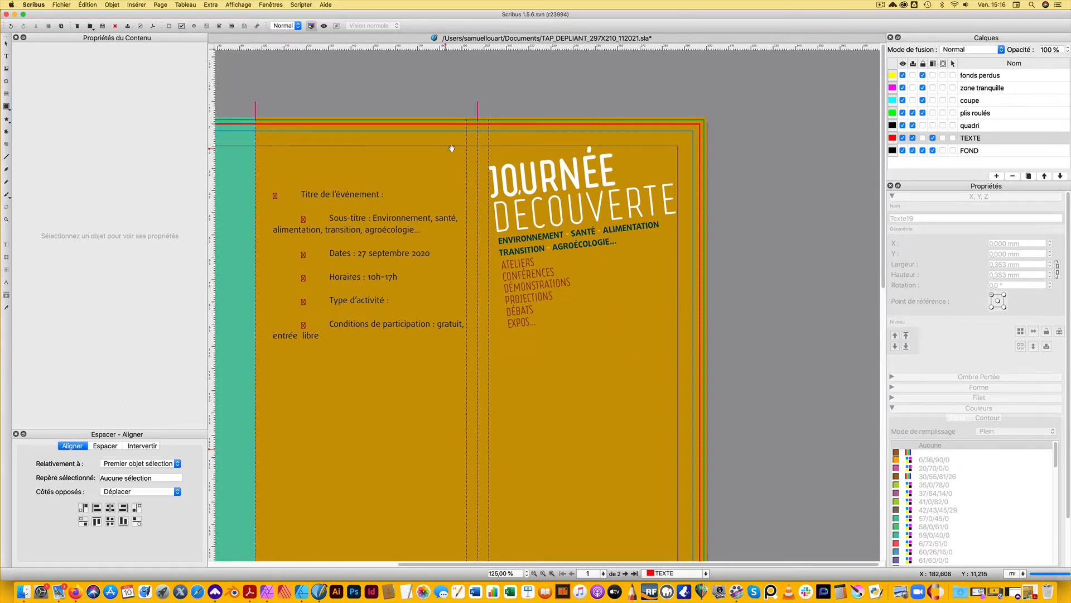
Save the brochure document
{"action": "left_click", "coordinate": [62, 4]}
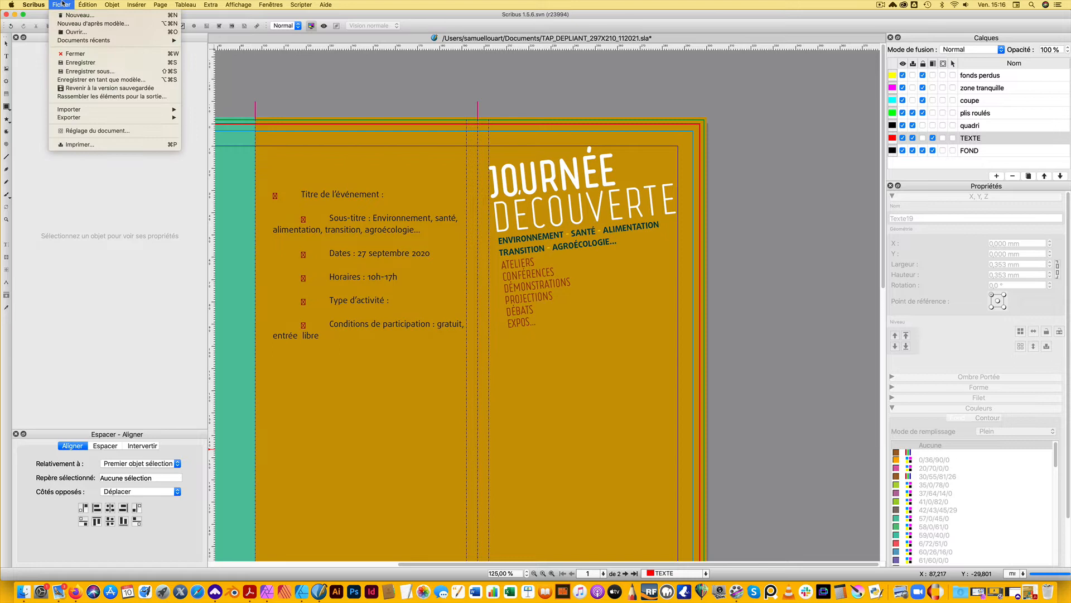
{"action": "left_click", "coordinate": [85, 63]}
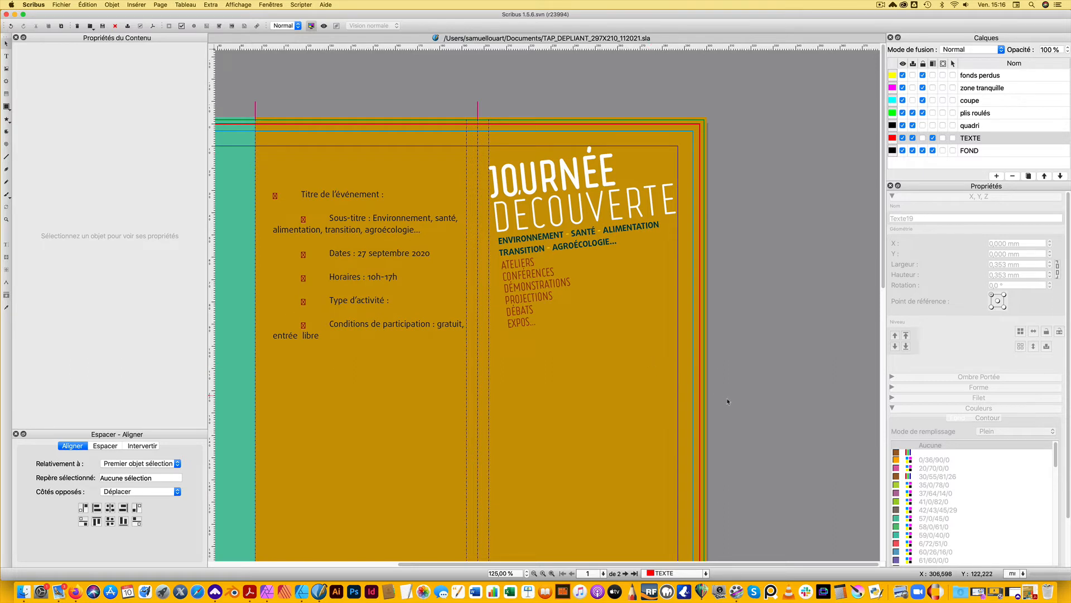
{"action": "scroll", "coordinate": [727, 401], "scroll_direction": "down", "scroll_amount": 3}
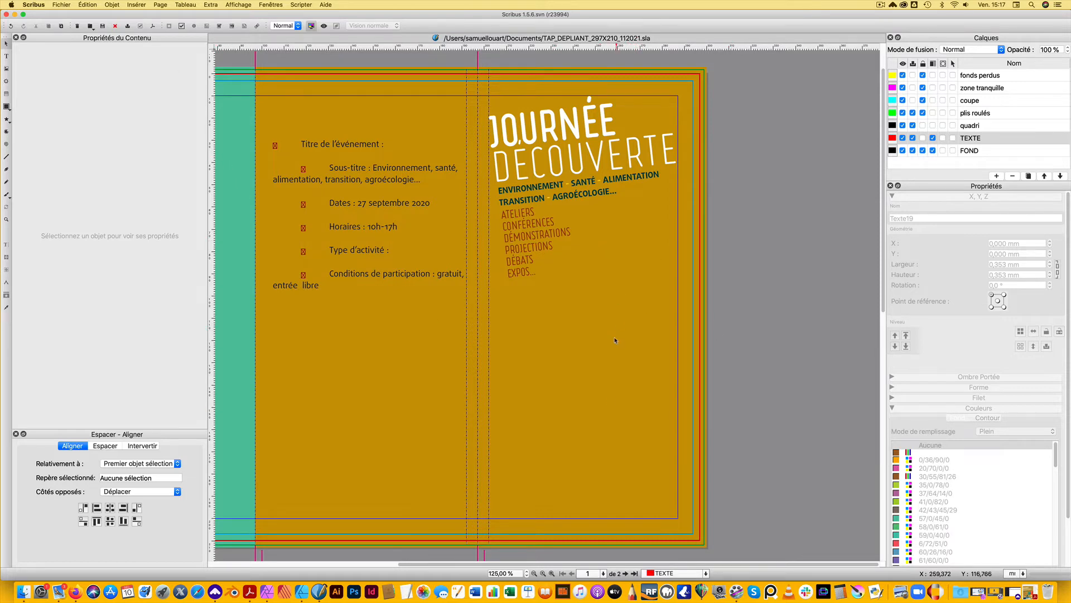
Import TAP_ILLUSTR.pdf as a vector file and place it on the cover panel below the activity list
{"action": "left_click", "coordinate": [63, 4]}
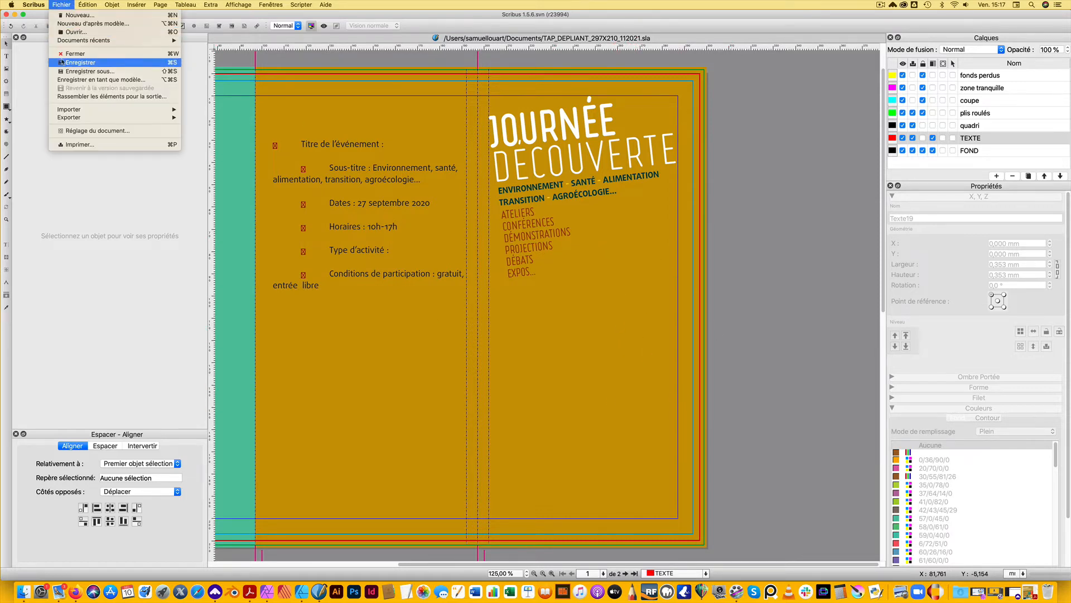
{"action": "mouse_move", "coordinate": [112, 109]}
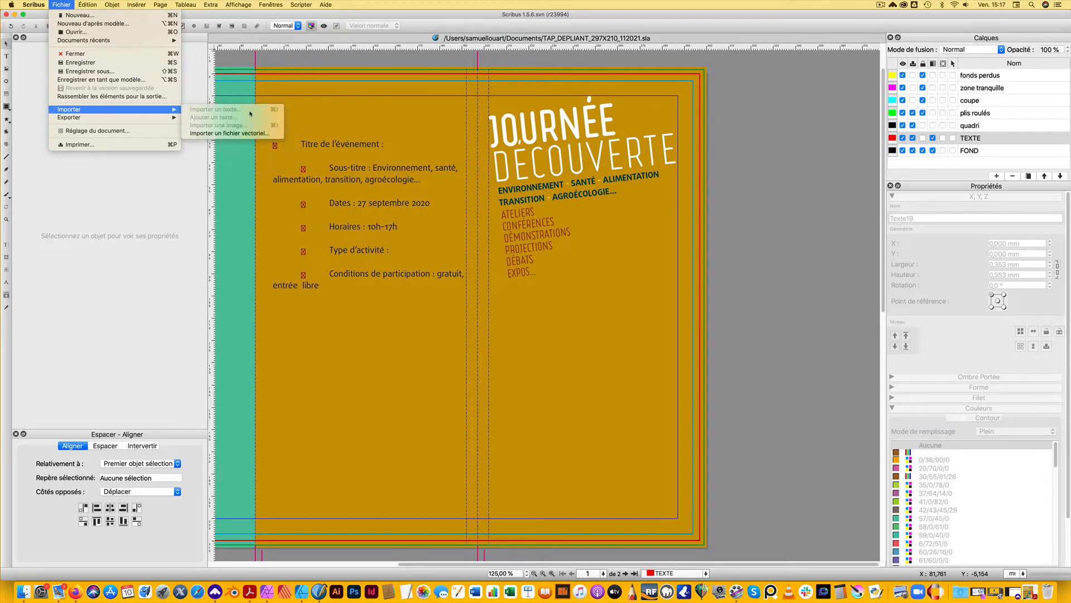
{"action": "left_click", "coordinate": [229, 133]}
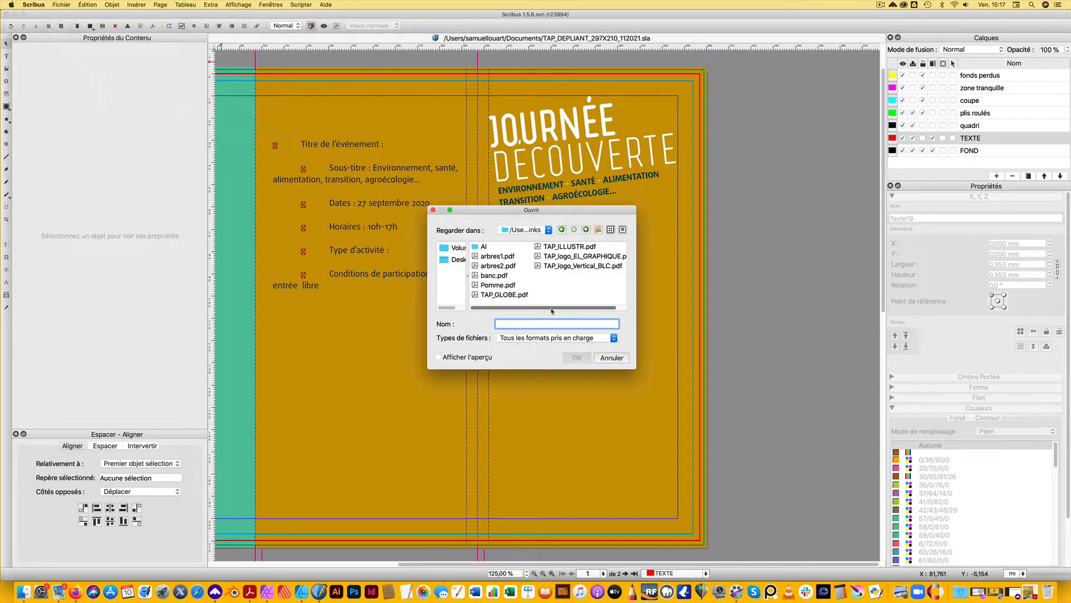
{"action": "left_click", "coordinate": [570, 246]}
{"action": "left_click", "coordinate": [577, 357]}
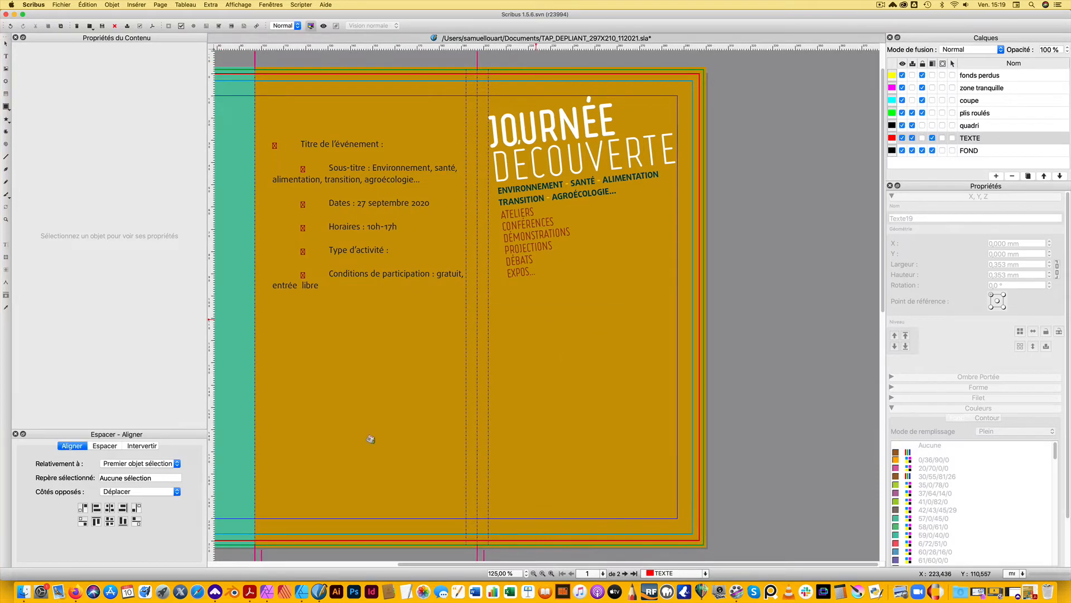
{"action": "left_click", "coordinate": [512, 328]}
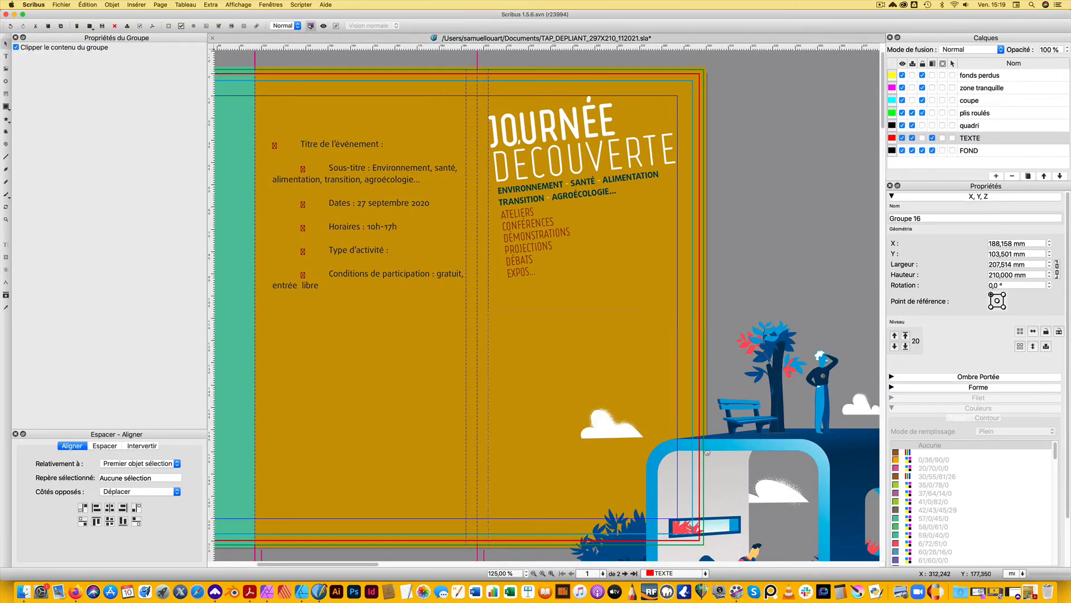
Scale the illustration down to about 72 mm wide and 73 mm high below the activity list, and save the document
{"action": "left_click_drag", "start_coordinate": [734, 419], "coordinate": [528, 240]}
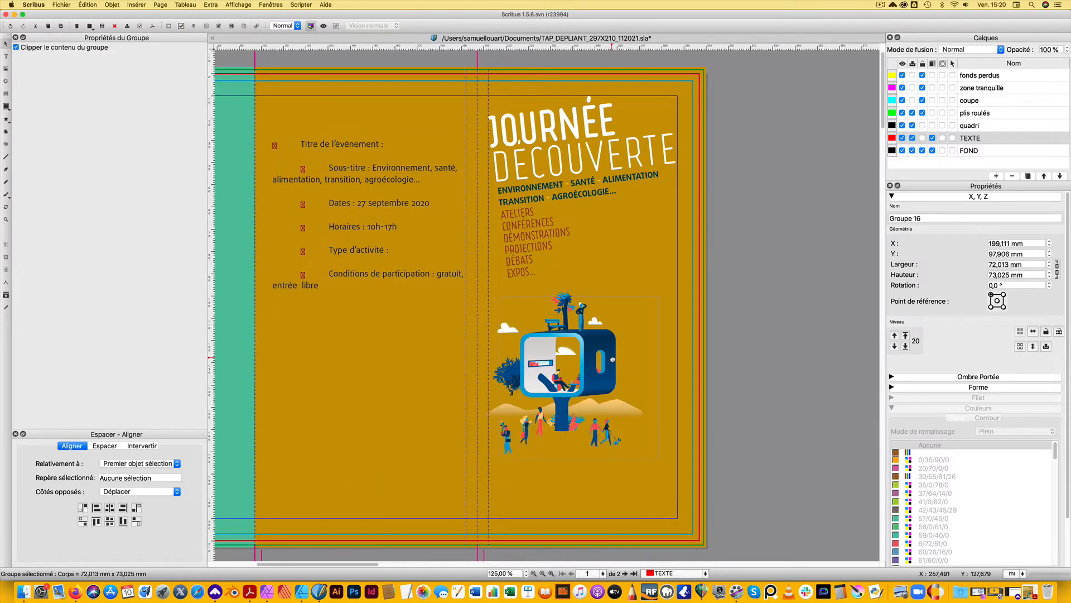
{"action": "left_click_drag", "start_coordinate": [602, 347], "coordinate": [612, 354]}
{"action": "key", "text": "super+s"}
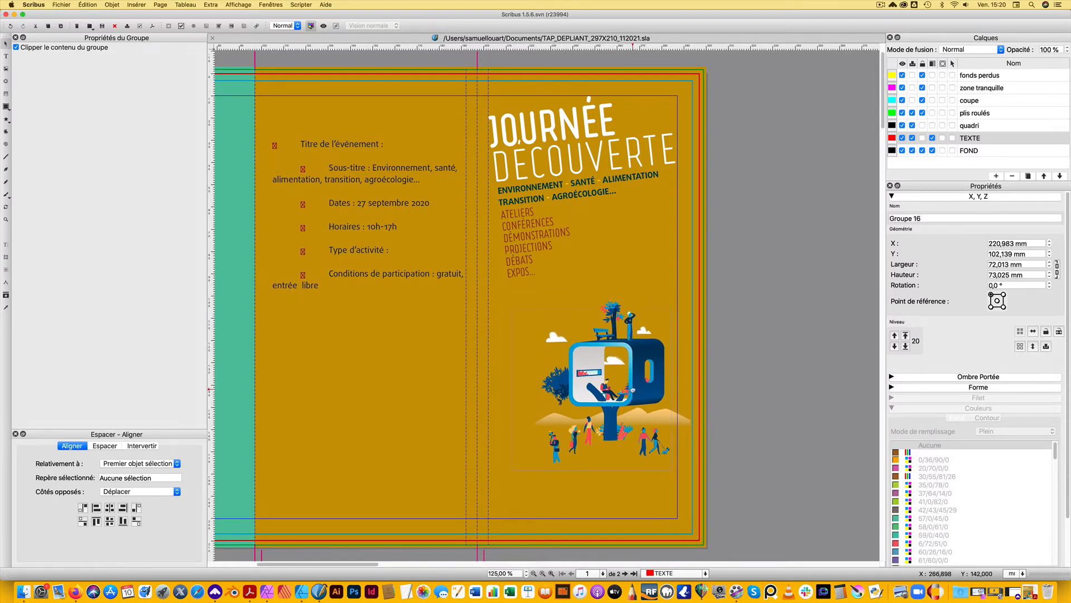
Enlarge the illustration proportionally from its centre to about 111 mm wide and 112 mm high, and reposition it over the cover panel
{"action": "left_click_drag", "start_coordinate": [633, 389], "coordinate": [621, 385]}
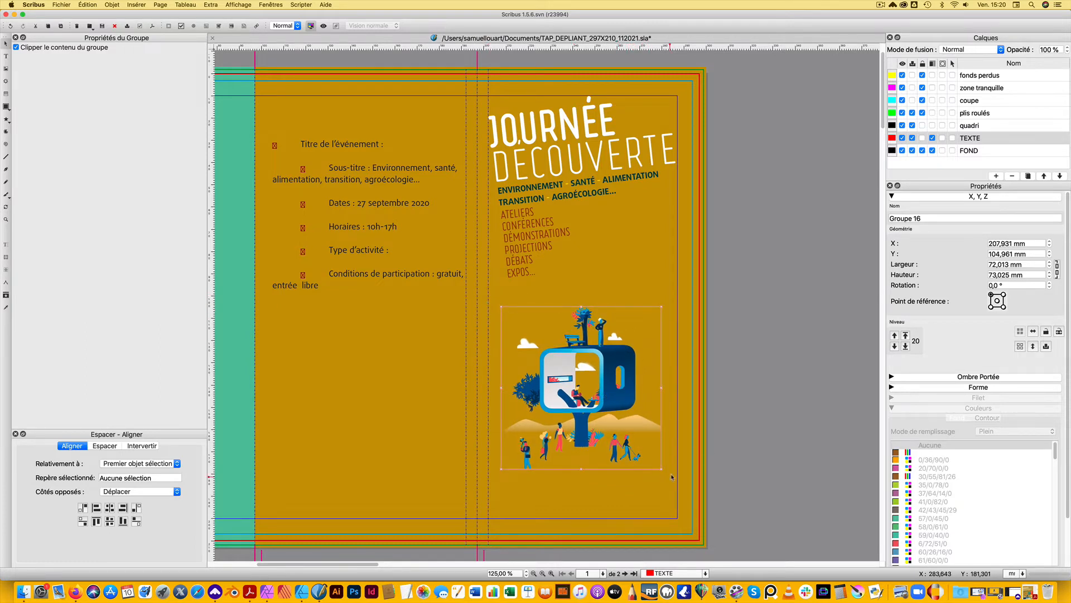
{"action": "left_click_drag", "start_coordinate": [662, 469], "coordinate": [704, 512]}
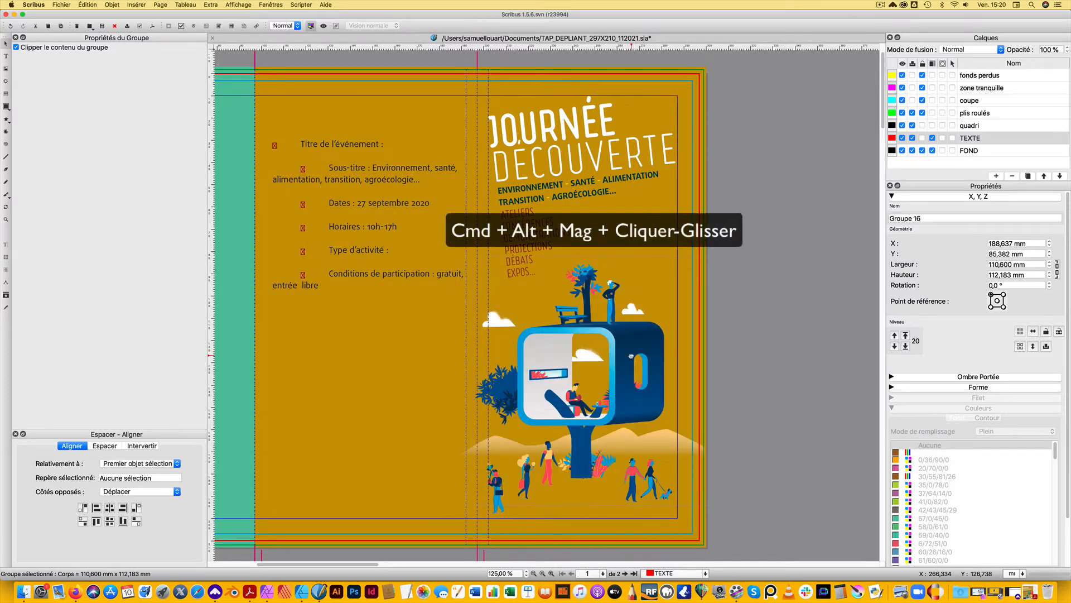
{"action": "left_click_drag", "start_coordinate": [617, 364], "coordinate": [634, 355]}
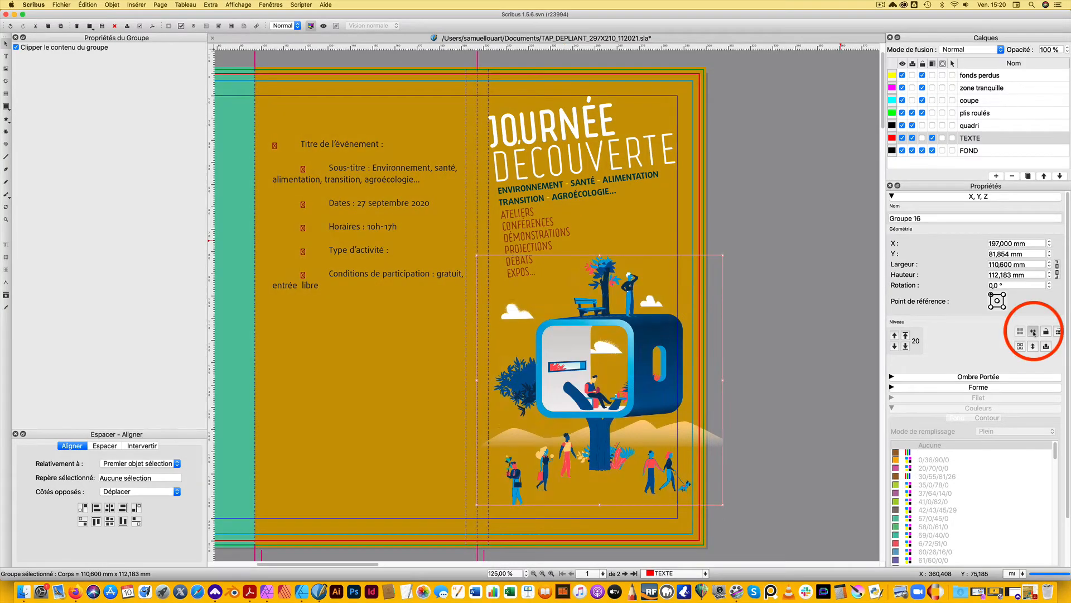
Flip the illustration horizontally and move it to about X 192 mm, Y 79.4 mm on the cover panel
{"action": "left_click", "coordinate": [1033, 332]}
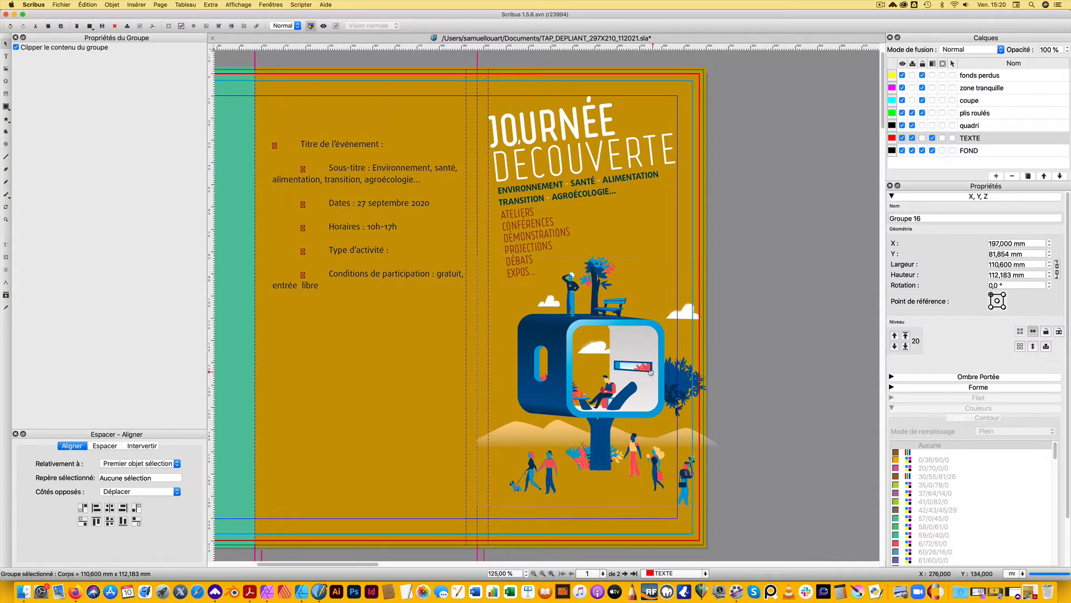
{"action": "left_click_drag", "start_coordinate": [651, 372], "coordinate": [646, 374]}
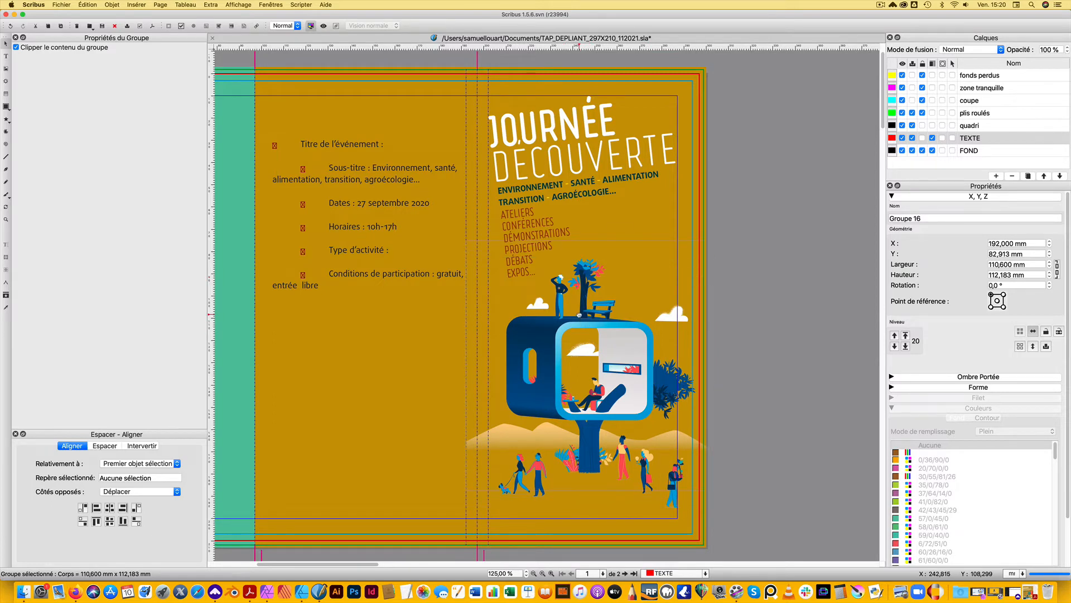
{"action": "left_click_drag", "start_coordinate": [579, 315], "coordinate": [579, 324]}
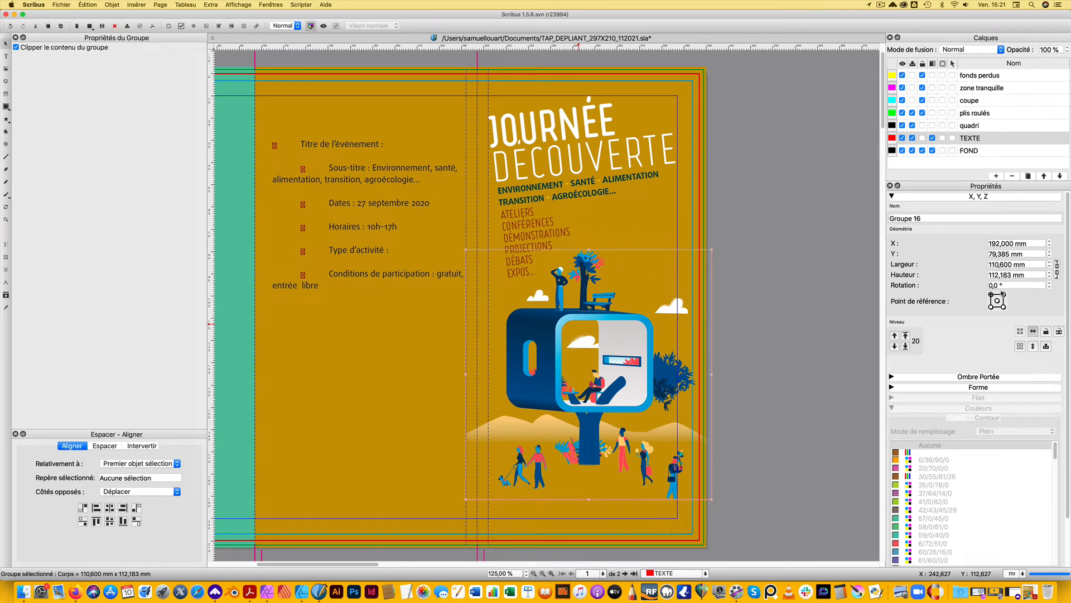
Nudge the illustration left to X 187.7 mm so it sits centred on the cover panel, and save the document
{"action": "key", "text": "shift+Left"}
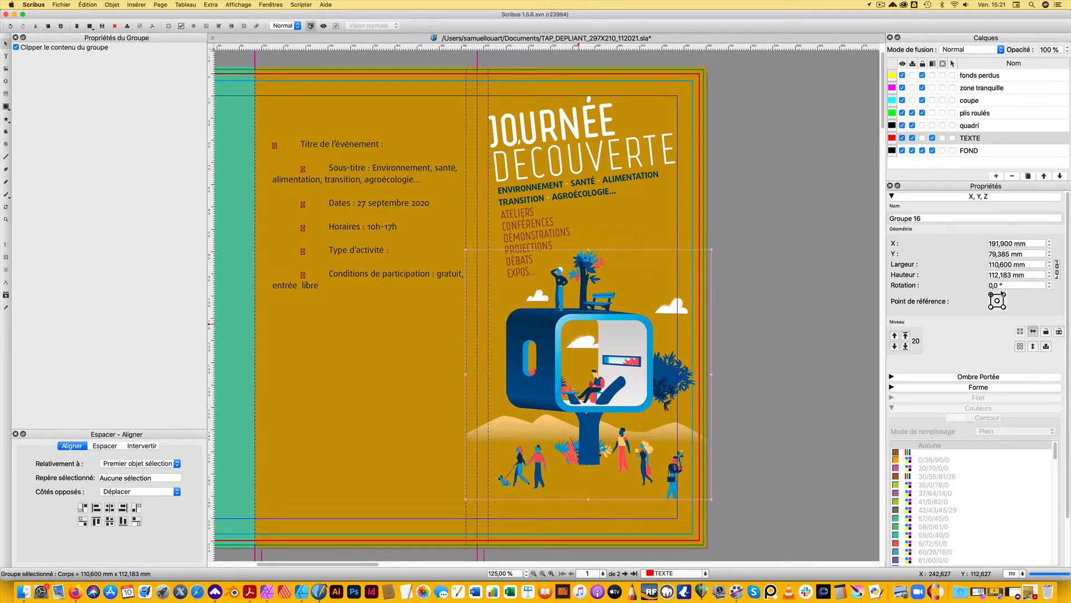
{"action": "key", "text": "shift+Left"}
{"action": "key", "text": "shift+Left"}
{"action": "key", "text": "Left"}
{"action": "key", "text": "Left"}
{"action": "key", "text": "Left"}
{"action": "key", "text": "Left"}
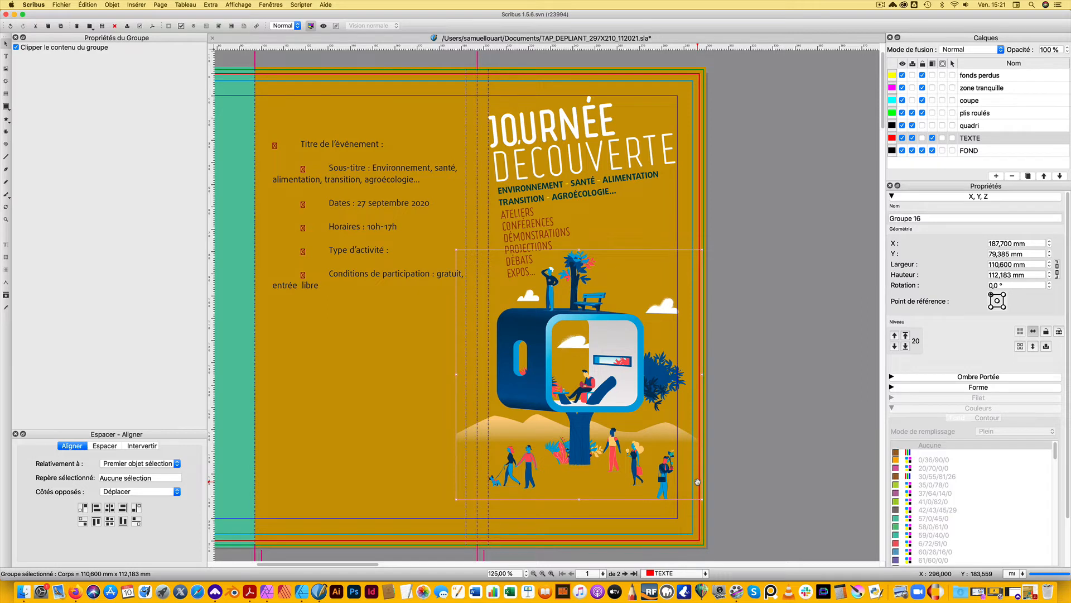
{"action": "left_click", "coordinate": [747, 327]}
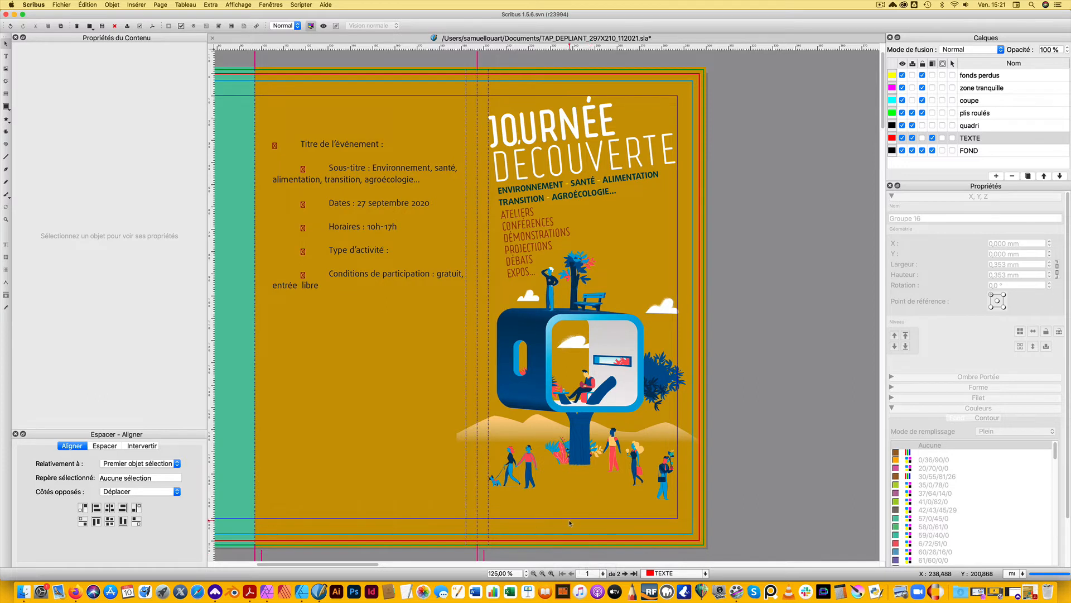
{"action": "left_click", "coordinate": [56, 8]}
Import TAP_logo_Vertical_BLC.pdf as a vector file and place it, scaled to about 18 mm by 25.5 mm, at the foot of the cover panel
{"action": "left_click", "coordinate": [62, 4]}
{"action": "mouse_move", "coordinate": [128, 110]}
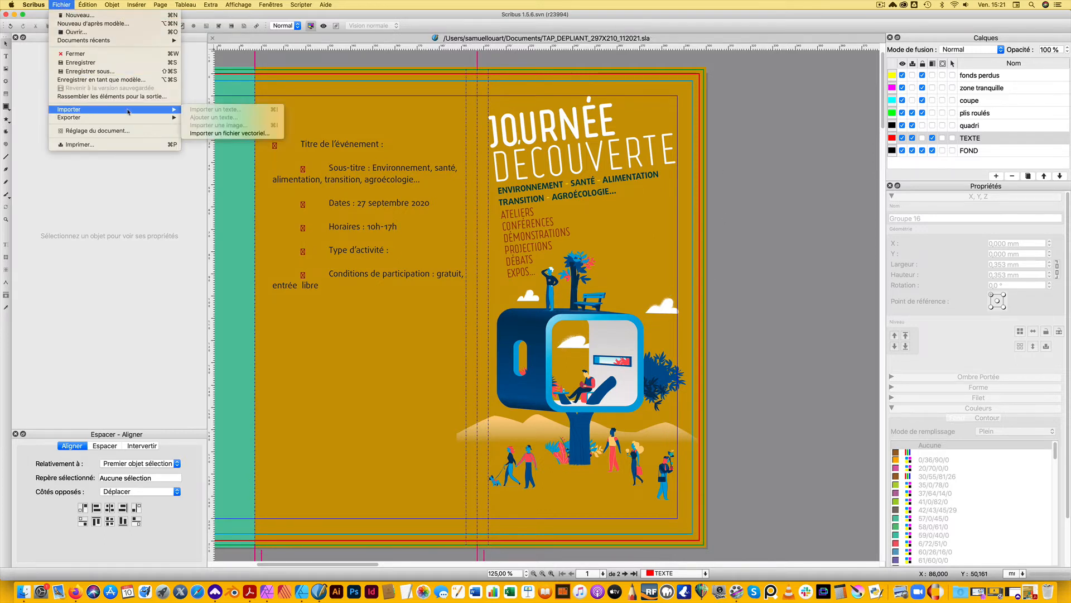
{"action": "left_click", "coordinate": [230, 133]}
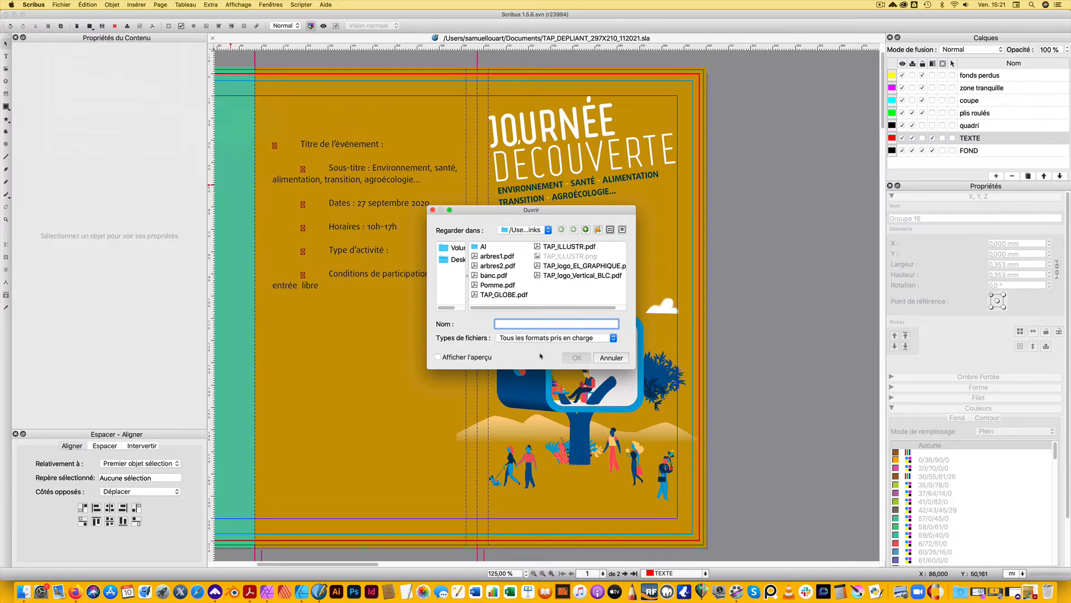
{"action": "double_click", "coordinate": [587, 278]}
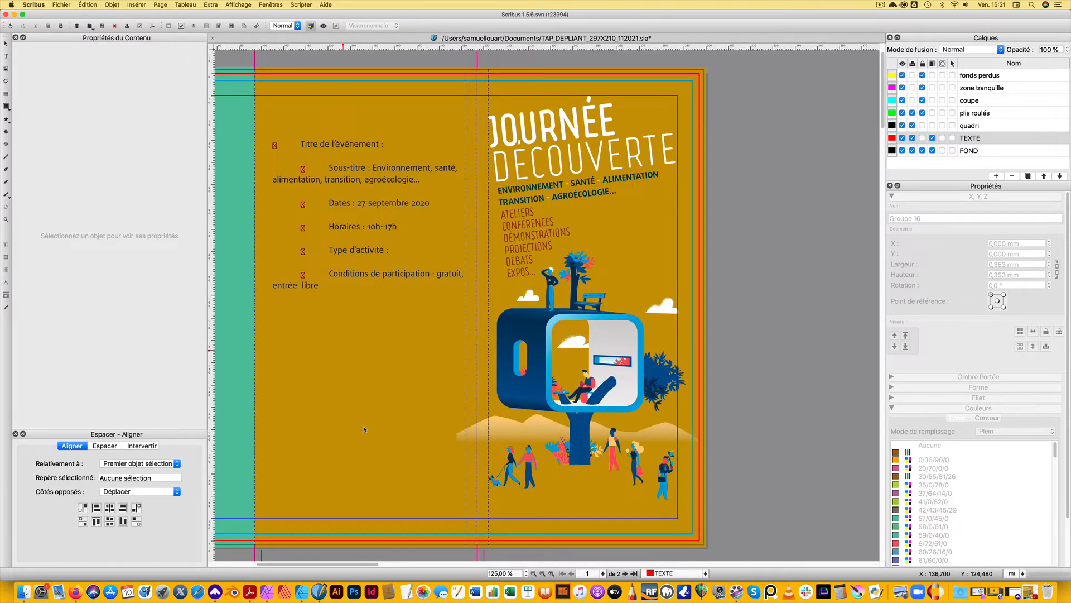
{"action": "left_click", "coordinate": [363, 426]}
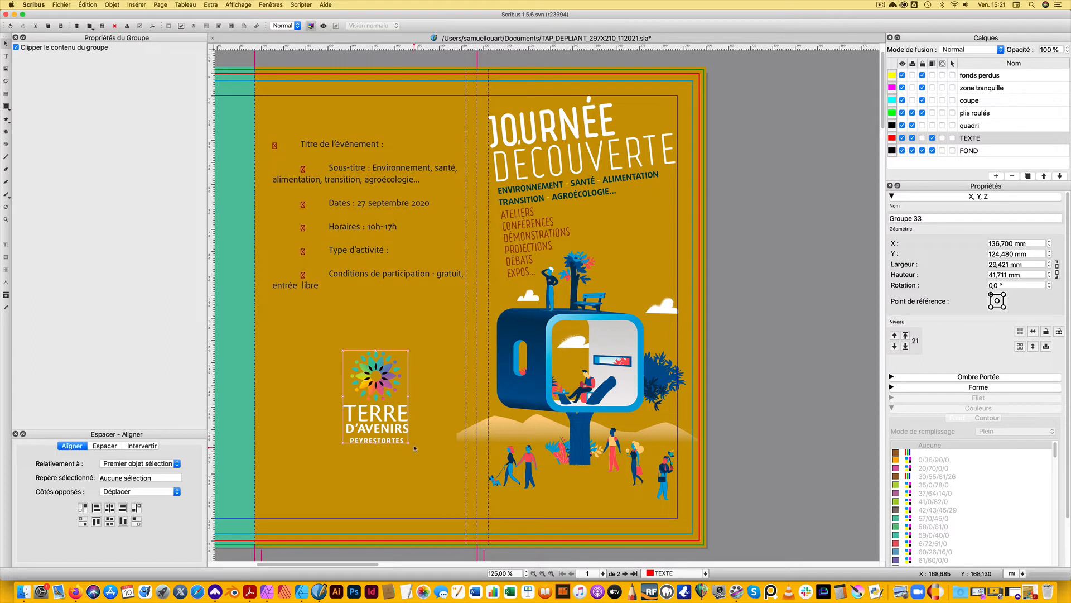
{"action": "left_click_drag", "start_coordinate": [408, 443], "coordinate": [583, 490]}
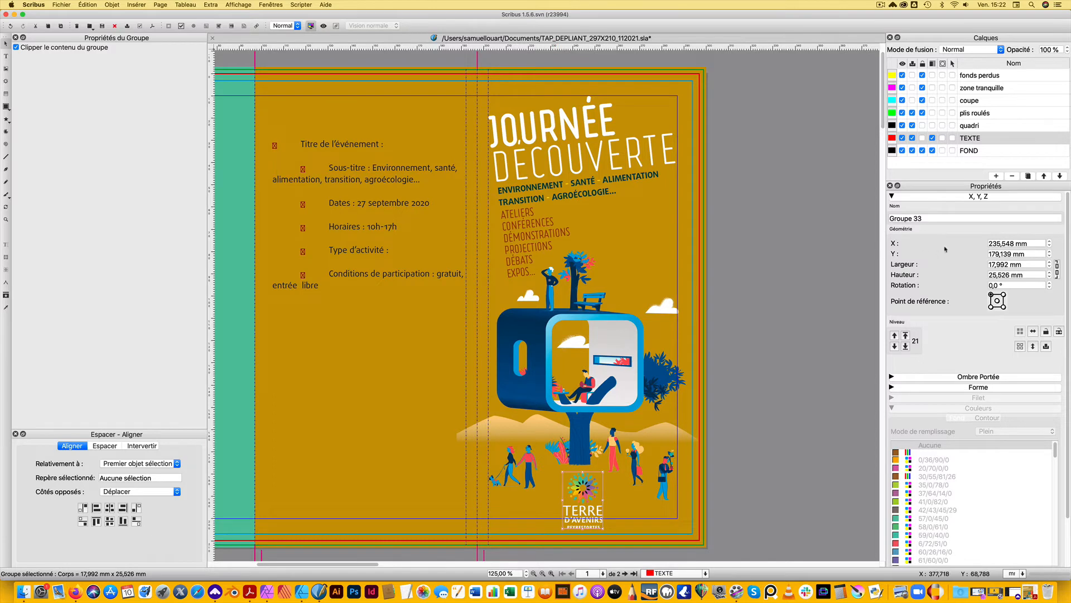
Set the logo's reference point to its centre and its X position to 247 mm
{"action": "left_click", "coordinate": [998, 300]}
{"action": "triple_click", "coordinate": [1029, 244]}
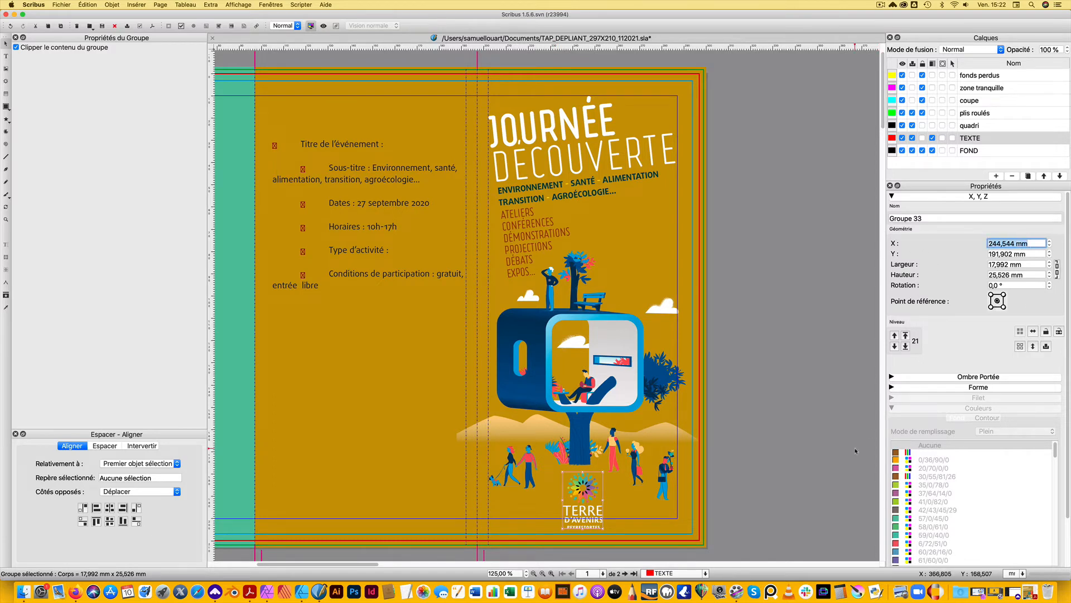
{"action": "type", "text": "247"}
{"action": "key", "text": "Return"}
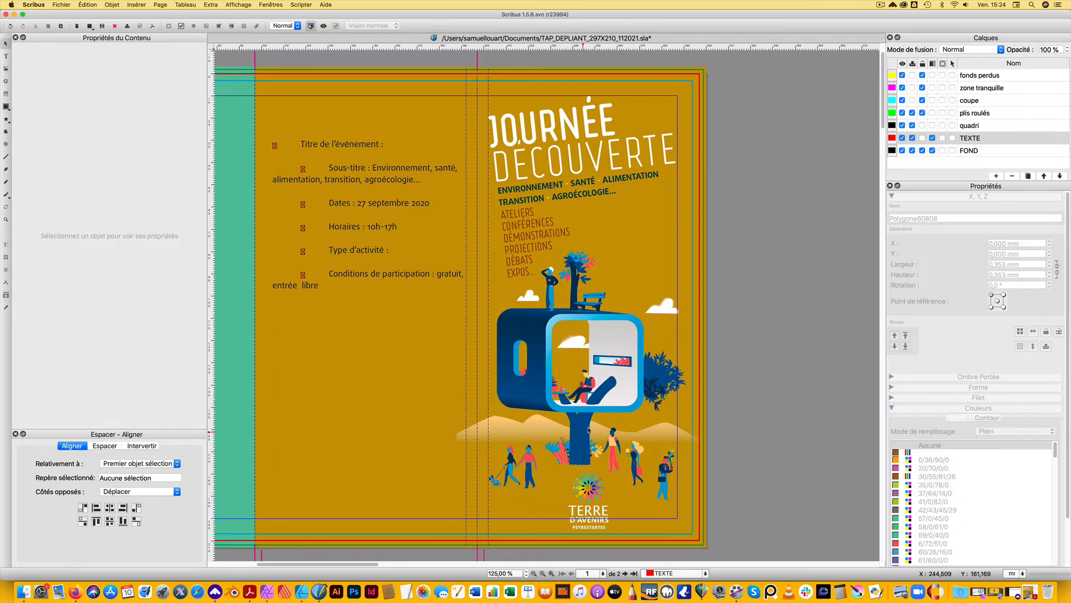
Nudge the illustration right to X 190.9 mm on the cover panel and deselect it
{"action": "left_click", "coordinate": [583, 447]}
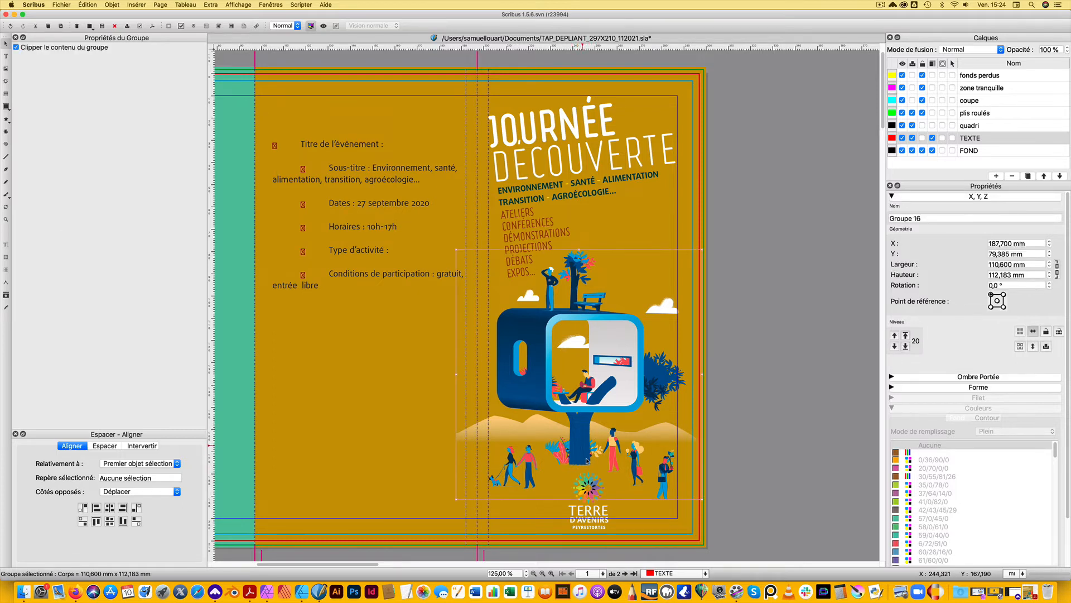
{"action": "left_click_drag", "start_coordinate": [587, 461], "coordinate": [586, 458]}
{"action": "key", "text": "Right"}
{"action": "key", "text": "Right"}
{"action": "key", "text": "Right"}
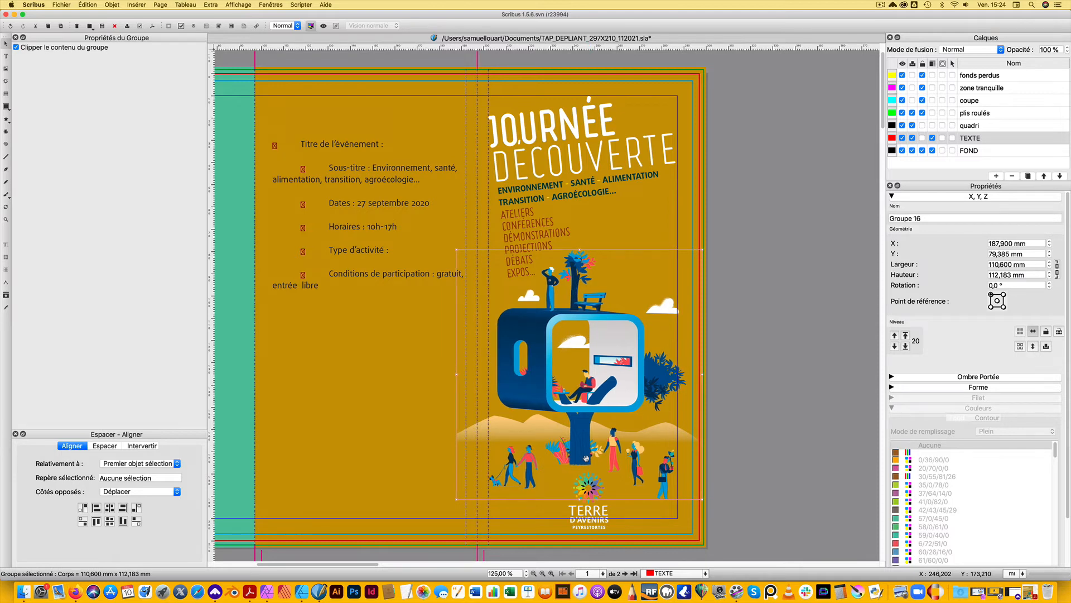
{"action": "key", "text": "Right"}
{"action": "key", "text": "Right"}
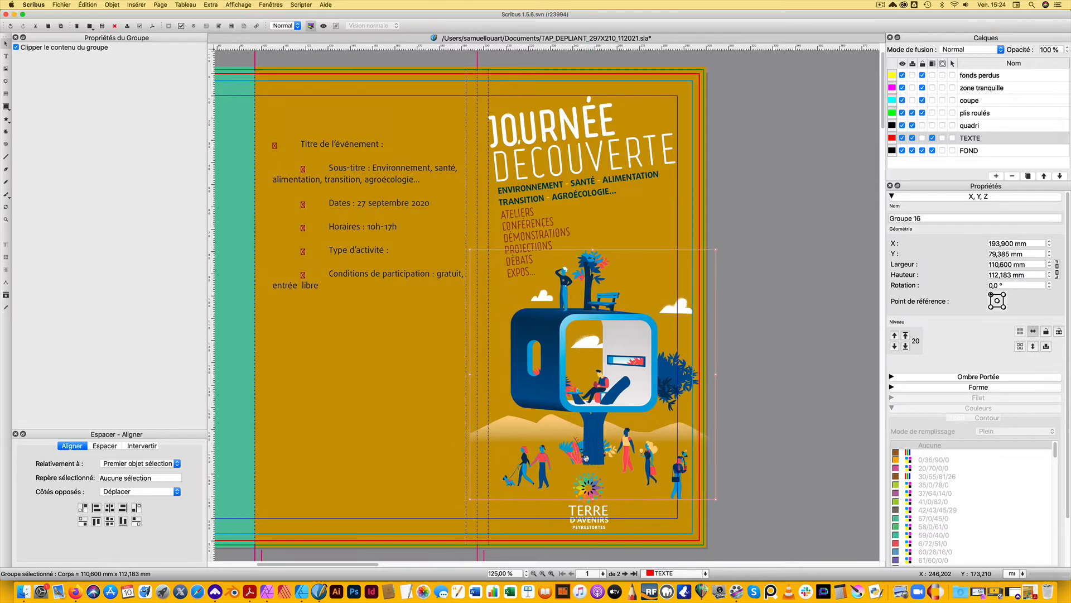
{"action": "key", "text": "Left"}
{"action": "key", "text": "Left"}
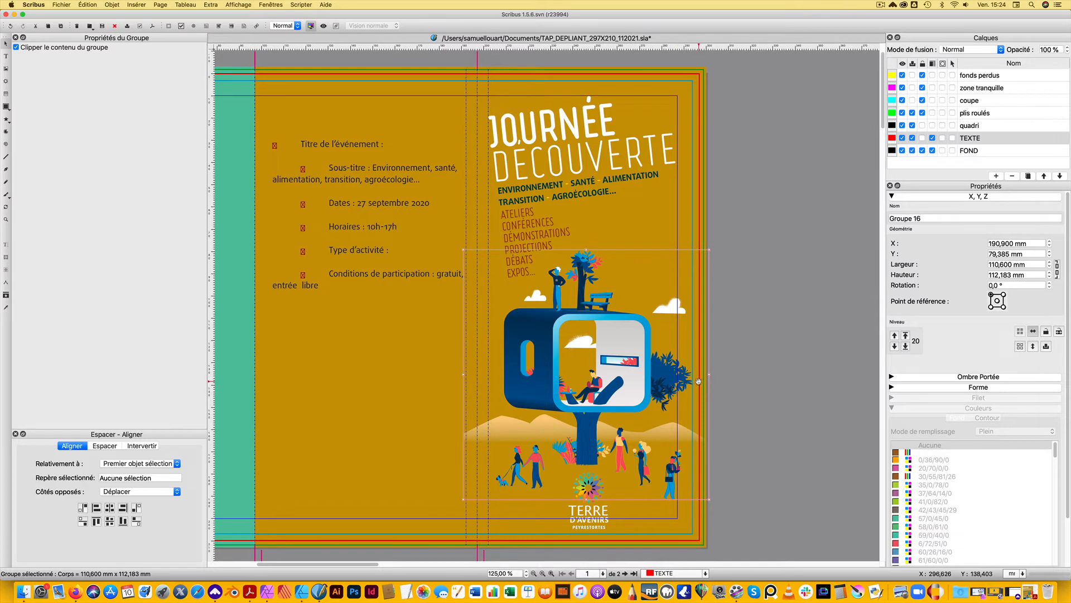
{"action": "left_click", "coordinate": [744, 379]}
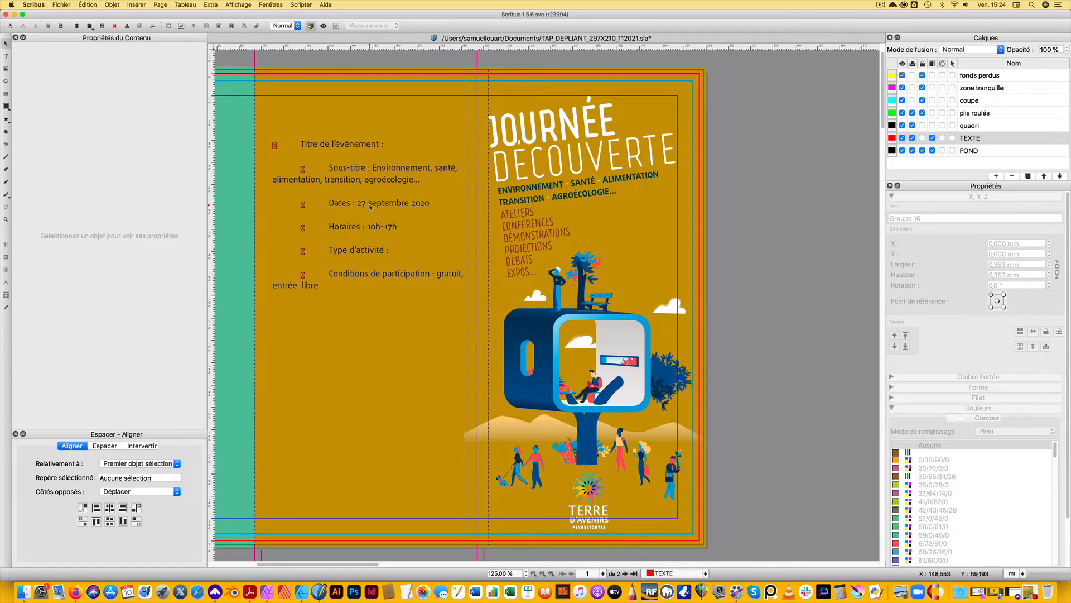
Move "27 septembre 2020" from the event details into a new frame of about 37 by 42 mm beside the activity list, one part per line
{"action": "left_click_drag", "start_coordinate": [370, 206], "coordinate": [631, 211]}
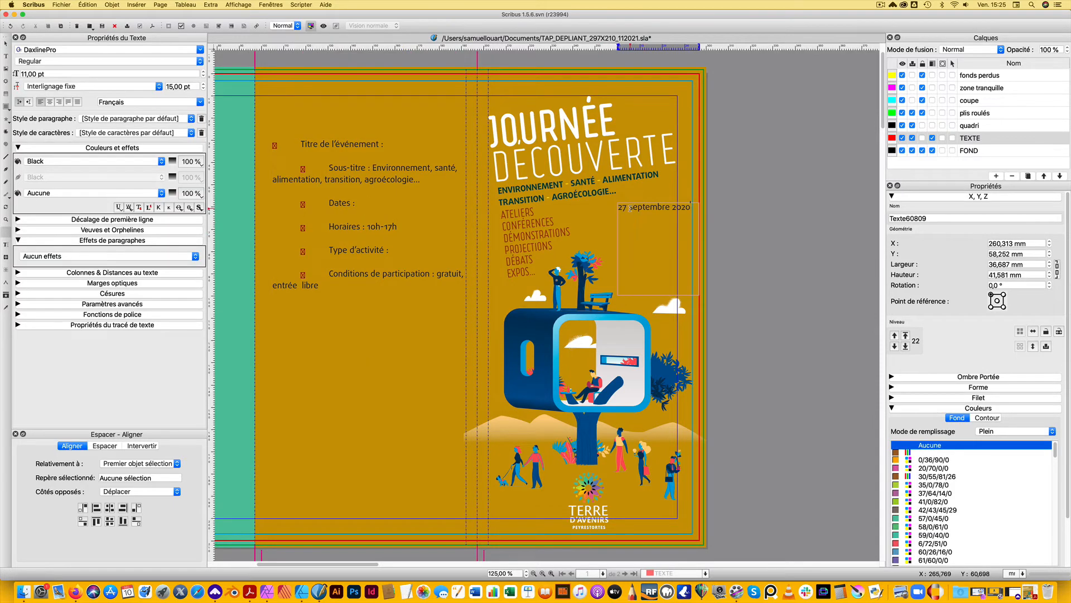
{"action": "key", "text": "BackSpace"}
{"action": "key", "text": "Return"}
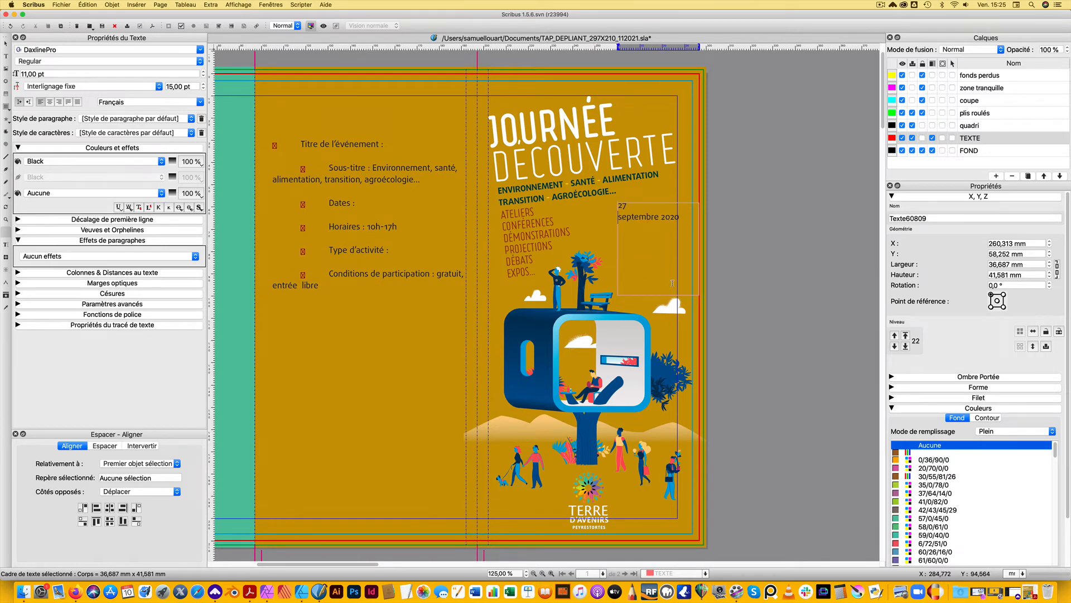
{"action": "key", "text": "Return"}
Enlarge the day number "27" in the date frame to 42 pt
{"action": "left_click_drag", "start_coordinate": [626, 208], "coordinate": [603, 202]}
{"action": "left_click_drag", "start_coordinate": [616, 204], "coordinate": [619, 205]}
{"action": "scroll", "coordinate": [204, 73], "scroll_direction": "up", "scroll_amount": 20}
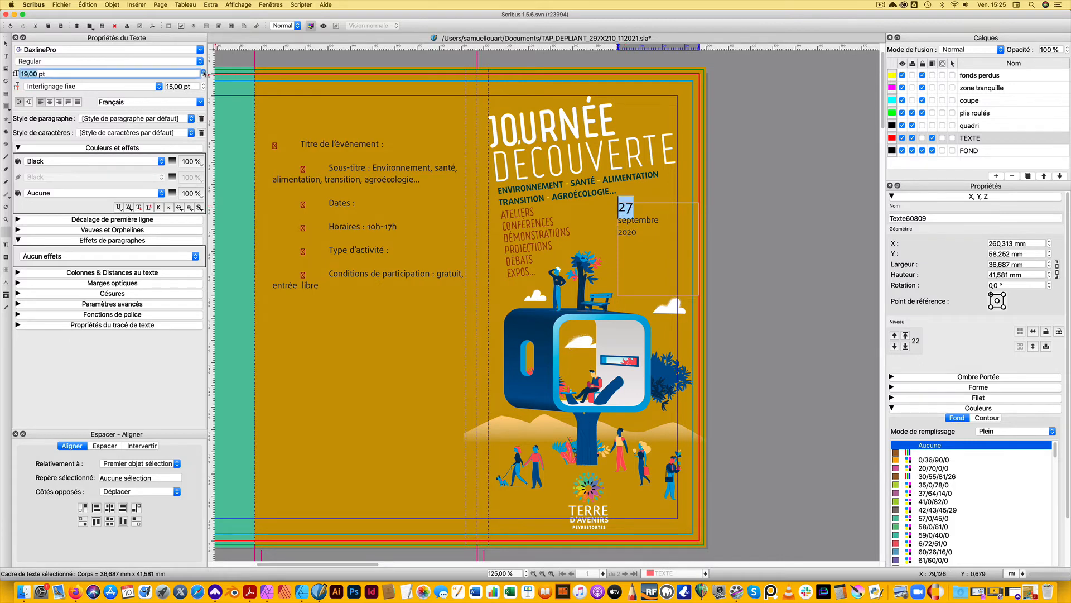
{"action": "left_click", "coordinate": [649, 215]}
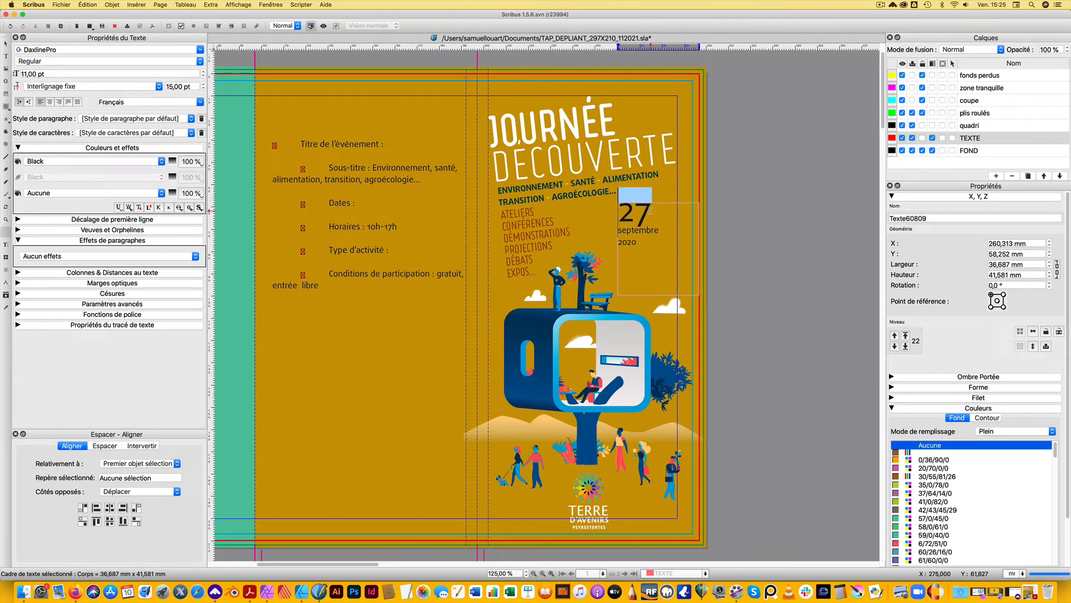
Apply the TITRAILLE paragraph style to the day number "27"
{"action": "left_click_drag", "start_coordinate": [627, 211], "coordinate": [618, 211]}
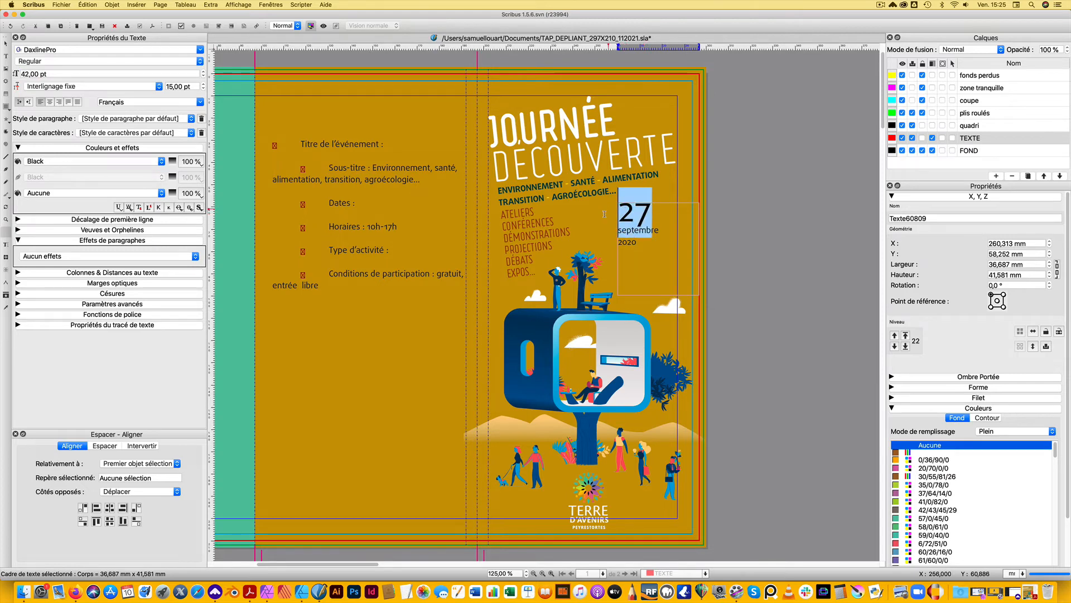
{"action": "left_click", "coordinate": [200, 51]}
{"action": "key", "text": "Escape"}
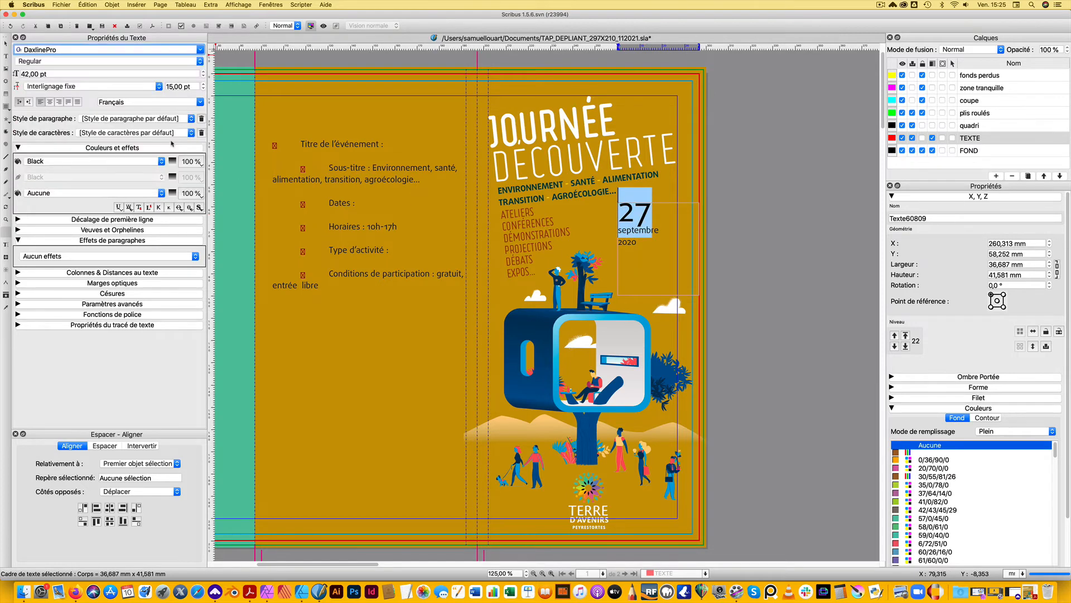
{"action": "left_click", "coordinate": [137, 118]}
{"action": "left_click", "coordinate": [134, 144]}
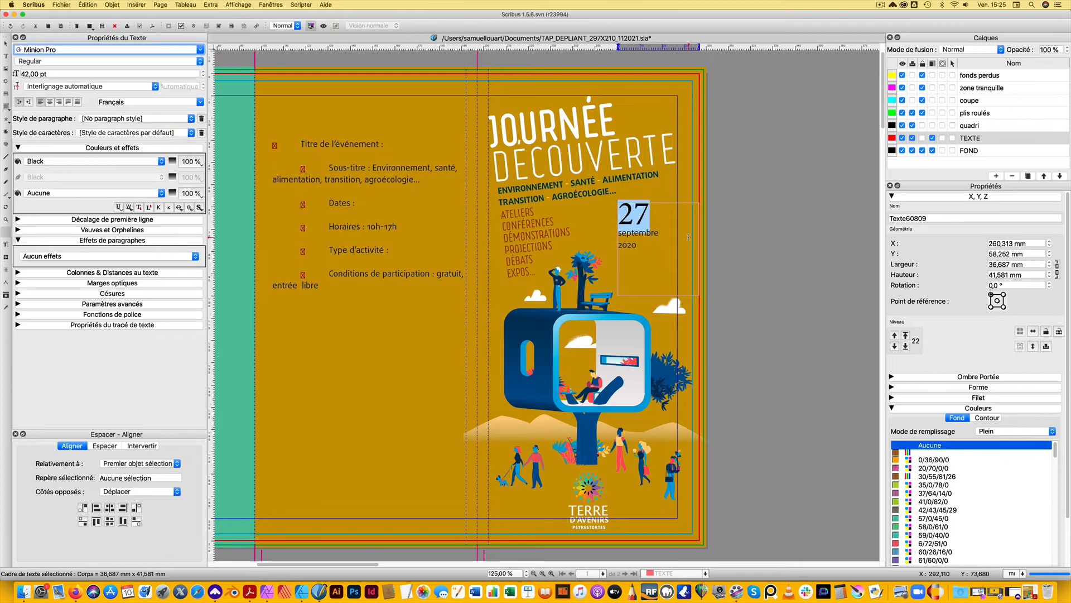
Replace "septembre" with "SEPT." in the date frame
{"action": "left_click", "coordinate": [659, 245]}
{"action": "triple_click", "coordinate": [637, 245]}
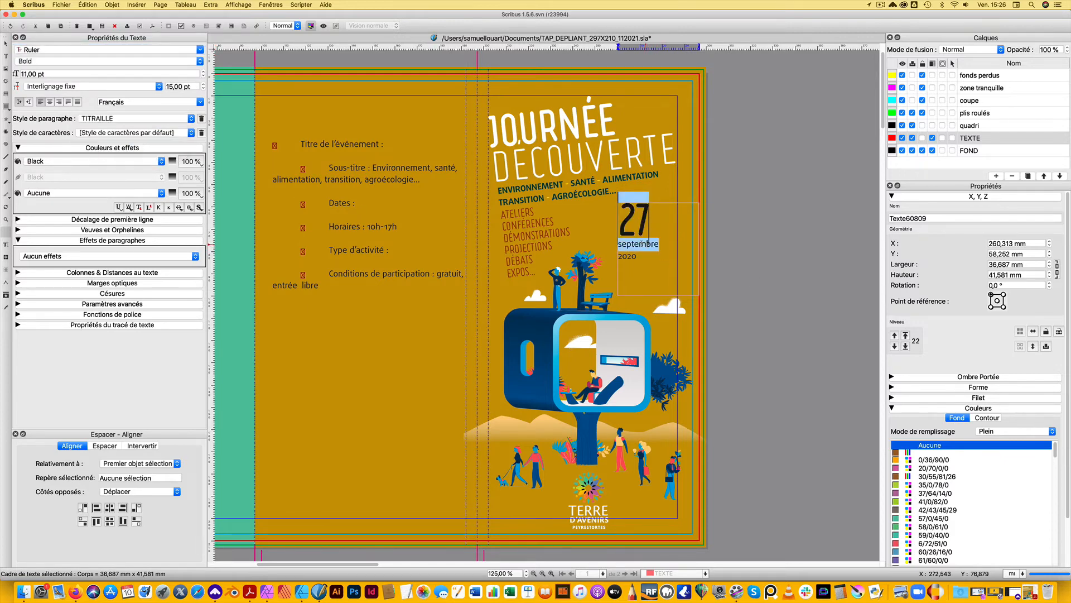
{"action": "left_click", "coordinate": [638, 244]}
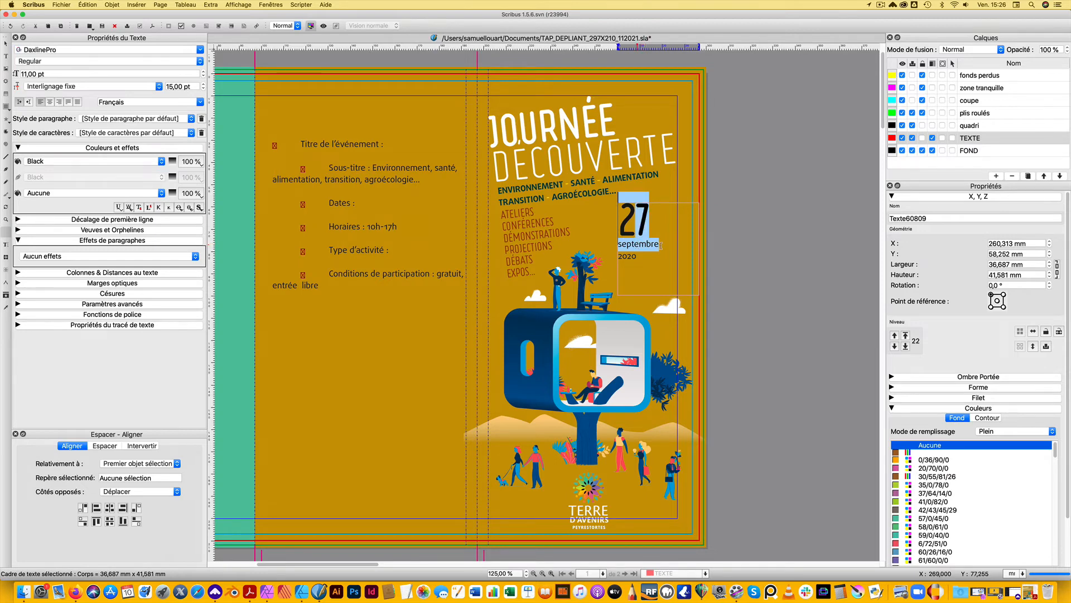
{"action": "type", "text": "SE."}
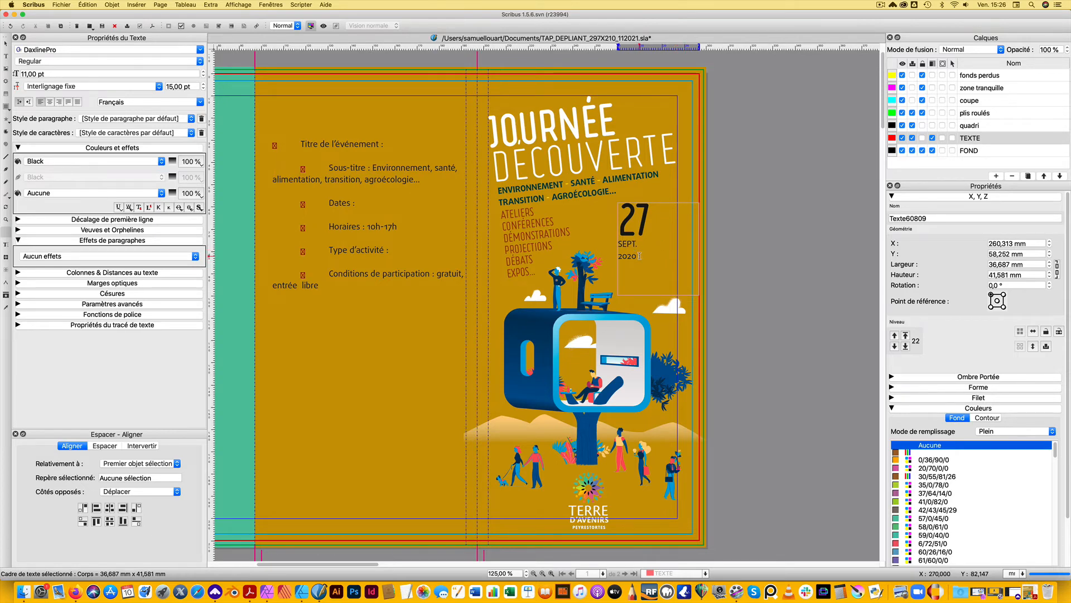
Set the font size of the "SEPT." and "2020" lines to 19 pt
{"action": "left_click_drag", "start_coordinate": [640, 256], "coordinate": [617, 243]}
{"action": "left_click", "coordinate": [204, 72]}
{"action": "left_click", "coordinate": [203, 72]}
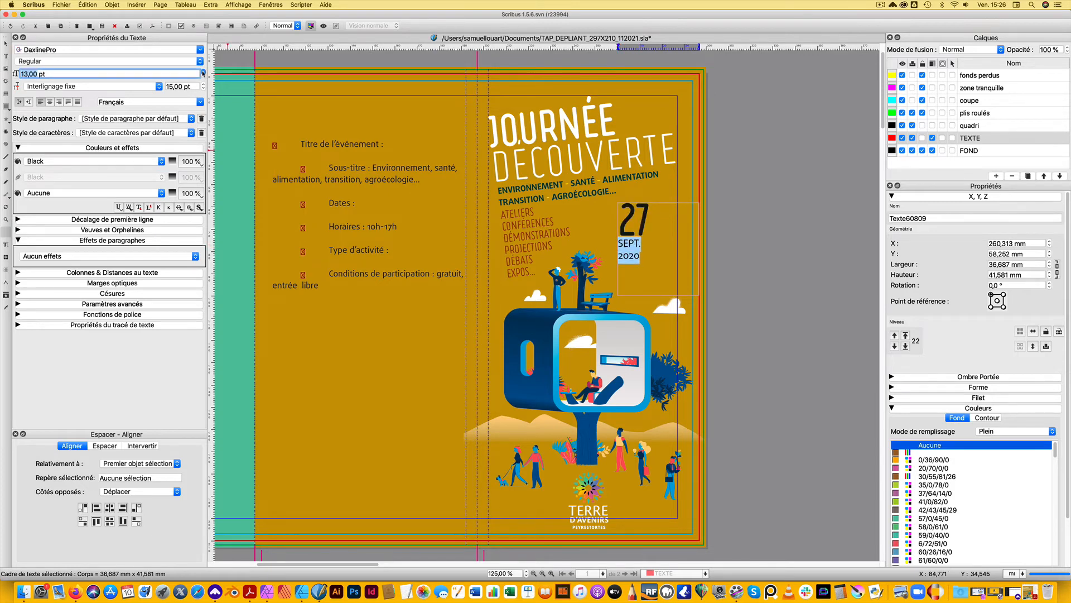
{"action": "left_click", "coordinate": [203, 72]}
{"action": "left_click", "coordinate": [203, 72]}
{"action": "left_click", "coordinate": [203, 72]}
{"action": "left_click", "coordinate": [203, 72]}
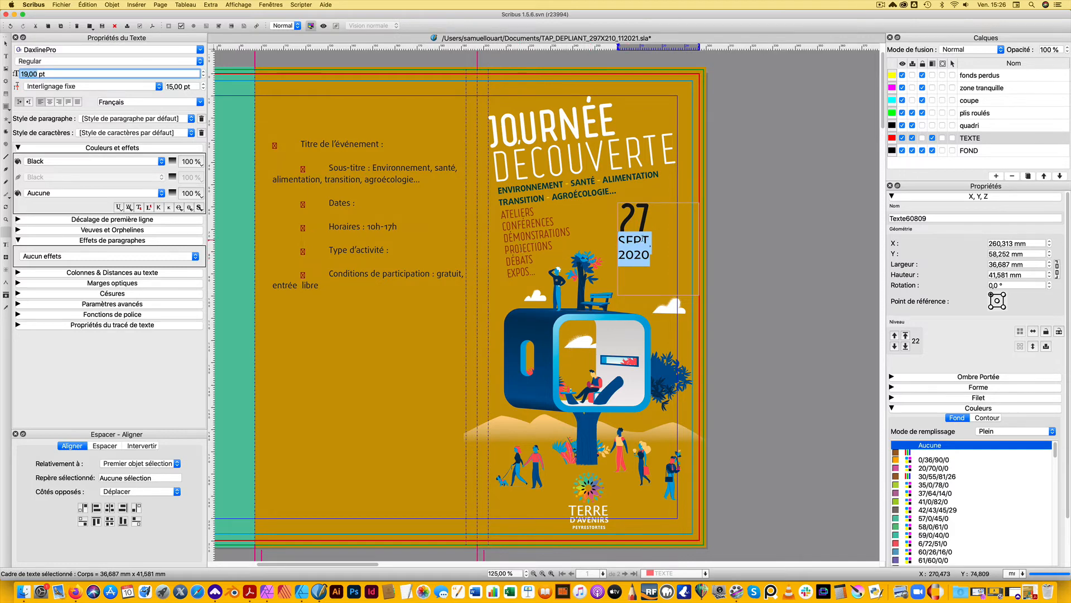
Set the year "2020" in the DaxlinePro ExtraBold weight
{"action": "left_click", "coordinate": [649, 255]}
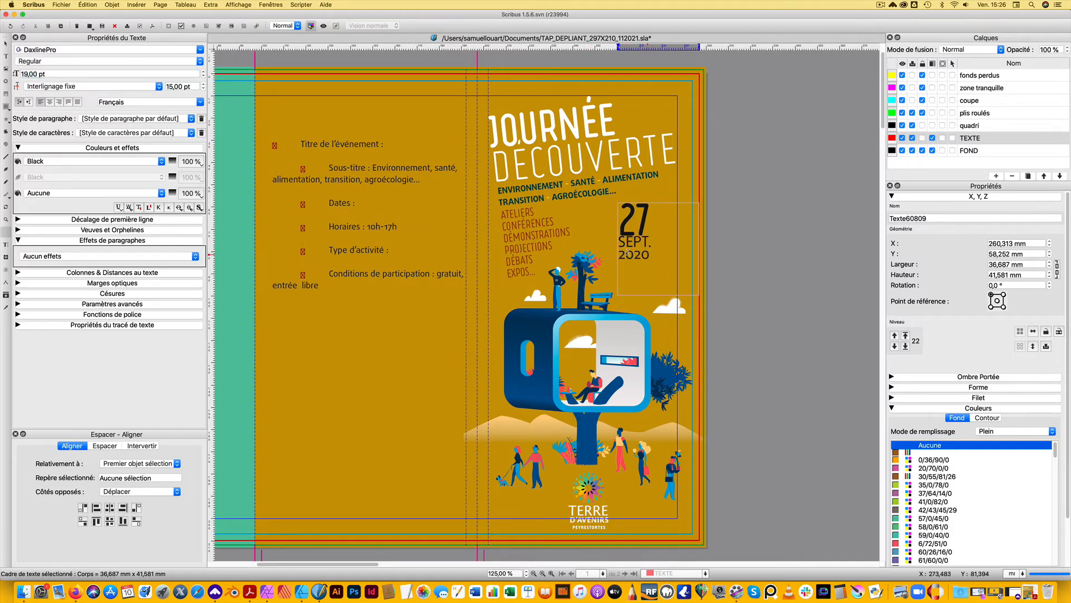
{"action": "left_click_drag", "start_coordinate": [649, 255], "coordinate": [619, 253]}
{"action": "left_click", "coordinate": [184, 62]}
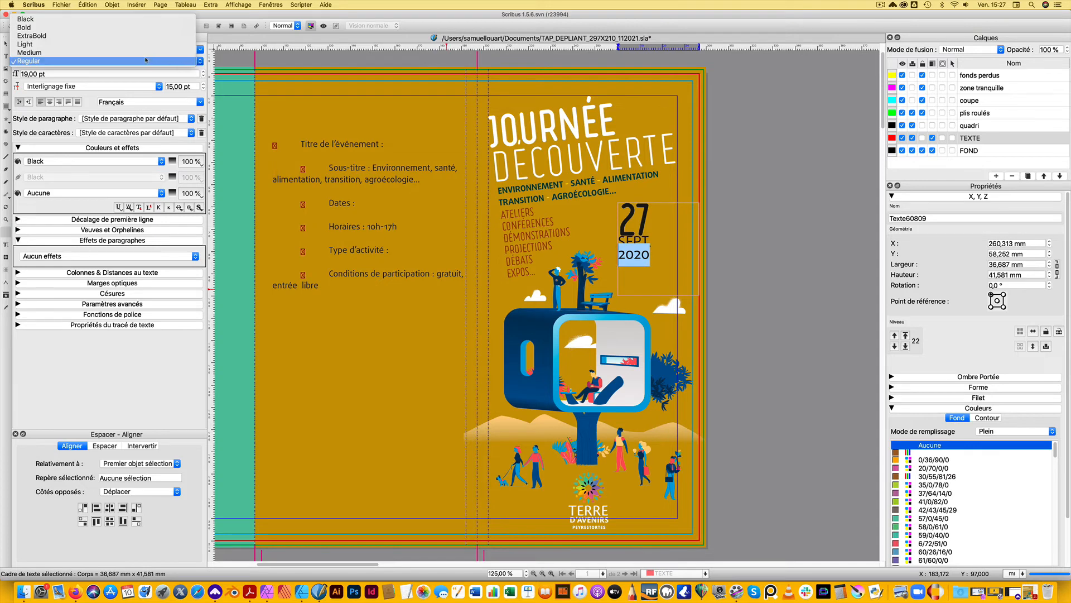
{"action": "left_click", "coordinate": [106, 53]}
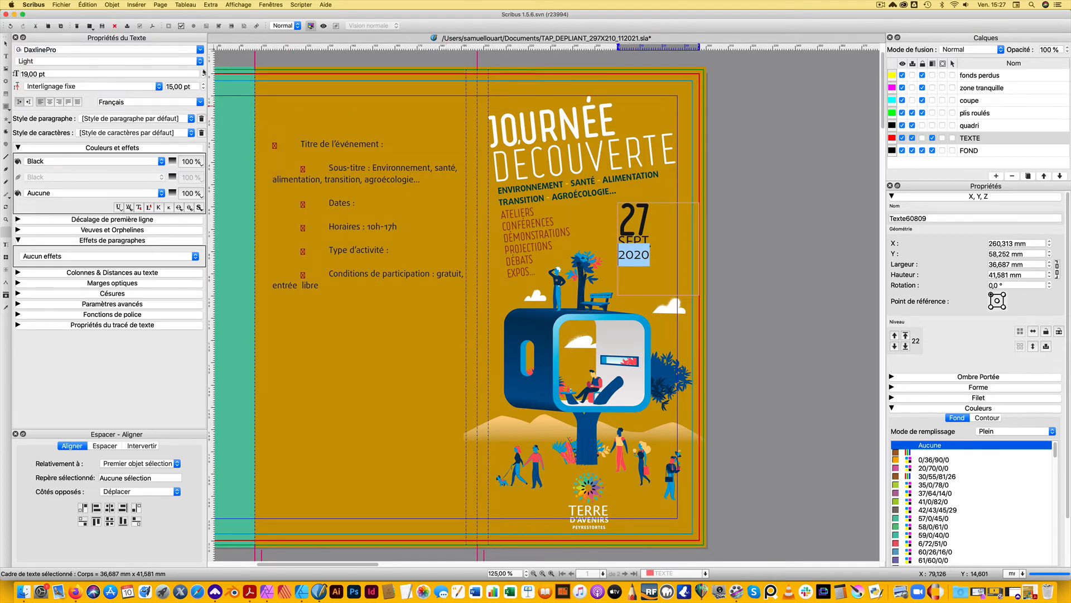
{"action": "left_click", "coordinate": [199, 61]}
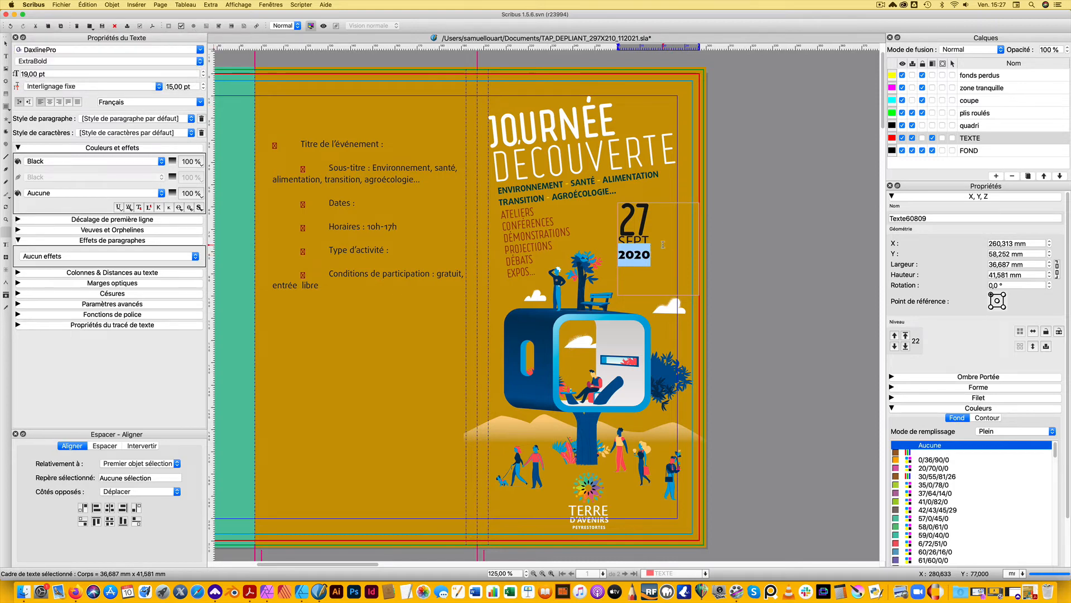
Set "SEPT." in the DaxlinePro Light weight at 18 pt
{"action": "left_click", "coordinate": [637, 242]}
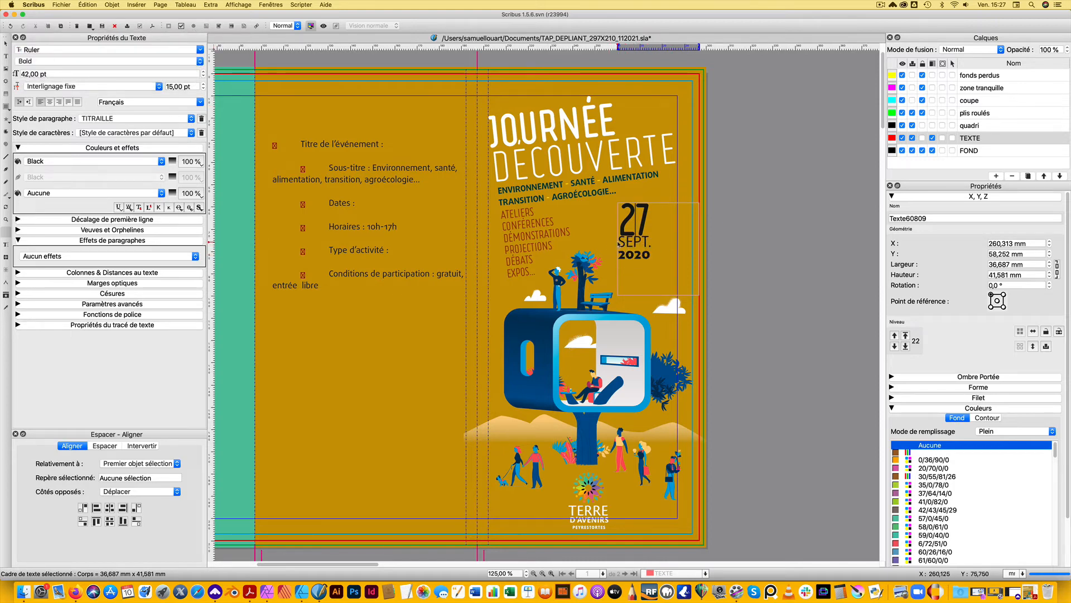
{"action": "left_click_drag", "start_coordinate": [620, 241], "coordinate": [652, 242]}
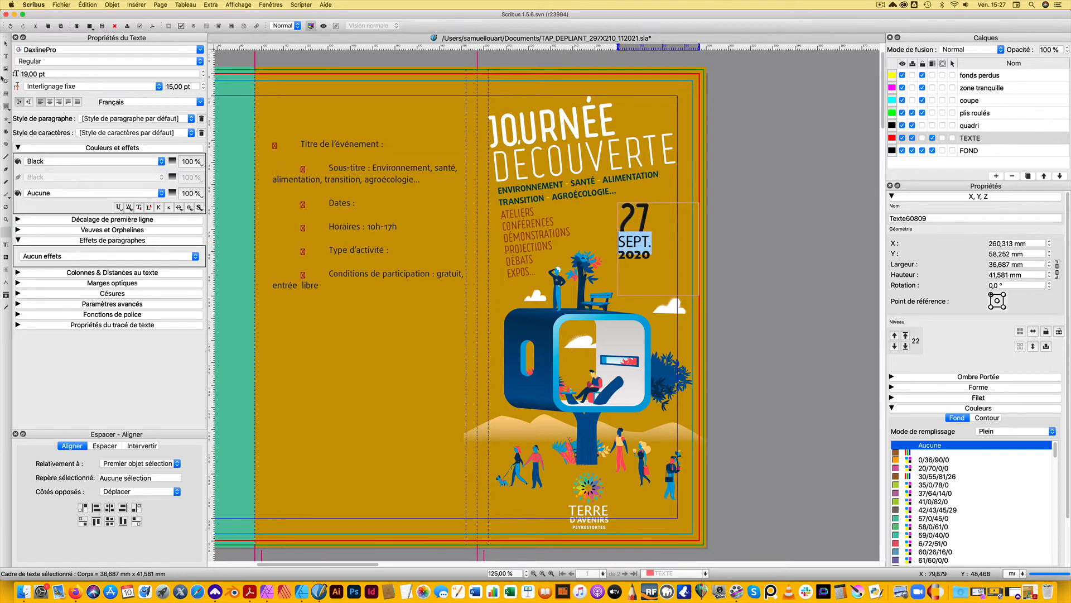
{"action": "left_click", "coordinate": [199, 61]}
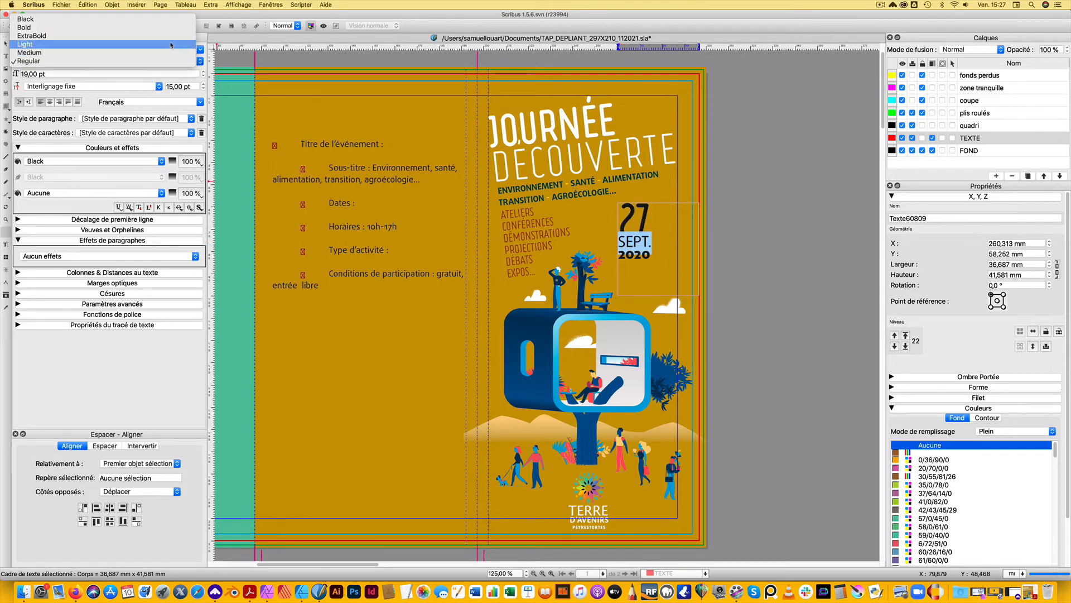
{"action": "left_click", "coordinate": [171, 46]}
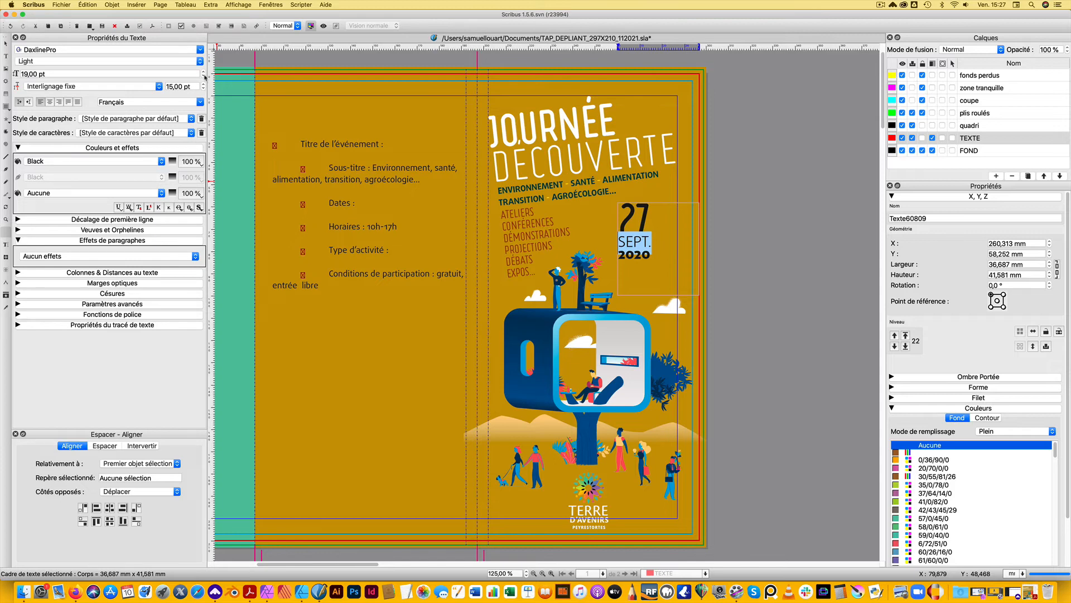
{"action": "left_click", "coordinate": [203, 77]}
Increase the fixed line spacing of the "SEPT." line in the date frame
{"action": "left_click", "coordinate": [642, 265]}
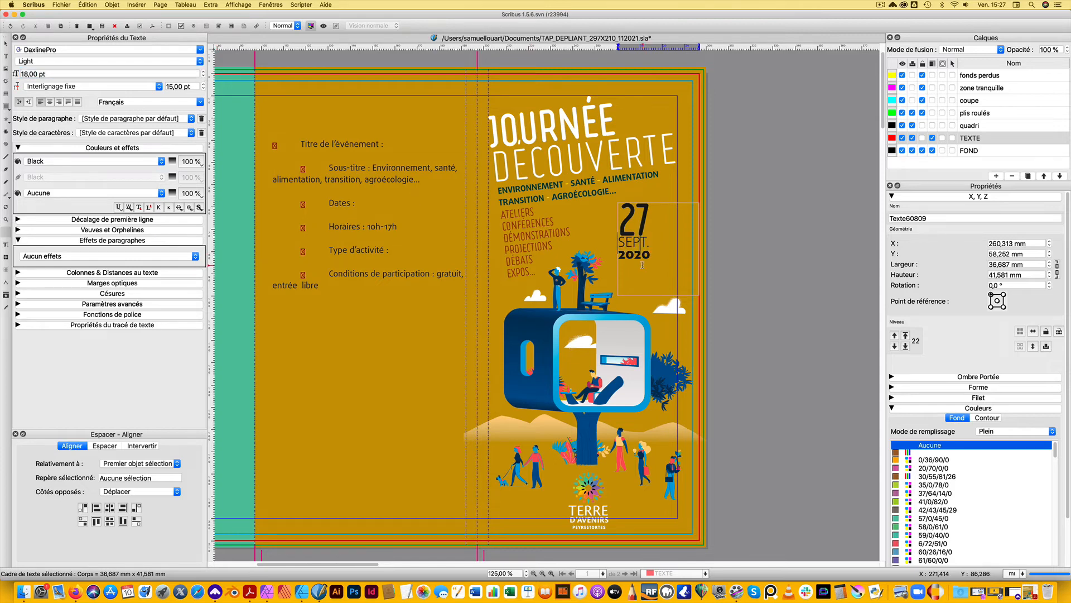
{"action": "left_click", "coordinate": [204, 84]}
{"action": "left_click", "coordinate": [204, 84]}
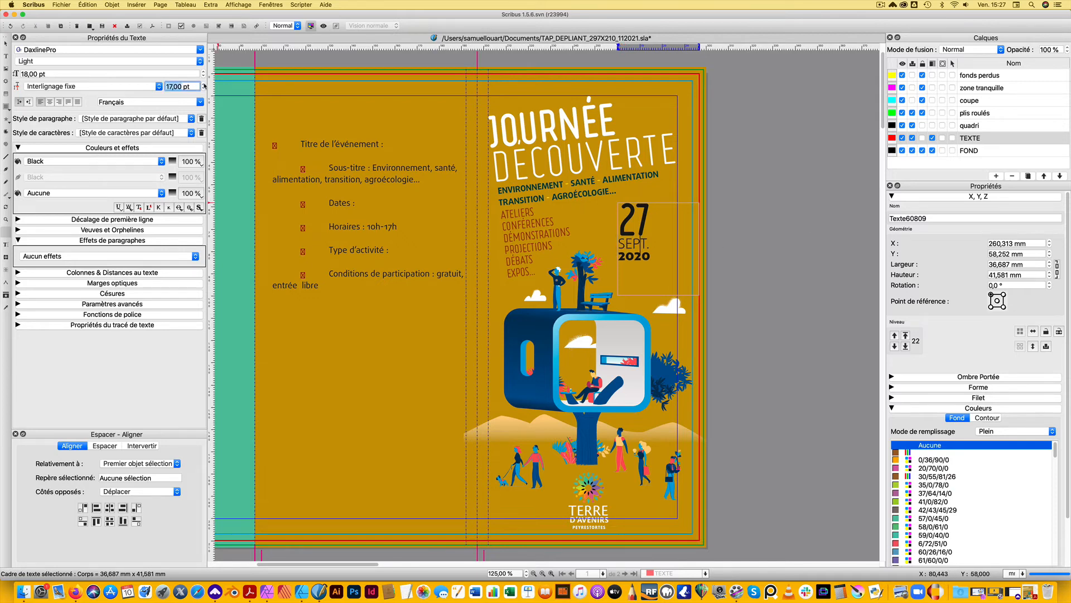
{"action": "left_click", "coordinate": [204, 85]}
{"action": "left_click", "coordinate": [641, 258]}
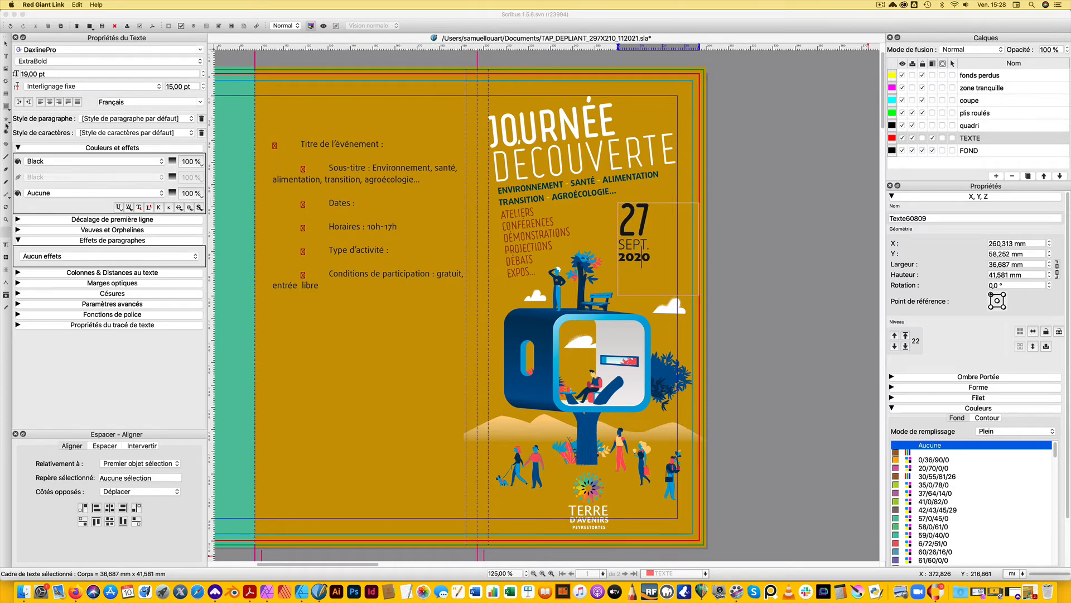
Draw a circle about 35 mm in diameter around the date and remove its outline
{"action": "left_click", "coordinate": [9, 110]}
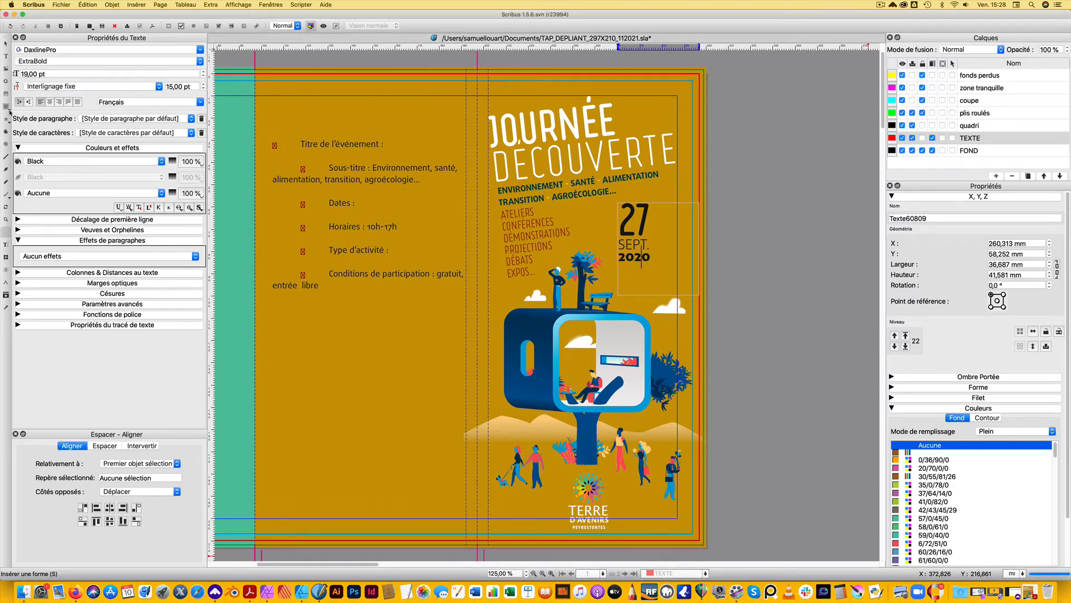
{"action": "left_click", "coordinate": [6, 106]}
{"action": "left_click_drag", "start_coordinate": [590, 213], "coordinate": [670, 300]}
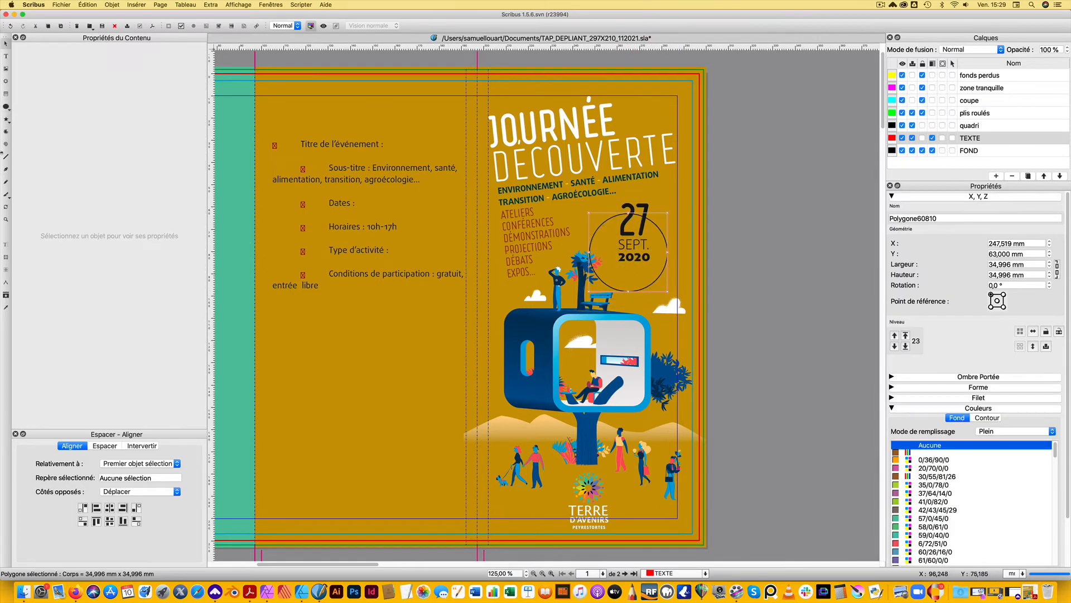
{"action": "left_click", "coordinate": [985, 418]}
{"action": "left_click", "coordinate": [991, 431]}
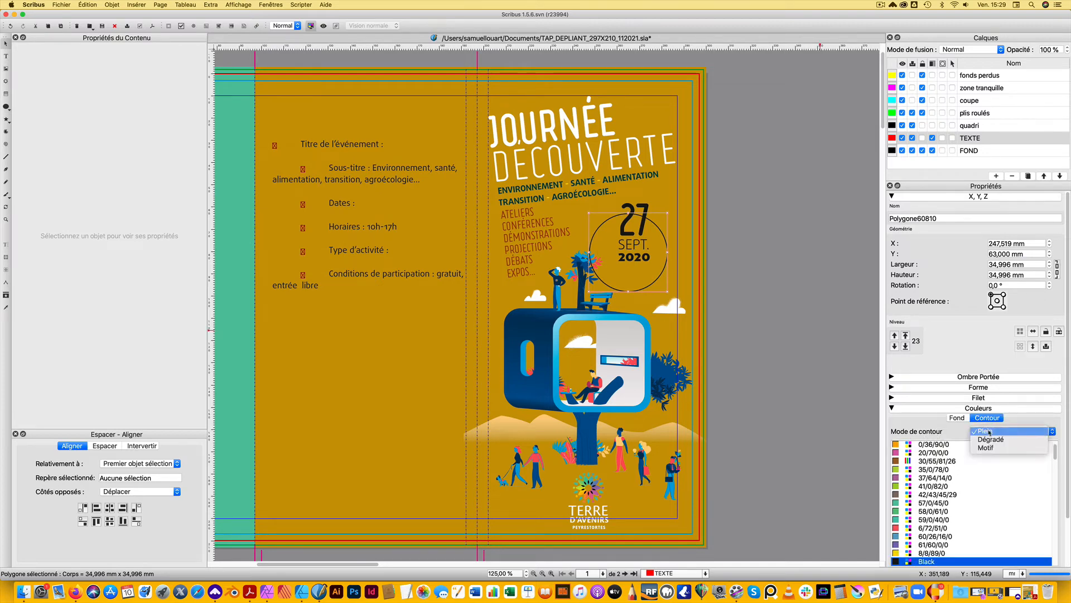
{"action": "left_click", "coordinate": [990, 431]}
Fill the circle with red C=0 M=85 J=98 N=0 and move it to about X 262 mm, Y 51 mm over the date
{"action": "left_click", "coordinate": [957, 419]}
{"action": "scroll", "coordinate": [949, 480], "scroll_direction": "down", "scroll_amount": 2}
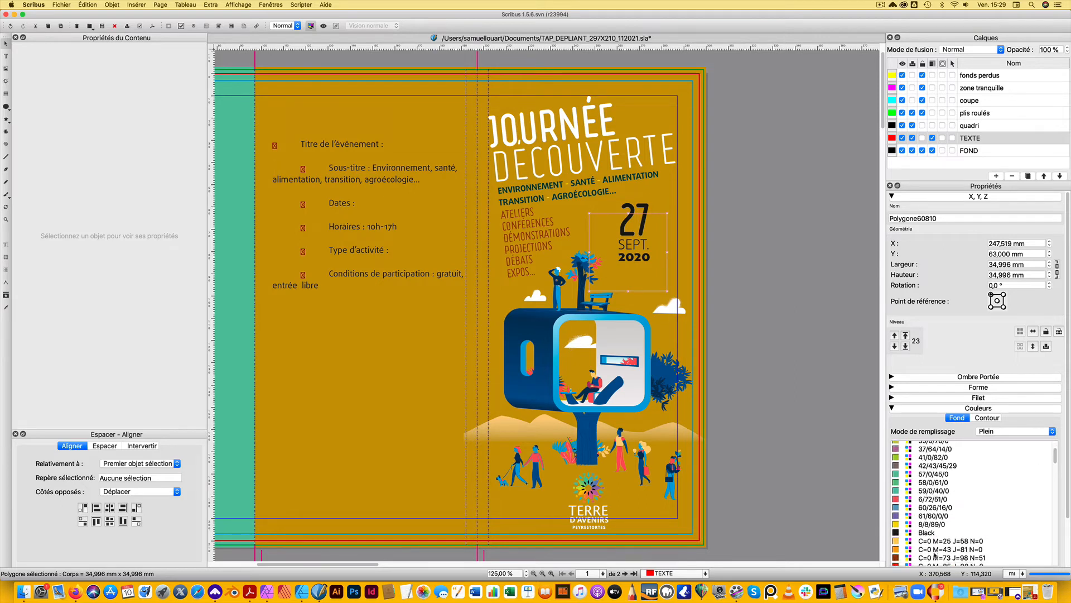
{"action": "left_click", "coordinate": [937, 564]}
{"action": "left_click_drag", "start_coordinate": [628, 269], "coordinate": [662, 238]}
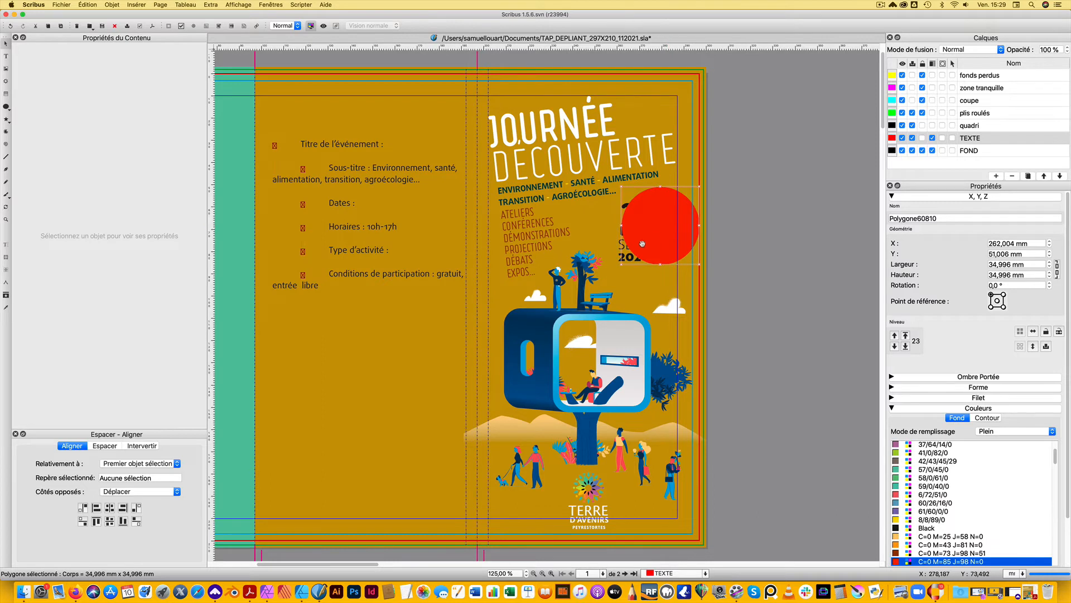
Lower the red circle one level so it sits beneath the date text, and shift it right to about X 267 mm
{"action": "right_click", "coordinate": [661, 217]}
{"action": "mouse_move", "coordinate": [676, 246]}
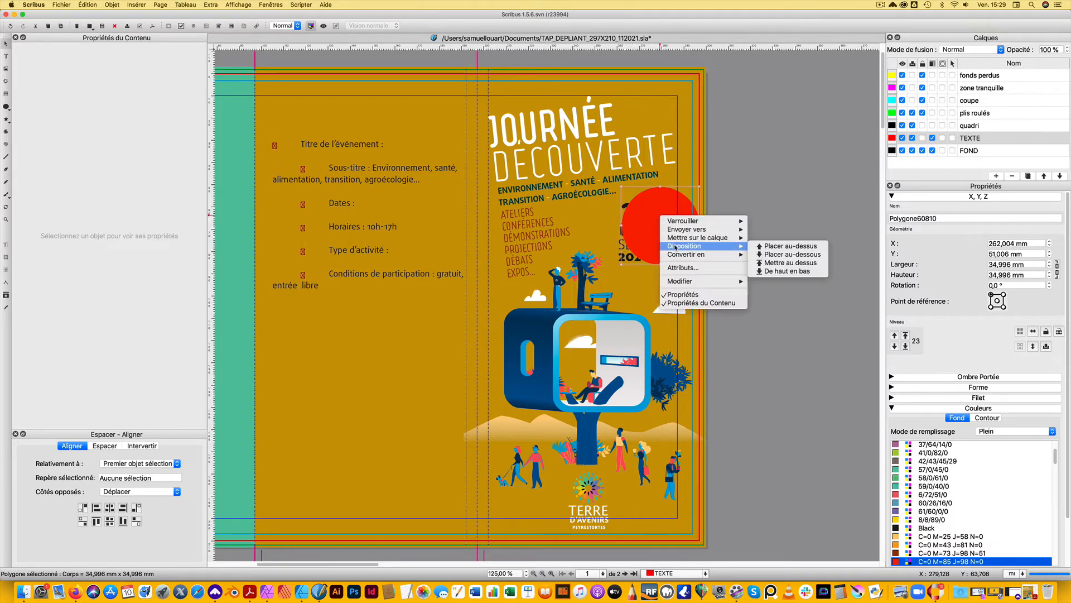
{"action": "left_click", "coordinate": [788, 256]}
{"action": "right_click", "coordinate": [643, 223]}
{"action": "left_click", "coordinate": [729, 212]}
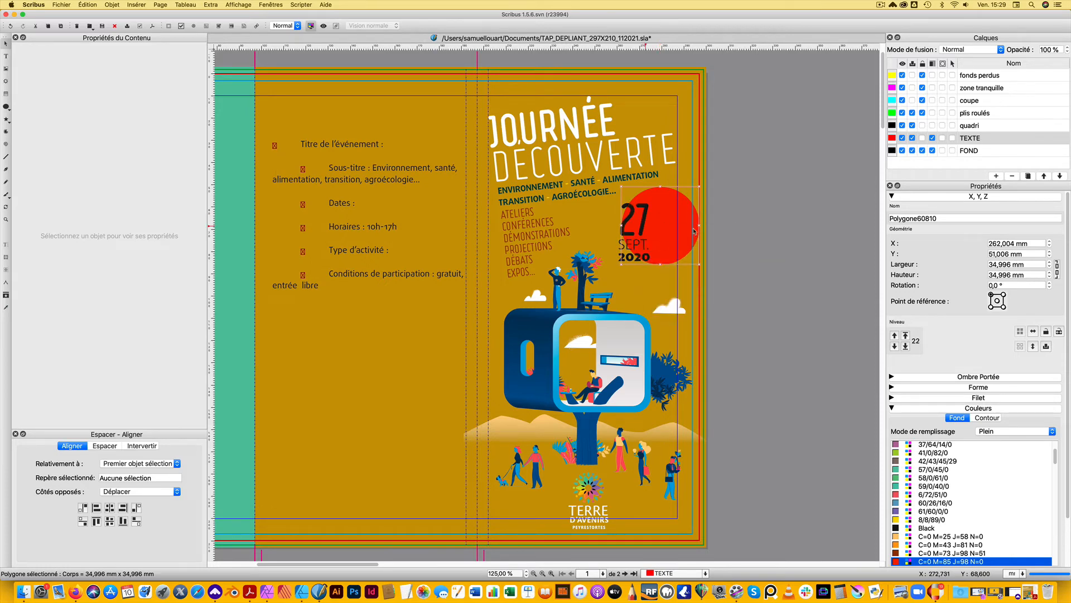
{"action": "left_click_drag", "start_coordinate": [682, 228], "coordinate": [698, 231]}
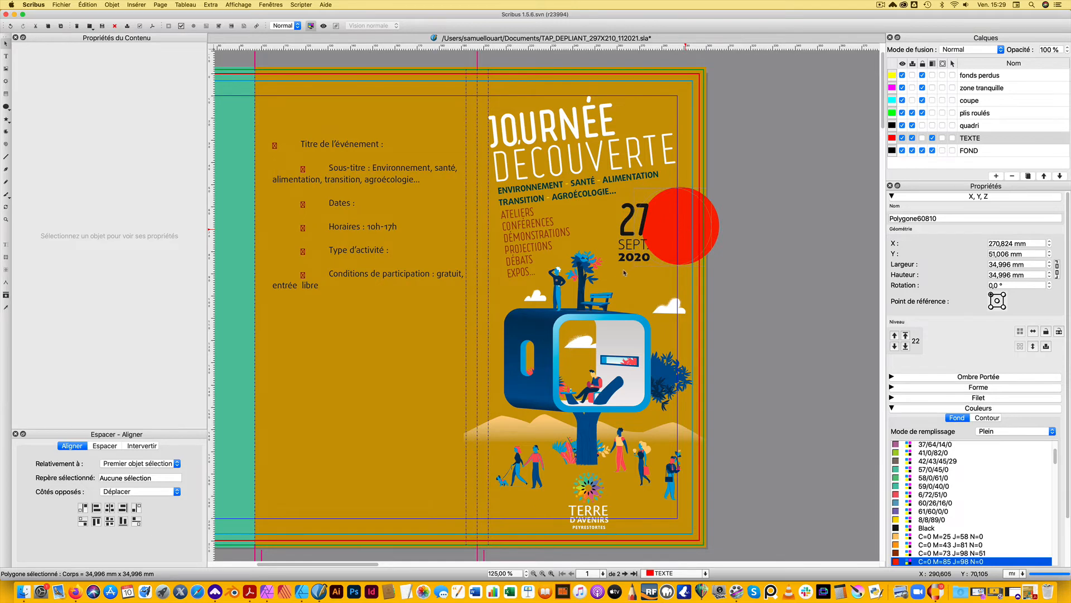
Move the date text frame onto the red circle, at about X 273 mm, Y 56 mm
{"action": "left_click", "coordinate": [629, 252]}
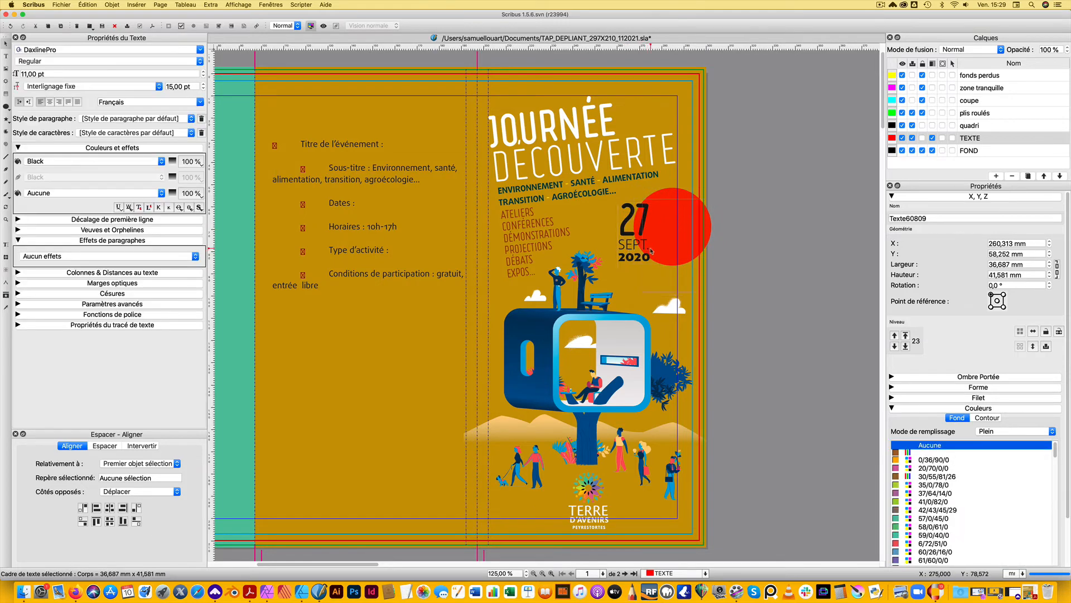
{"action": "left_click_drag", "start_coordinate": [650, 249], "coordinate": [651, 247]}
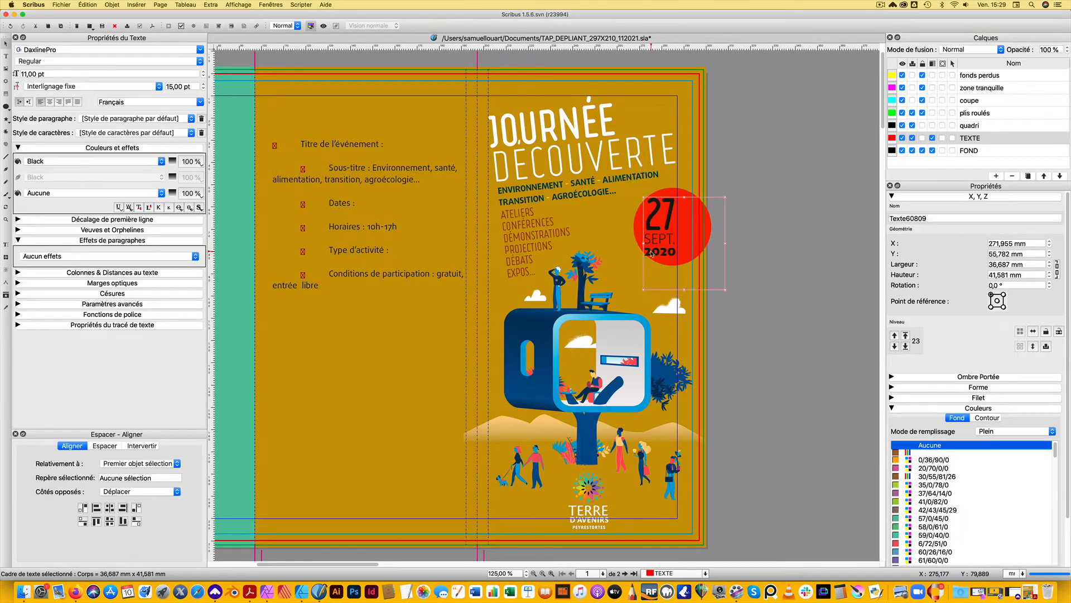
{"action": "key", "text": "Right"}
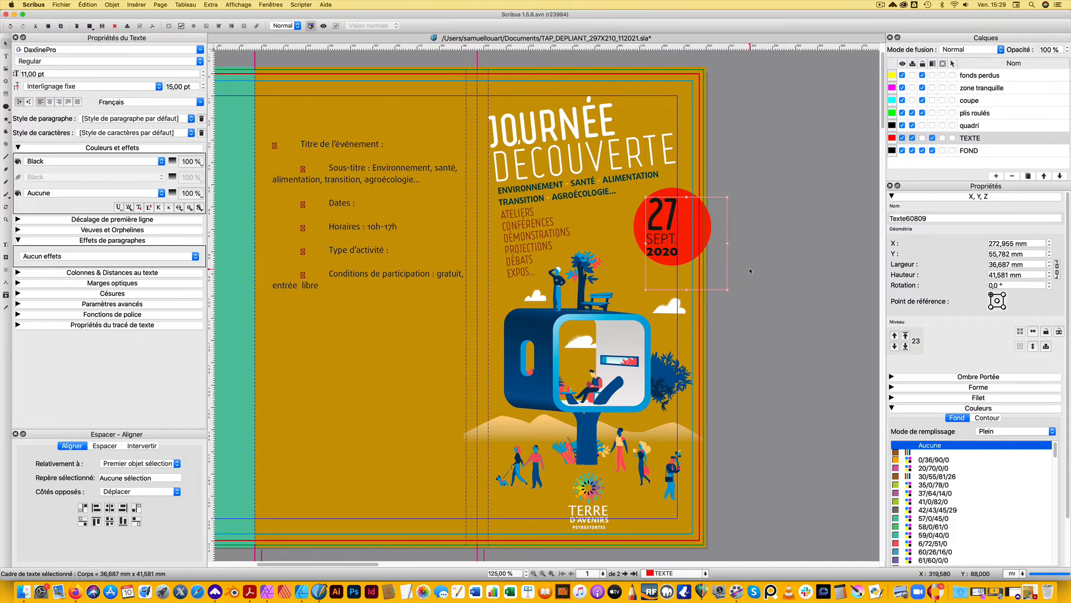
Reposition the red circle behind the date text at about X 265.5 mm, Y 52 mm
{"action": "left_click", "coordinate": [689, 195]}
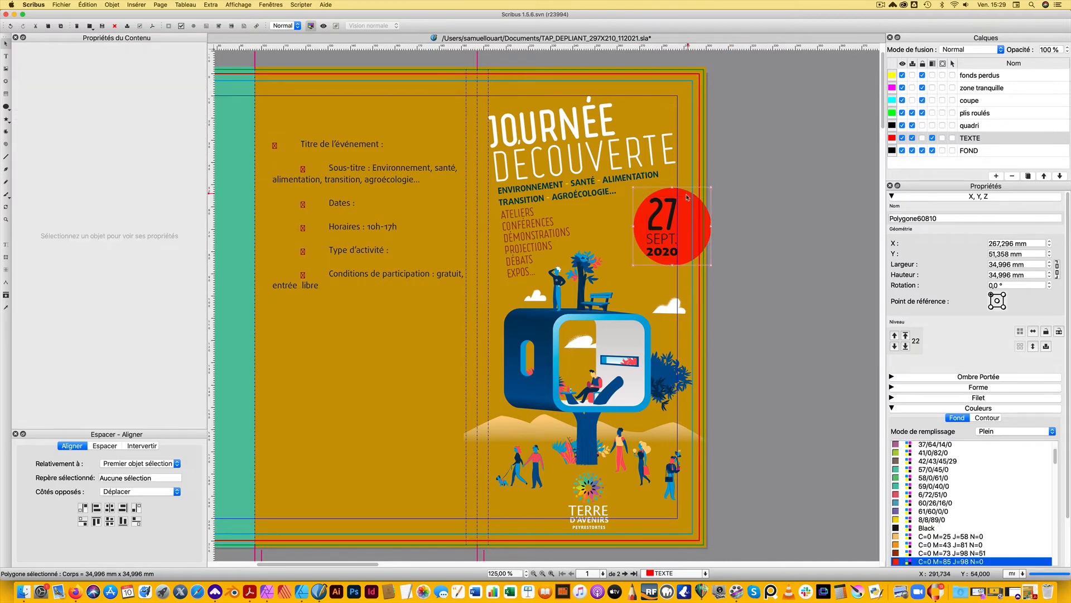
{"action": "left_click_drag", "start_coordinate": [688, 196], "coordinate": [683, 197]}
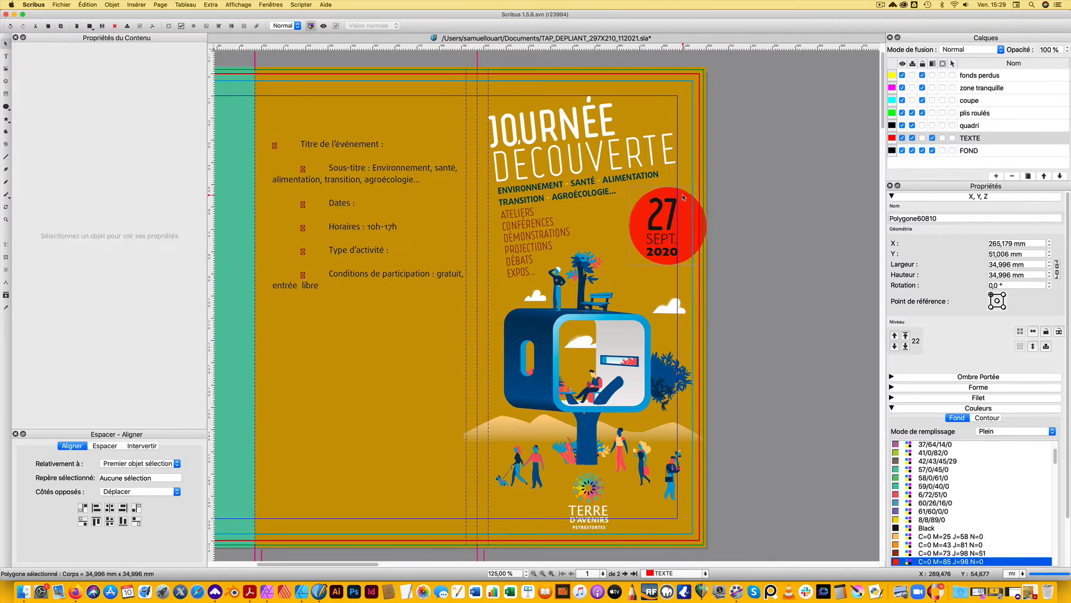
{"action": "key", "text": "Right"}
{"action": "key", "text": "Down"}
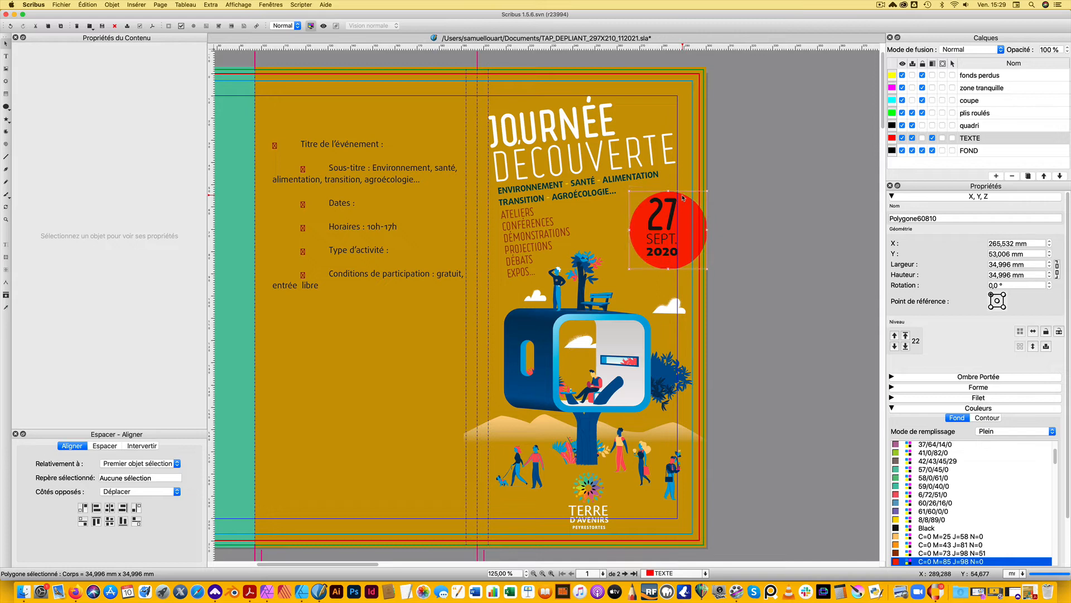
{"action": "key", "text": "Up"}
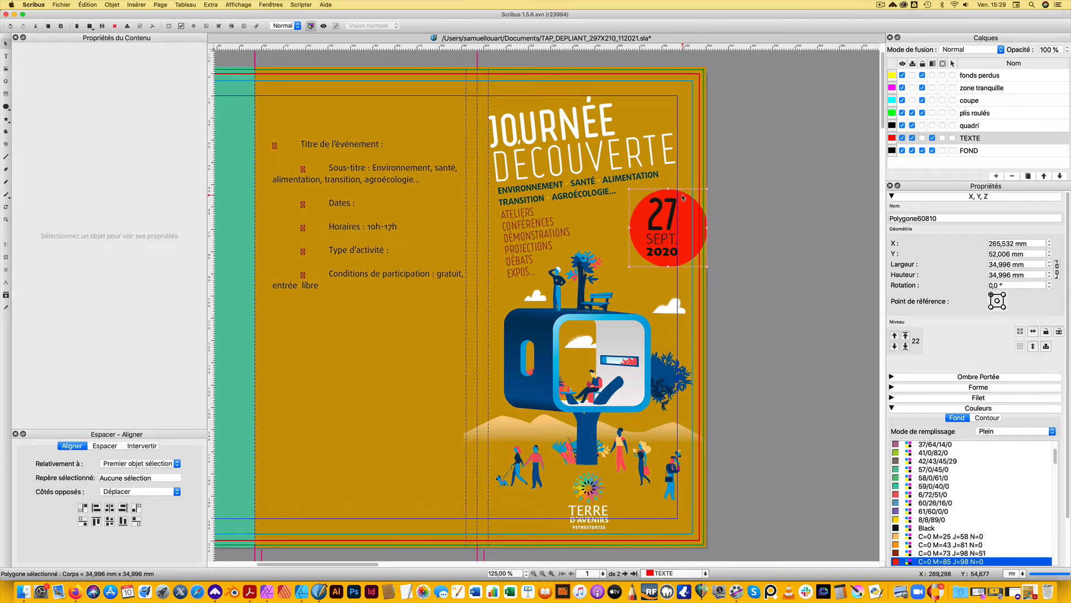
Colour "27" white and "SEPT. 2020" in C=6 M=30 J=87 N=0, and save the document
{"action": "double_click", "coordinate": [682, 209]}
{"action": "left_click_drag", "start_coordinate": [679, 213], "coordinate": [654, 213]}
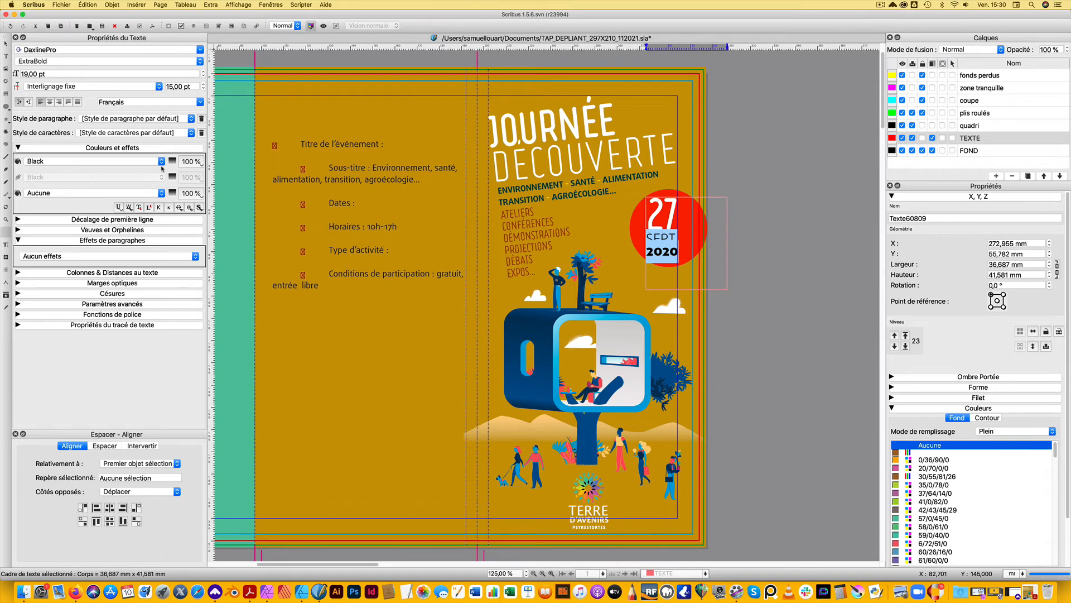
{"action": "left_click", "coordinate": [161, 162]}
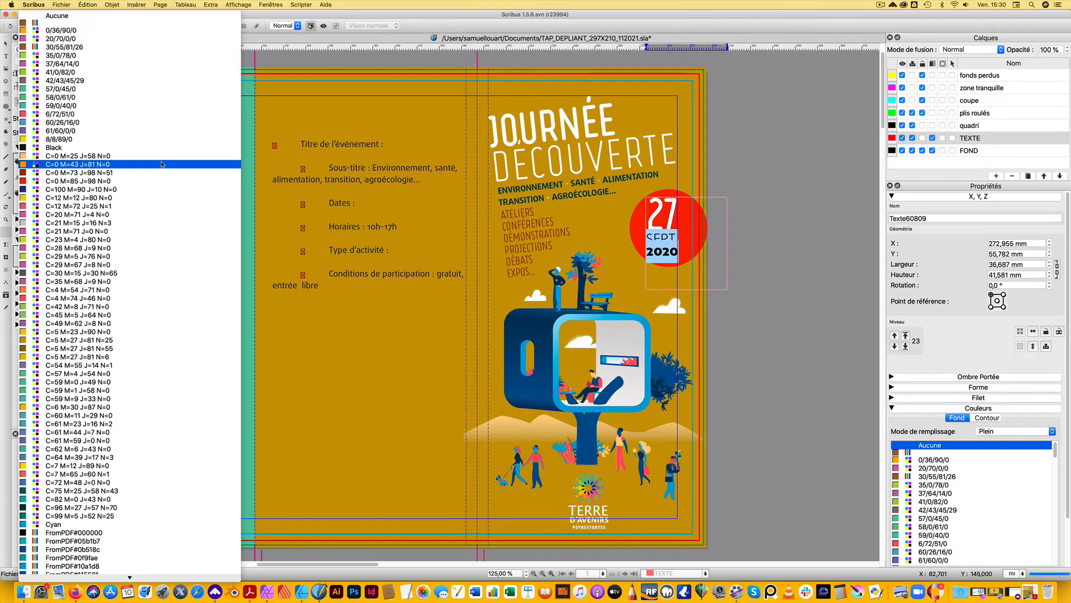
{"action": "left_click", "coordinate": [162, 164]}
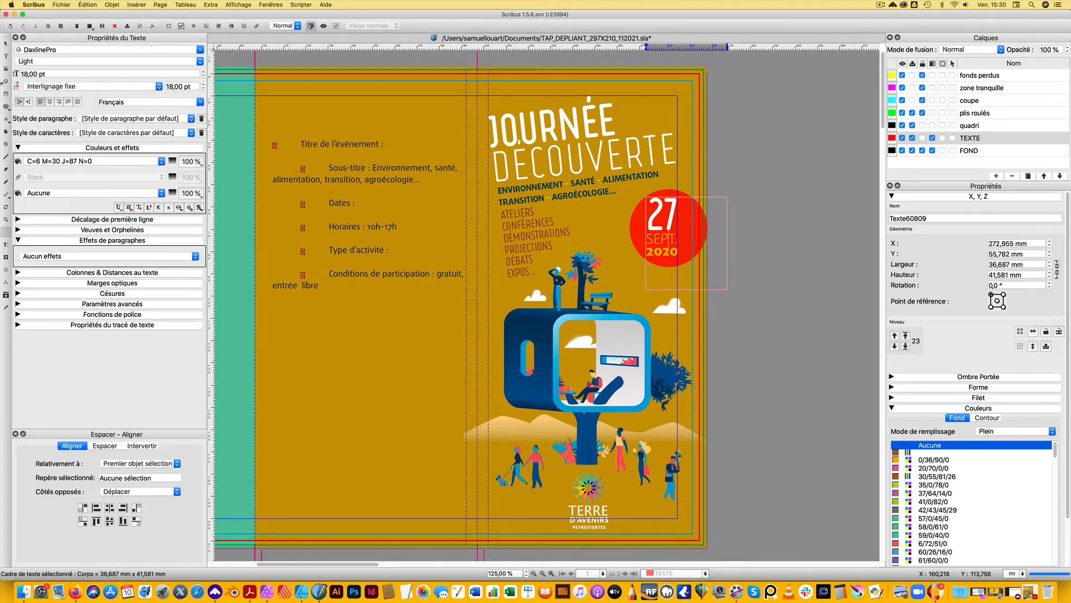
{"action": "left_click", "coordinate": [6, 45]}
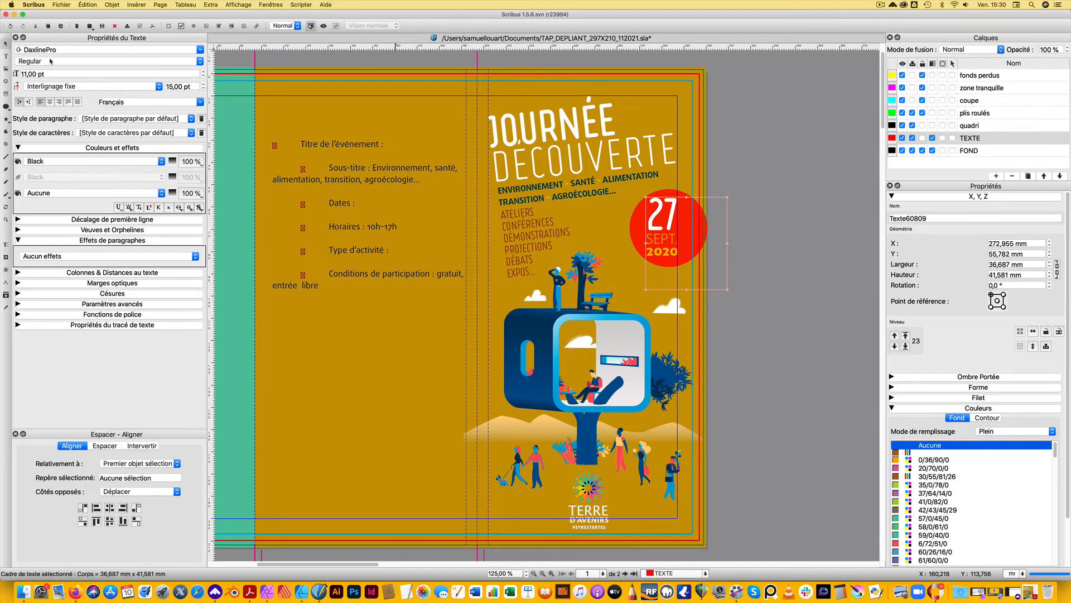
{"action": "left_click", "coordinate": [757, 211]}
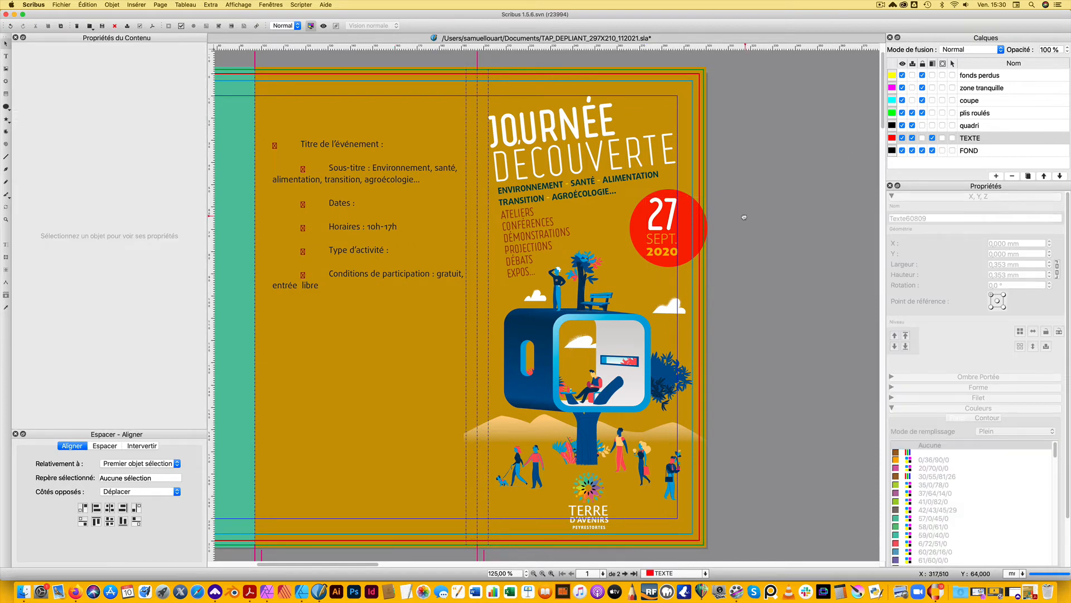
{"action": "key", "text": "super+s"}
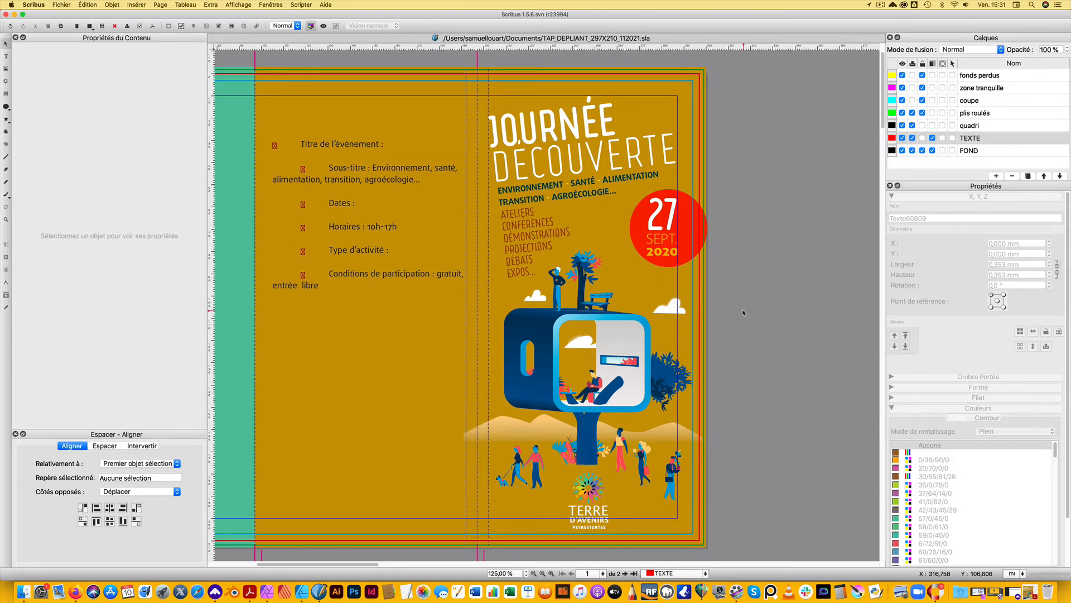
Duplicate the red circle, reduce the copy to about 24 mm in diameter and place it against the left side of the date badge
{"action": "left_click", "coordinate": [691, 217]}
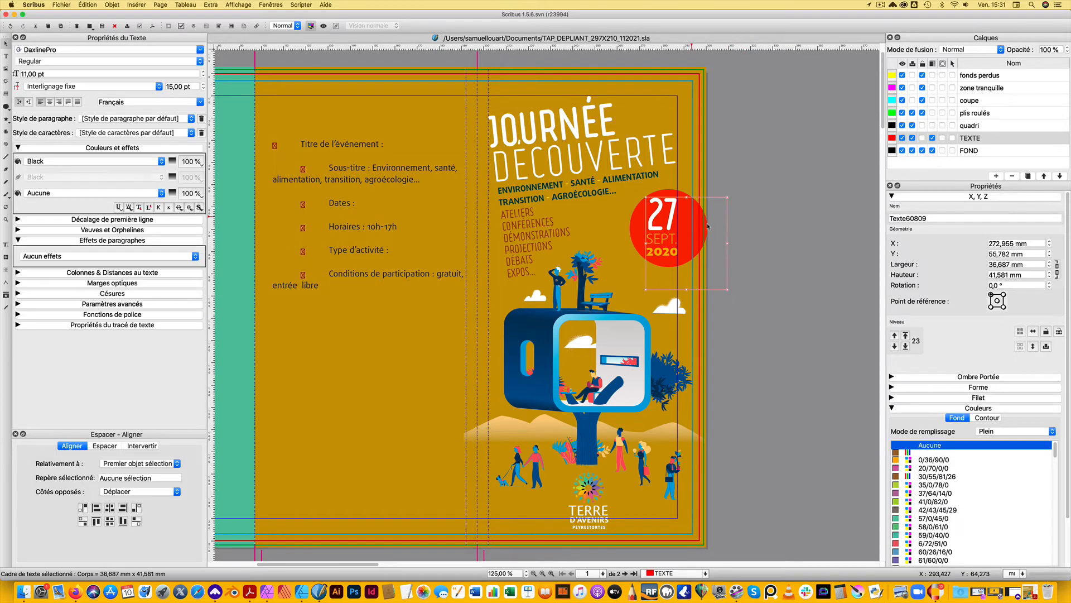
{"action": "left_click", "coordinate": [640, 226]}
{"action": "key", "text": "super+c"}
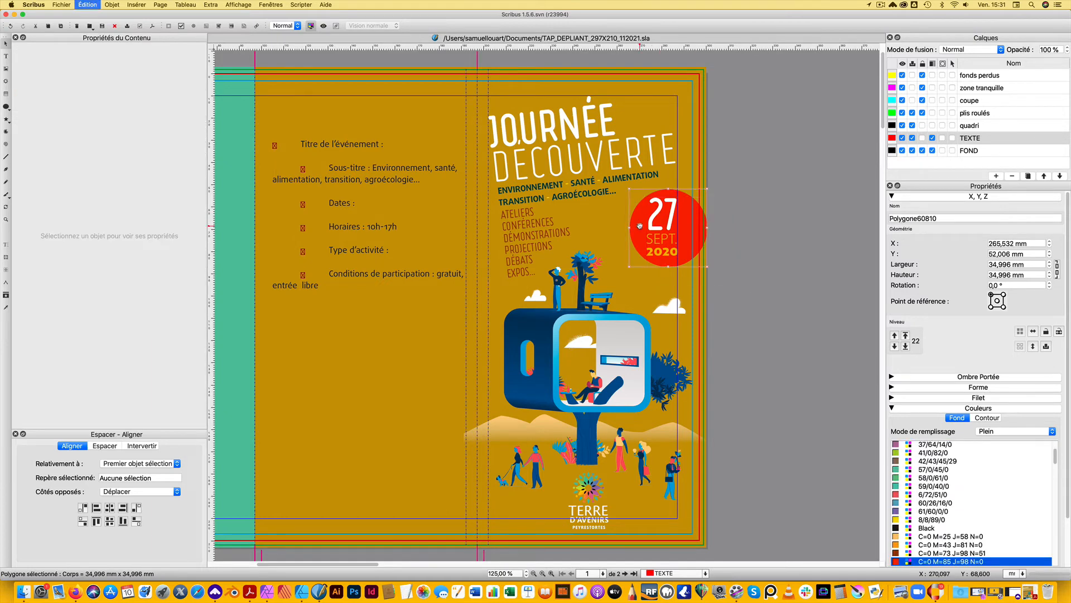
{"action": "key", "text": "super+v"}
{"action": "left_click_drag", "start_coordinate": [595, 230], "coordinate": [591, 229]}
{"action": "left_click_drag", "start_coordinate": [658, 269], "coordinate": [617, 234]}
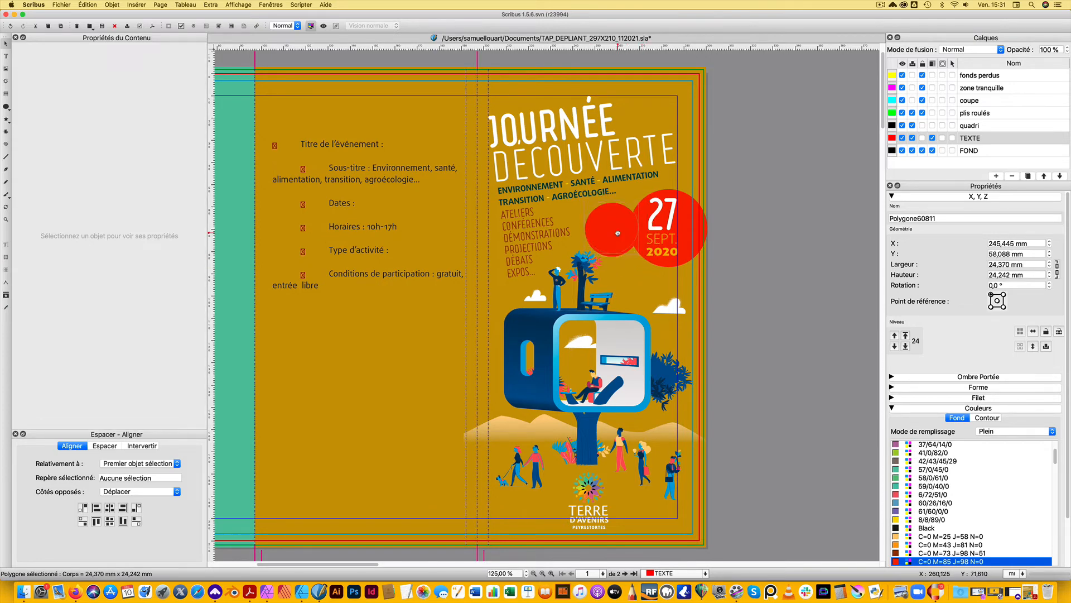
{"action": "left_click", "coordinate": [789, 307]}
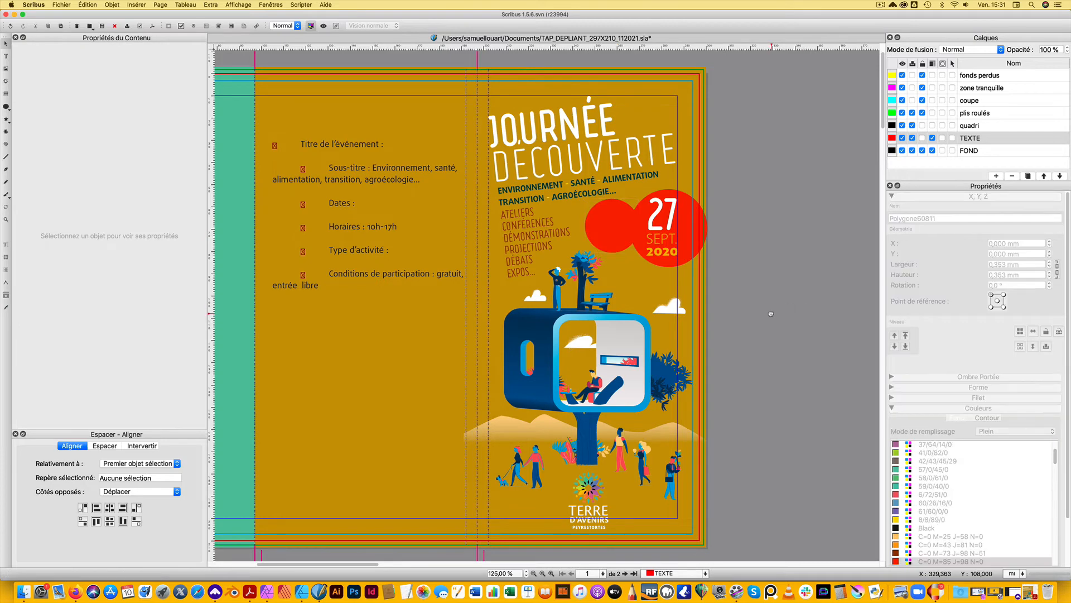
Move the date text and its red circle together slightly up, to about X 266 mm, Y 49 mm
{"action": "left_click", "coordinate": [709, 250]}
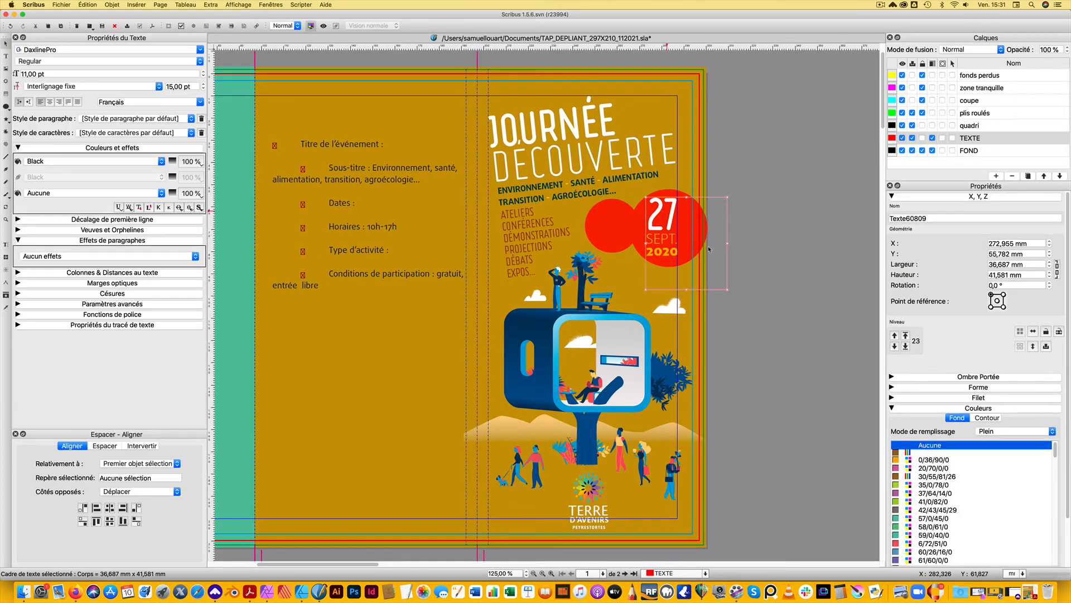
{"action": "left_click", "coordinate": [680, 193], "text": "shift"}
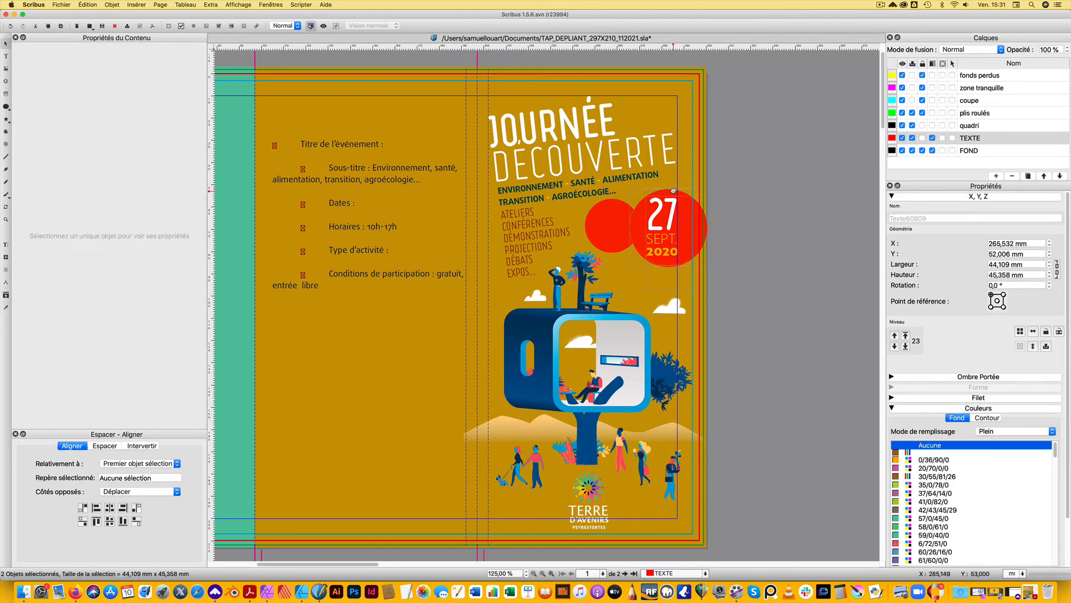
{"action": "left_click_drag", "start_coordinate": [673, 188], "coordinate": [673, 187]}
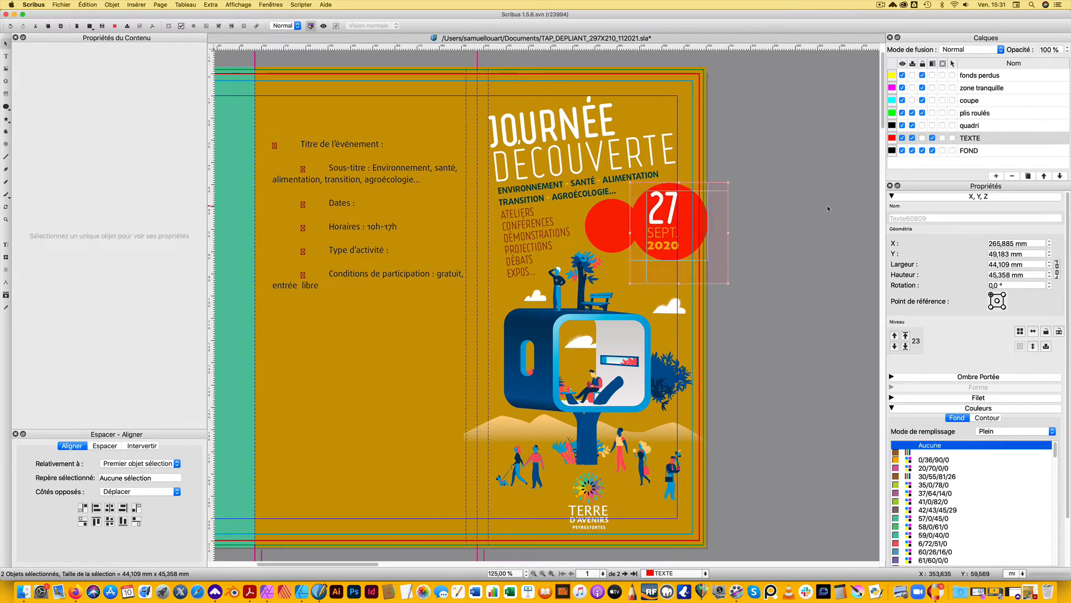
{"action": "left_click", "coordinate": [749, 345]}
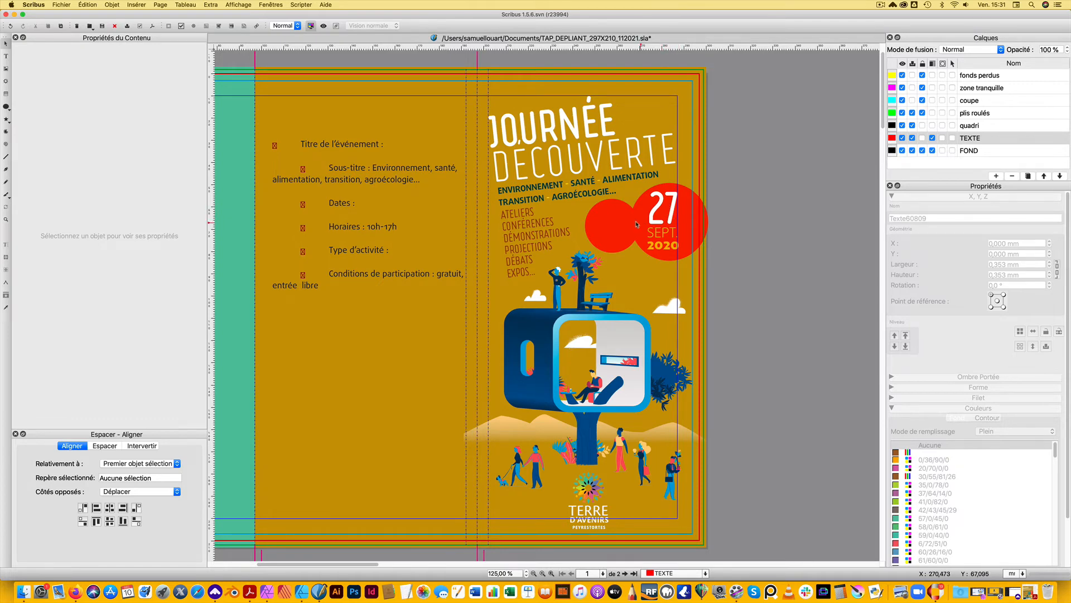
Fill the small circle beside the date badge with dark green C=99 M=5 J=52 N=25
{"action": "left_click", "coordinate": [614, 210]}
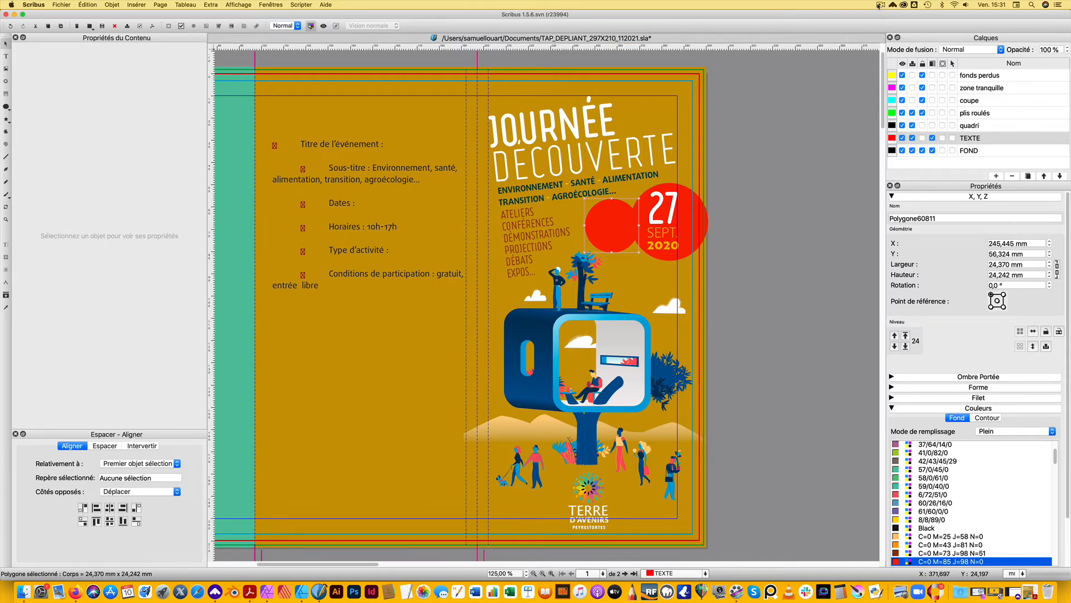
{"action": "left_click", "coordinate": [880, 5]}
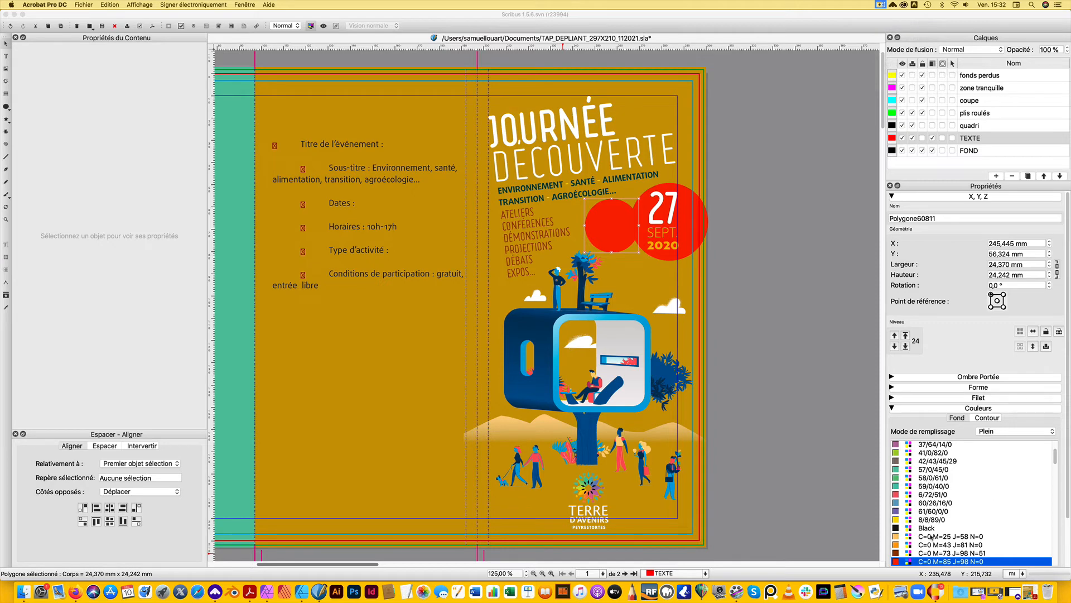
{"action": "left_click_drag", "start_coordinate": [1056, 462], "coordinate": [1054, 506]}
{"action": "left_click", "coordinate": [951, 510]}
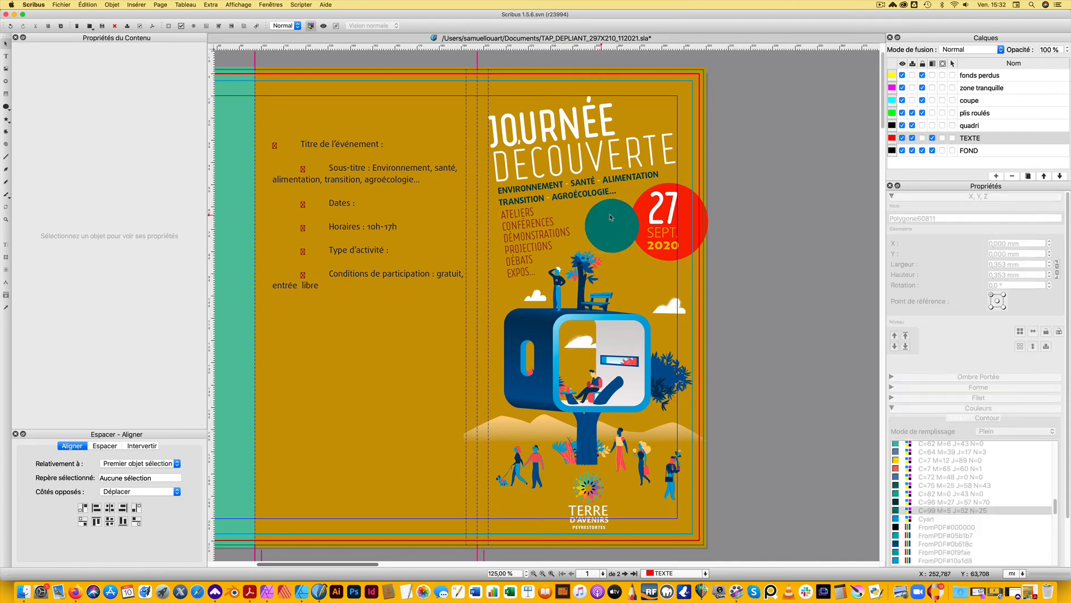
Duplicate the date text frame and place the copy outside the page at about X 317 mm, Y 69 mm
{"action": "left_click", "coordinate": [677, 215]}
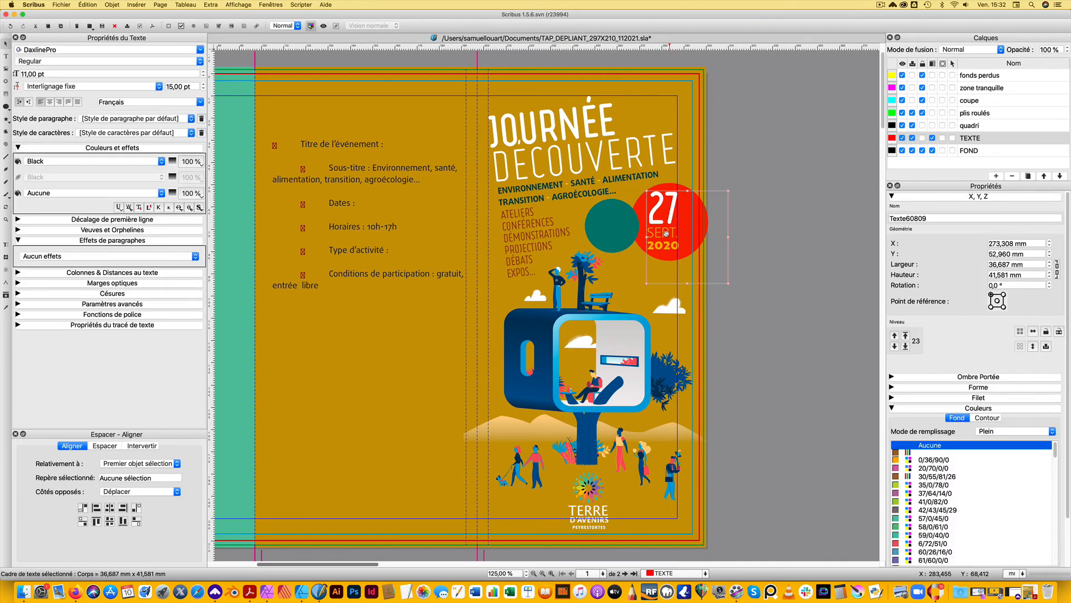
{"action": "key", "text": "super+c"}
{"action": "key", "text": "super+v"}
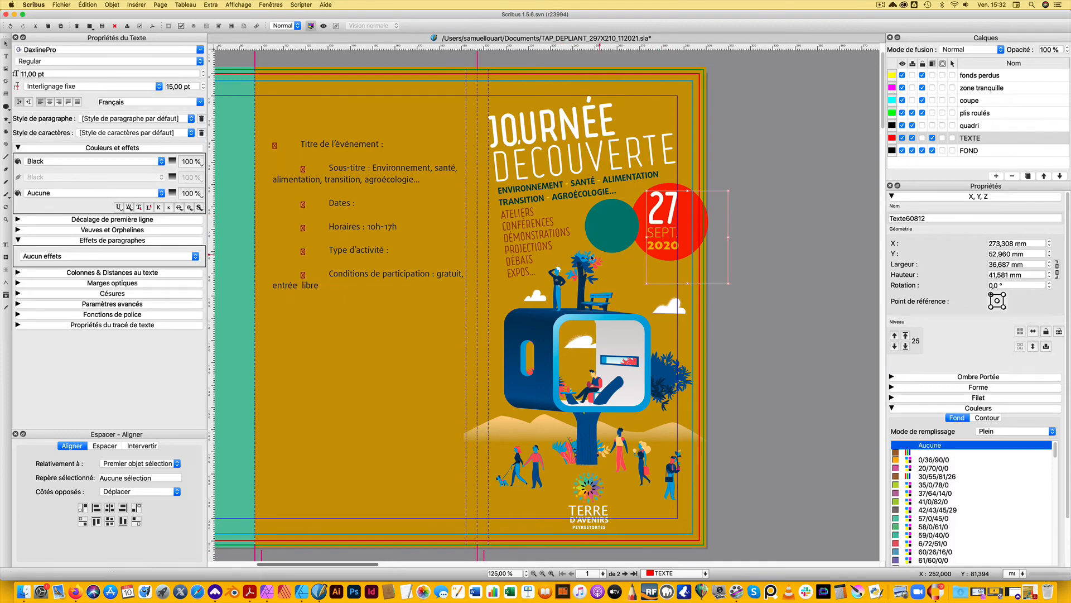
{"action": "left_click_drag", "start_coordinate": [663, 235], "coordinate": [773, 276]}
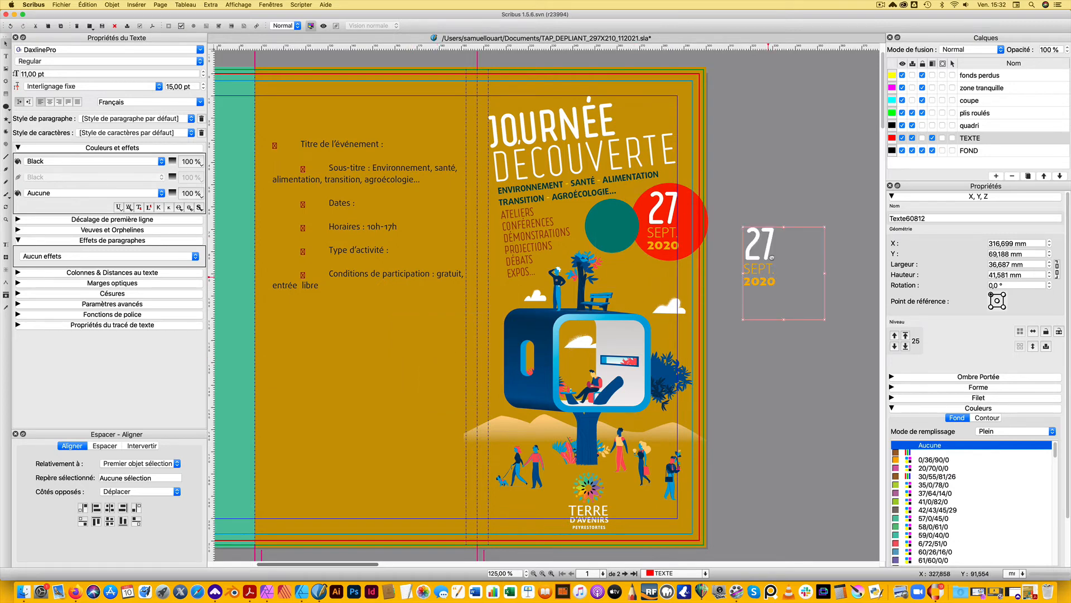
Replace "27" with "GRATUIT" in the copied text frame beside the page
{"action": "double_click", "coordinate": [765, 246]}
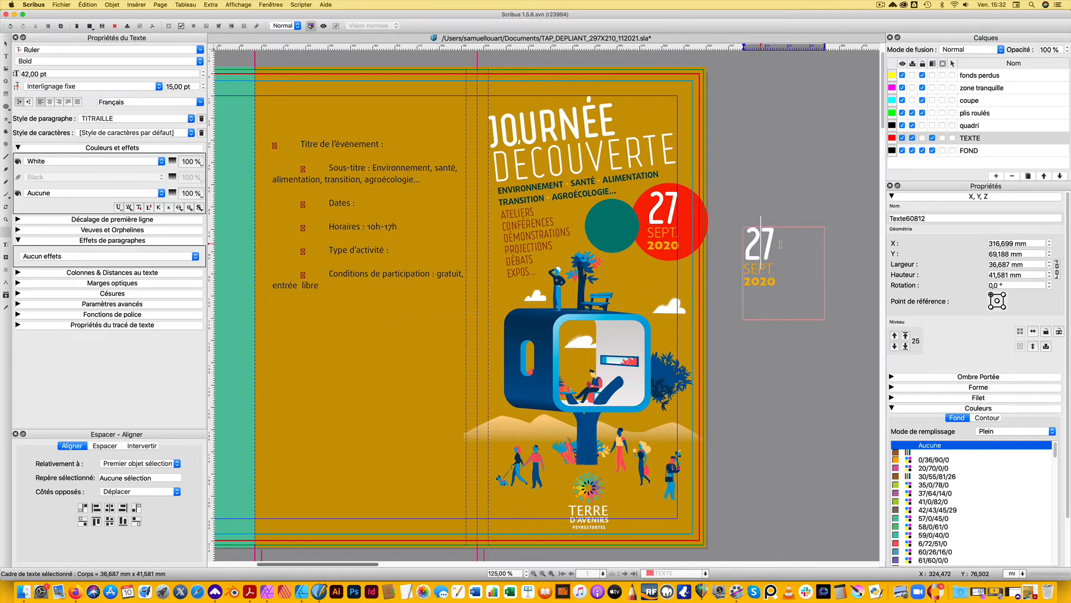
{"action": "left_click_drag", "start_coordinate": [775, 243], "coordinate": [747, 242]}
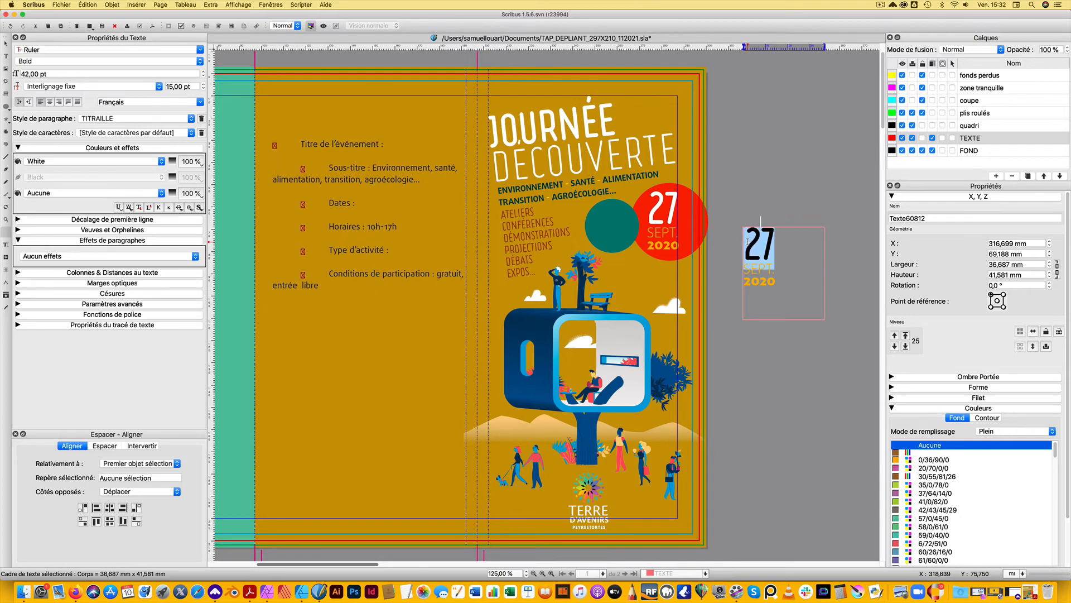
{"action": "type", "text": "G"}
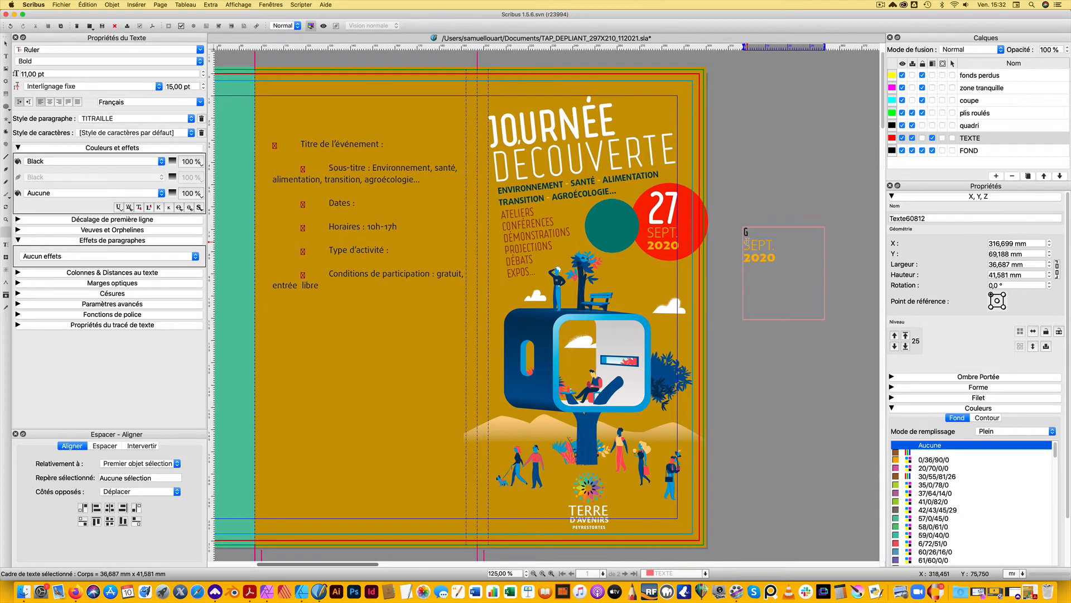
{"action": "type", "text": "RATUIT"}
Set the text colour of "GRATUIT" to white FromPDF#ffffff
{"action": "key", "text": "shift+Left"}
{"action": "key", "text": "shift+Left"}
{"action": "key", "text": "shift+Left"}
{"action": "key", "text": "shift+Left"}
{"action": "key", "text": "shift+Left"}
{"action": "key", "text": "shift+Left"}
{"action": "key", "text": "shift+Left"}
{"action": "left_click", "coordinate": [95, 160]}
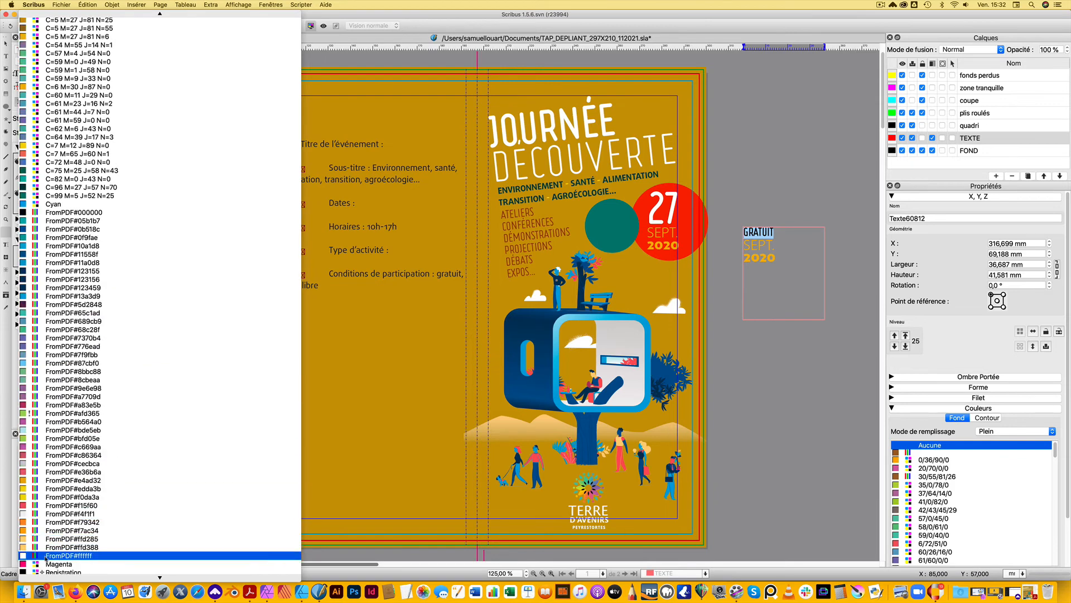
{"action": "left_click", "coordinate": [72, 556]}
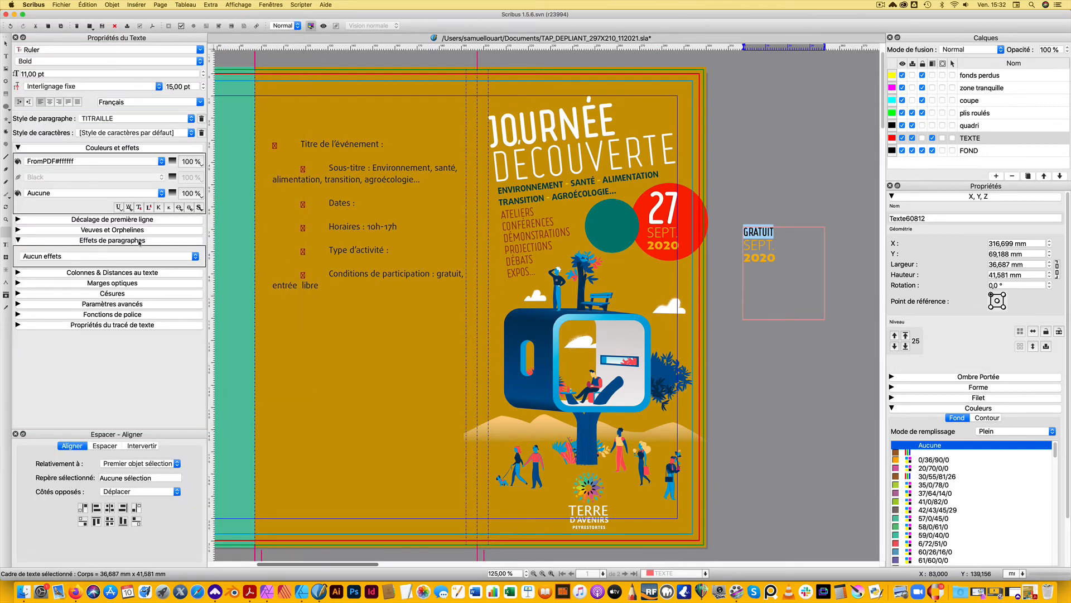
Set the colour of "GRATUIT" to White and replace "SEPT. 2020" below it with "ENTRÉE LIBRE"
{"action": "left_click", "coordinate": [157, 162]}
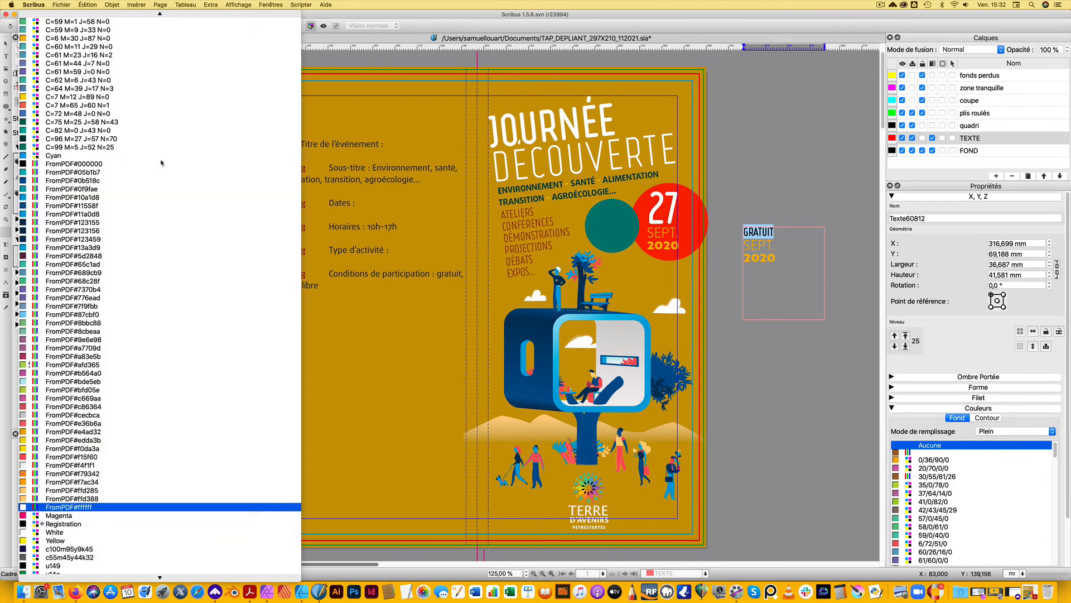
{"action": "left_click", "coordinate": [77, 533]}
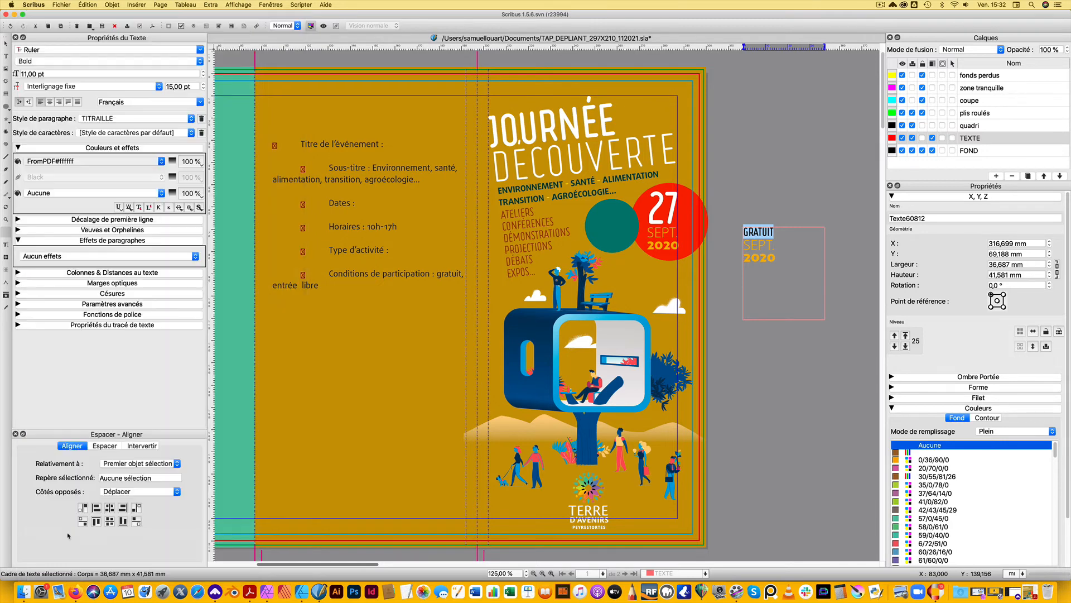
{"action": "left_click", "coordinate": [762, 258]}
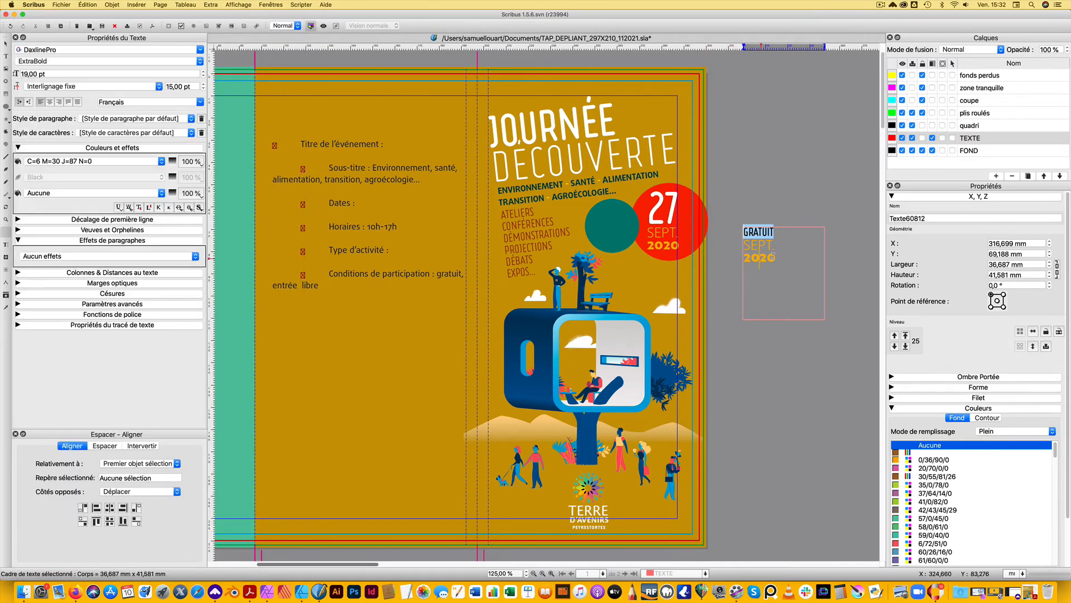
{"action": "left_click_drag", "start_coordinate": [776, 257], "coordinate": [741, 248]}
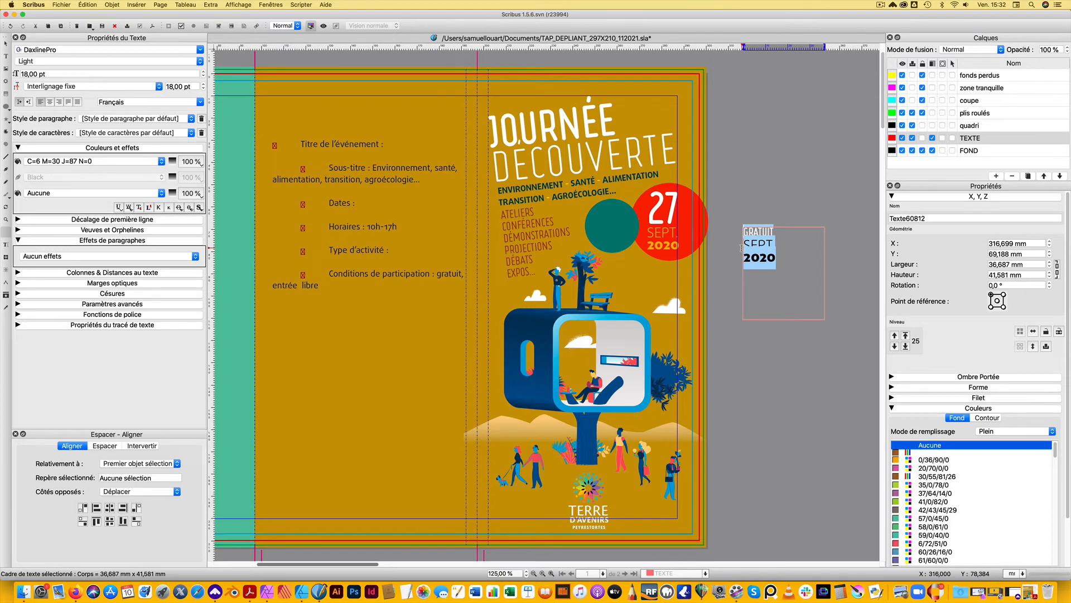
{"action": "type", "text": "ENTRÉE LIBRE"}
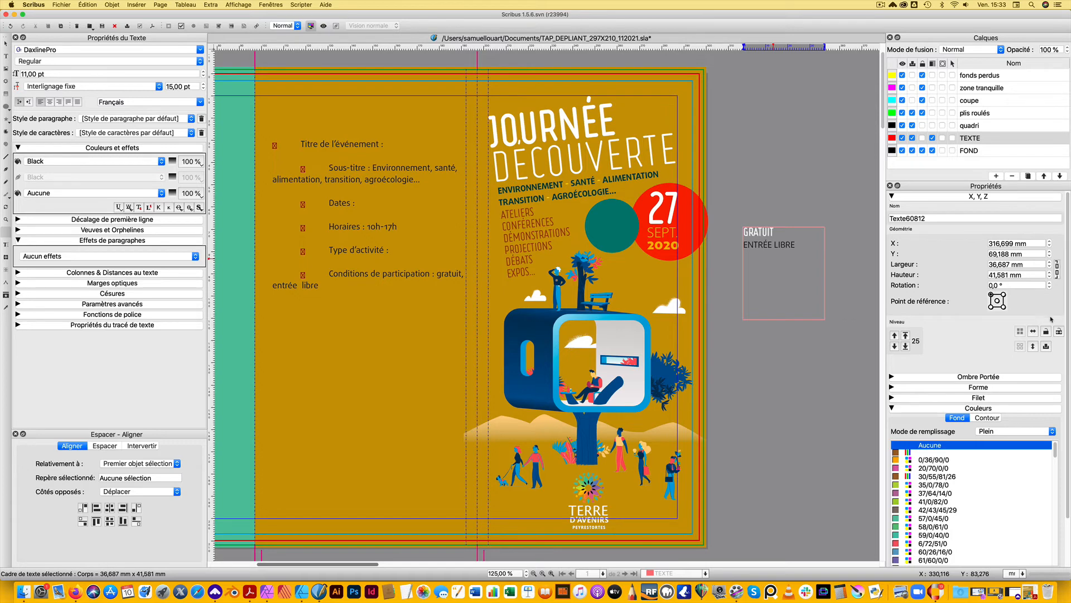
Set the font size of "GRATUIT" to 18 pt and increase it by one increment
{"action": "left_click_drag", "start_coordinate": [776, 232], "coordinate": [743, 233]}
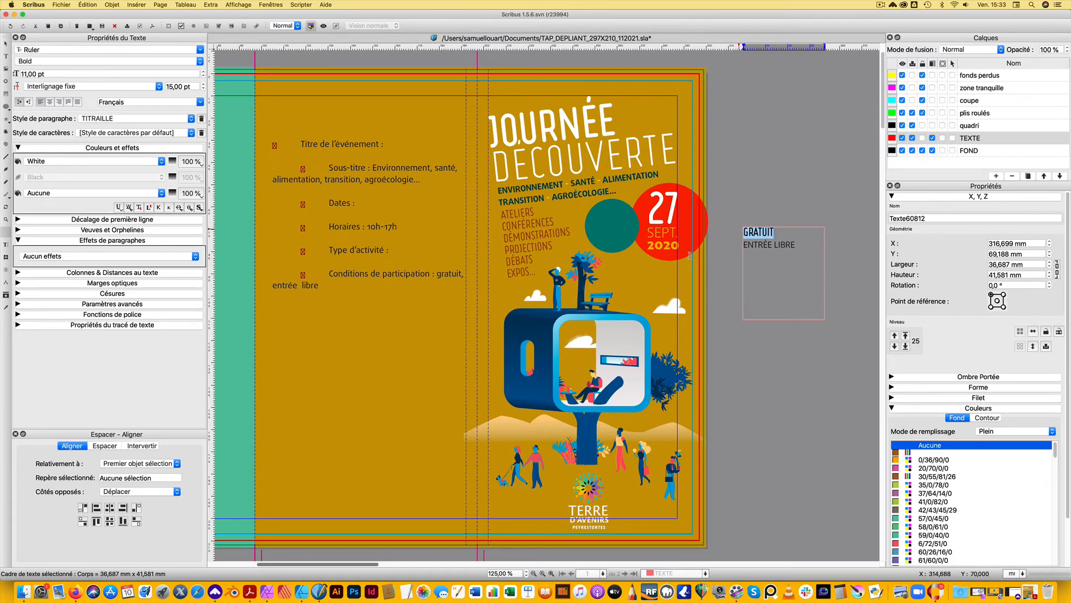
{"action": "left_click_drag", "start_coordinate": [58, 75], "coordinate": [6, 118]}
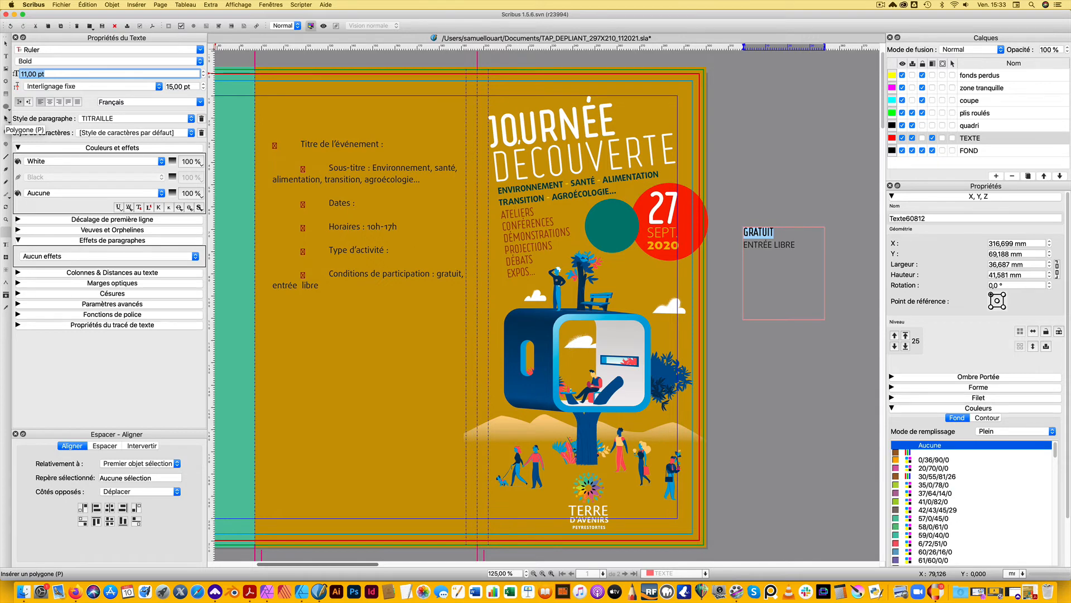
{"action": "type", "text": "22"}
{"action": "key", "text": "Return"}
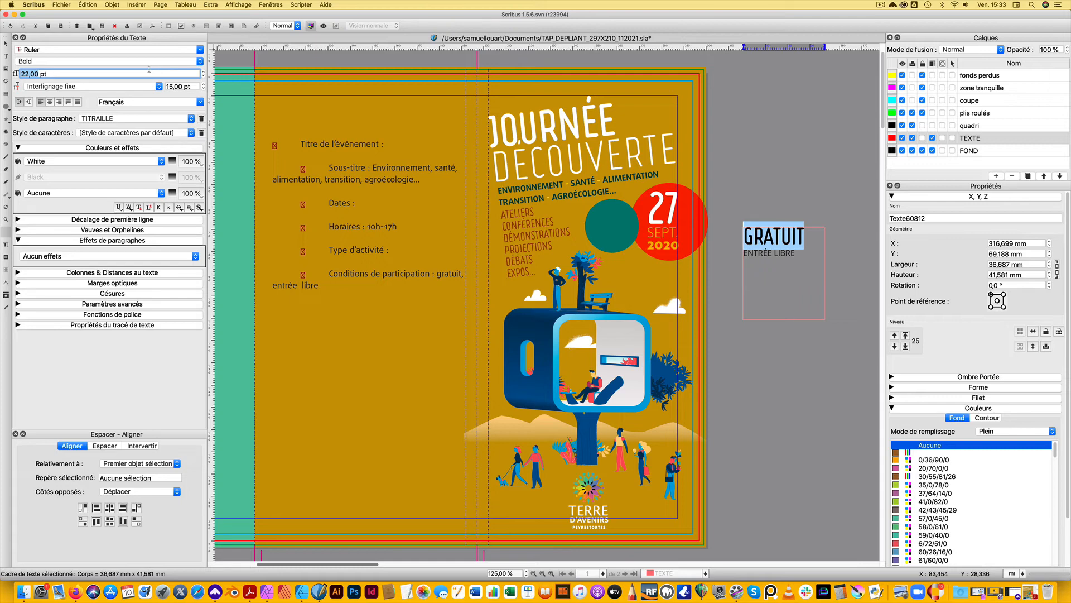
{"action": "type", "text": "18"}
{"action": "key", "text": "Return"}
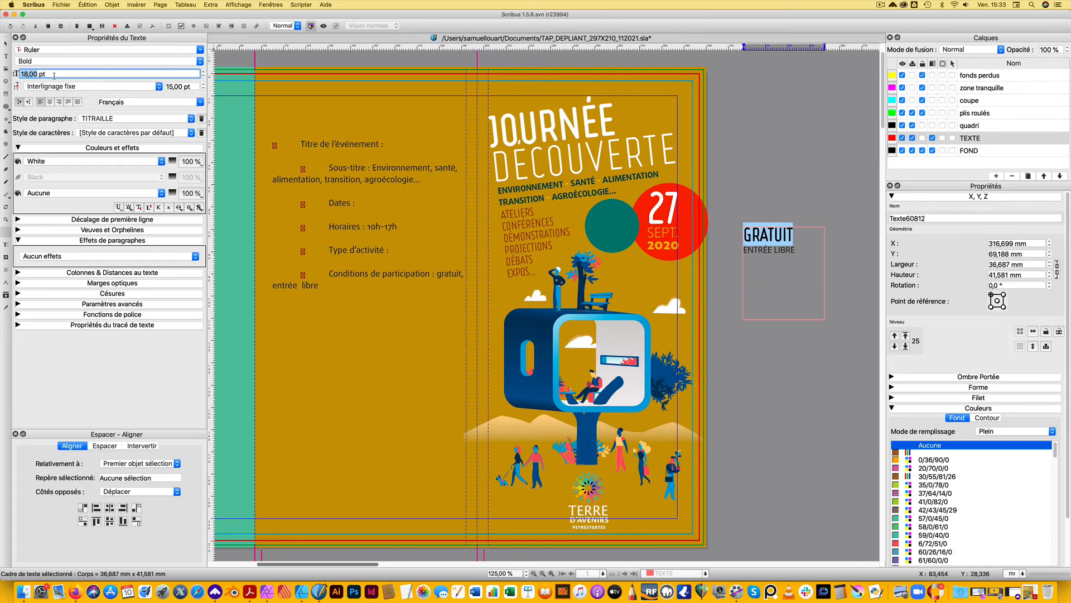
{"action": "key", "text": "Up"}
{"action": "left_click", "coordinate": [738, 337]}
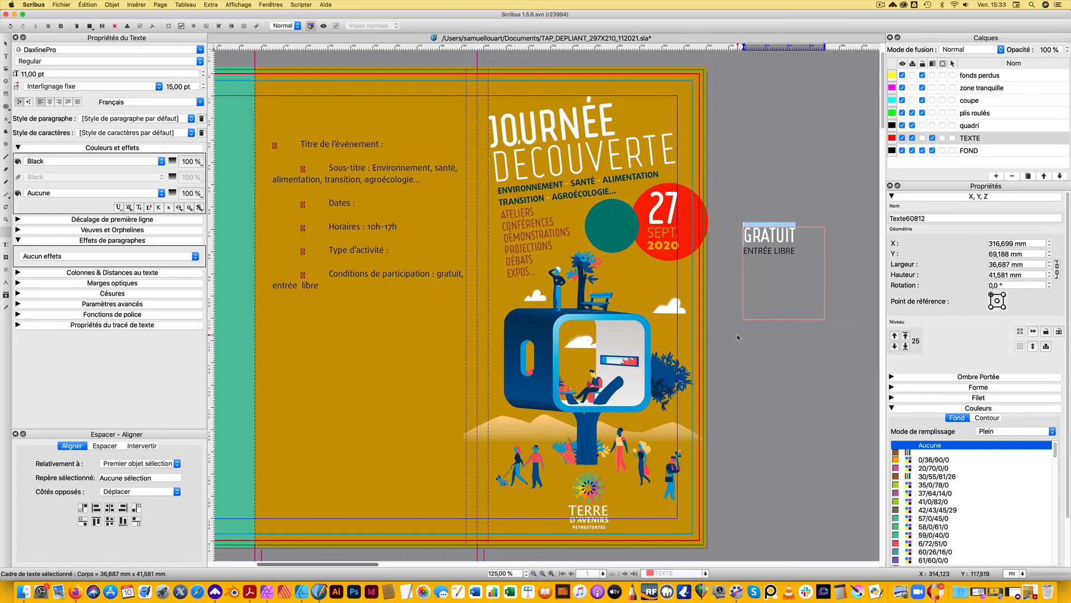
Set the text colour of "ENTRÉE LIBRE" to yellow C=5 M=23 J=90 N=0
{"action": "left_click_drag", "start_coordinate": [780, 251], "coordinate": [796, 253]}
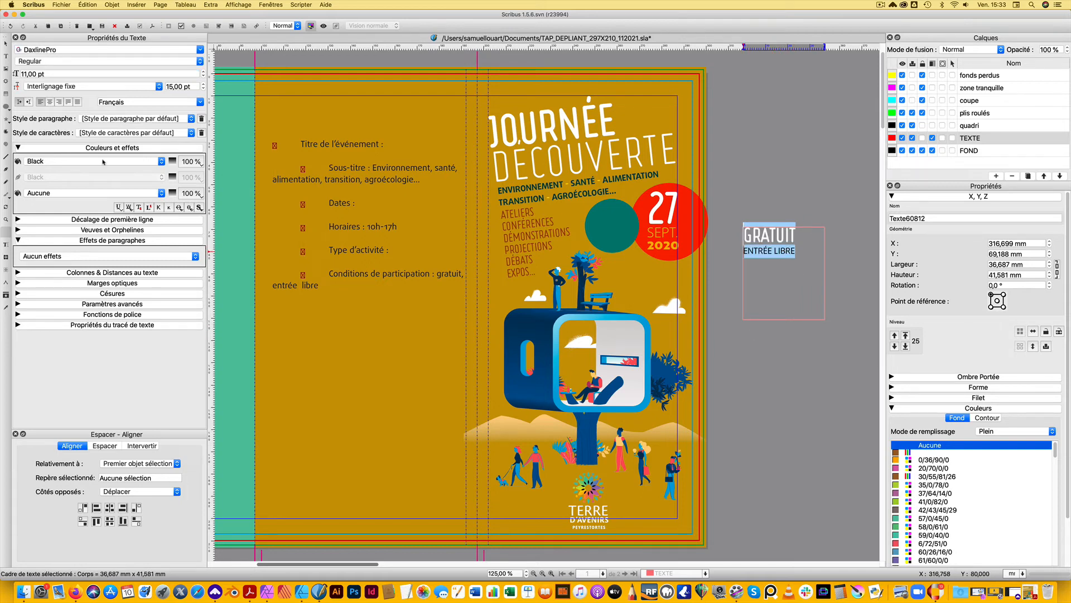
{"action": "left_click", "coordinate": [162, 163]}
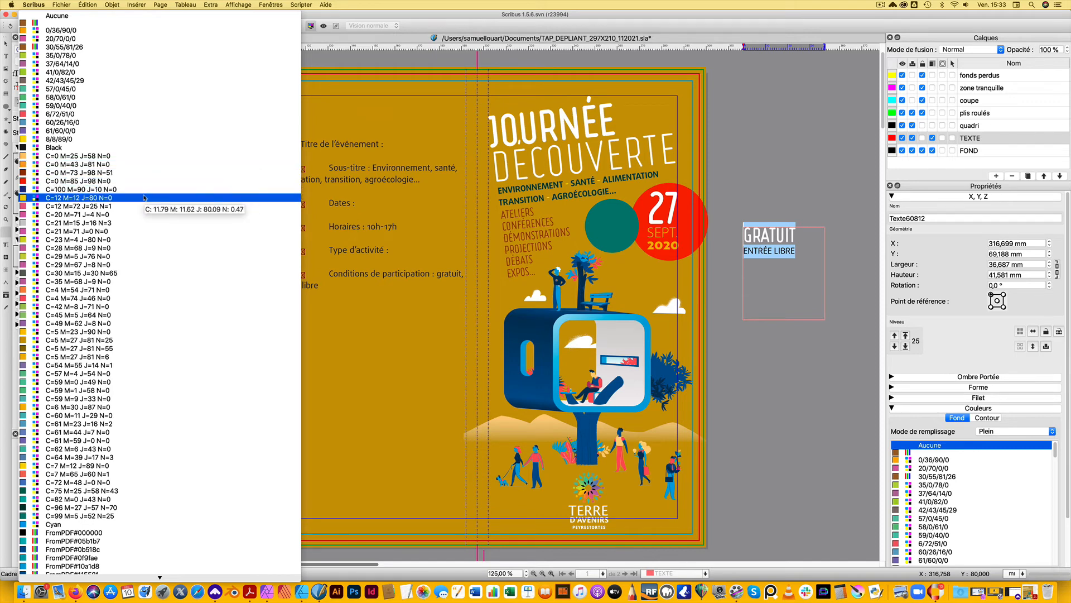
{"action": "left_click", "coordinate": [142, 365]}
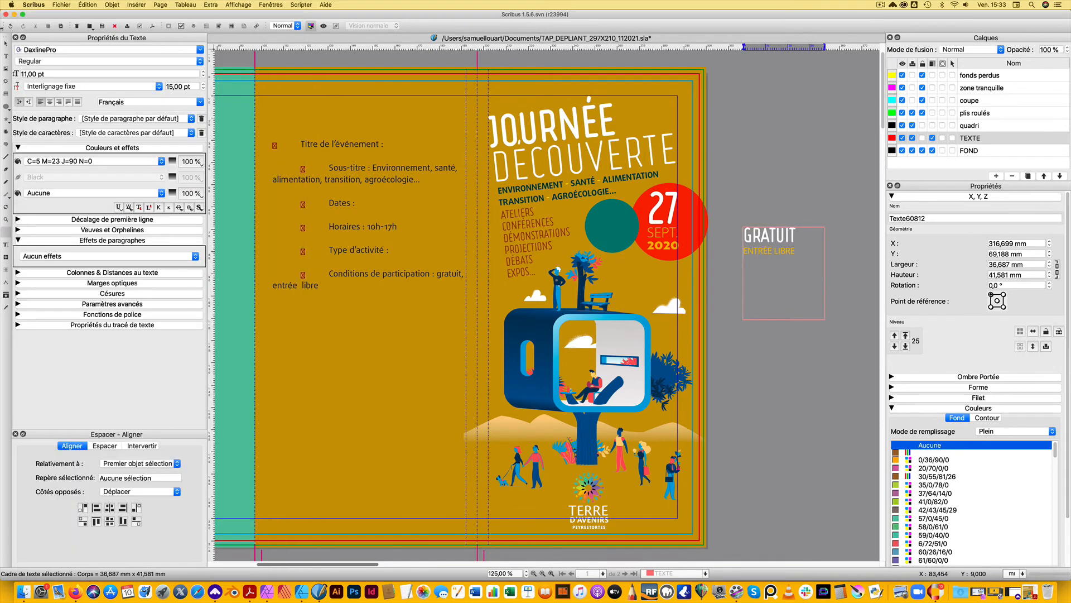
Scale the "GRATUIT" text frame down to about 21.9 × 11.5 mm and place it over the green circle at about X 247 mm, Y 62.8 mm
{"action": "left_click", "coordinate": [6, 44]}
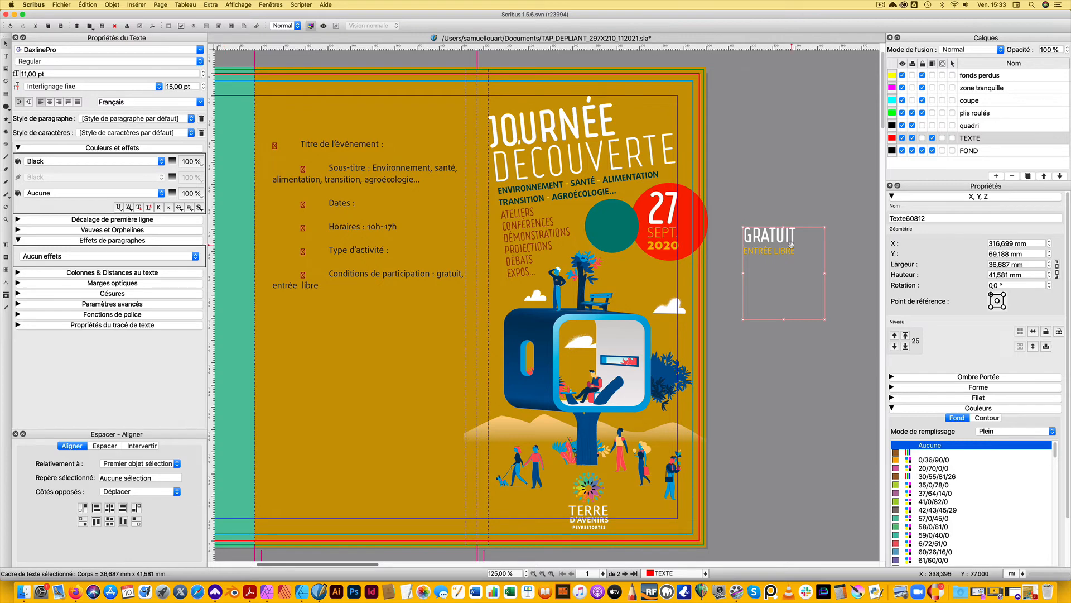
{"action": "left_click_drag", "start_coordinate": [824, 320], "coordinate": [803, 259]}
{"action": "left_click_drag", "start_coordinate": [784, 253], "coordinate": [620, 227]}
Centre both text lines, "GRATUIT" and "ENTRÉE LIBRE", horizontally in their frame
{"action": "scroll", "coordinate": [614, 224], "scroll_direction": "up", "scroll_amount": 5}
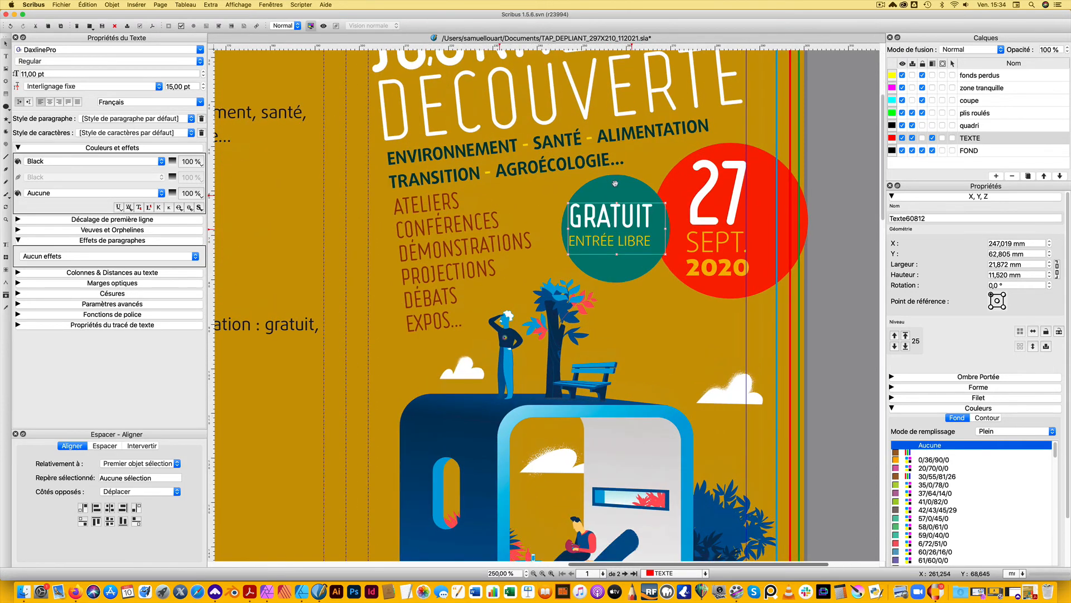
{"action": "scroll", "coordinate": [615, 184], "scroll_direction": "up", "scroll_amount": 4}
{"action": "double_click", "coordinate": [619, 218]}
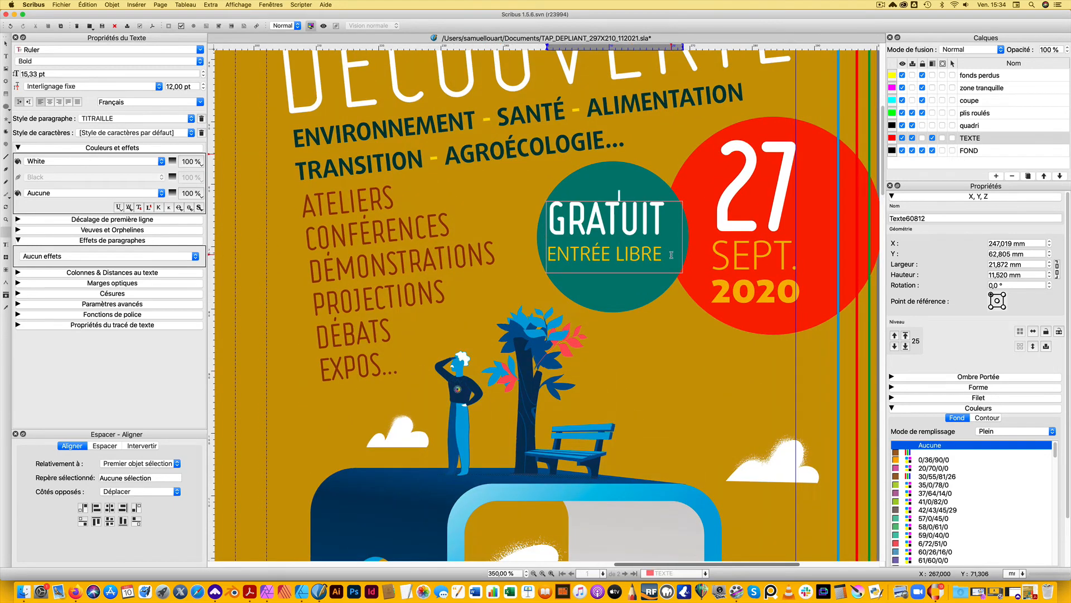
{"action": "key", "text": "super+a"}
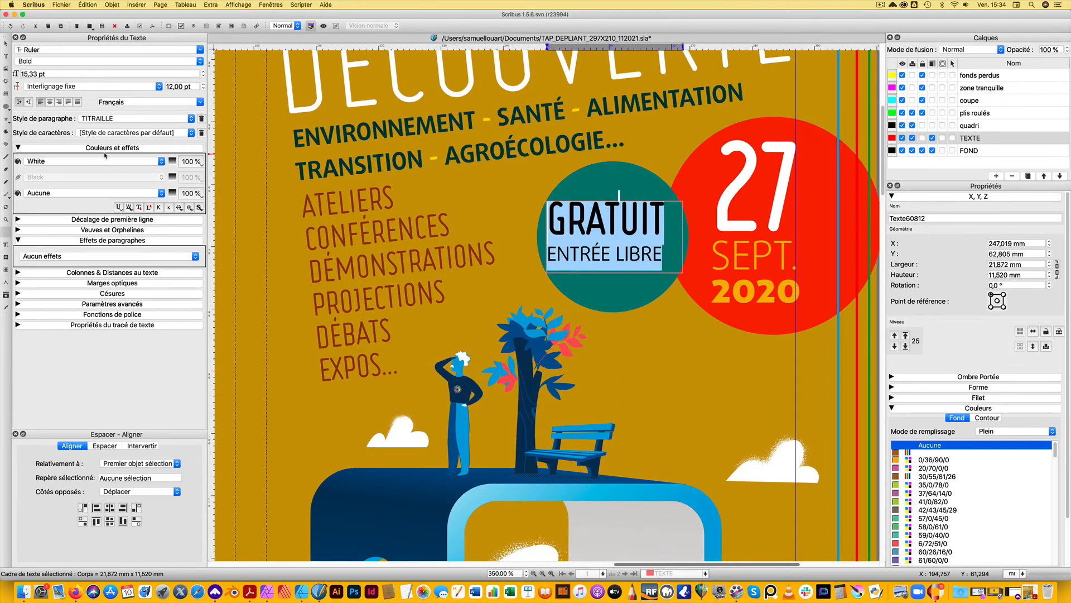
{"action": "left_click", "coordinate": [50, 102]}
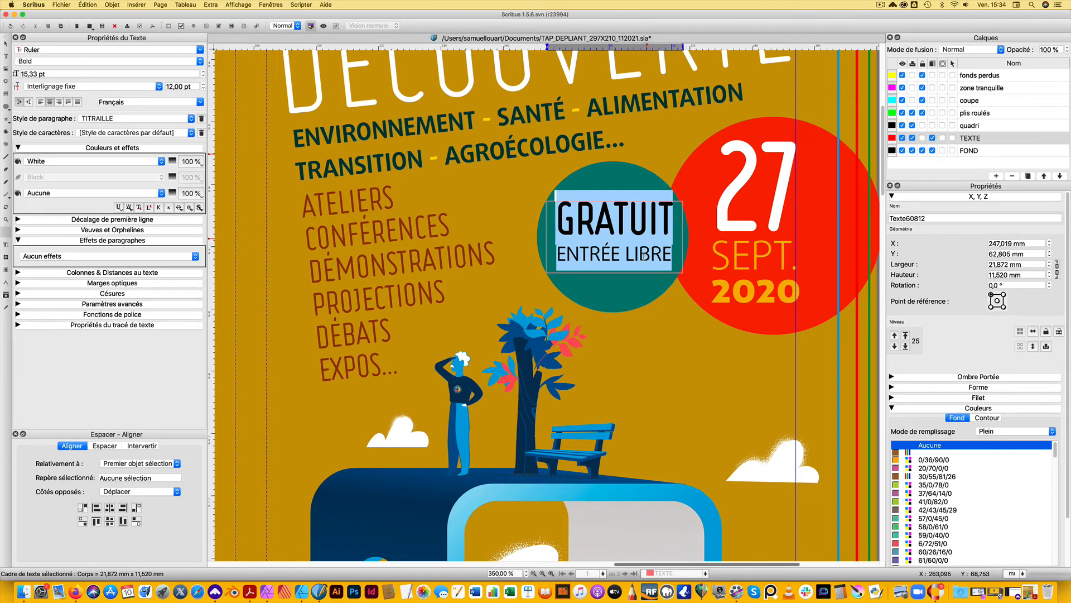
Reduce the line spacing of "ENTRÉE LIBRE" to 11 pt
{"action": "left_click", "coordinate": [646, 239]}
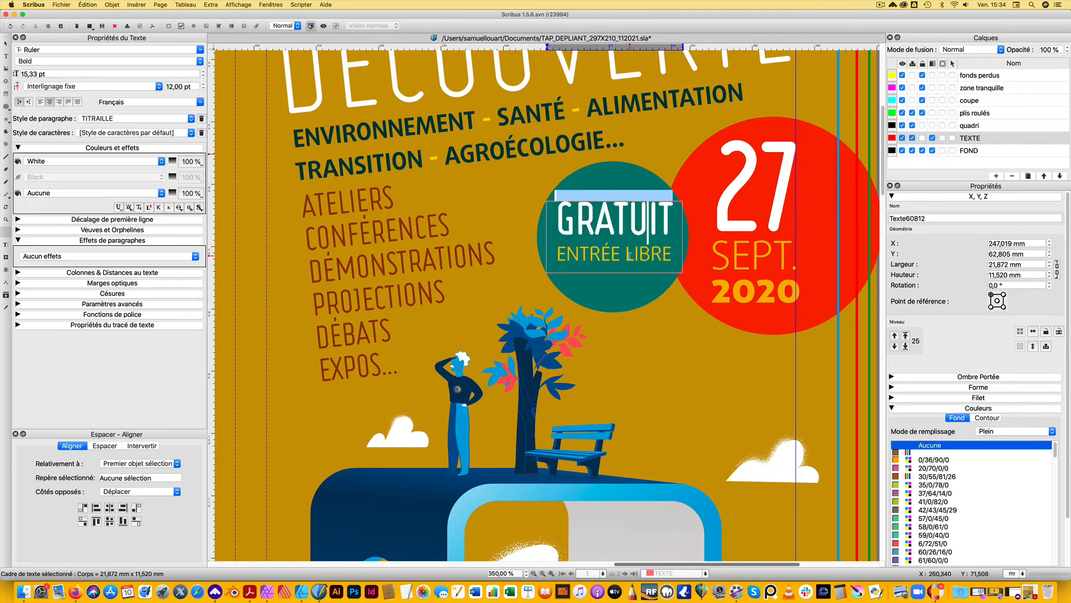
{"action": "left_click", "coordinate": [630, 255]}
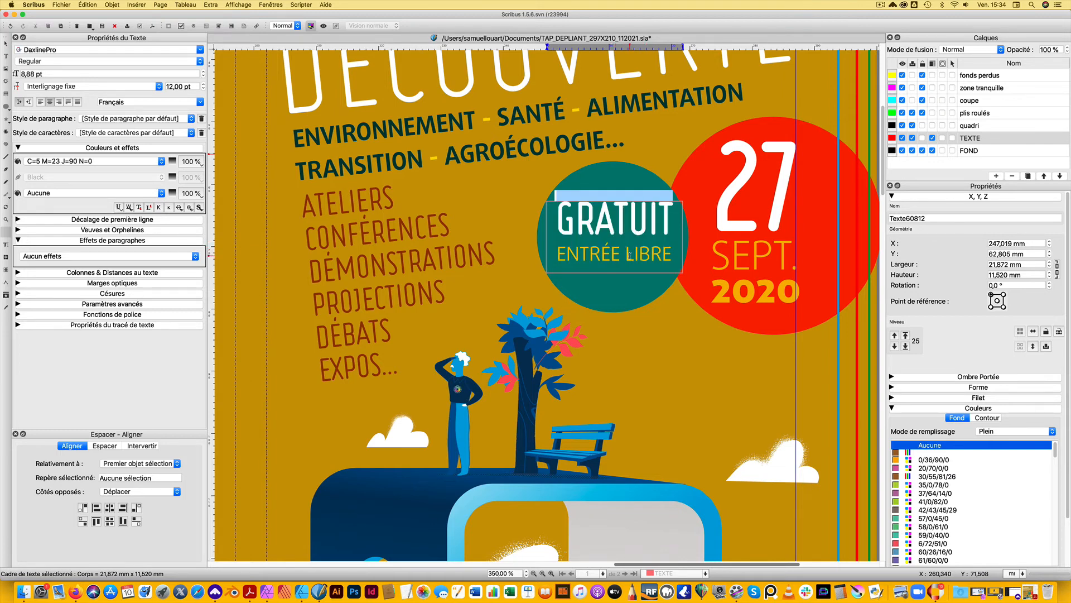
{"action": "double_click", "coordinate": [629, 255]}
{"action": "left_click_drag", "start_coordinate": [557, 255], "coordinate": [688, 254]}
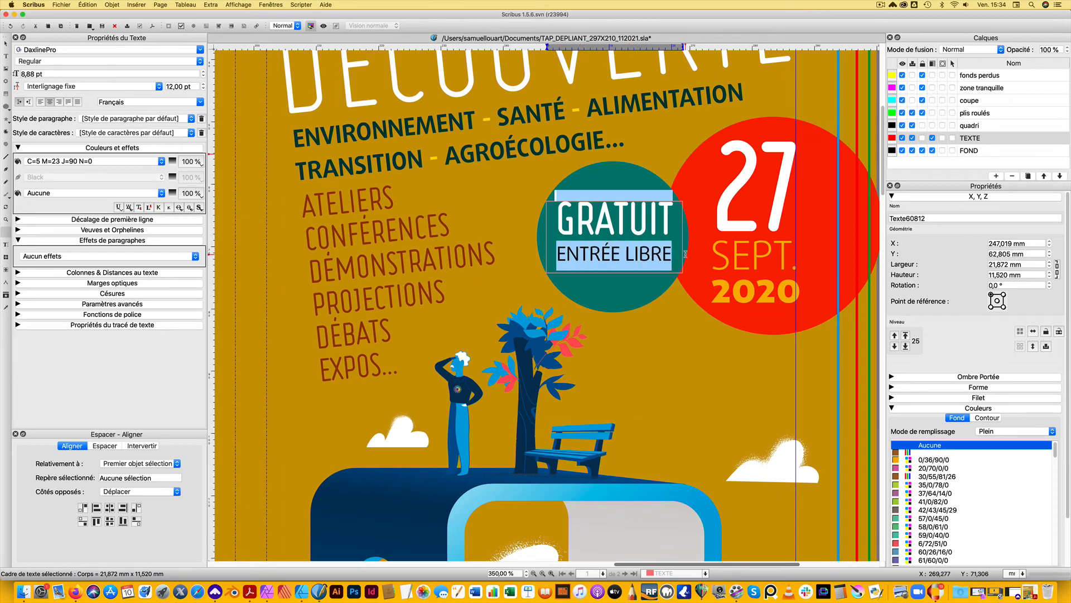
{"action": "left_click", "coordinate": [203, 88]}
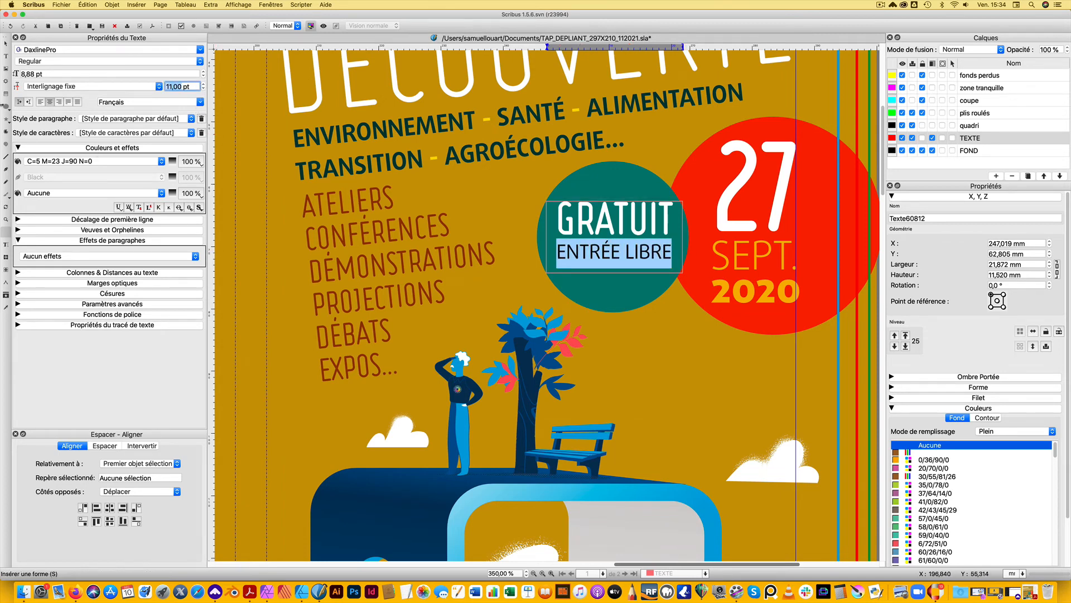
{"action": "key", "text": "Escape"}
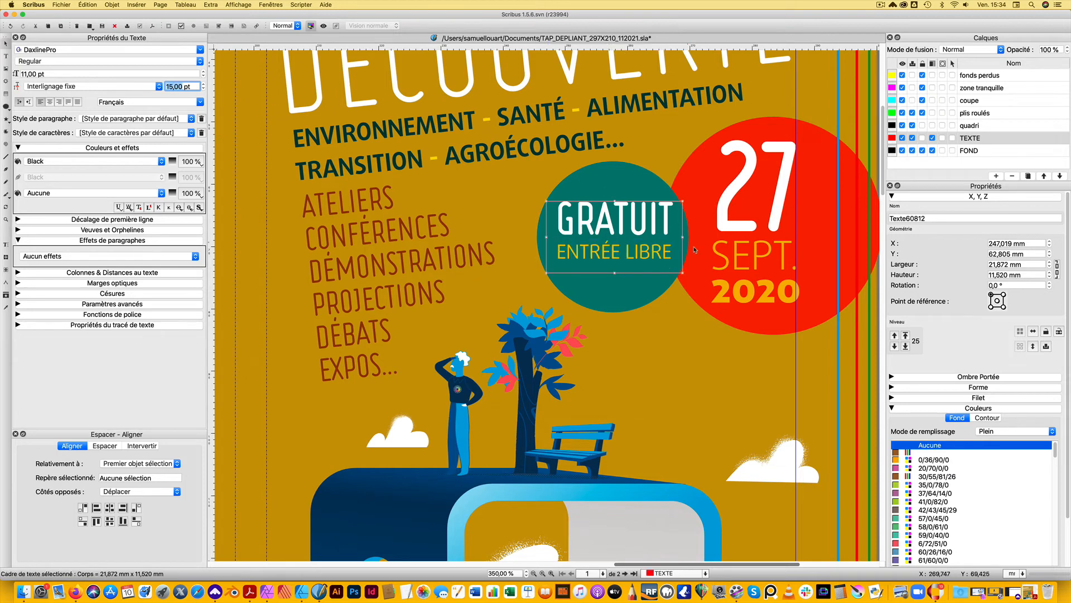
Set the vertical alignment of the "GRATUIT" text frame to Centre
{"action": "left_click", "coordinate": [621, 181], "text": "shift"}
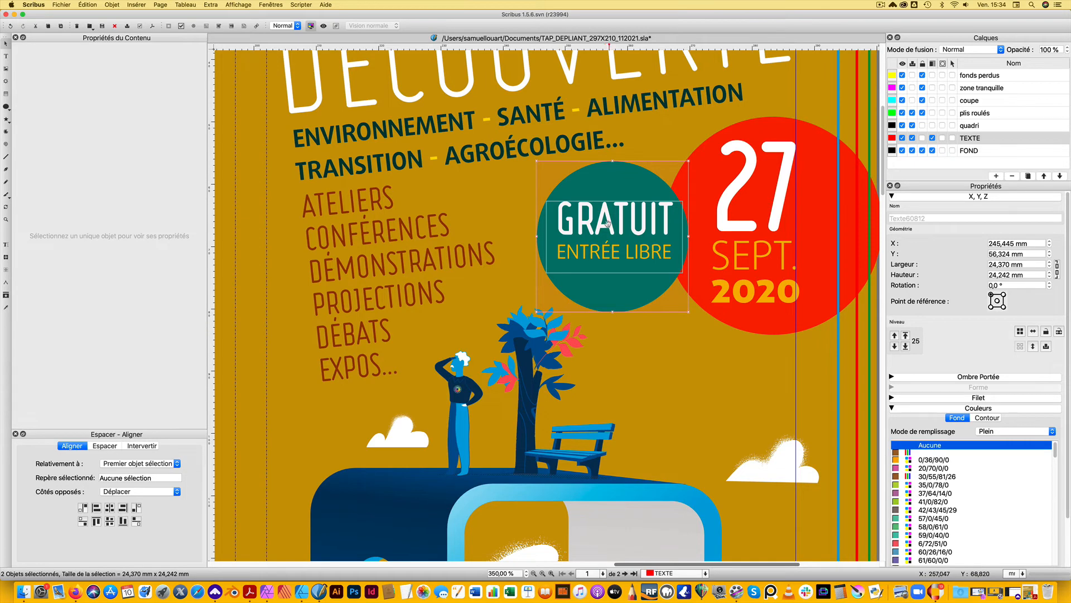
{"action": "left_click", "coordinate": [625, 236]}
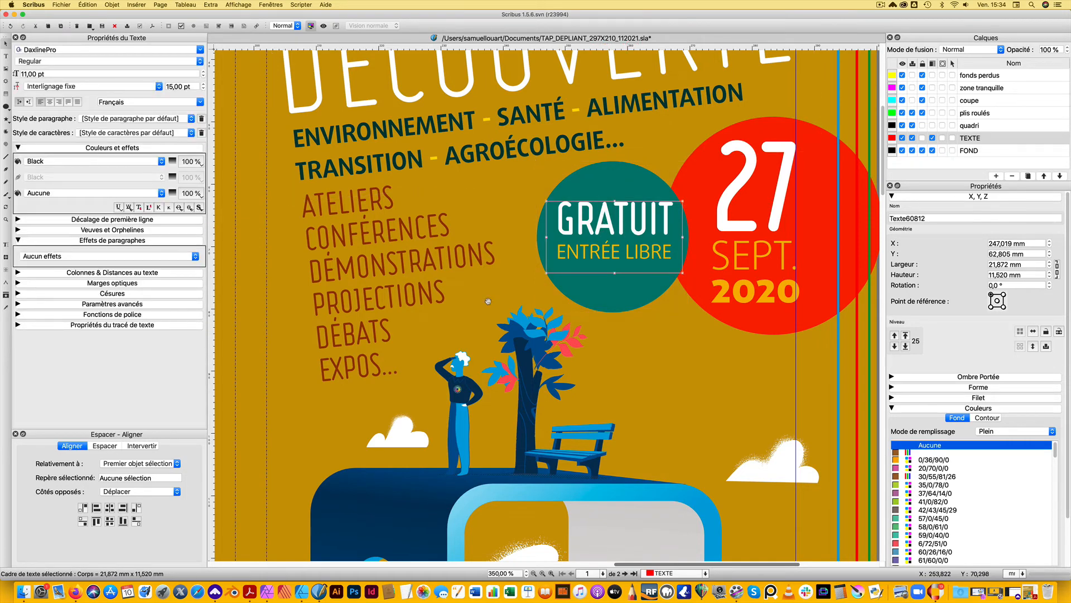
{"action": "left_click", "coordinate": [17, 273]}
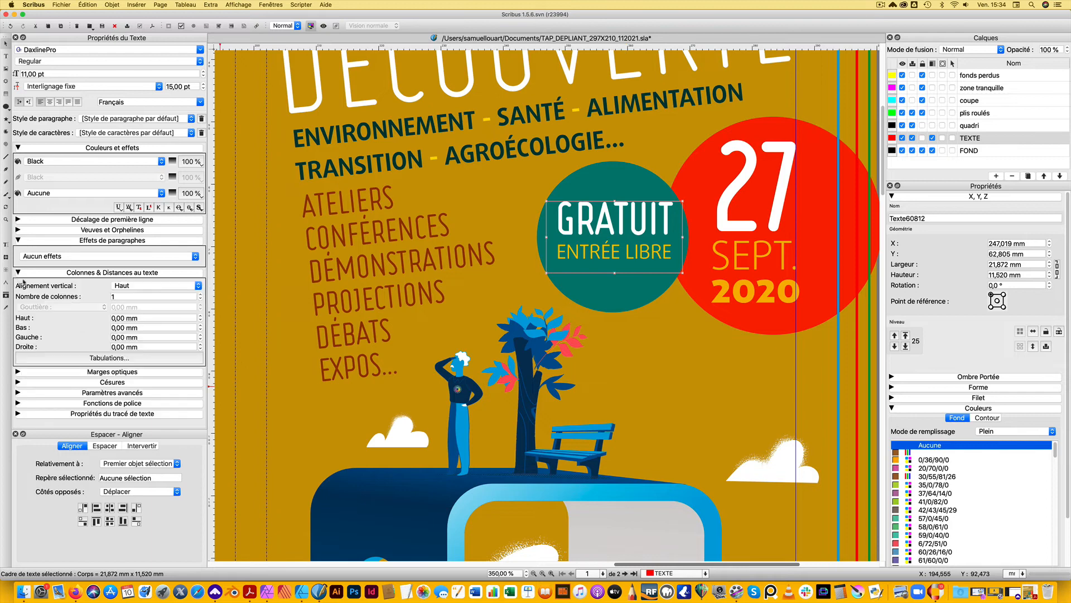
{"action": "left_click", "coordinate": [134, 286]}
{"action": "left_click", "coordinate": [134, 295]}
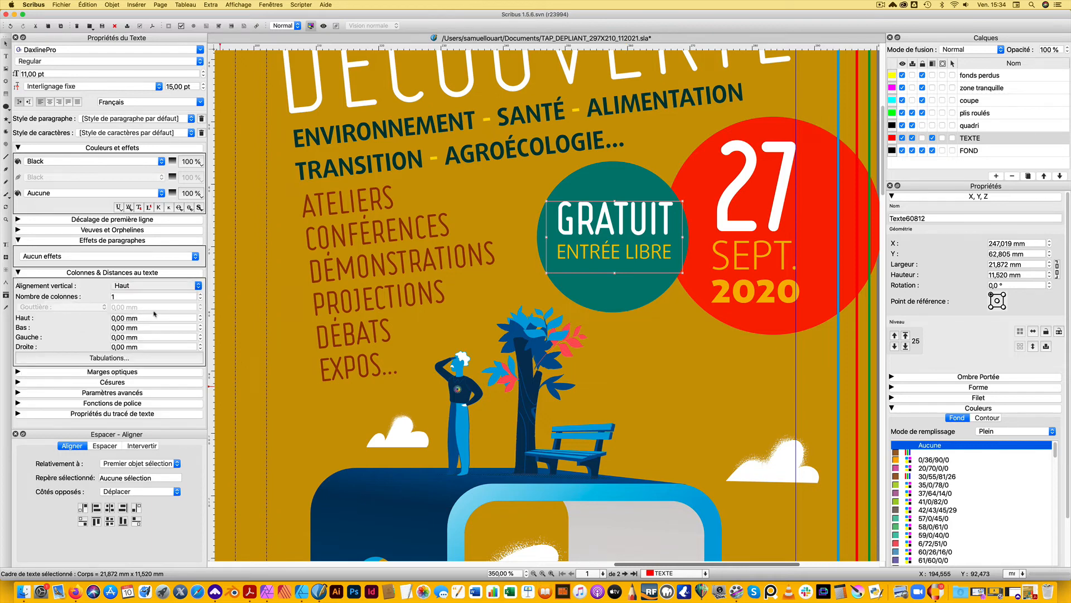
Centre the green circle and the "GRATUIT" text frame on each other on both axes and group them
{"action": "left_click", "coordinate": [629, 189], "text": "shift"}
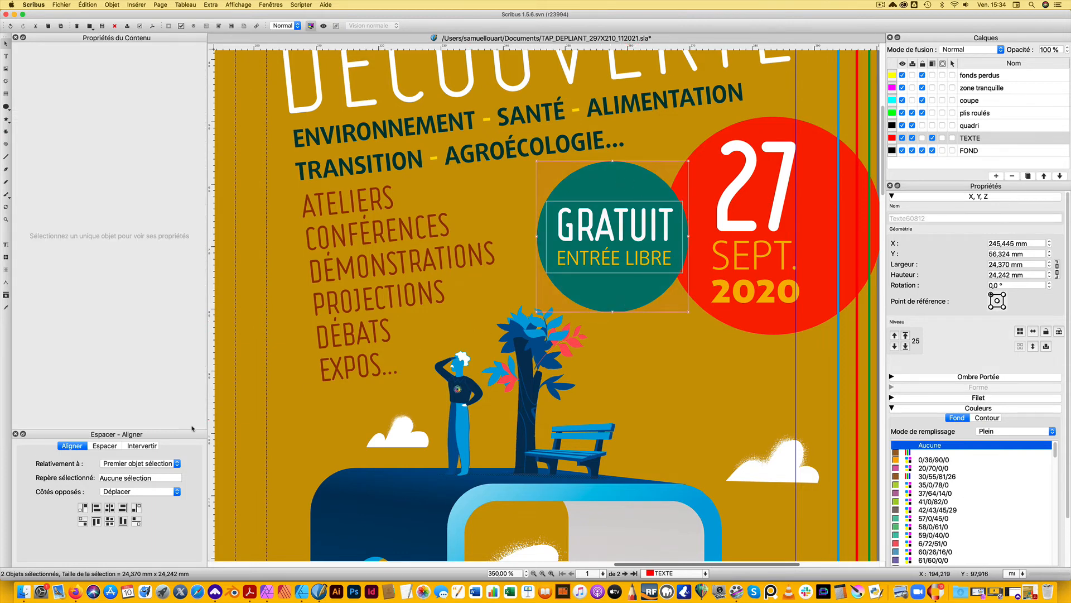
{"action": "left_click", "coordinate": [109, 508]}
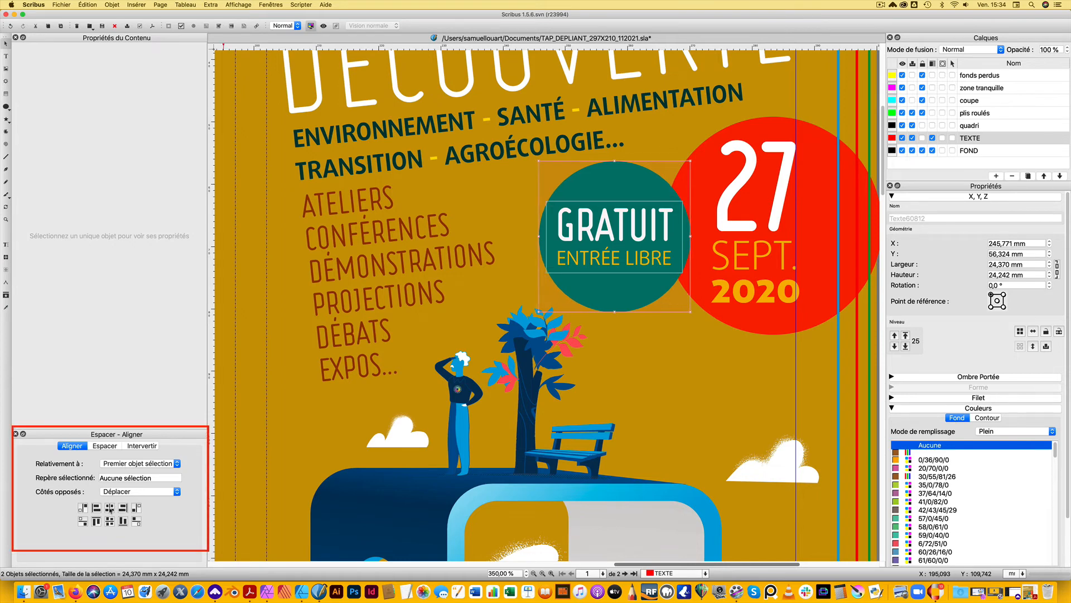
{"action": "left_click", "coordinate": [109, 521]}
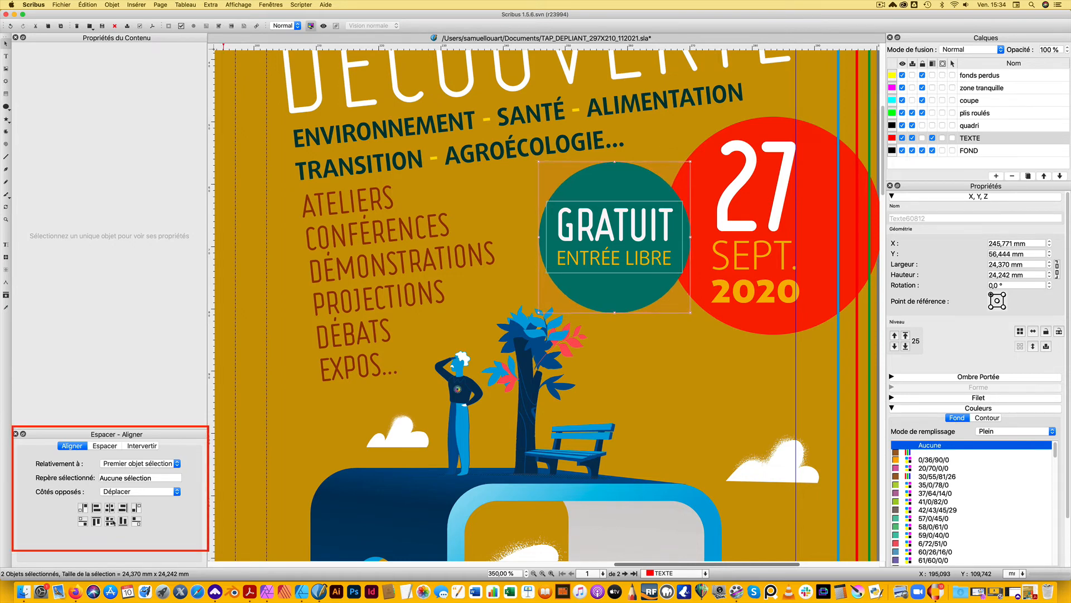
{"action": "key", "text": "super+g"}
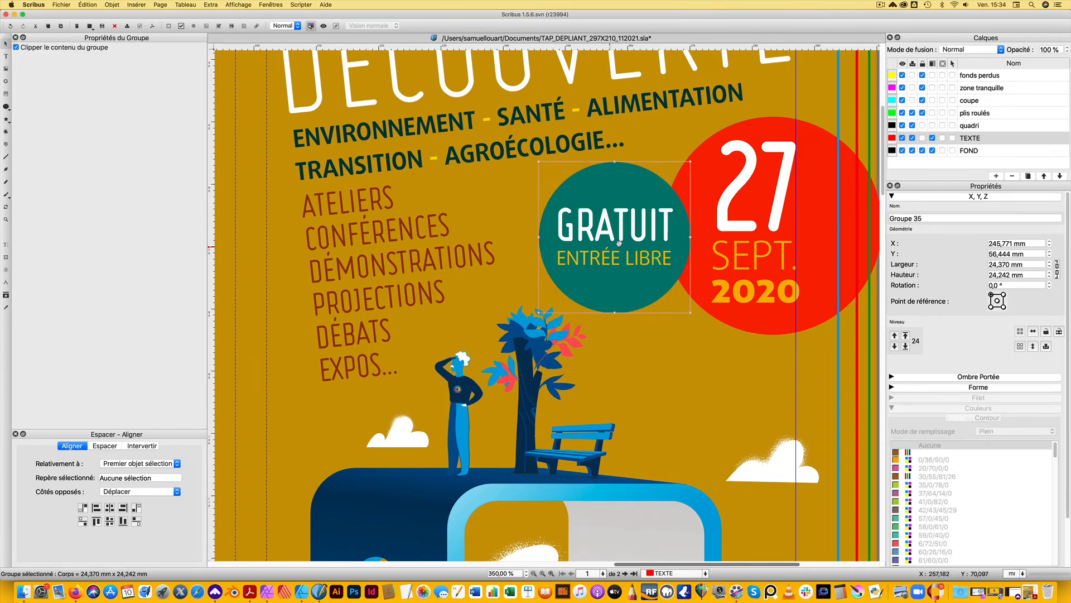
Shrink the date text frame on the red circle to about 17.9 × 29.6 mm around its text
{"action": "left_click", "coordinate": [743, 369]}
{"action": "scroll", "coordinate": [628, 306], "scroll_direction": "down", "scroll_amount": 1}
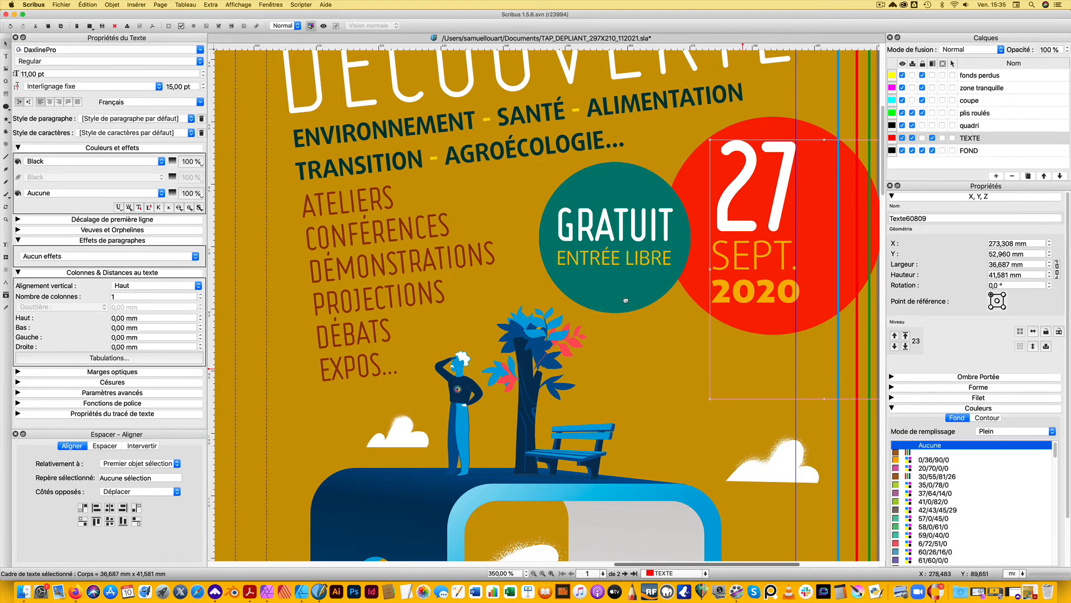
{"action": "scroll", "coordinate": [628, 308], "scroll_direction": "up", "scroll_amount": 1}
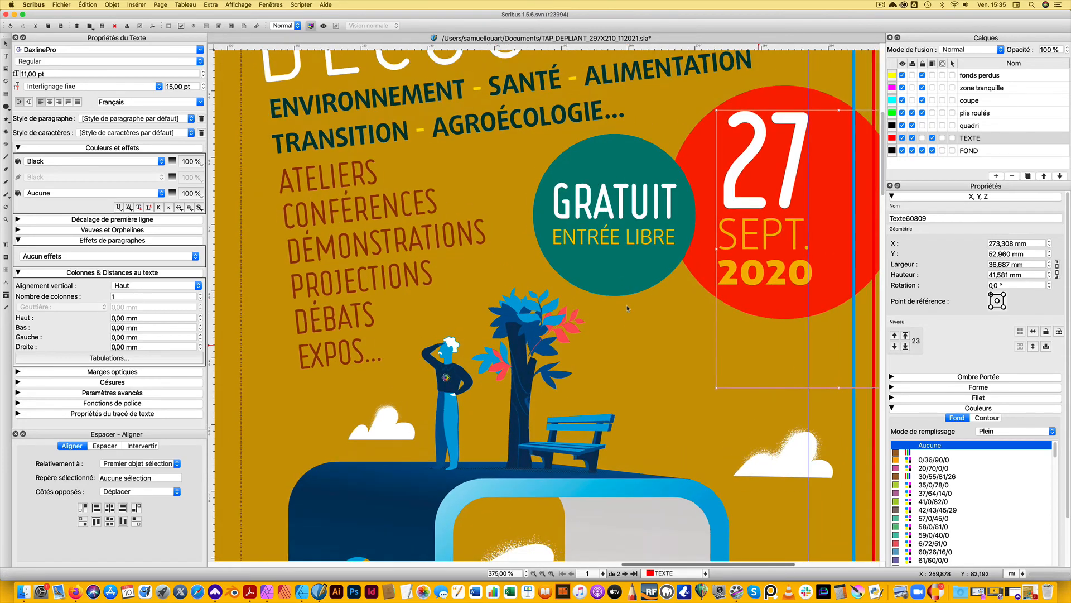
{"action": "scroll", "coordinate": [628, 308], "scroll_direction": "down", "scroll_amount": 5}
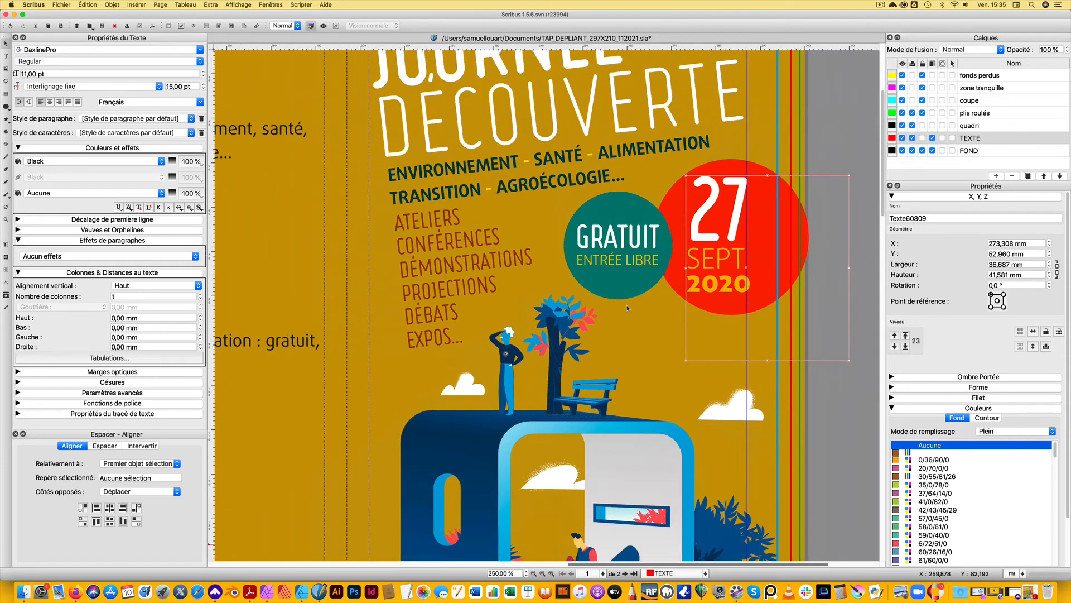
{"action": "scroll", "coordinate": [627, 308], "scroll_direction": "down", "scroll_amount": 2}
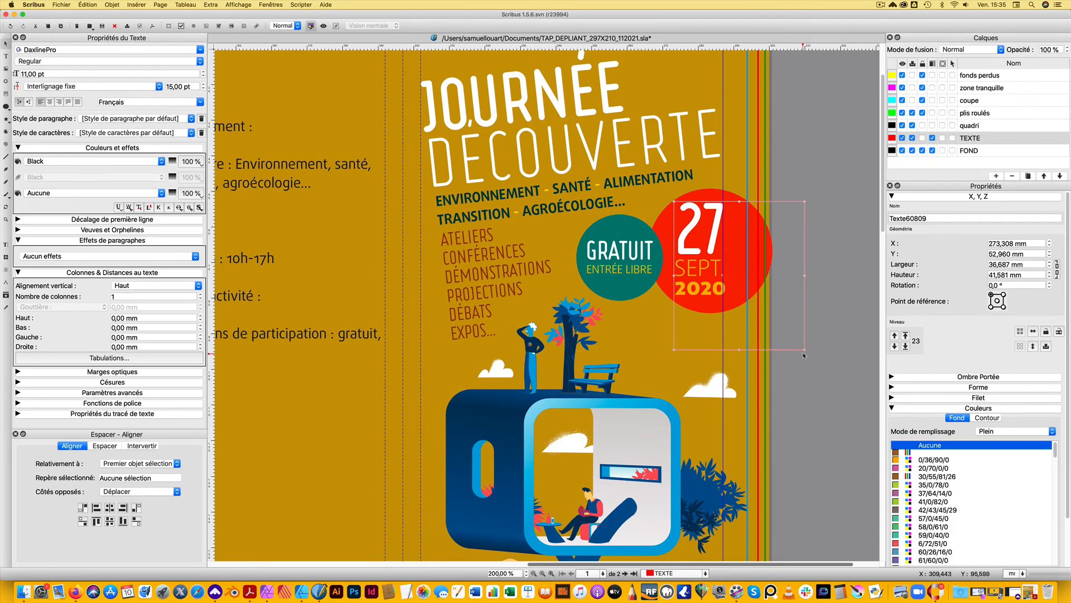
{"action": "left_click_drag", "start_coordinate": [804, 354], "coordinate": [740, 307]}
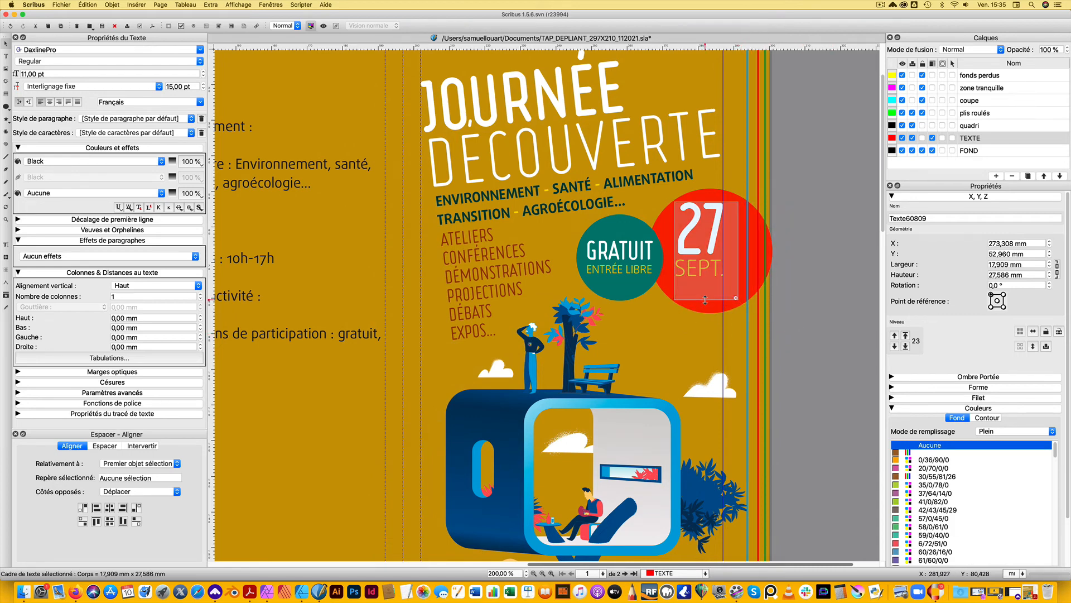
Group the date text frame with the red circle behind it
{"action": "left_click", "coordinate": [767, 253], "text": "shift"}
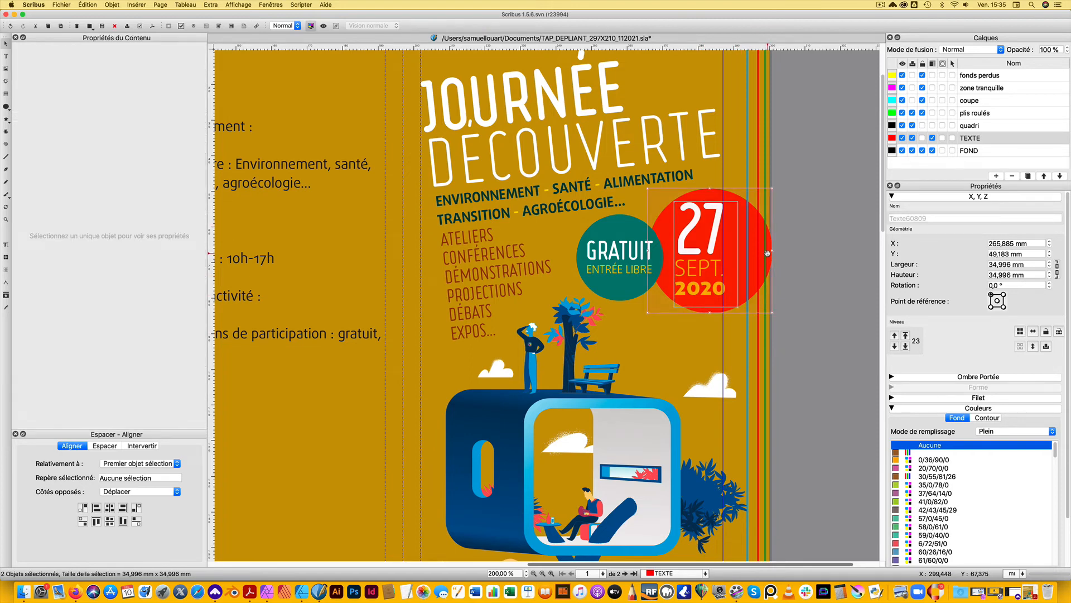
{"action": "key", "text": "super+g"}
{"action": "left_click", "coordinate": [806, 272]}
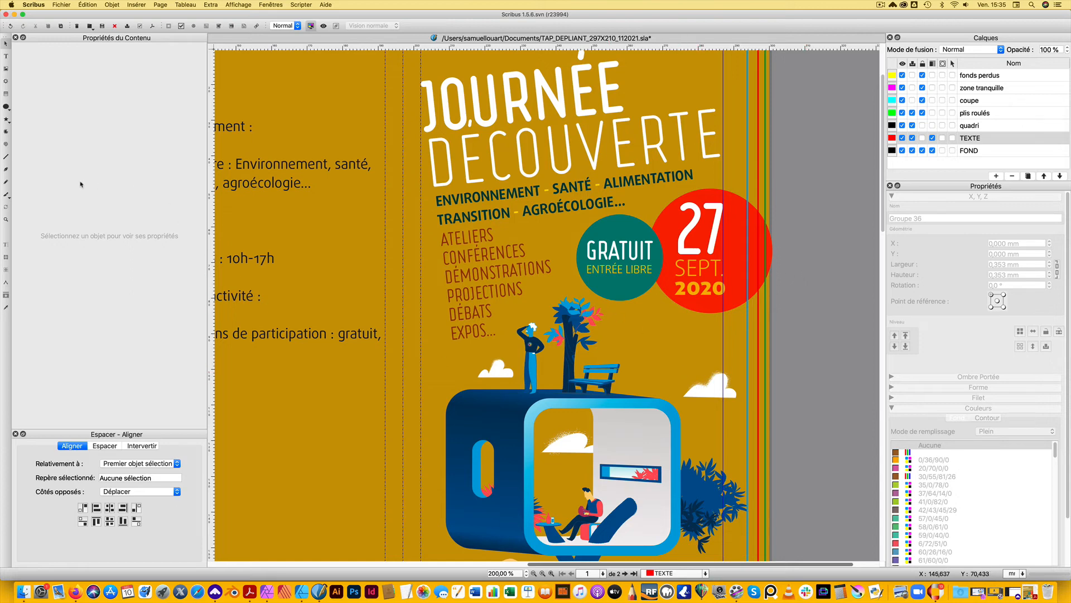
Draw a circle about 20.3 mm across below the date badge and remove its outline colour
{"action": "left_click", "coordinate": [6, 106]}
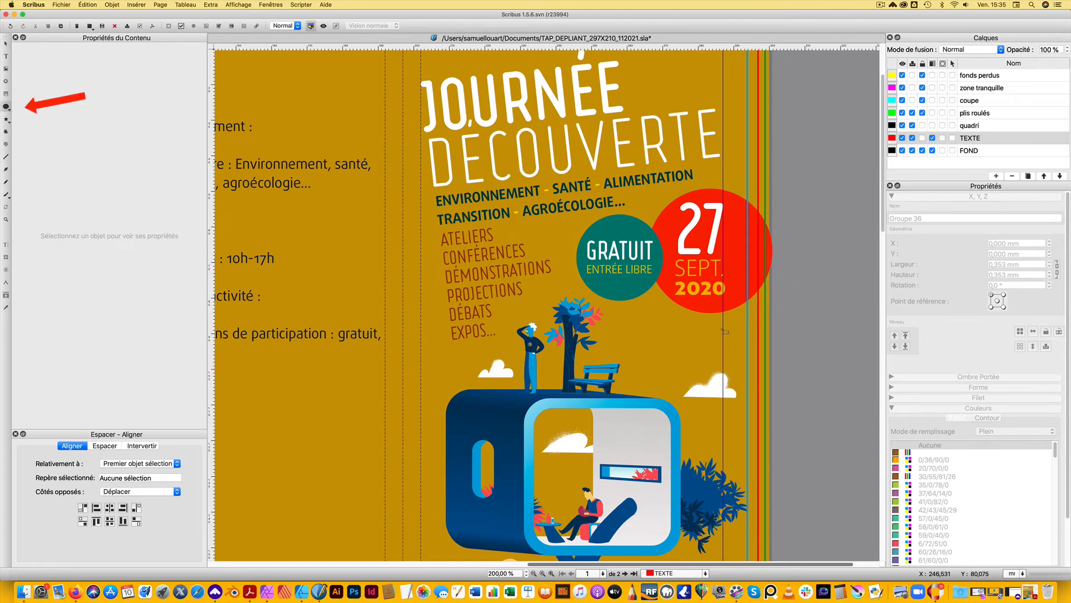
{"action": "left_click_drag", "start_coordinate": [643, 309], "coordinate": [717, 387]}
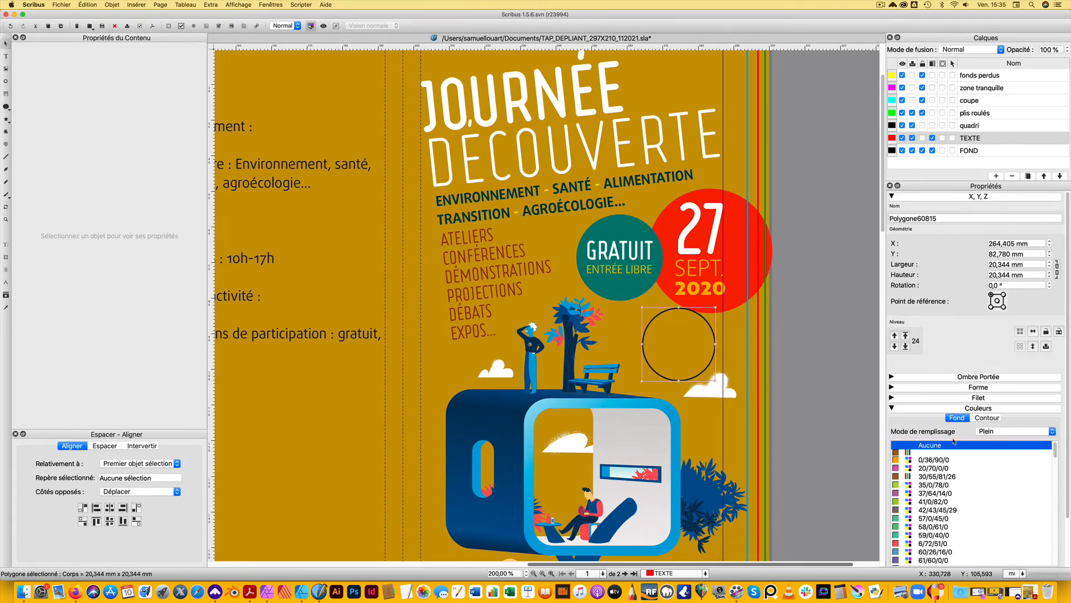
{"action": "left_click", "coordinate": [987, 418]}
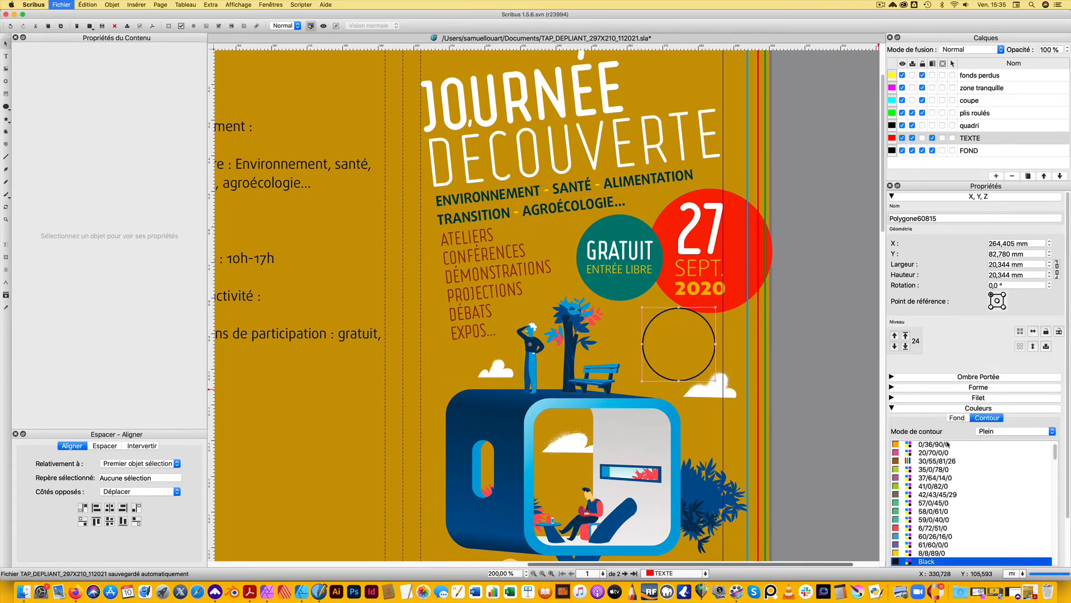
{"action": "scroll", "coordinate": [932, 455], "scroll_direction": "up", "scroll_amount": 5}
{"action": "left_click", "coordinate": [931, 445]}
Fill the new circle with C=5 M=27 J=81 N=6 and move it up against the date badge, to about X 266.7, Y 81.0 mm
{"action": "left_click", "coordinate": [957, 418]}
{"action": "scroll", "coordinate": [945, 531], "scroll_direction": "down", "scroll_amount": 3}
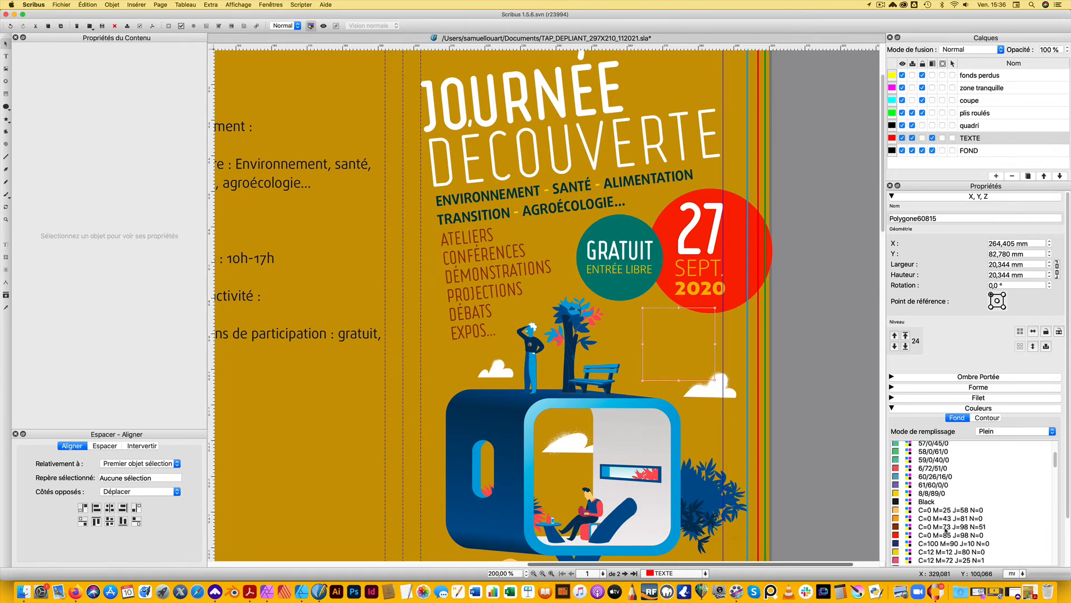
{"action": "scroll", "coordinate": [945, 531], "scroll_direction": "down", "scroll_amount": 5}
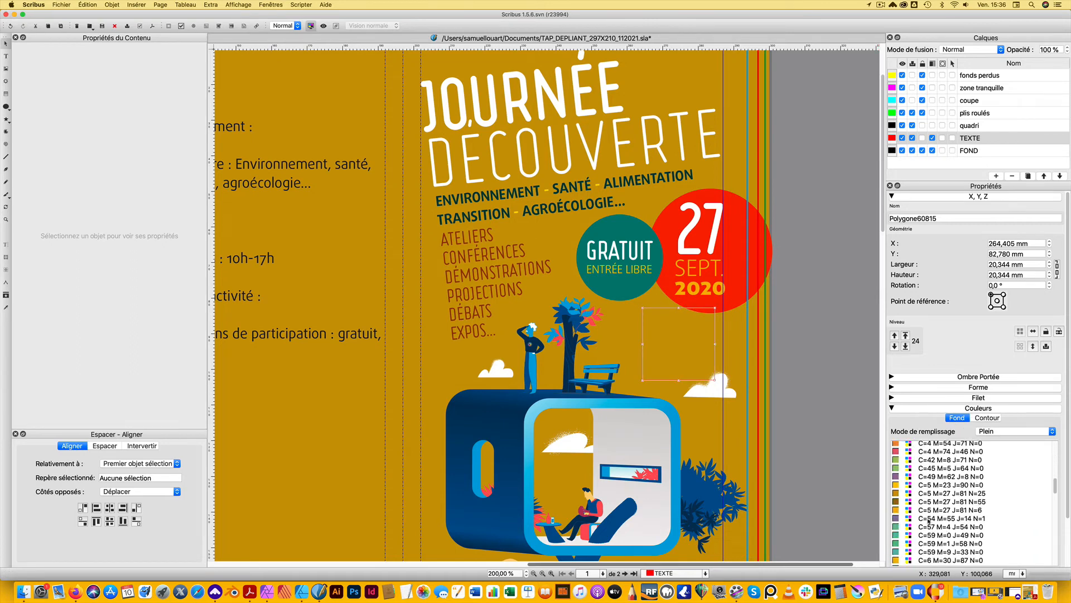
{"action": "left_click", "coordinate": [943, 510]}
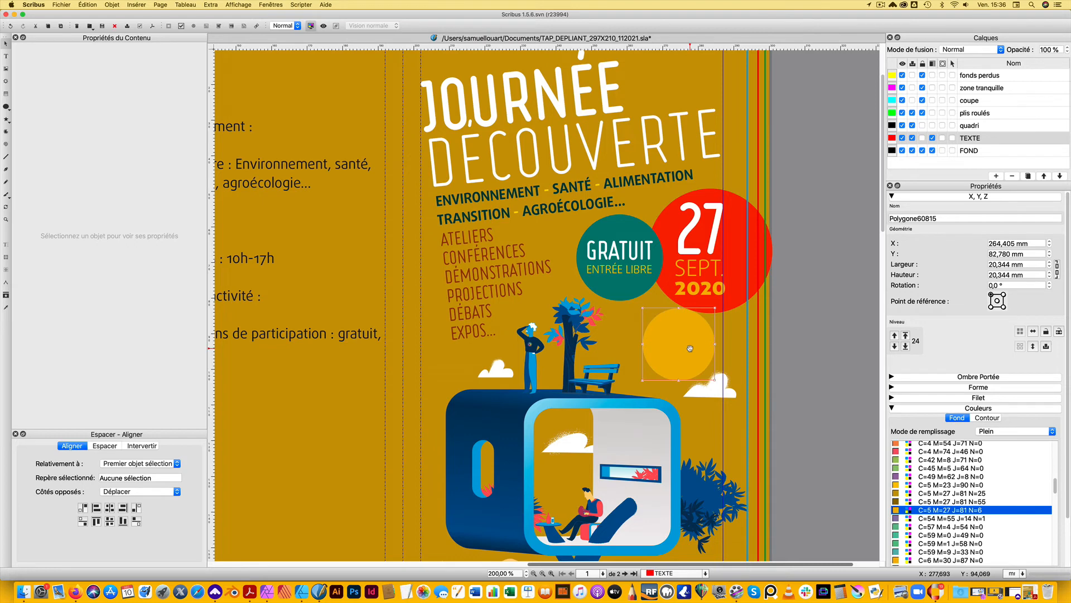
{"action": "left_click_drag", "start_coordinate": [691, 348], "coordinate": [698, 344]}
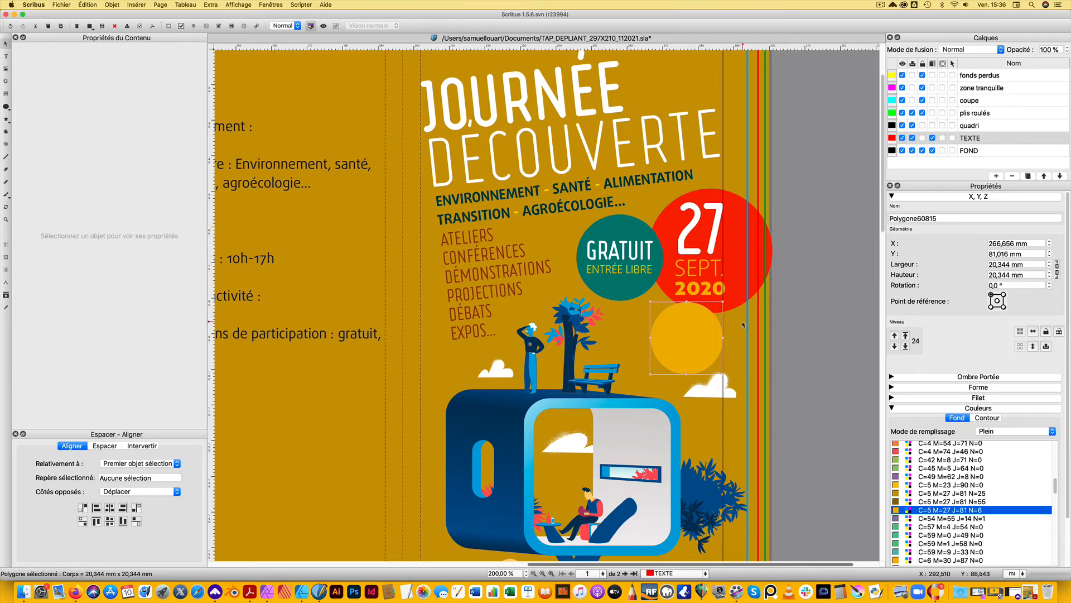
{"action": "left_click", "coordinate": [807, 369]}
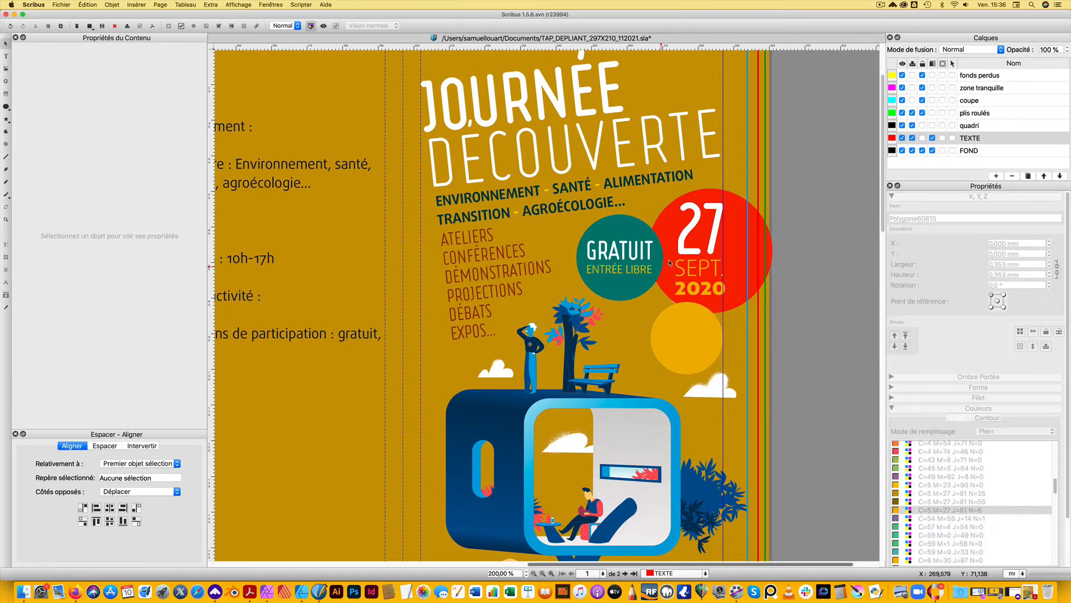
Add the text "10h" in a frame about 9.8 × 10.6 mm on the yellow circle and apply the TITRAILLE paragraph style
{"action": "left_click", "coordinate": [663, 332]}
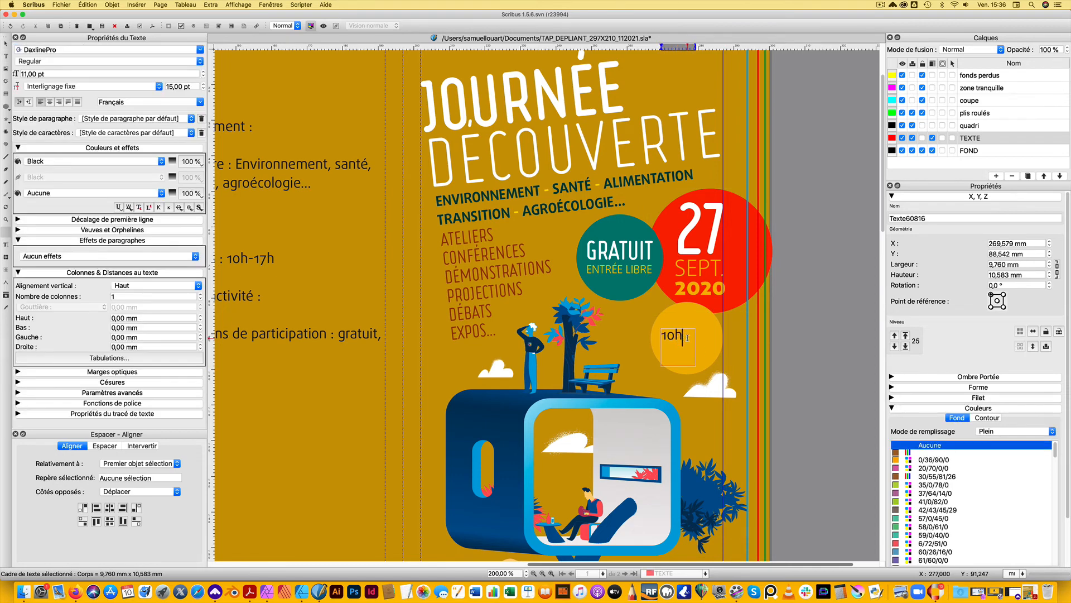
{"action": "left_click_drag", "start_coordinate": [686, 338], "coordinate": [661, 336]}
{"action": "left_click", "coordinate": [120, 118]}
{"action": "left_click", "coordinate": [124, 144]}
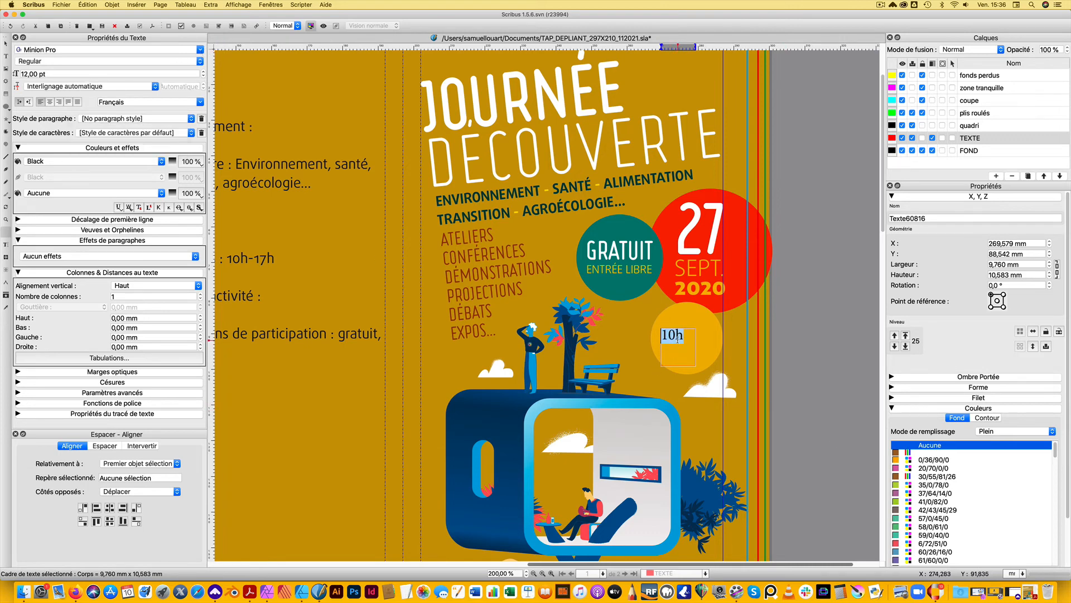
{"action": "key", "text": "super+z"}
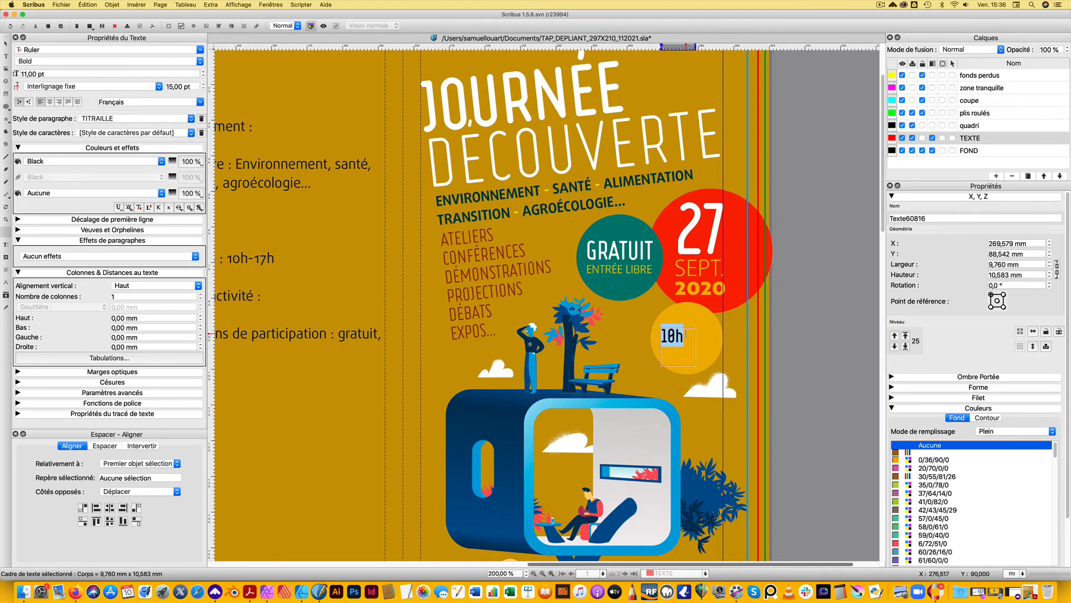
Set the "h" of "10h" as superscript
{"action": "left_click", "coordinate": [670, 334]}
{"action": "left_click_drag", "start_coordinate": [668, 334], "coordinate": [673, 334]}
{"action": "key", "text": "Right"}
{"action": "left_click_drag", "start_coordinate": [681, 337], "coordinate": [674, 335]}
{"action": "left_click", "coordinate": [149, 208]}
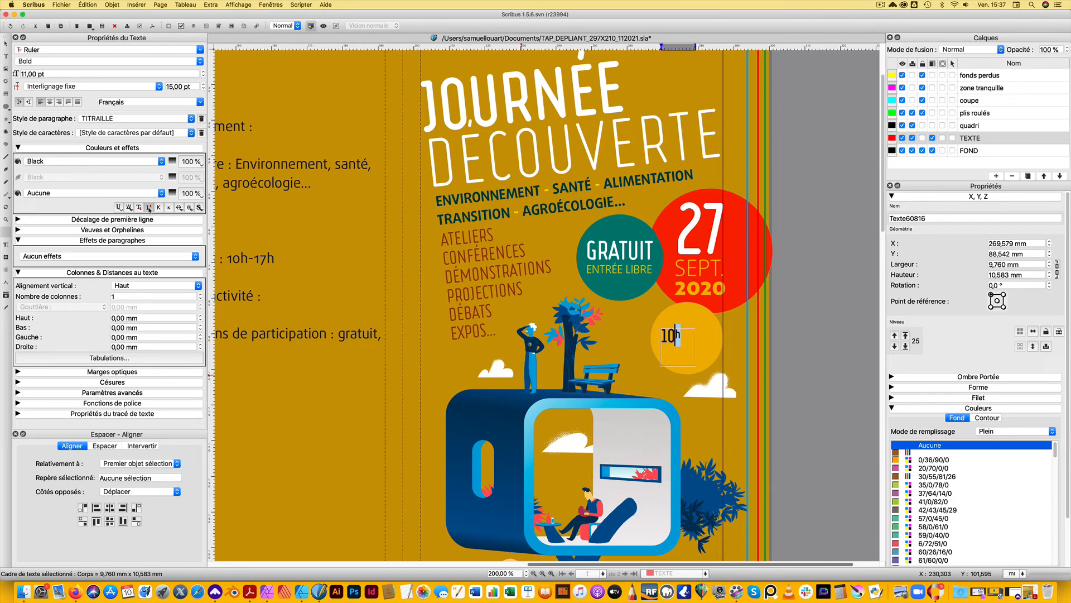
Shrink the "10h" text frame to about 7.6 × 6.7 mm and set its text colour to White
{"action": "left_click", "coordinate": [688, 342]}
{"action": "key", "text": "super+a"}
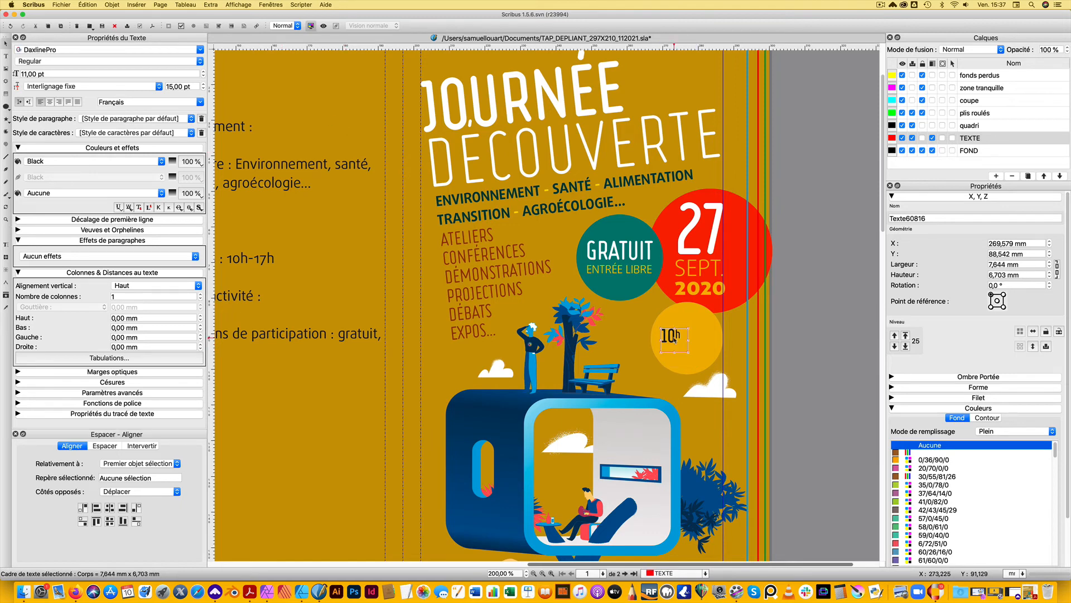
{"action": "double_click", "coordinate": [676, 342]}
{"action": "key", "text": "super+a"}
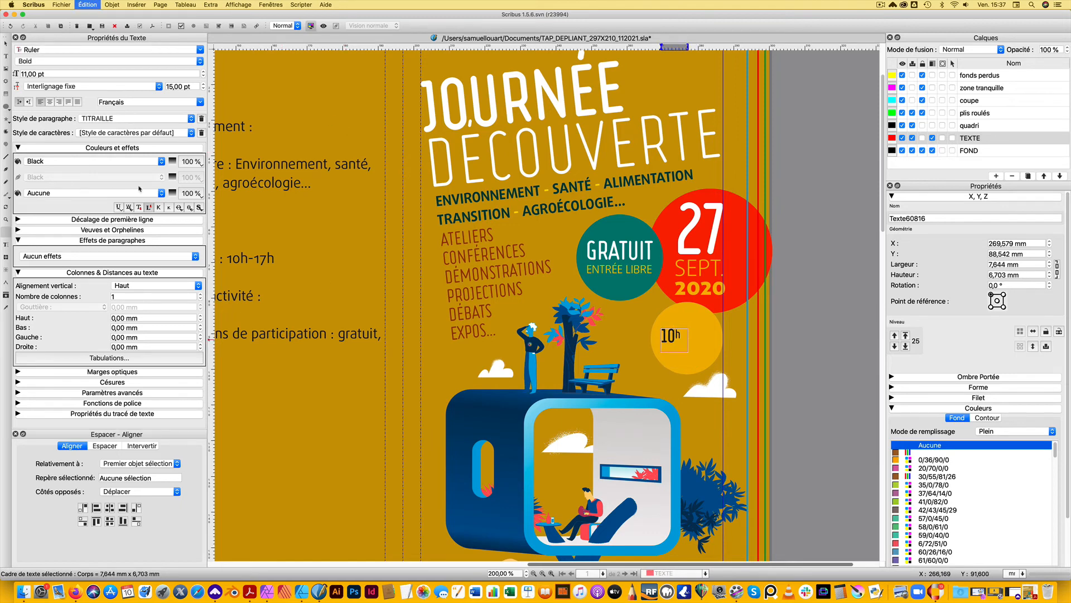
{"action": "left_click", "coordinate": [162, 161]}
{"action": "scroll", "coordinate": [131, 403], "scroll_direction": "down", "scroll_amount": 4}
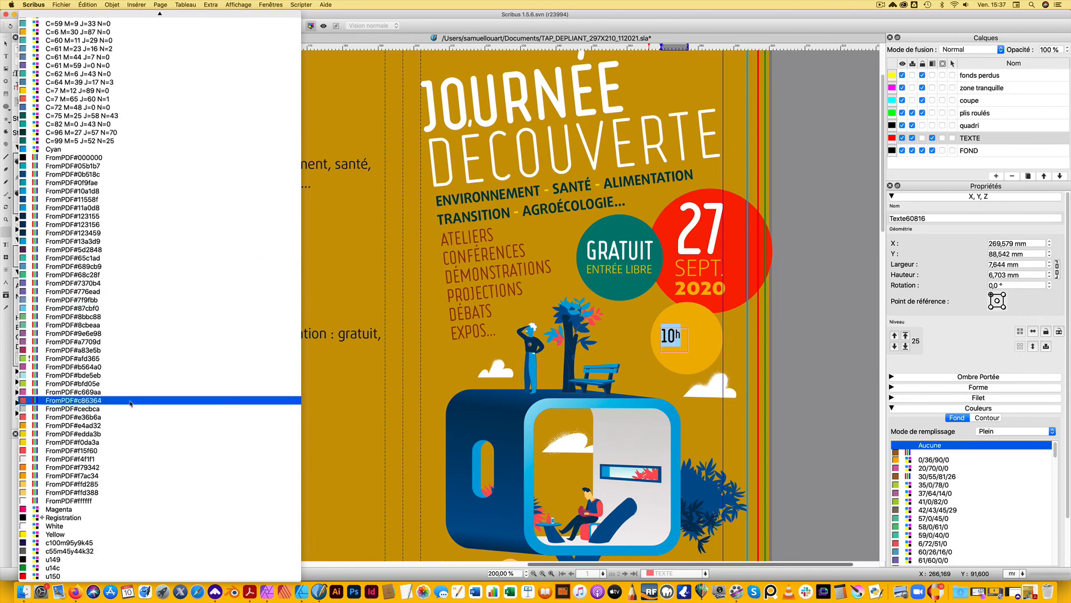
{"action": "left_click", "coordinate": [84, 526]}
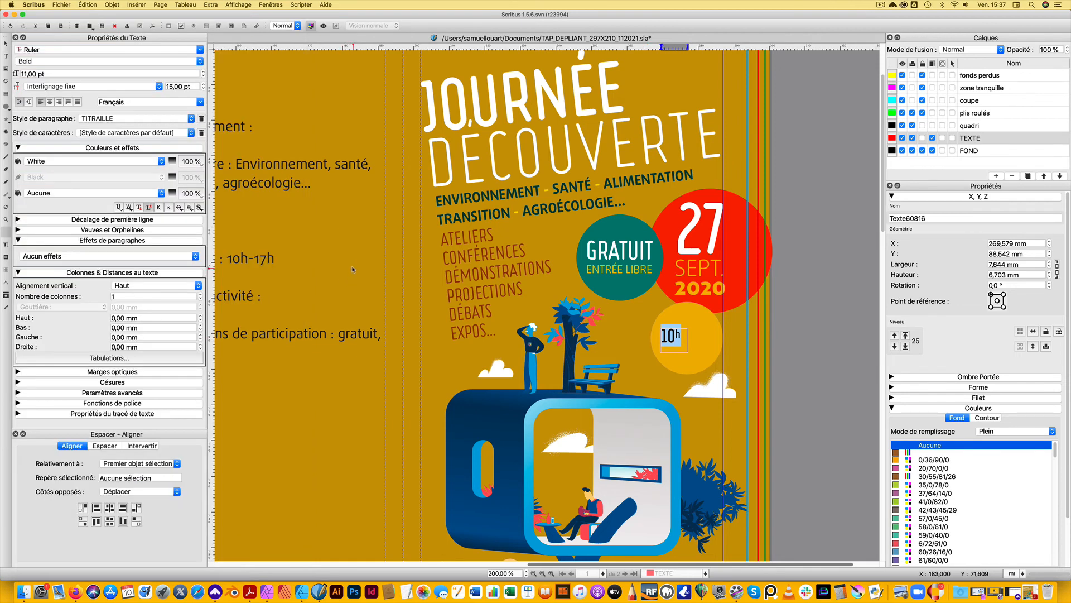
{"action": "left_click", "coordinate": [672, 345]}
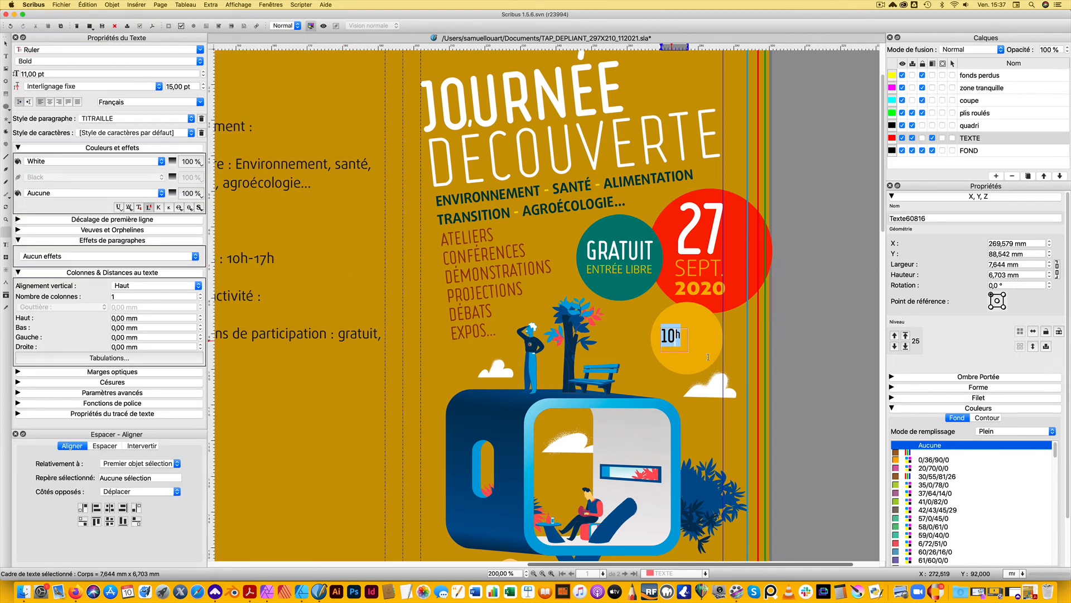
{"action": "left_click", "coordinate": [816, 356]}
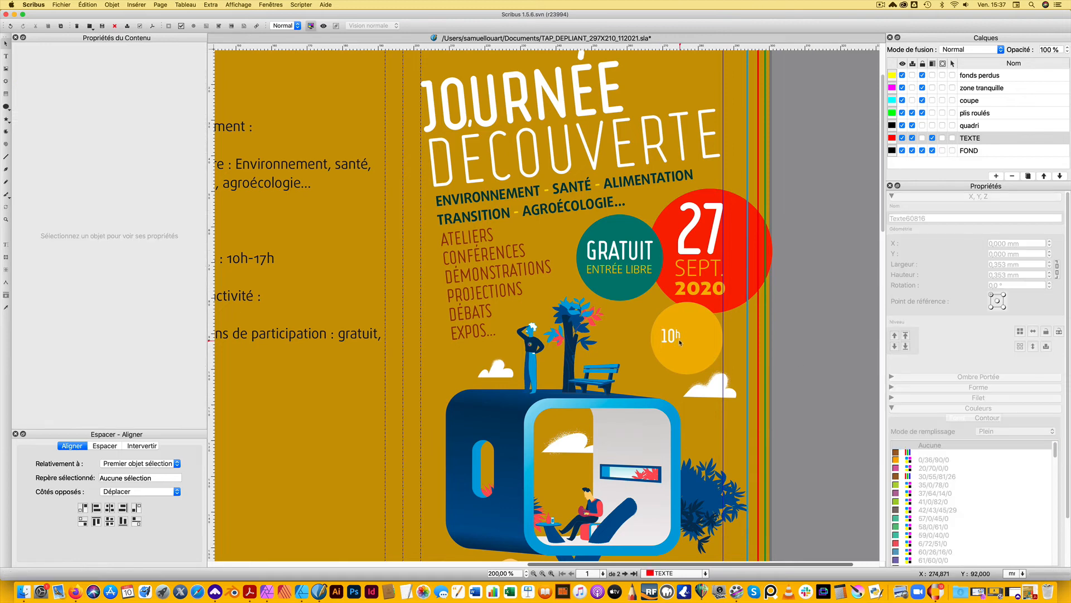
Scale the "10h" text up to 17.30 pt in the upper part of the yellow circle, with a frame about 9.5 × 8.5 mm
{"action": "left_click", "coordinate": [675, 342]}
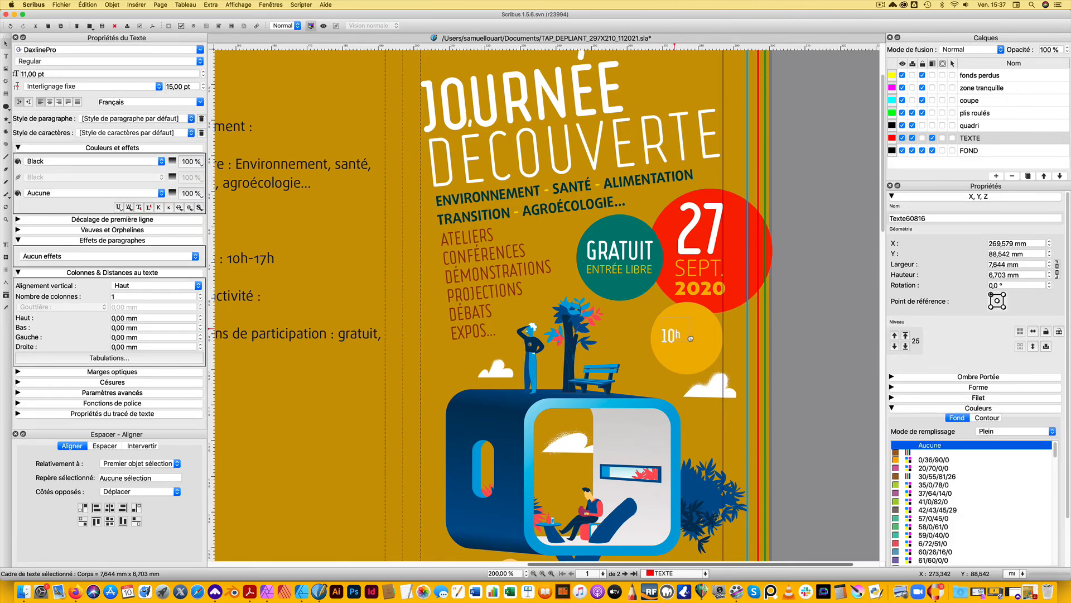
{"action": "mouse_move", "coordinate": [690, 339]}
{"action": "left_mouse_down"}
{"action": "mouse_move", "coordinate": [692, 328]}
{"action": "mouse_move", "coordinate": [703, 357]}
{"action": "mouse_move", "coordinate": [692, 341]}
{"action": "left_mouse_up"}
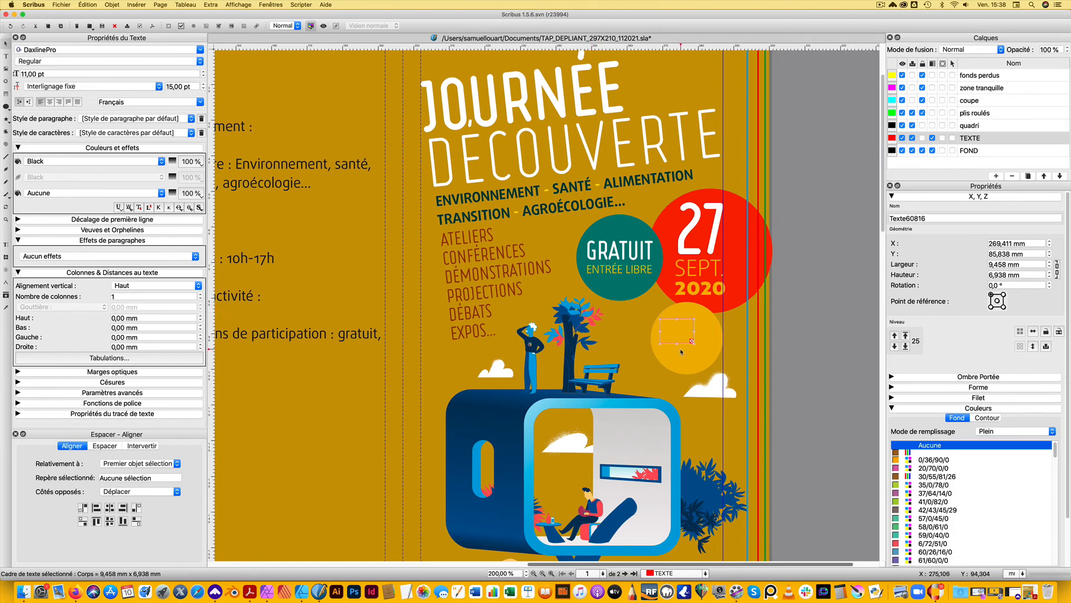
{"action": "left_click_drag", "start_coordinate": [679, 344], "coordinate": [679, 351]}
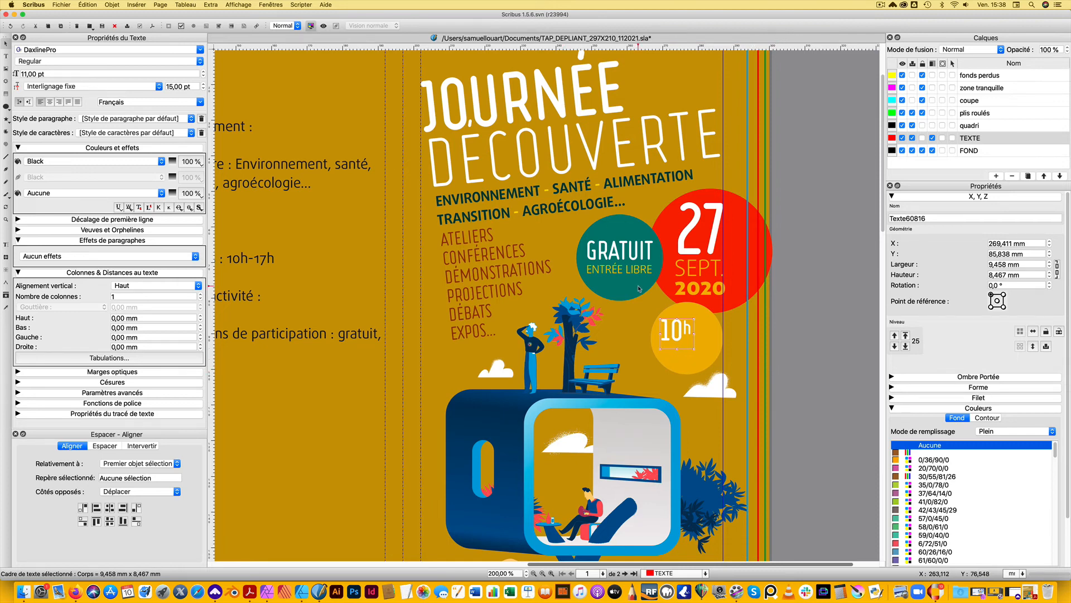
{"action": "left_click", "coordinate": [838, 332]}
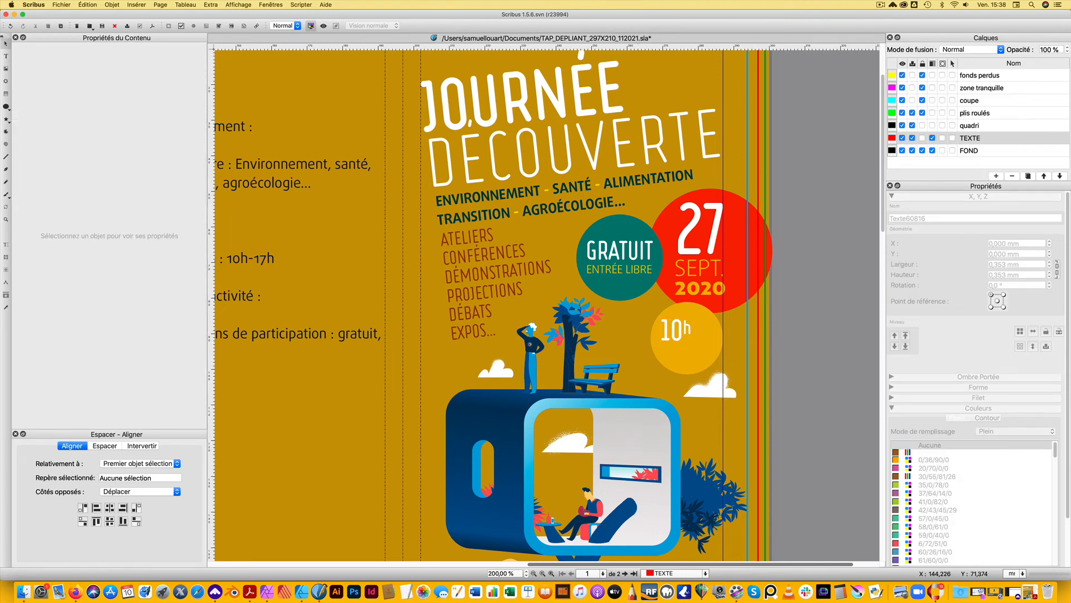
Draw a 45° line about 12.9 mm long across the yellow circle, just below "10h", with outline colour 6/72/51/0
{"action": "left_click", "coordinate": [7, 157]}
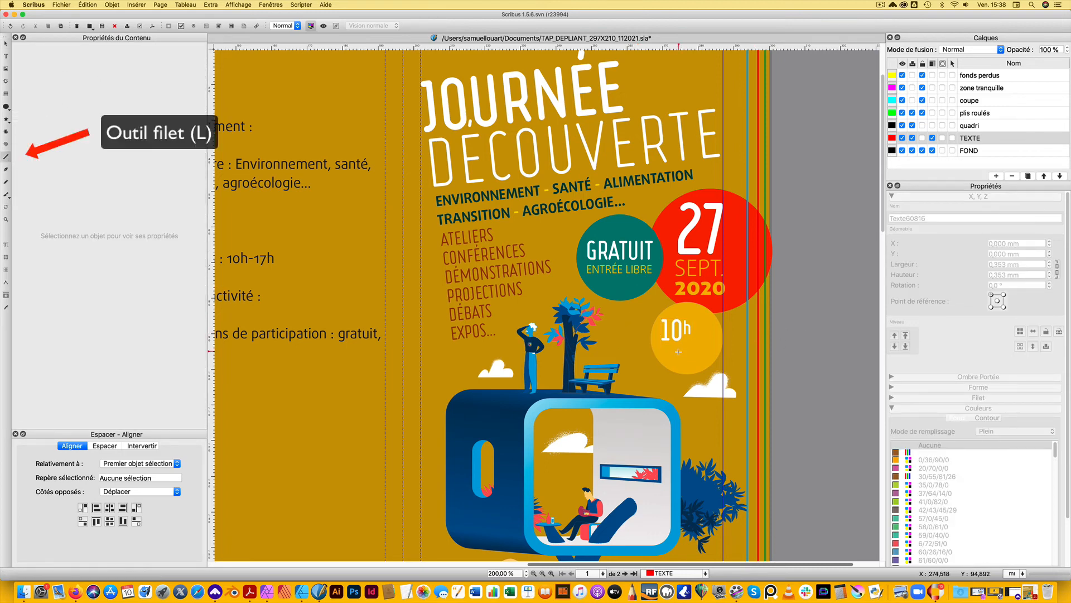
{"action": "left_click_drag", "start_coordinate": [701, 324], "coordinate": [703, 320]}
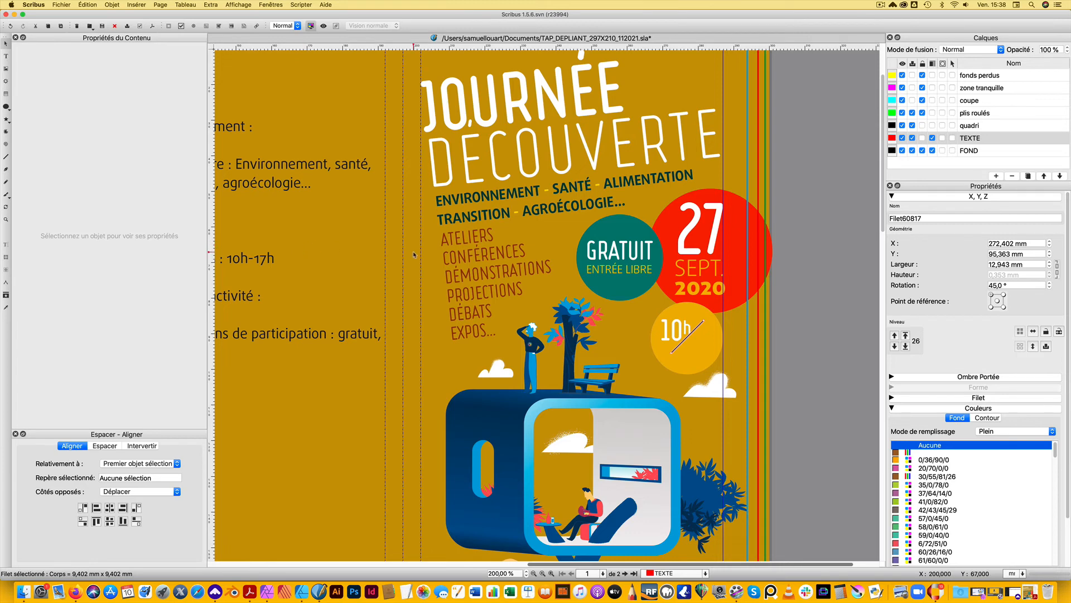
{"action": "left_click", "coordinate": [949, 543]}
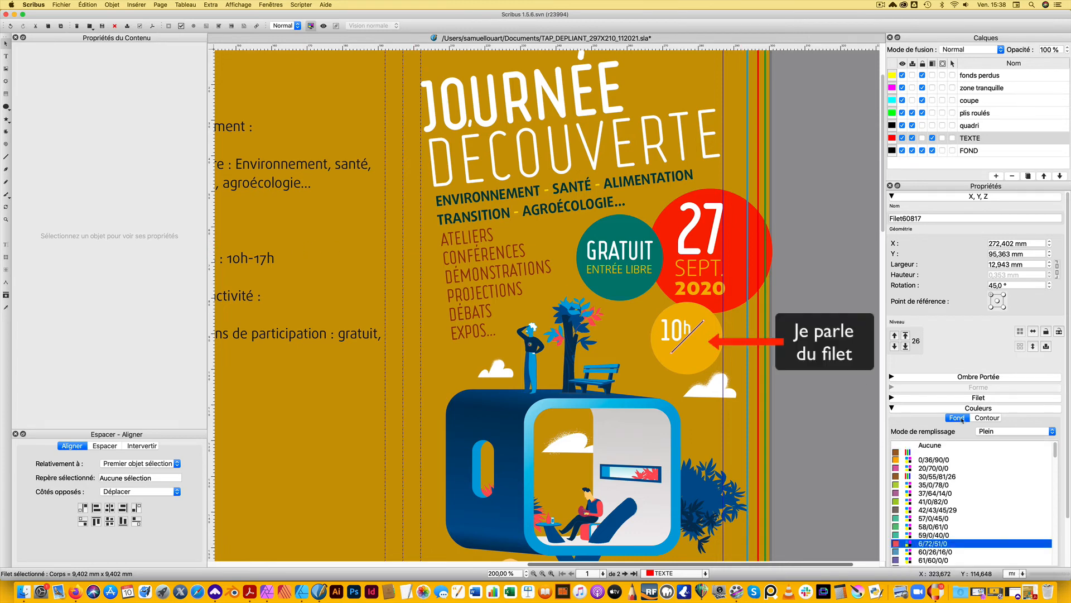
{"action": "left_click", "coordinate": [987, 417]}
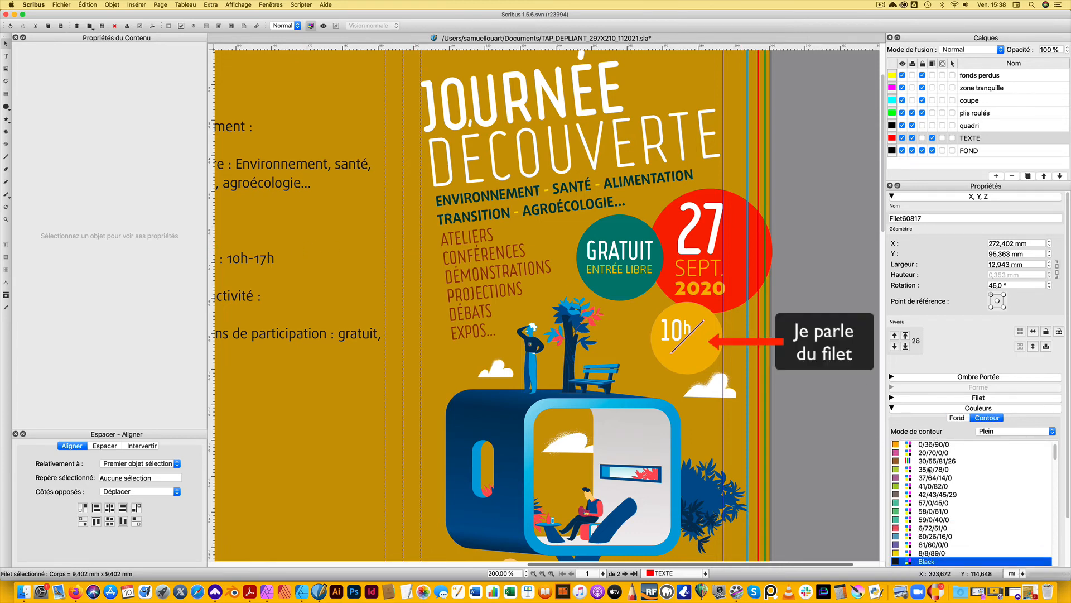
{"action": "left_click", "coordinate": [932, 528]}
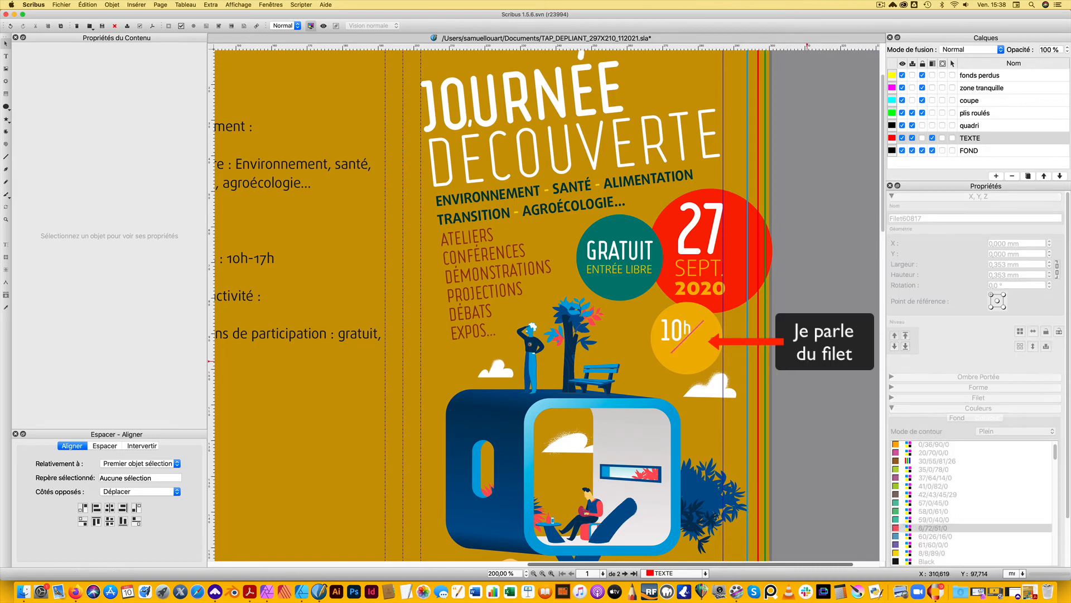
{"action": "left_click_drag", "start_coordinate": [698, 327], "coordinate": [699, 331]}
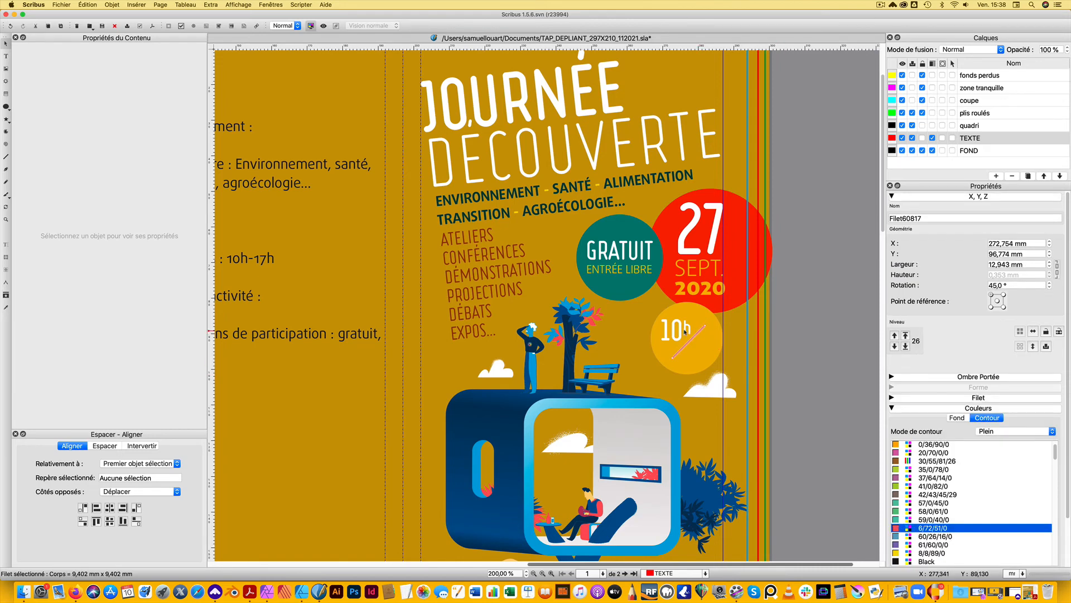
Duplicate the "10h" text frame and place the copy on the other side of the diagonal line, at about X 278.9, Y 94.0 mm
{"action": "left_click", "coordinate": [680, 332]}
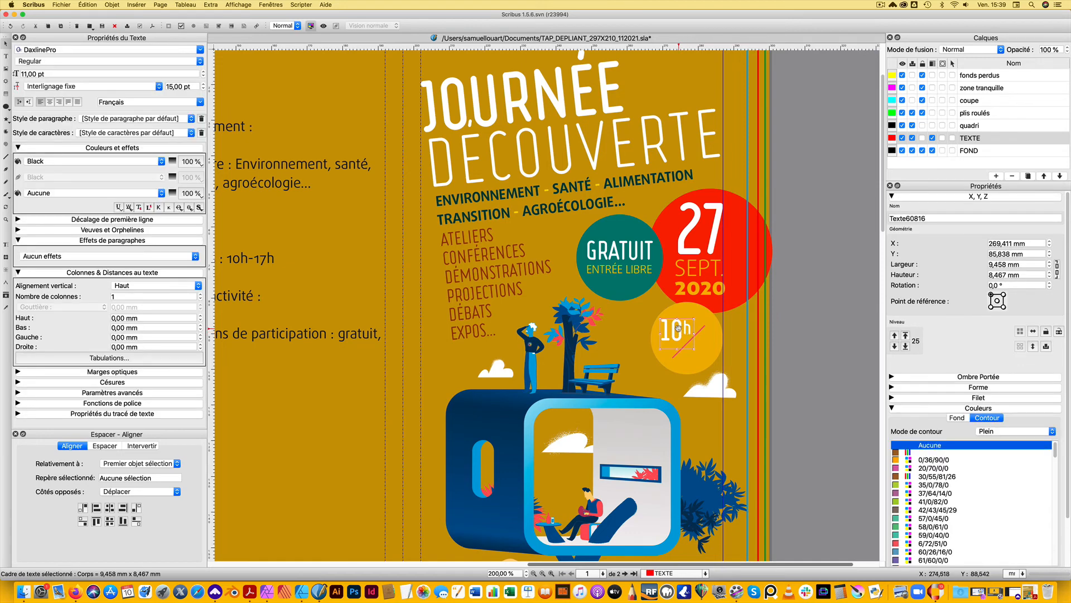
{"action": "key", "text": "super+c"}
{"action": "key", "text": "super+v"}
{"action": "left_click_drag", "start_coordinate": [680, 328], "coordinate": [712, 357]}
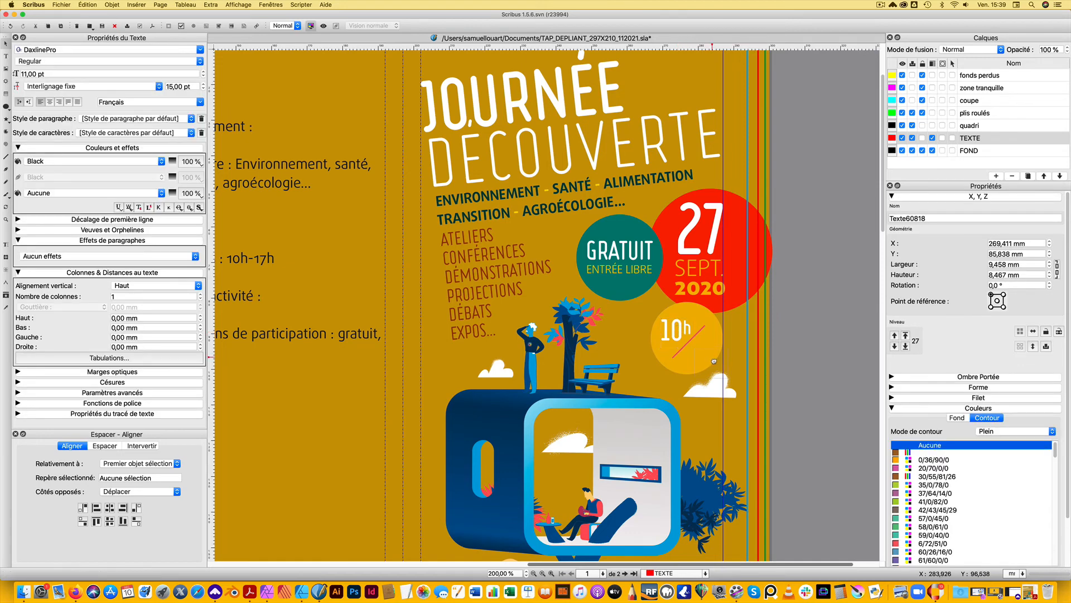
Replace the "10" in the duplicated frame with "17", keeping the superscript "h", and select the new number
{"action": "double_click", "coordinate": [713, 359]}
{"action": "key", "text": "BackSpace"}
{"action": "type", "text": "7"}
{"action": "key", "text": "BackSpace"}
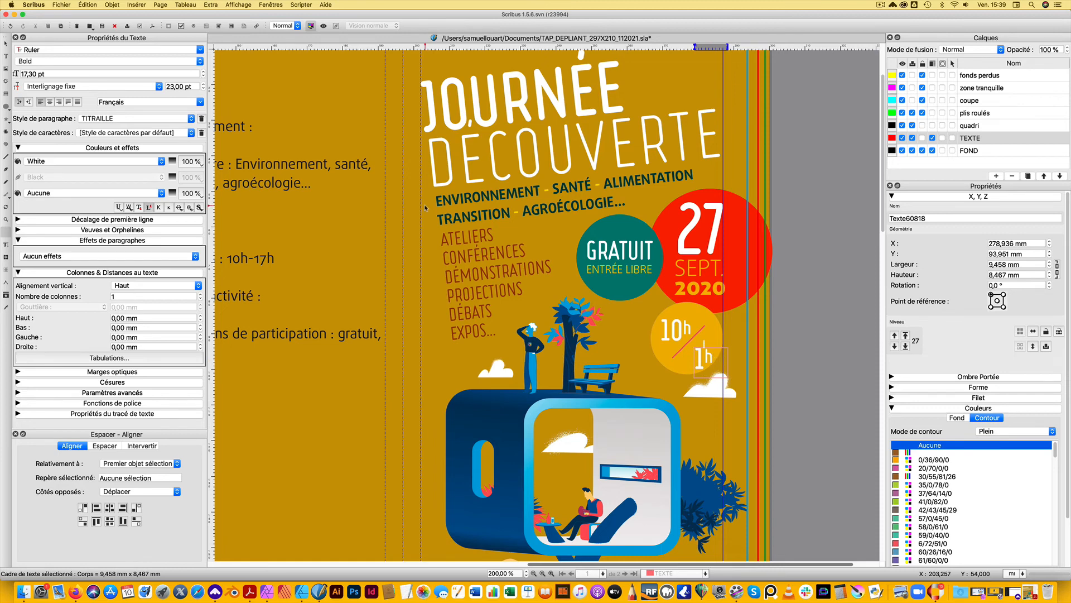
{"action": "key", "text": "shift+Left"}
{"action": "type", "text": "17"}
{"action": "left_click_drag", "start_coordinate": [707, 358], "coordinate": [694, 357]}
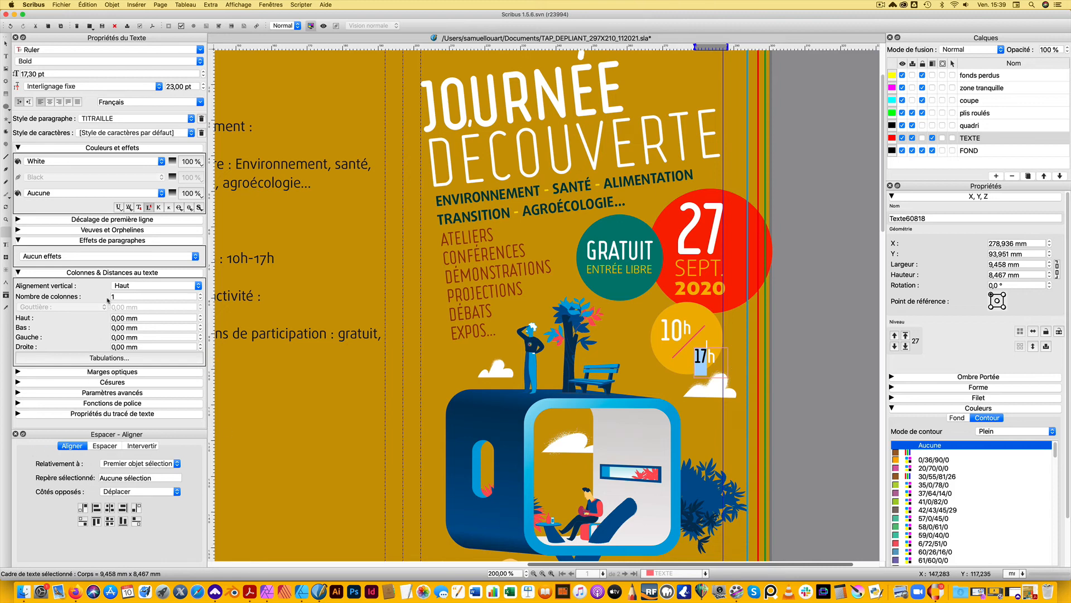
Move the "17h" text frame closer to the diagonal line, to about X 277.5, Y 93.2 mm
{"action": "left_click", "coordinate": [148, 207]}
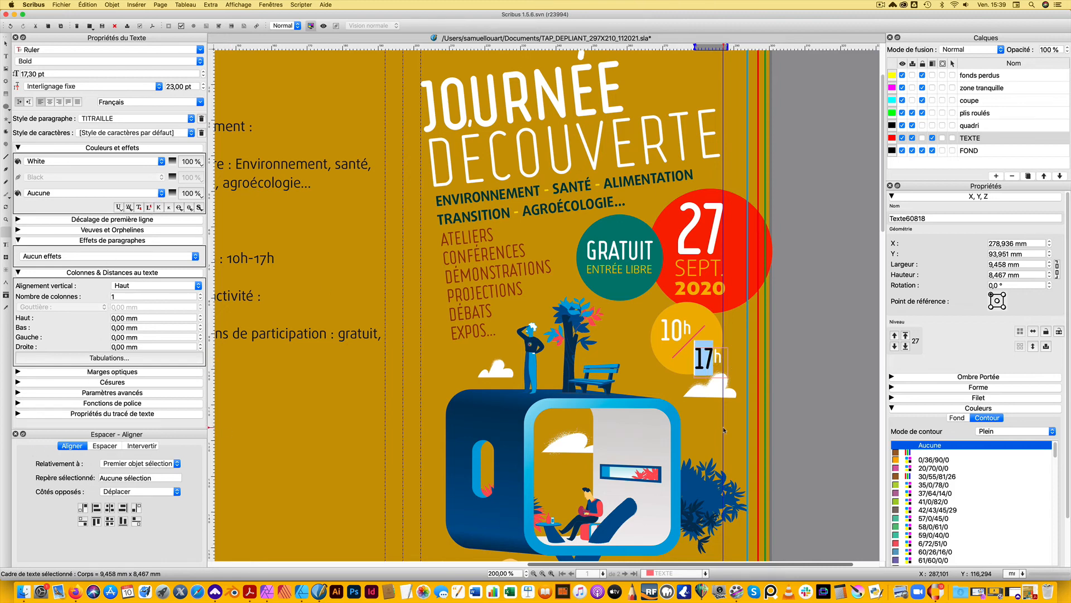
{"action": "left_click", "coordinate": [5, 47]}
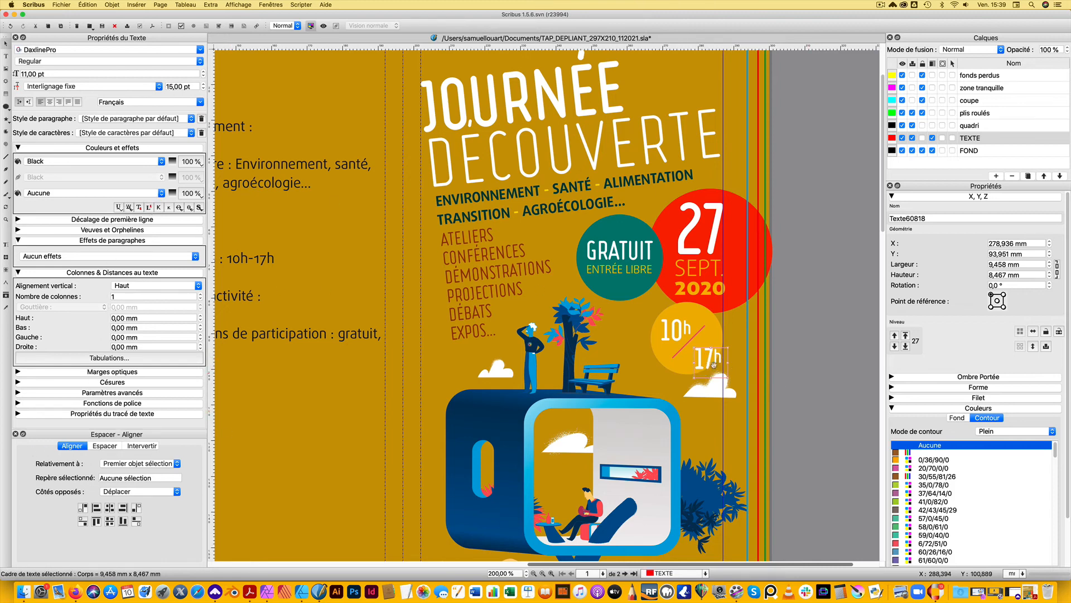
{"action": "left_click_drag", "start_coordinate": [703, 360], "coordinate": [702, 358]}
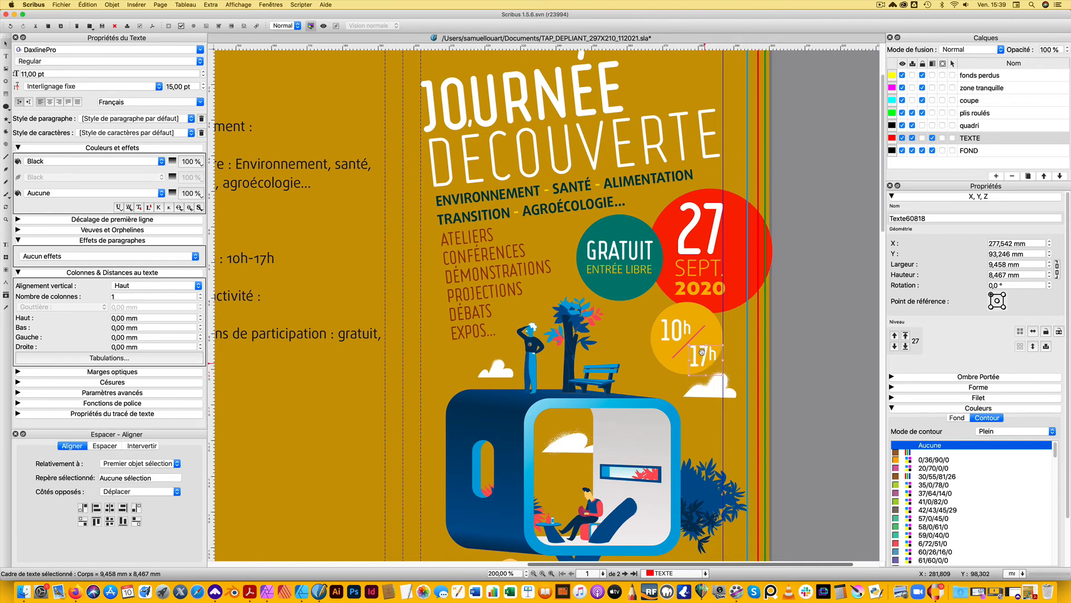
Group "10h", "17h" and the diagonal line, and scale the group to about 13.8 × 12.5 mm inside the yellow circle
{"action": "left_click", "coordinate": [697, 340], "text": "shift"}
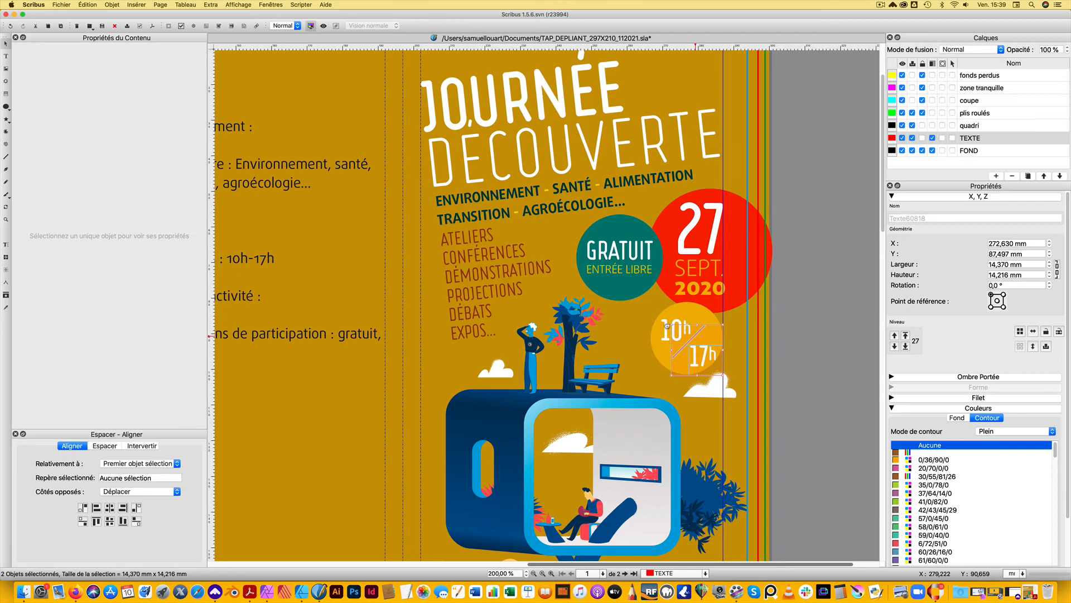
{"action": "key", "text": "super+g"}
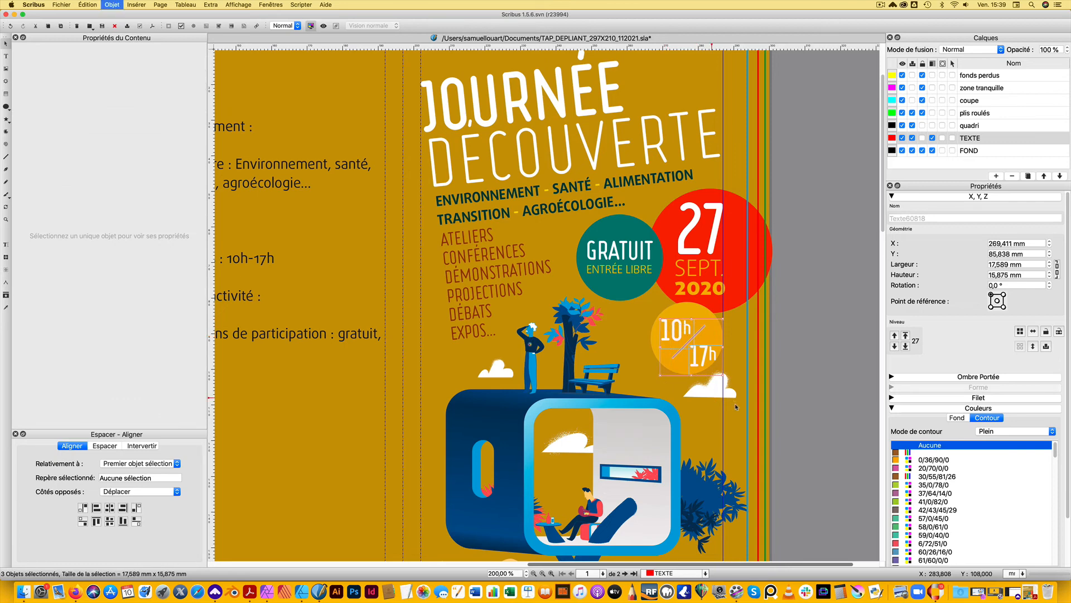
{"action": "left_click_drag", "start_coordinate": [723, 373], "coordinate": [716, 370]}
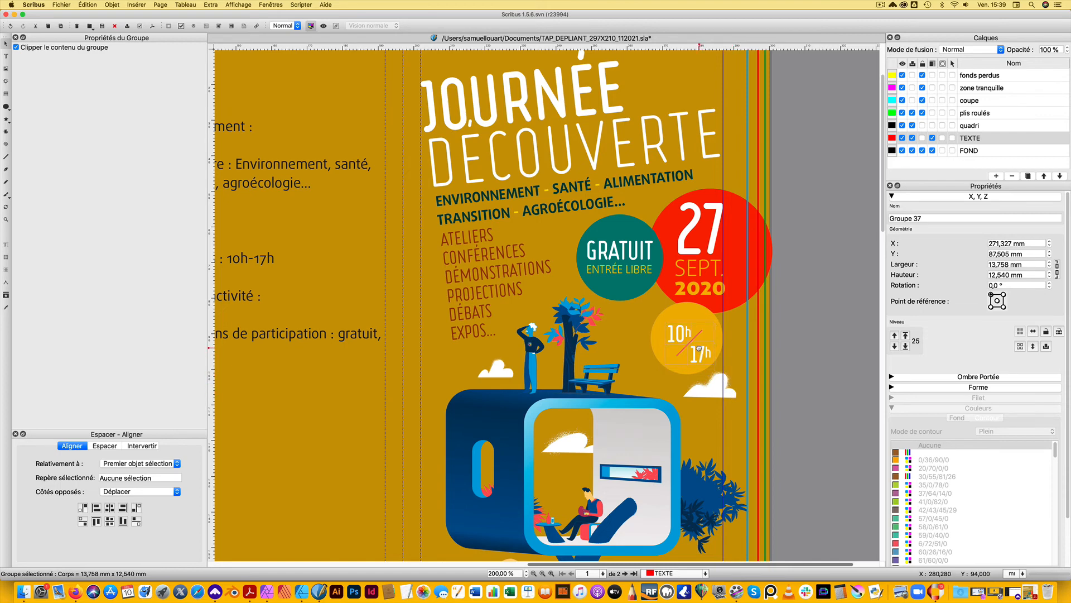
{"action": "left_click_drag", "start_coordinate": [700, 349], "coordinate": [696, 348]}
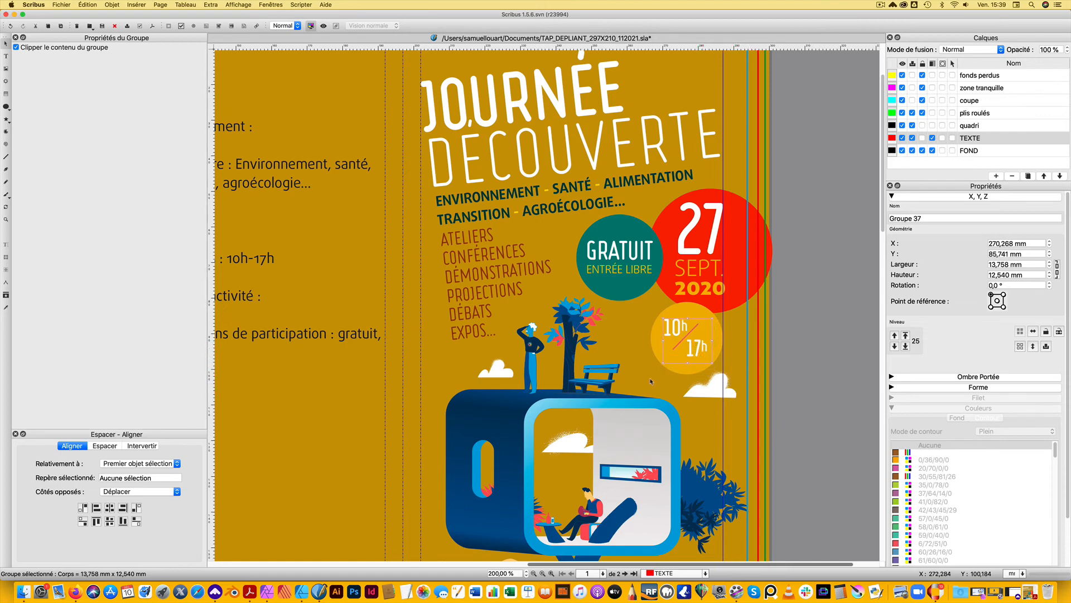
Centre the opening-hours group horizontally on the yellow circle and group the two together
{"action": "left_click", "coordinate": [725, 346], "text": "shift"}
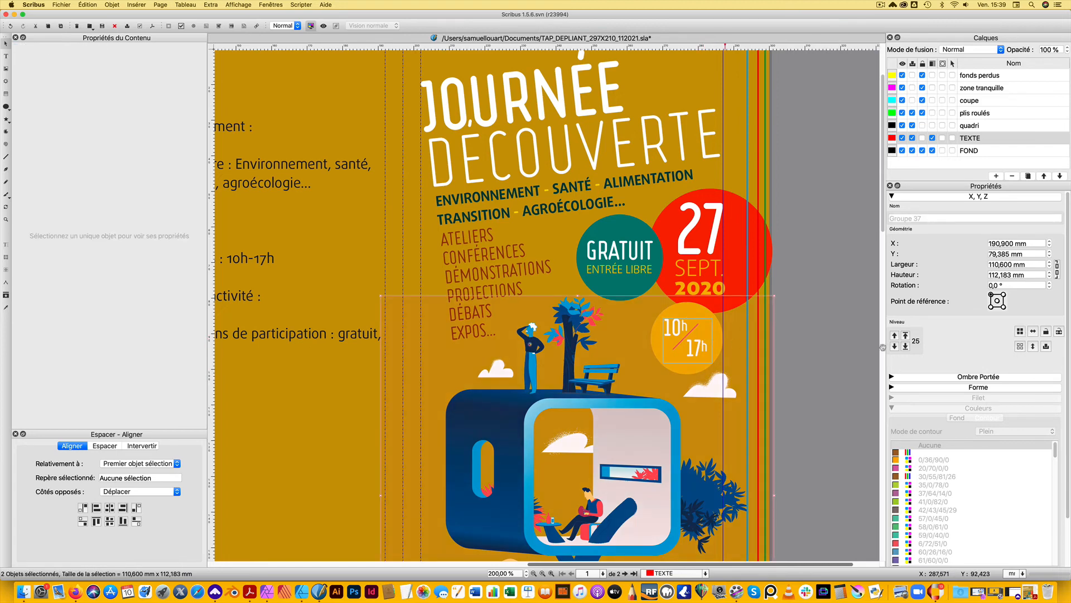
{"action": "left_click", "coordinate": [687, 339]}
{"action": "left_click", "coordinate": [687, 339], "text": "shift"}
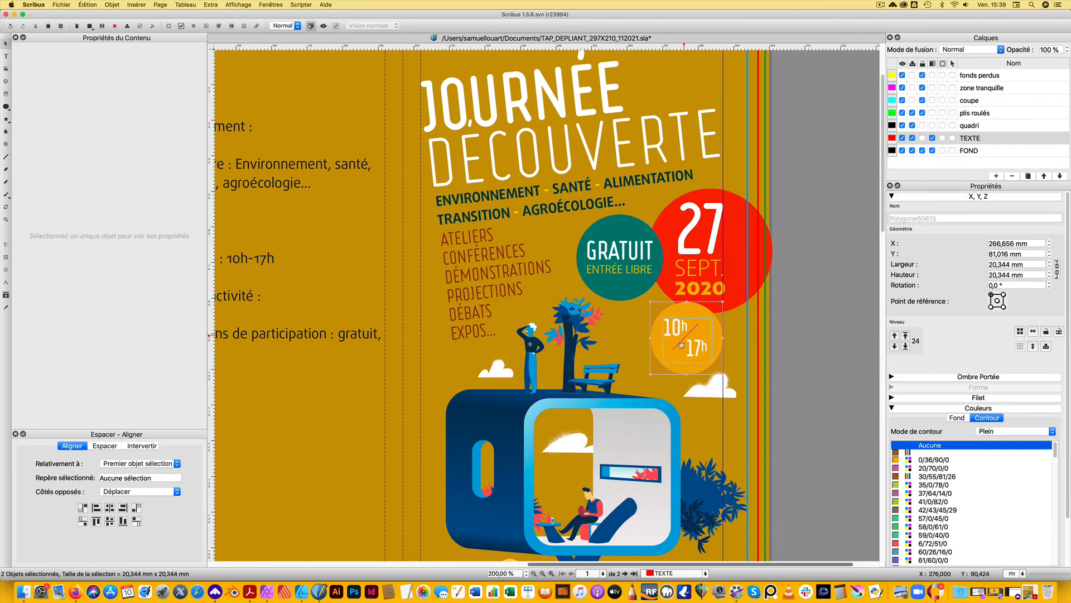
{"action": "left_click", "coordinate": [110, 508]}
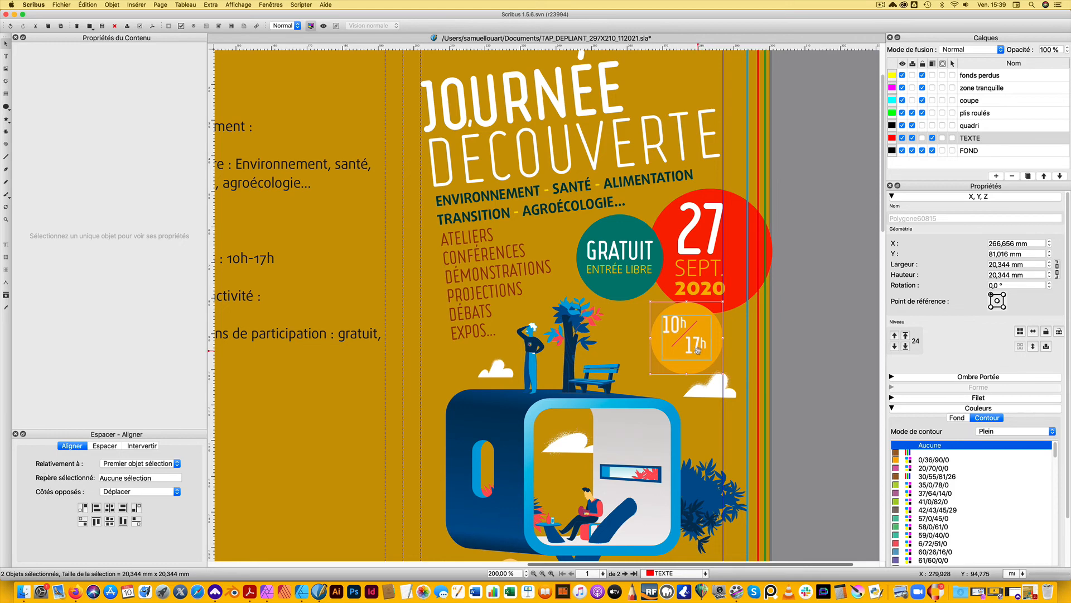
{"action": "key", "text": "super+g"}
{"action": "left_click", "coordinate": [591, 359]}
Save the brochure document
{"action": "scroll", "coordinate": [590, 358], "scroll_direction": "down", "scroll_amount": 1}
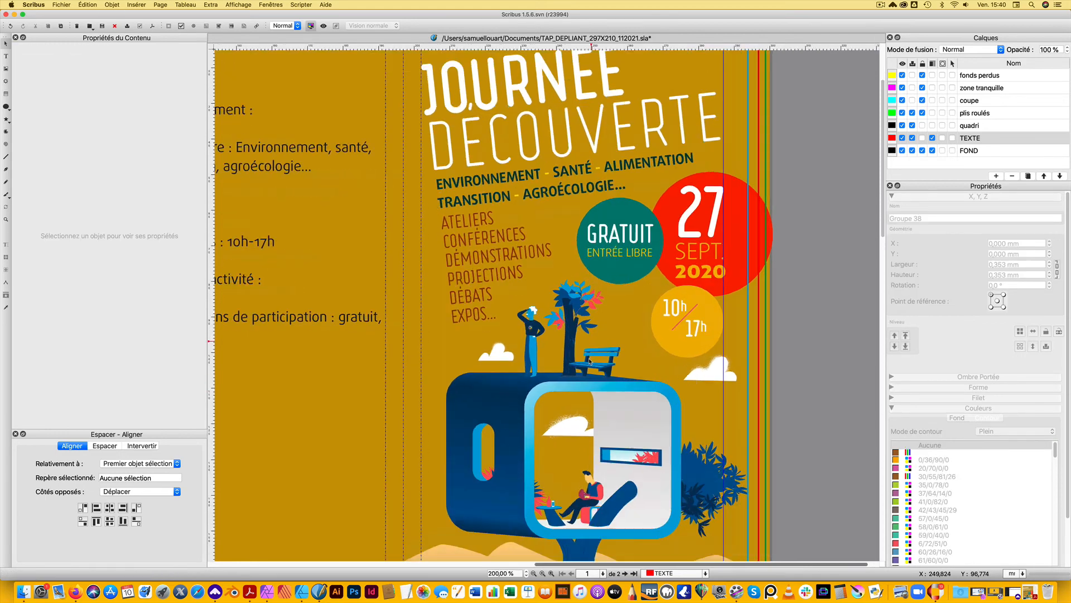
{"action": "scroll", "coordinate": [590, 358], "scroll_direction": "up", "scroll_amount": 1}
{"action": "scroll", "coordinate": [589, 361], "scroll_direction": "down", "scroll_amount": 4}
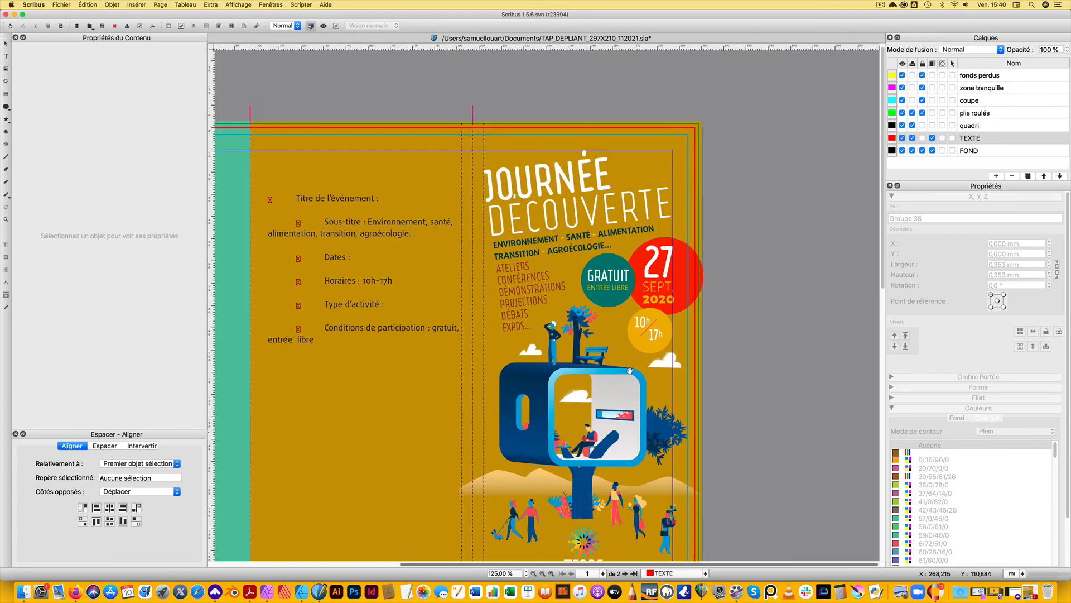
{"action": "key", "text": "super+s"}
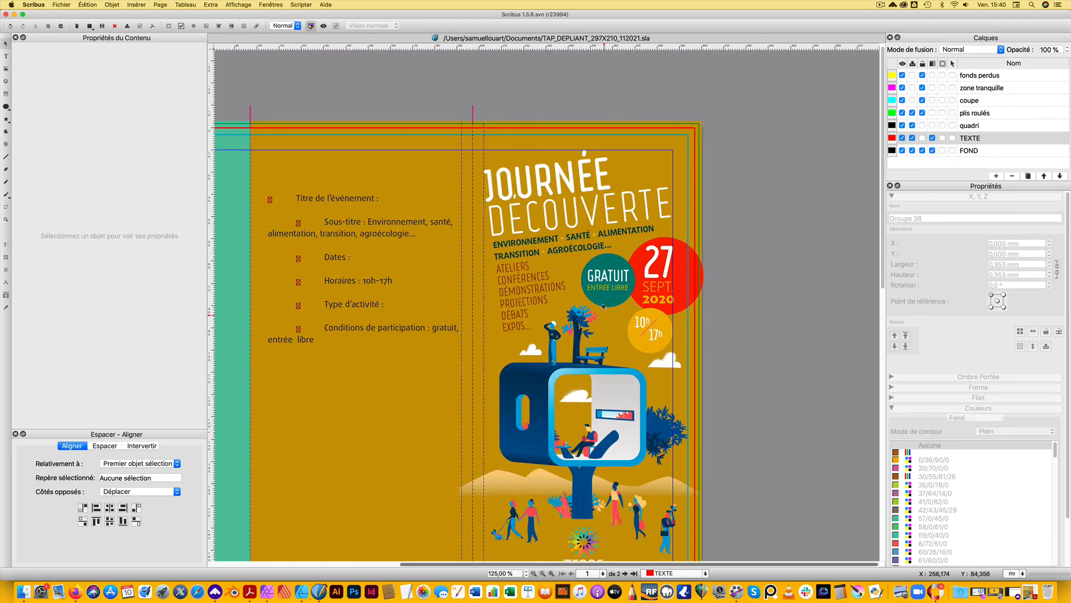
Check the whole cover in preview mode without guides or bleed, and return to the normal editing view
{"action": "scroll", "coordinate": [596, 327], "scroll_direction": "down", "scroll_amount": 1}
{"action": "scroll", "coordinate": [589, 327], "scroll_direction": "down", "scroll_amount": 2}
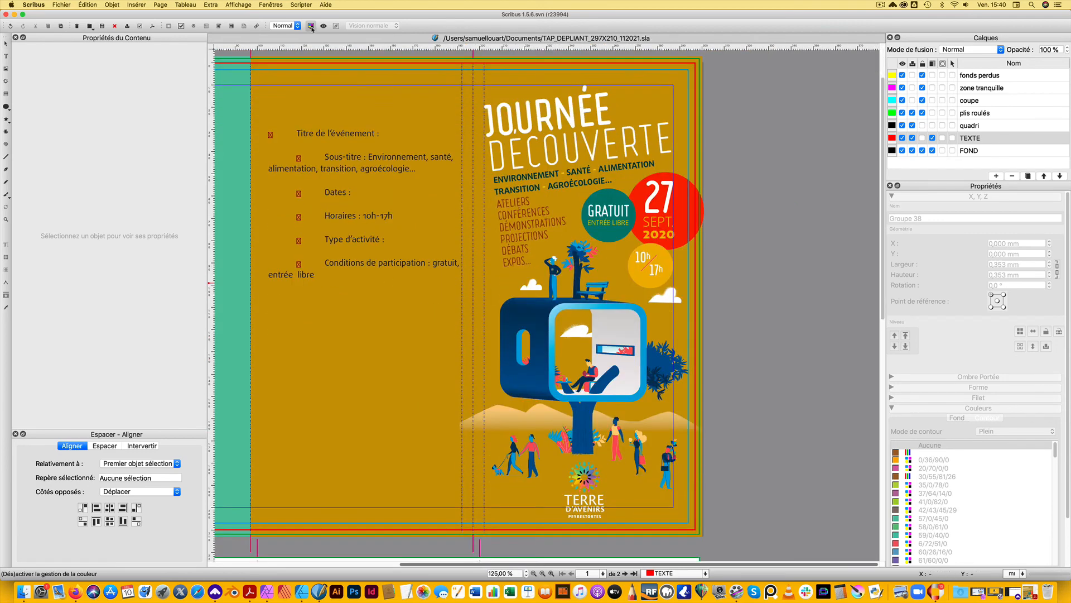
{"action": "left_click", "coordinate": [323, 27]}
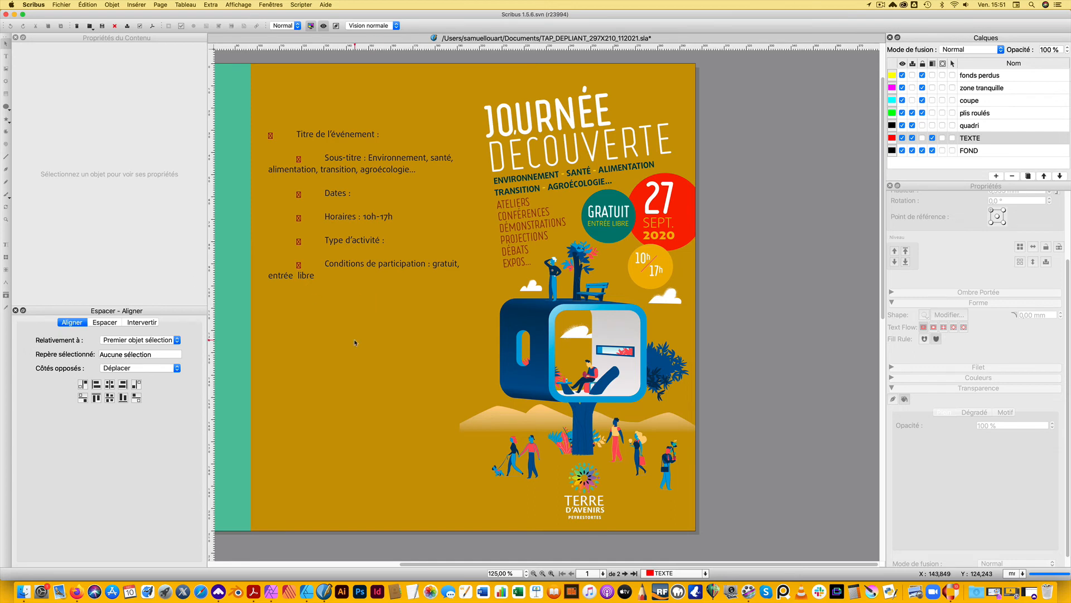
{"action": "left_click", "coordinate": [323, 25]}
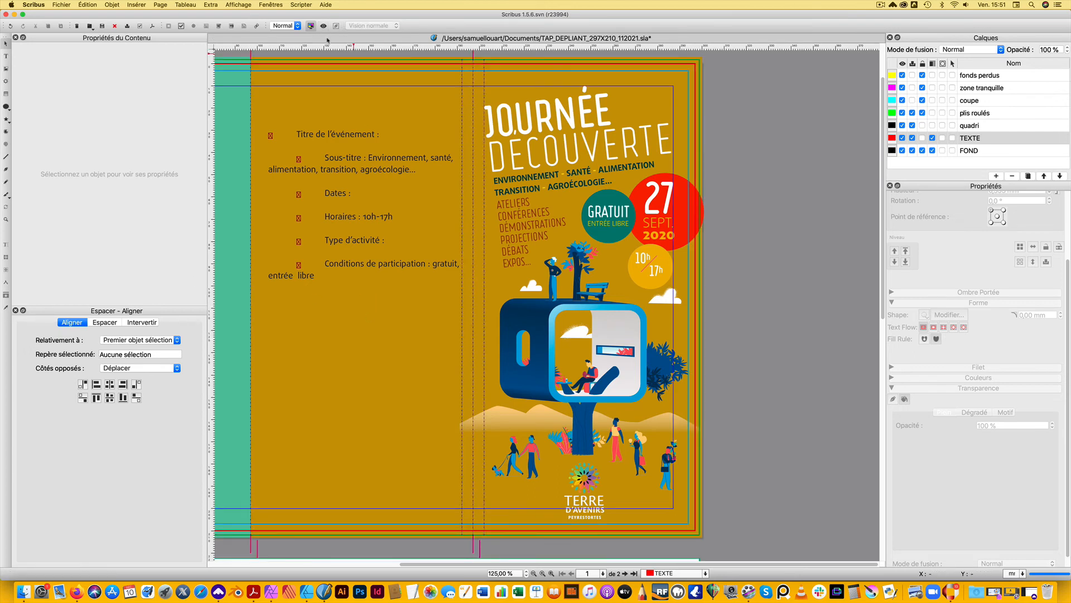
Draw a circle about 16.2 mm across below the middle panel's text, with an ellipse about 29.4 × 47.2 mm above it
{"action": "left_click", "coordinate": [6, 106]}
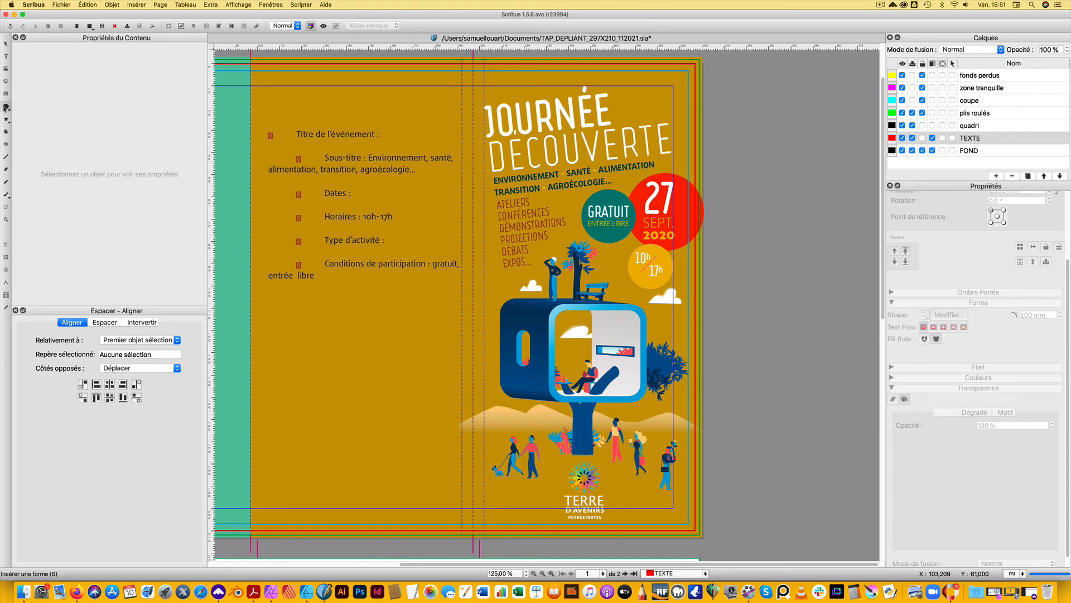
{"action": "left_click_drag", "start_coordinate": [342, 397], "coordinate": [381, 443]}
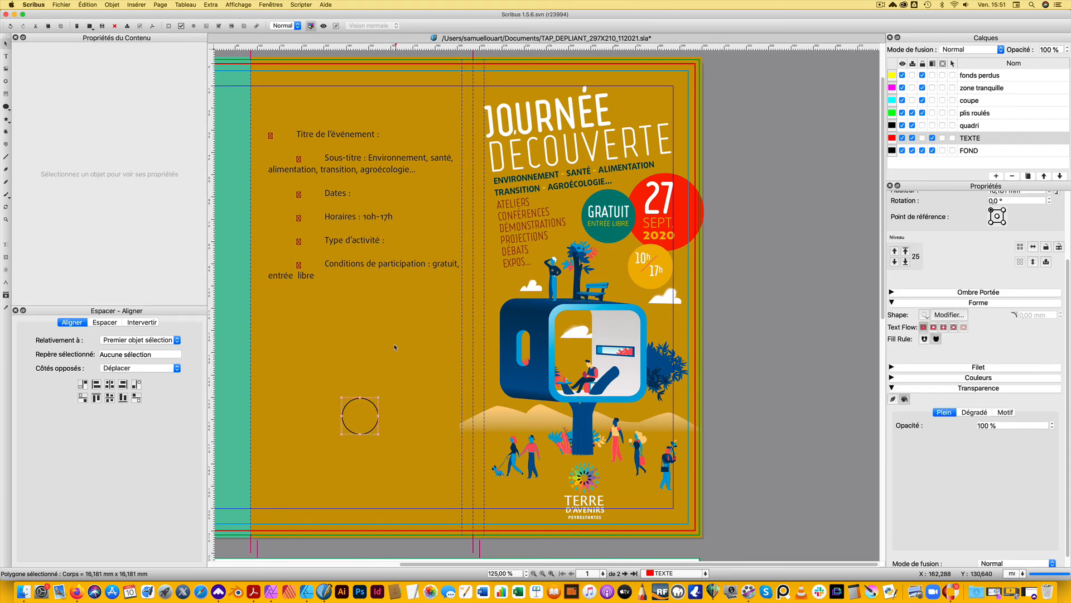
{"action": "left_click", "coordinate": [6, 106]}
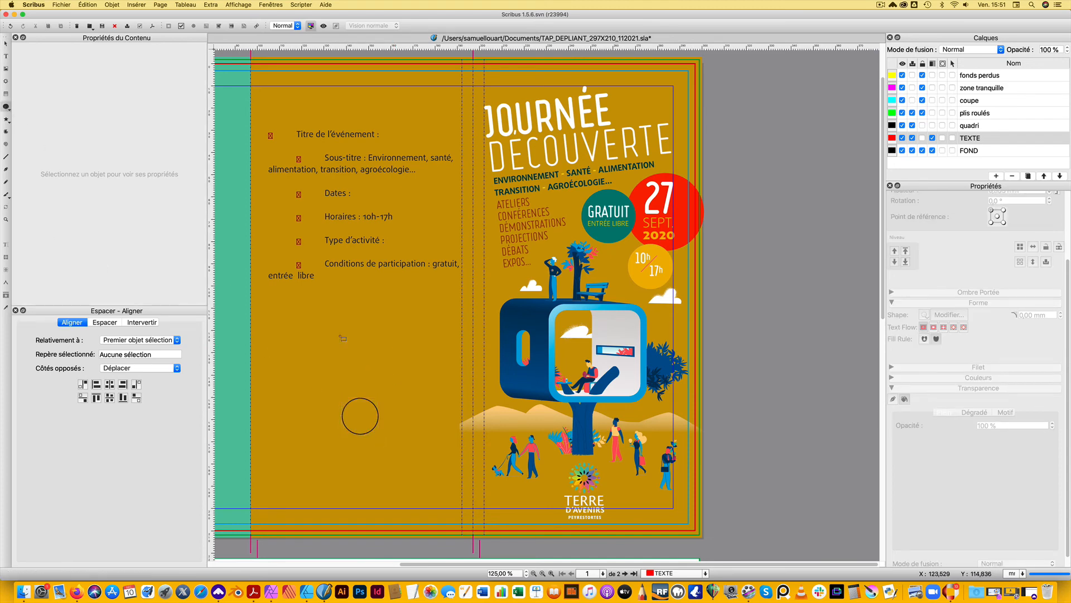
{"action": "left_click_drag", "start_coordinate": [327, 285], "coordinate": [393, 390]}
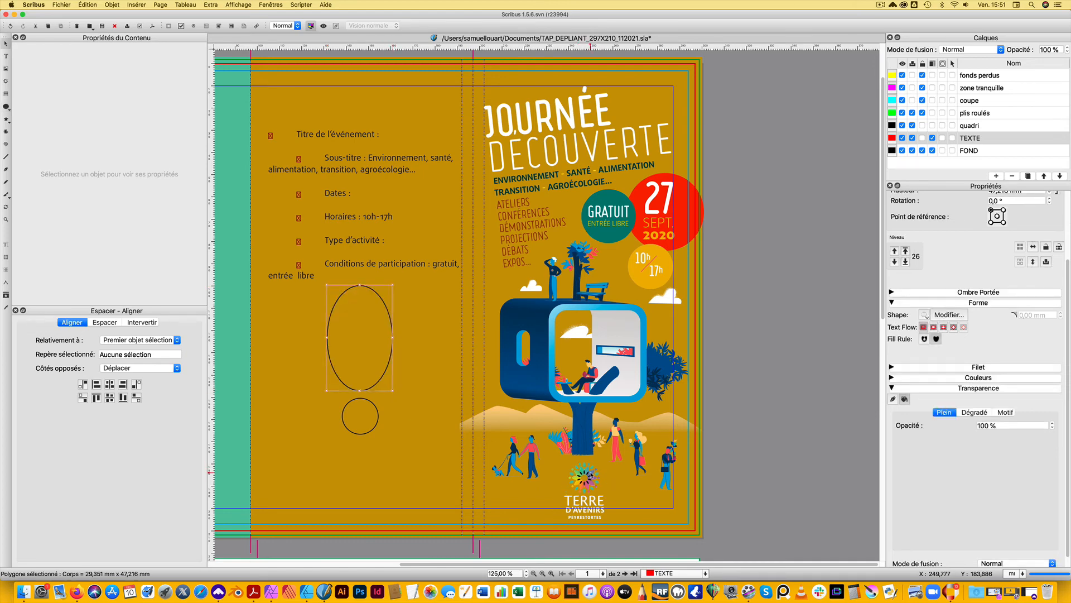
Edit the ellipse's nodes and shorten the lowest point's control handles symmetrically, placing the handle at about X 19.0, Y 47.4 mm
{"action": "double_click", "coordinate": [357, 344]}
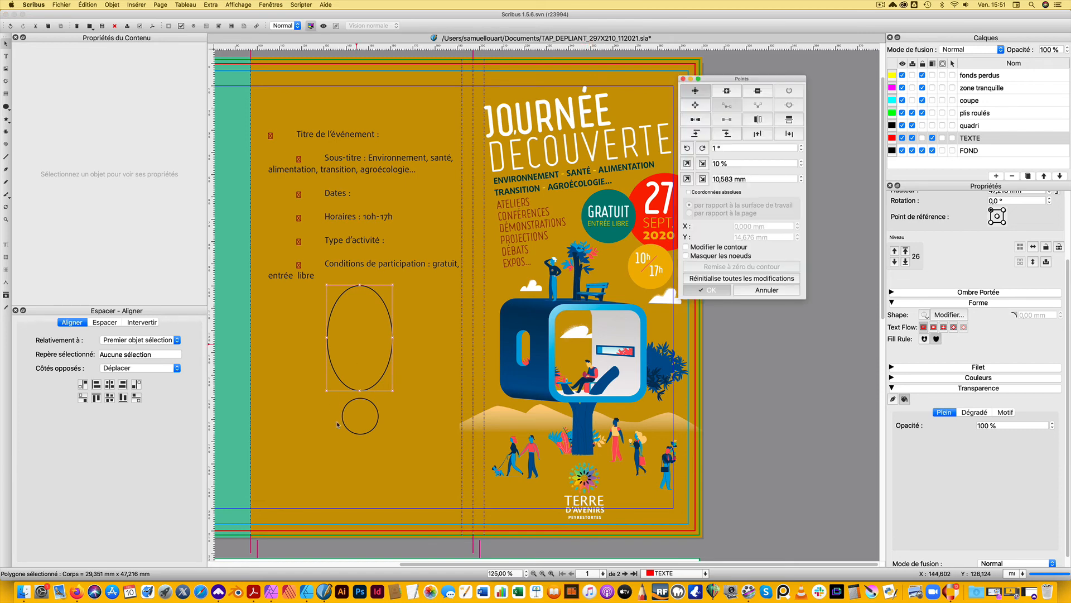
{"action": "left_click", "coordinate": [360, 391]}
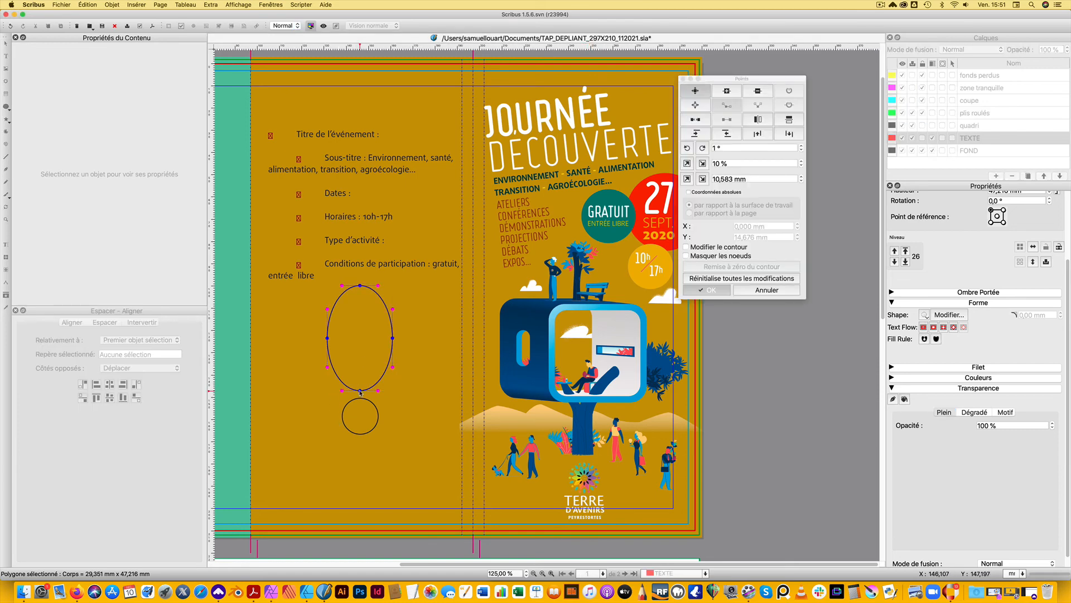
{"action": "left_click", "coordinate": [694, 106]}
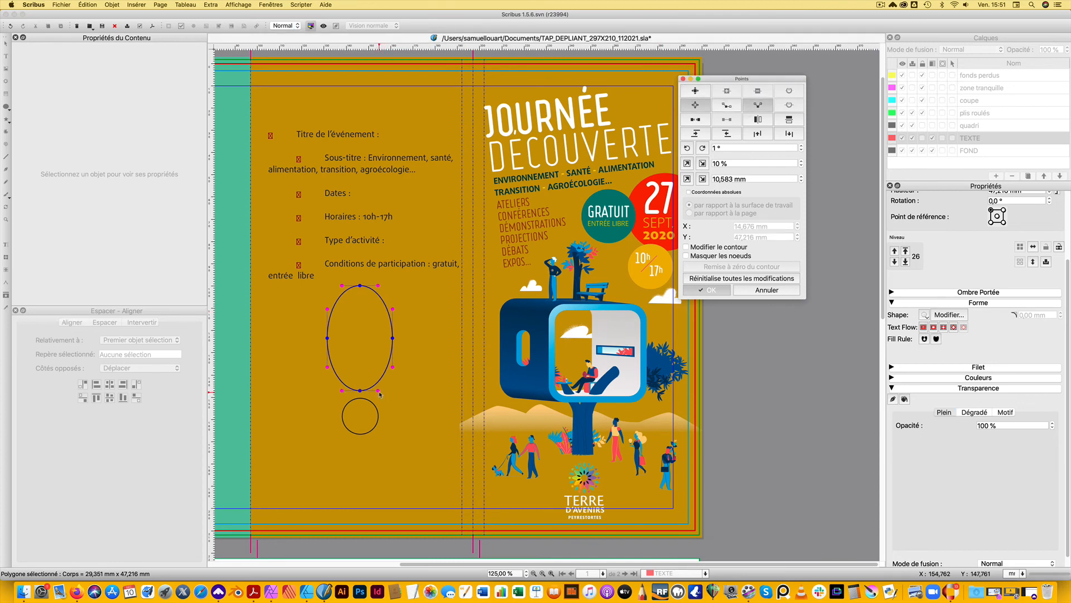
{"action": "left_click_drag", "start_coordinate": [379, 391], "coordinate": [369, 391]}
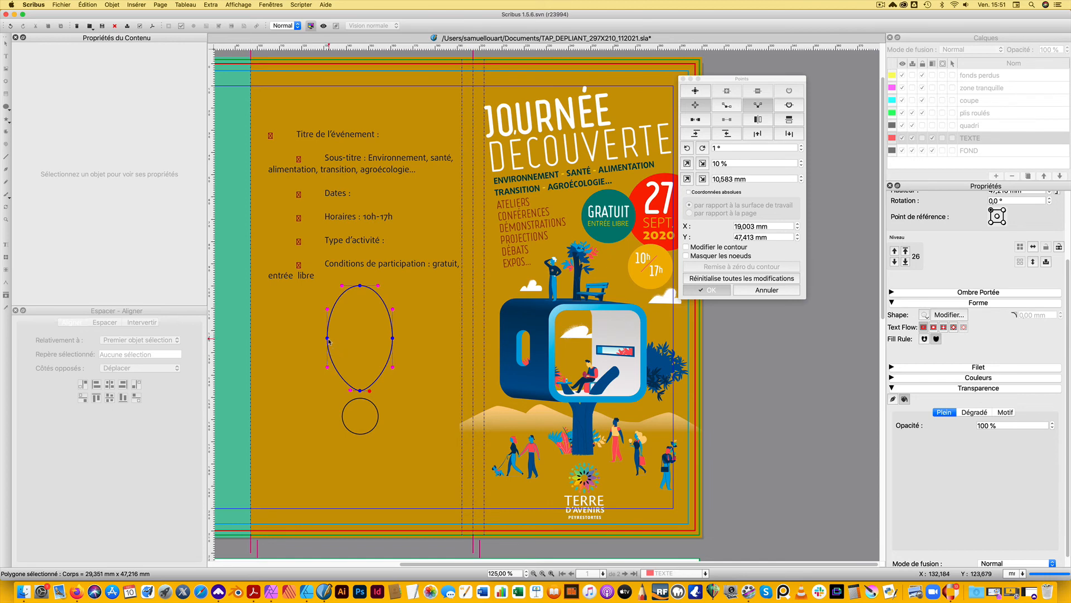
Raise the ellipse's two side nodes by 3 mm each, to Y 20.6 mm
{"action": "left_click", "coordinate": [694, 91]}
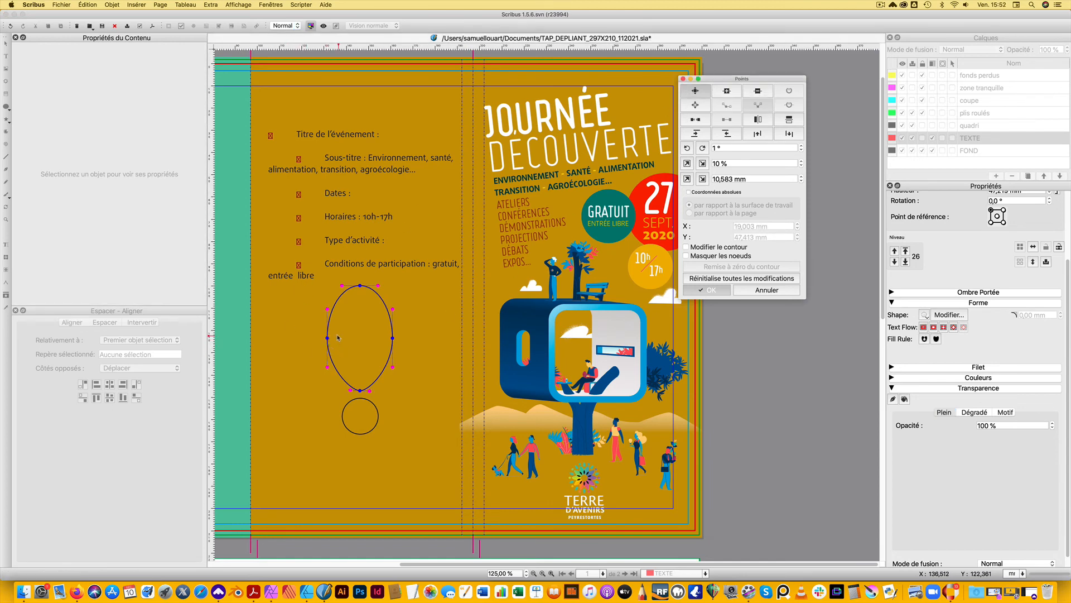
{"action": "left_click", "coordinate": [393, 339]}
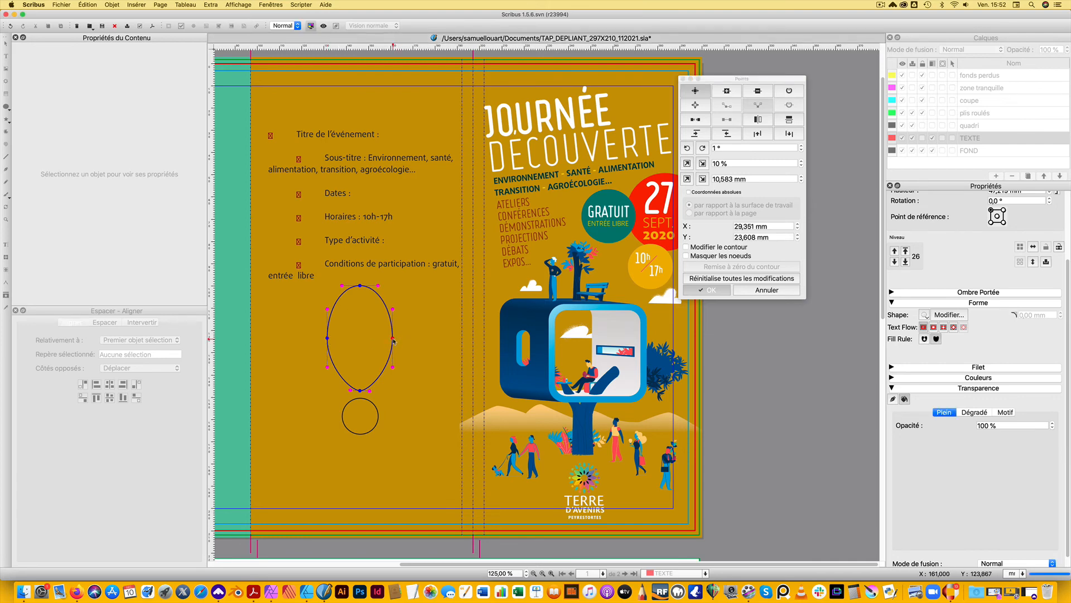
{"action": "key", "text": "Up"}
{"action": "key", "text": "Up"}
{"action": "key", "text": "Up"}
{"action": "left_click", "coordinate": [327, 337]}
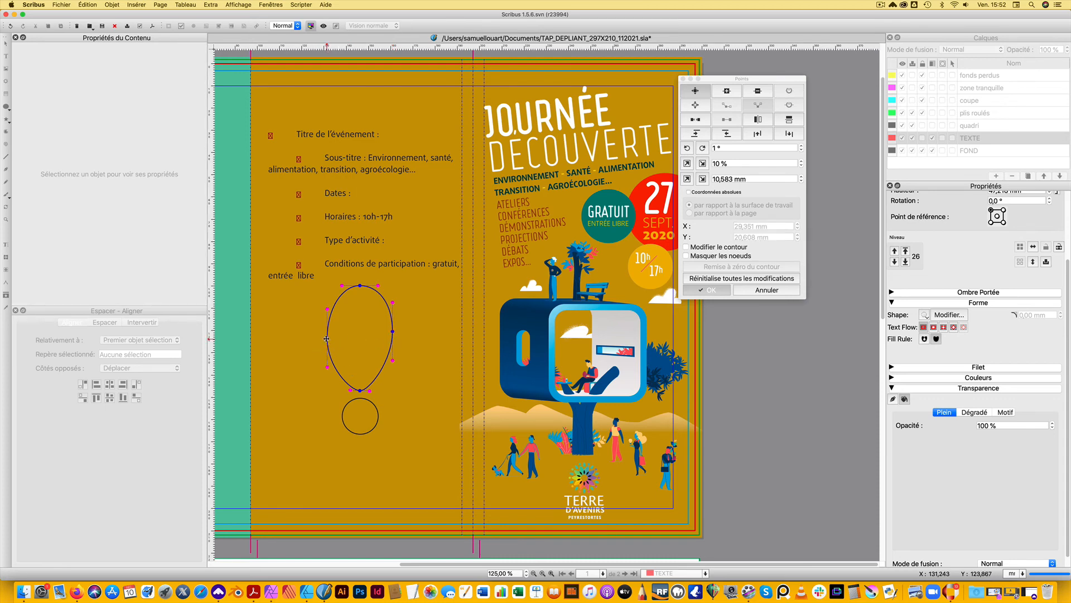
{"action": "key", "text": "Up"}
{"action": "key", "text": "Up"}
{"action": "key", "text": "Up"}
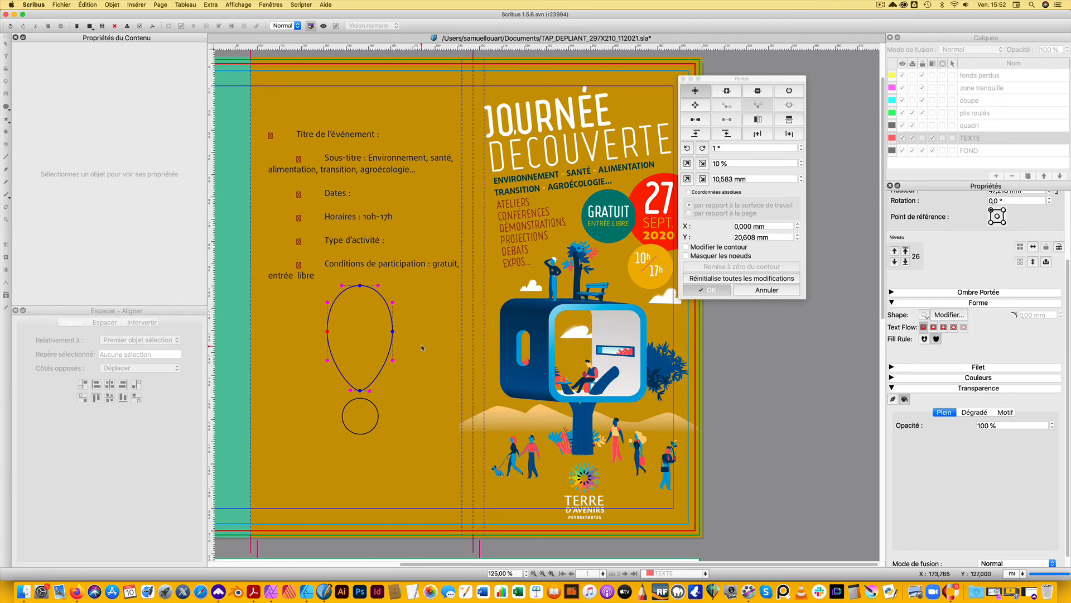
Raise both side nodes another 2 mm, to Y 18.6 mm, and finish editing the teardrop shape
{"action": "key", "text": "Up"}
{"action": "key", "text": "Up"}
{"action": "left_click", "coordinate": [393, 332]}
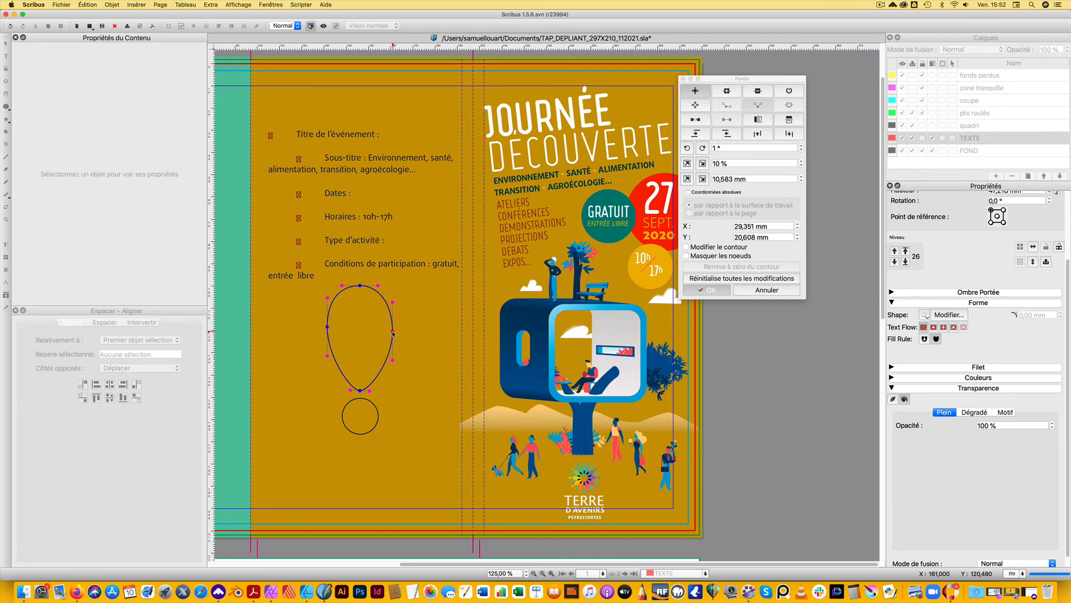
{"action": "key", "text": "Up"}
{"action": "key", "text": "Up"}
{"action": "left_click", "coordinate": [358, 426]}
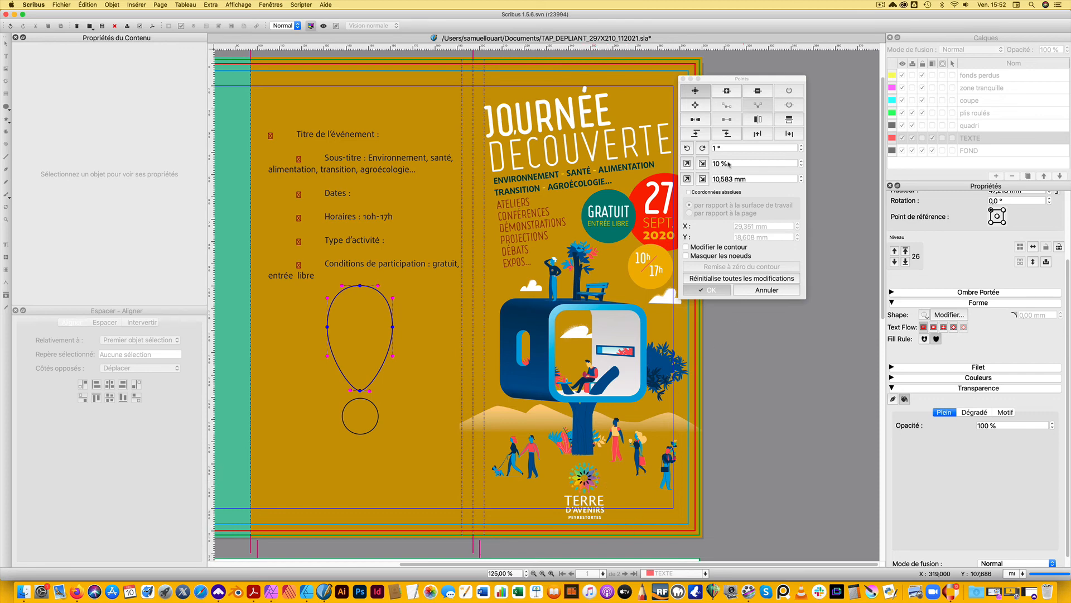
{"action": "left_click", "coordinate": [708, 292]}
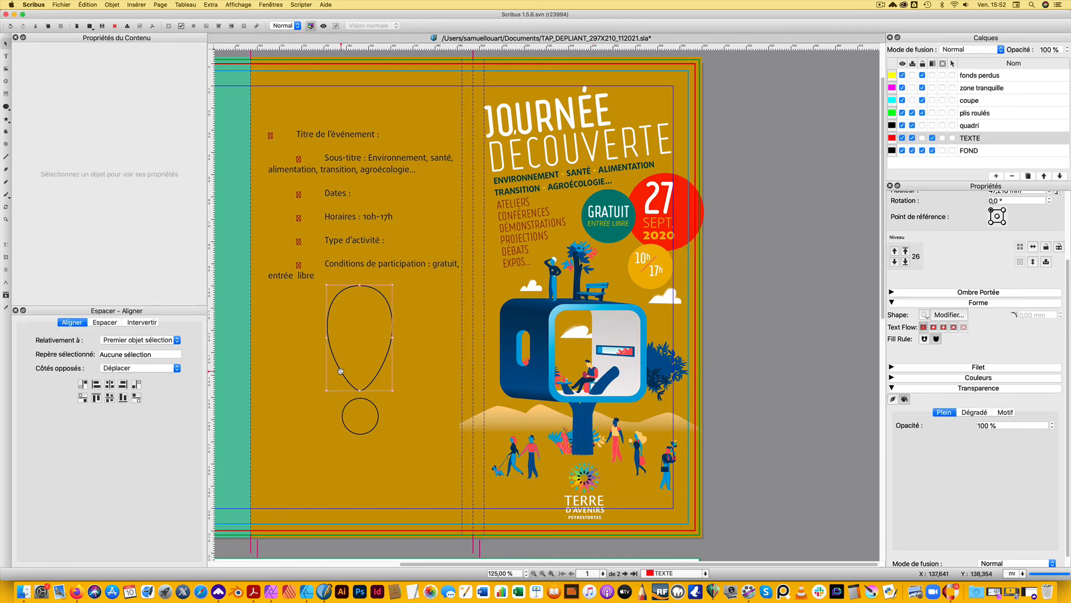
Give the teardrop and the circle below it no outline and a coral red fill, and group them as an exclamation mark
{"action": "left_click", "coordinate": [359, 412], "text": "shift"}
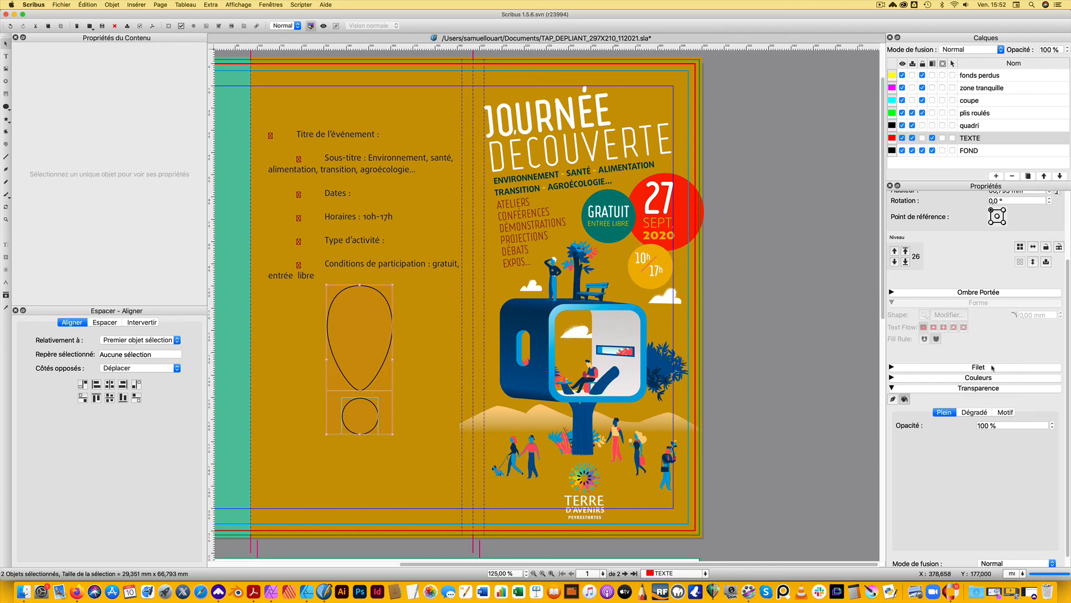
{"action": "left_click", "coordinate": [943, 378]}
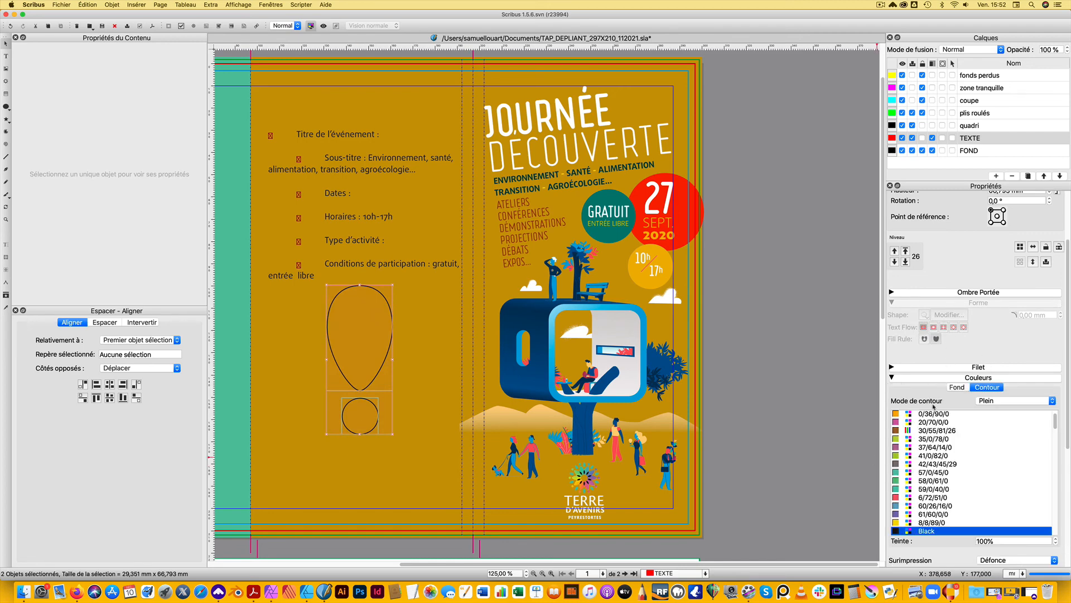
{"action": "scroll", "coordinate": [933, 440], "scroll_direction": "up", "scroll_amount": 3}
{"action": "left_click", "coordinate": [923, 501]}
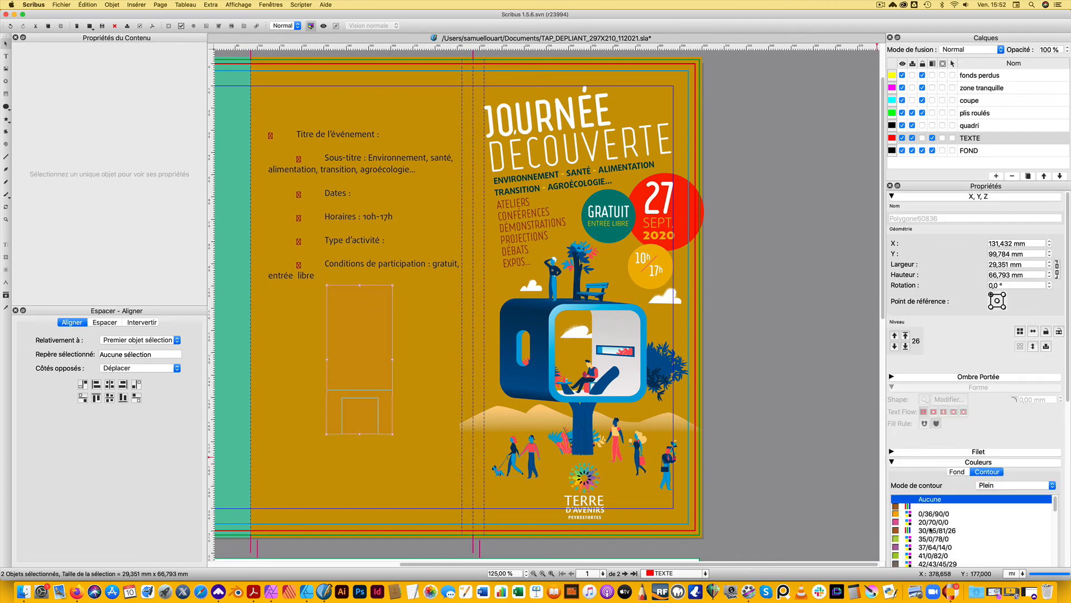
{"action": "left_click", "coordinate": [957, 472]}
{"action": "left_click", "coordinate": [929, 522]}
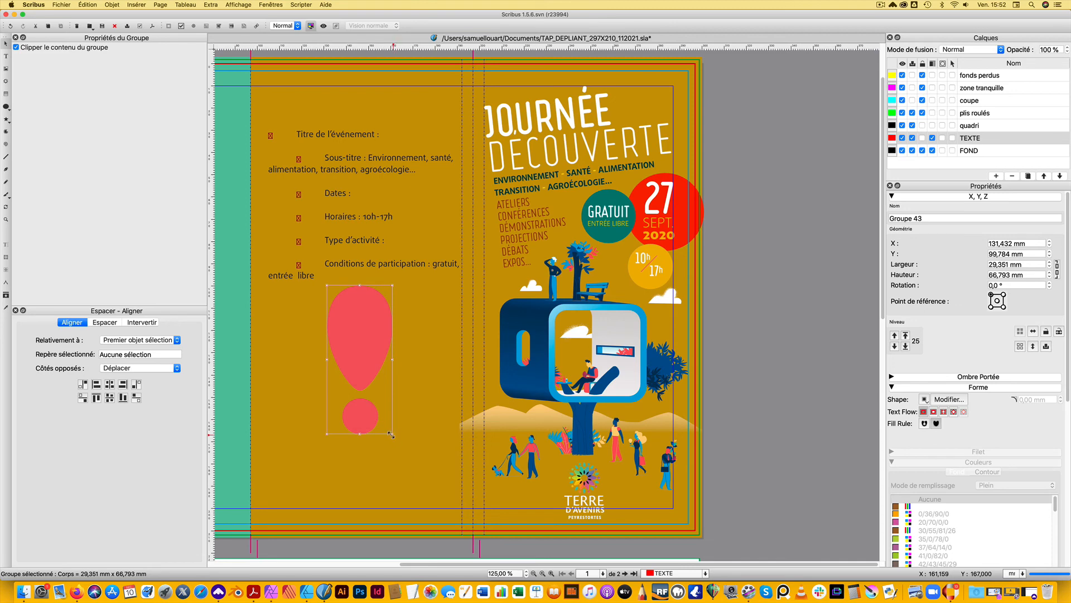
Scale the grouped exclamation mark down to about 6.2 × 14.8 mm, place it beside the JOURNÉE title and rotate it to about 308.2°
{"action": "key", "text": "super+g"}
{"action": "left_click_drag", "start_coordinate": [389, 432], "coordinate": [377, 397]}
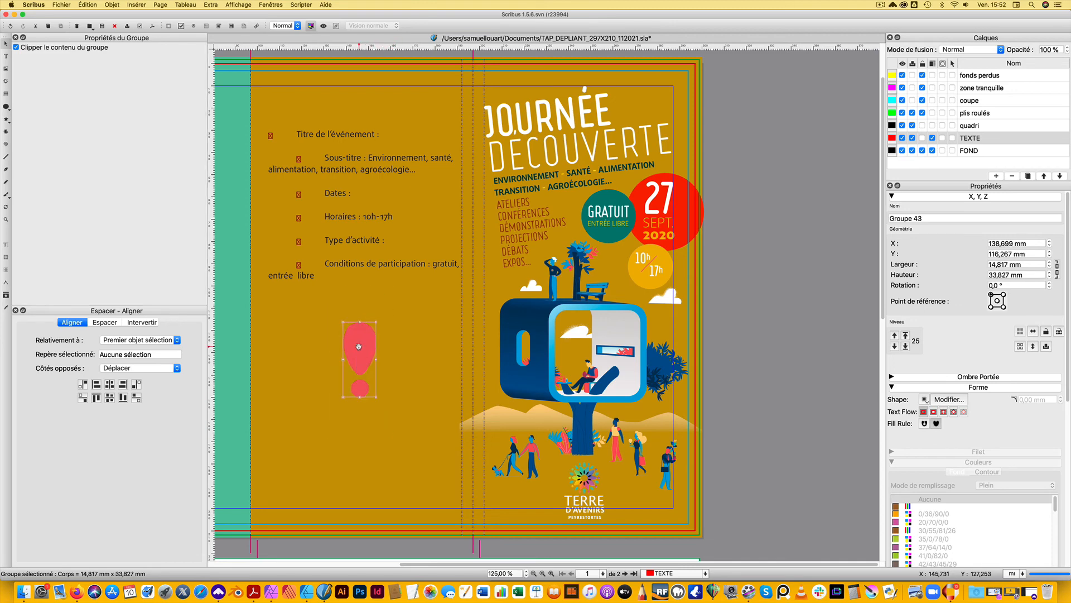
{"action": "left_click_drag", "start_coordinate": [546, 161], "coordinate": [634, 91]}
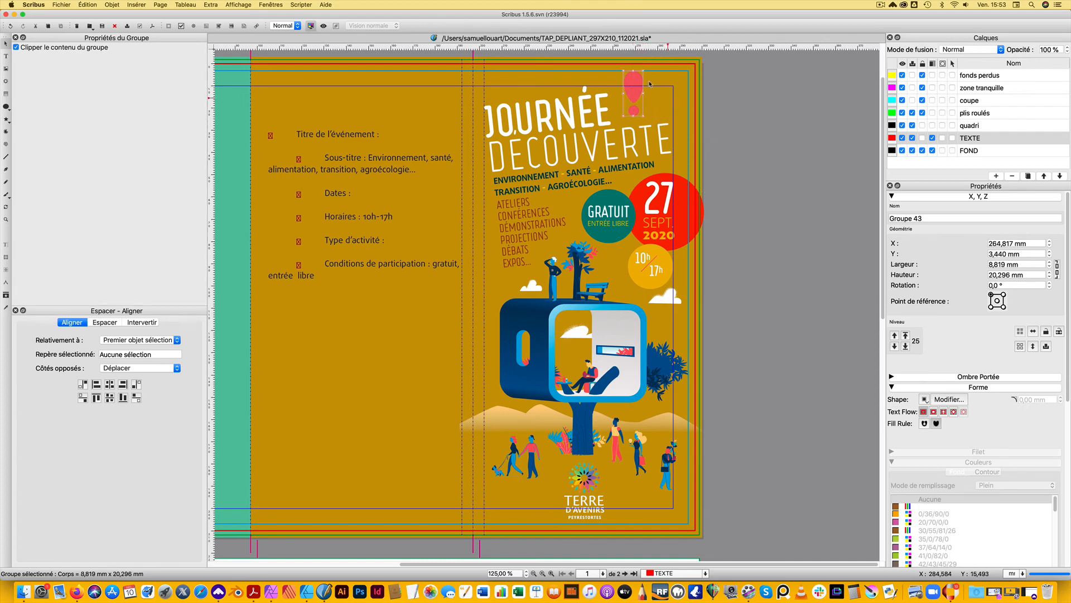
{"action": "key", "text": "r"}
{"action": "left_click_drag", "start_coordinate": [637, 81], "coordinate": [661, 91]}
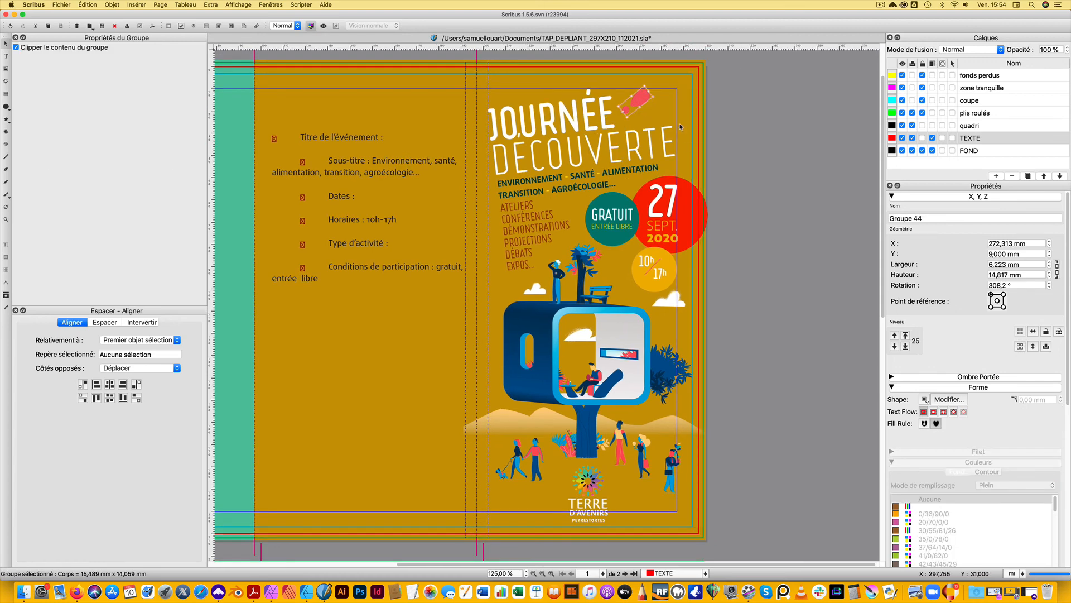
Duplicate the exclamation mark to the right of the original, reduce it to about 4.9 × 12.2 mm and rotate it to about 293.3°
{"action": "key", "text": "super+c"}
{"action": "key", "text": "super+v"}
{"action": "left_click_drag", "start_coordinate": [636, 112], "coordinate": [671, 108]}
{"action": "key", "text": "r"}
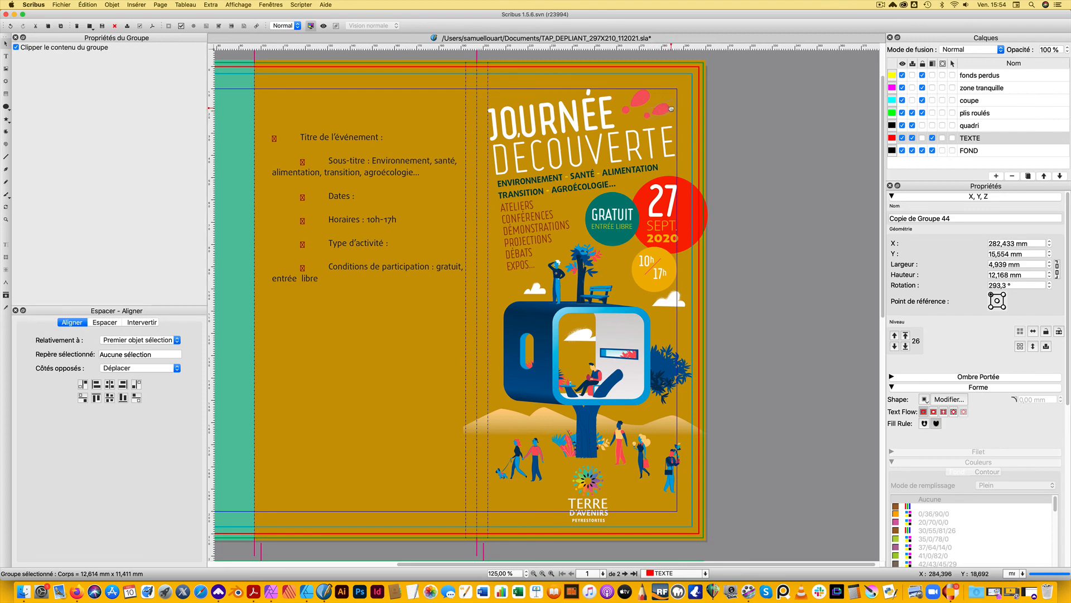
Rotate the larger exclamation mark to about 320.4° and reposition it at about X 270.7, Y 8.3 mm
{"action": "left_click", "coordinate": [761, 162]}
{"action": "left_click", "coordinate": [640, 101]}
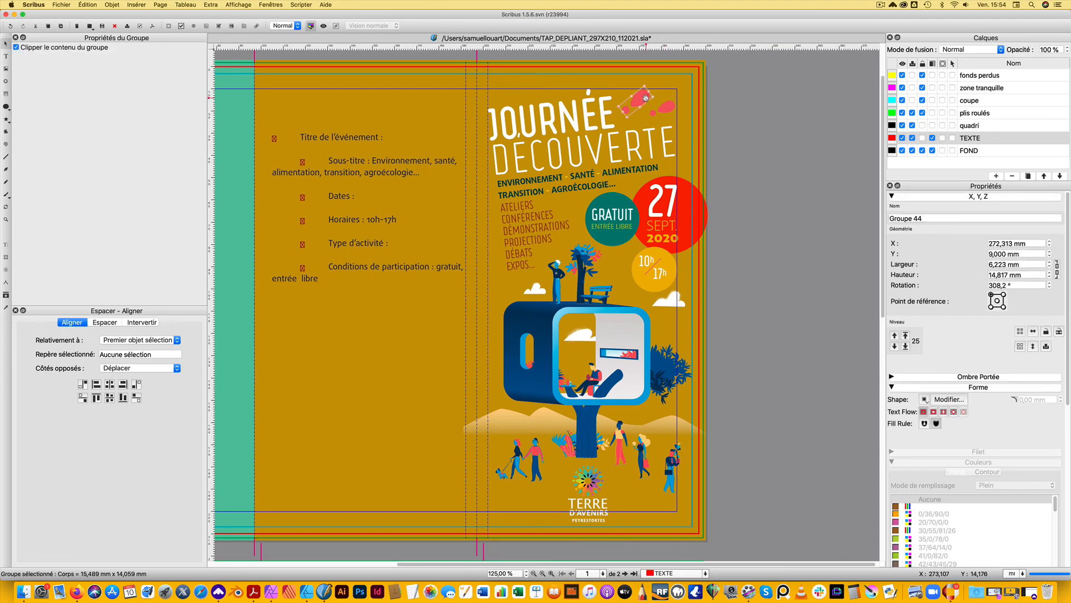
{"action": "left_click_drag", "start_coordinate": [645, 95], "coordinate": [647, 100]}
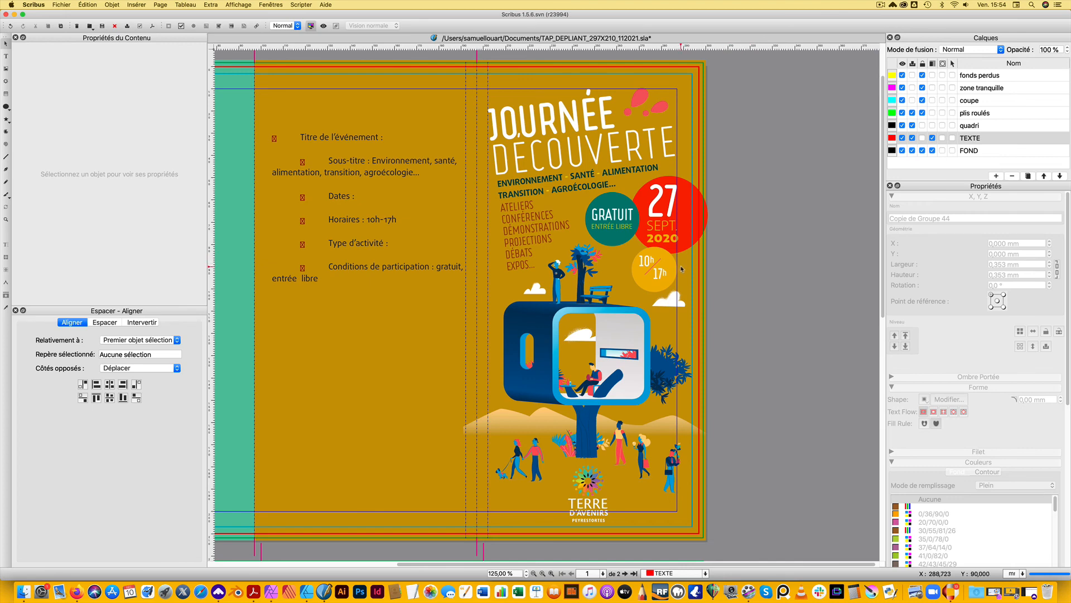
{"action": "left_click", "coordinate": [640, 102]}
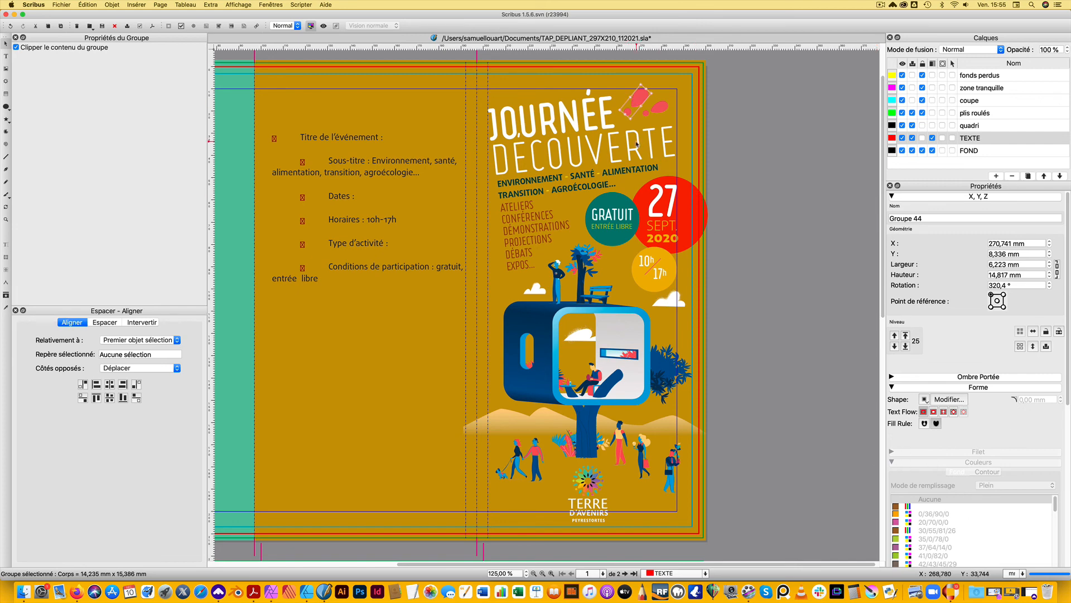
Ungroup the larger exclamation mark, fill both of its shapes with the green 57/0/45/0, and group them again
{"action": "double_click", "coordinate": [640, 102]}
{"action": "left_click", "coordinate": [680, 80]}
{"action": "key", "text": "super+shift+g"}
{"action": "scroll", "coordinate": [998, 541], "scroll_direction": "down", "scroll_amount": 3}
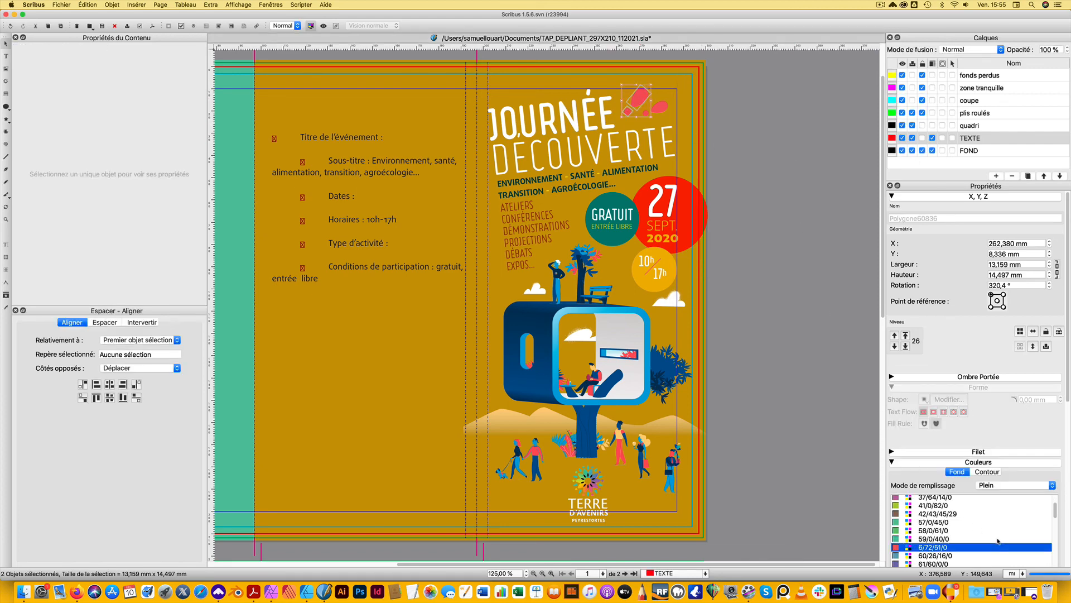
{"action": "left_click", "coordinate": [925, 522]}
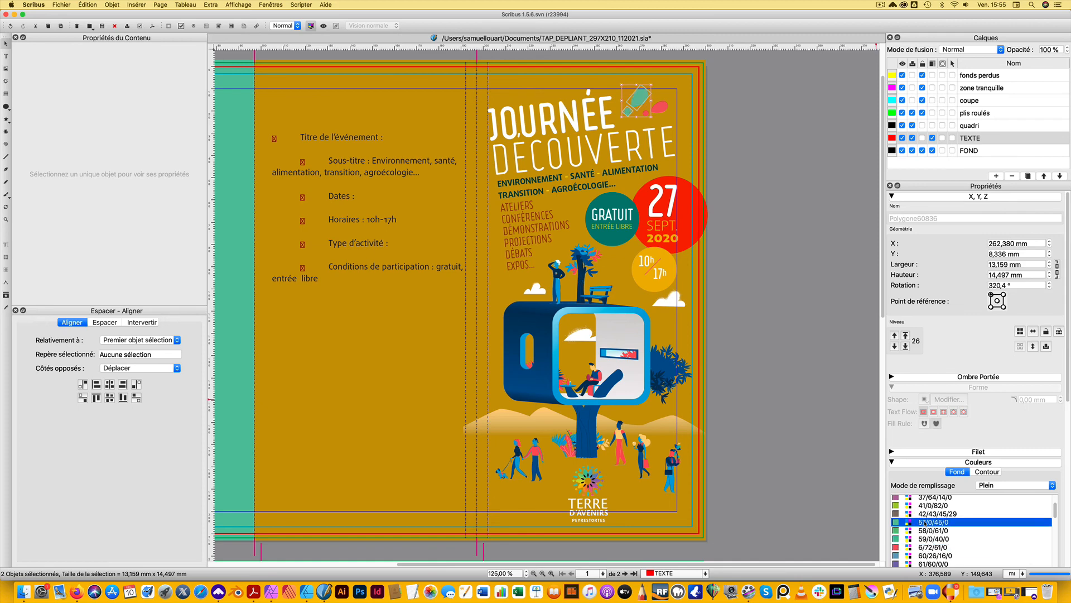
{"action": "key", "text": "super+g"}
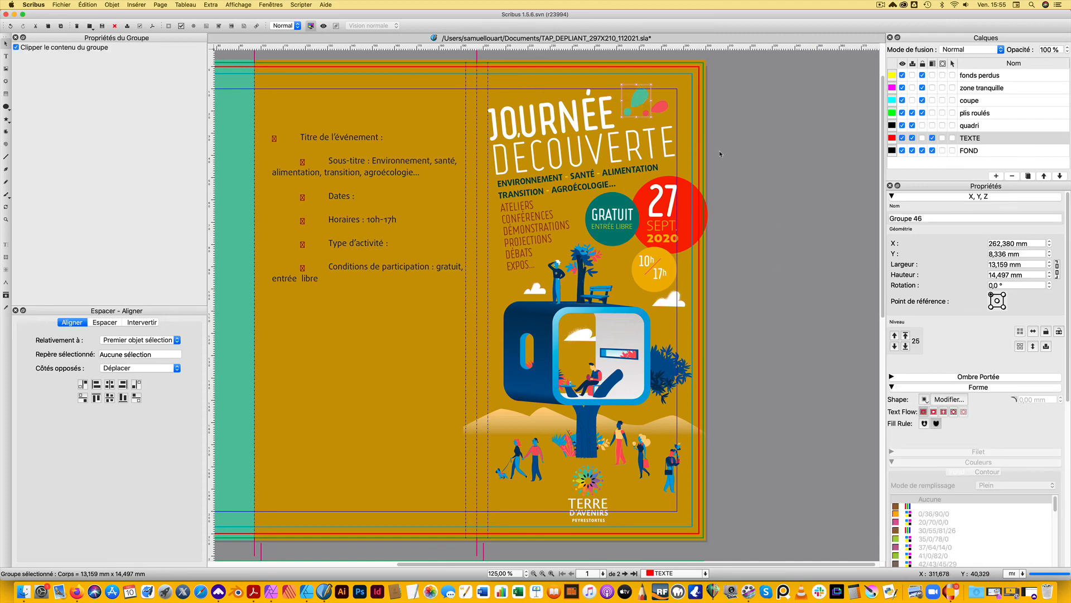
Finish with the smaller exclamation mark, save the brochure and display the cover in preview mode
{"action": "left_click", "coordinate": [661, 107]}
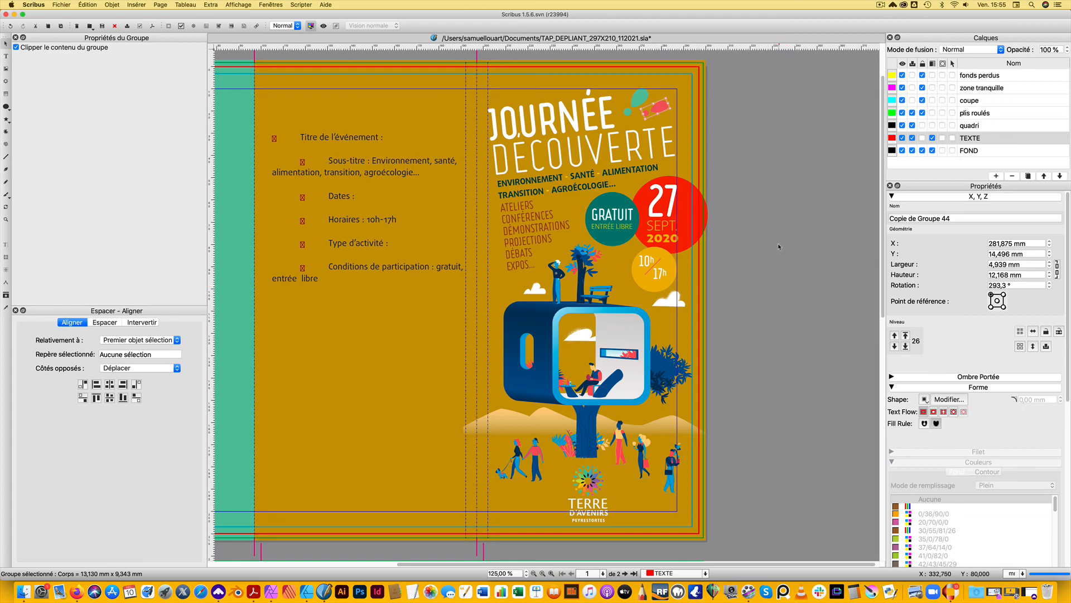
{"action": "left_click", "coordinate": [742, 316]}
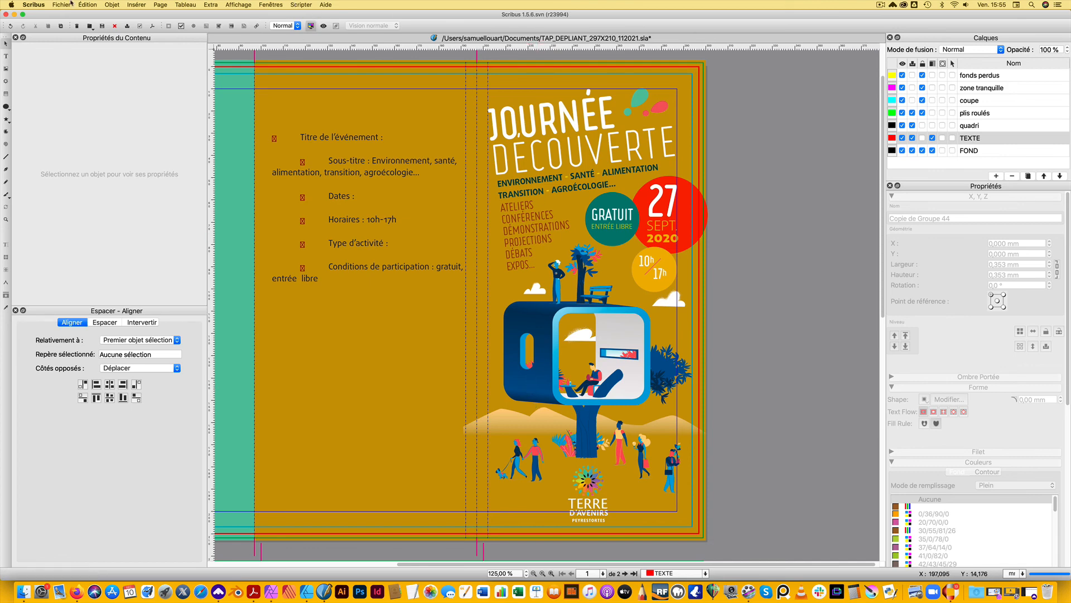
{"action": "key", "text": "super+s"}
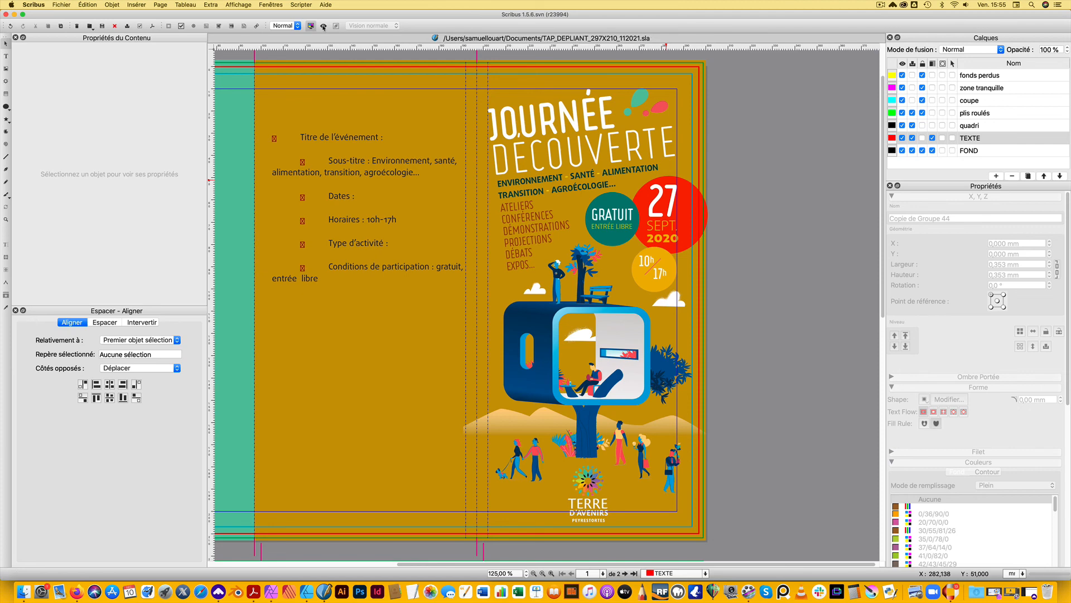
{"action": "left_click", "coordinate": [324, 26]}
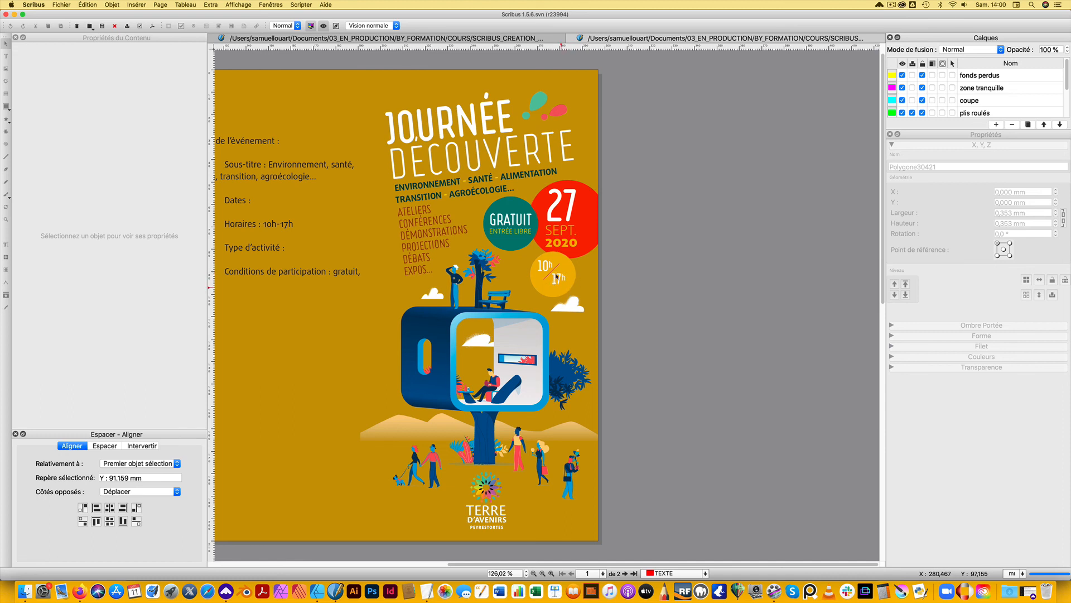
Leave preview mode and move the 10h and 17h texts with their slash to about X 270.3, Y 85.9 mm in the yellow circle
{"action": "scroll", "coordinate": [579, 304], "scroll_direction": "up", "scroll_amount": 5}
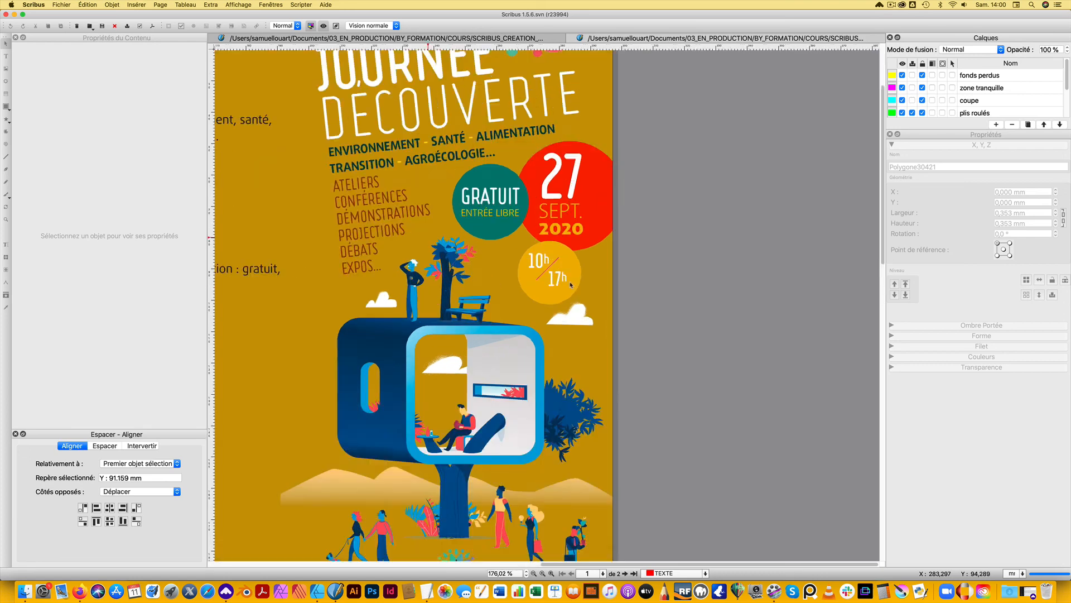
{"action": "left_click", "coordinate": [541, 281]}
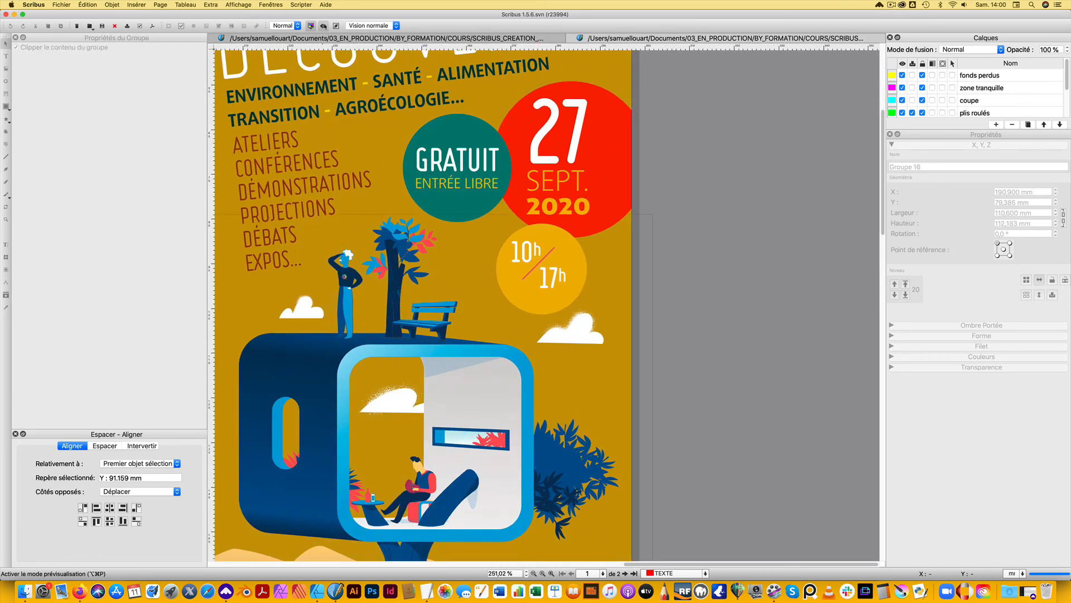
{"action": "key", "text": "super+alt+p"}
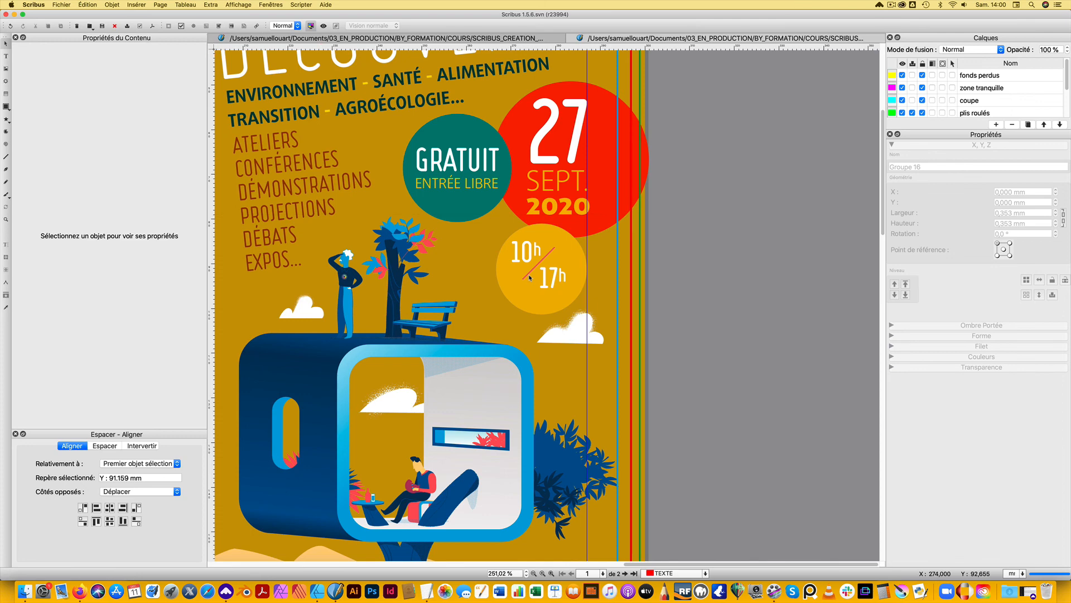
{"action": "left_click", "coordinate": [562, 279]}
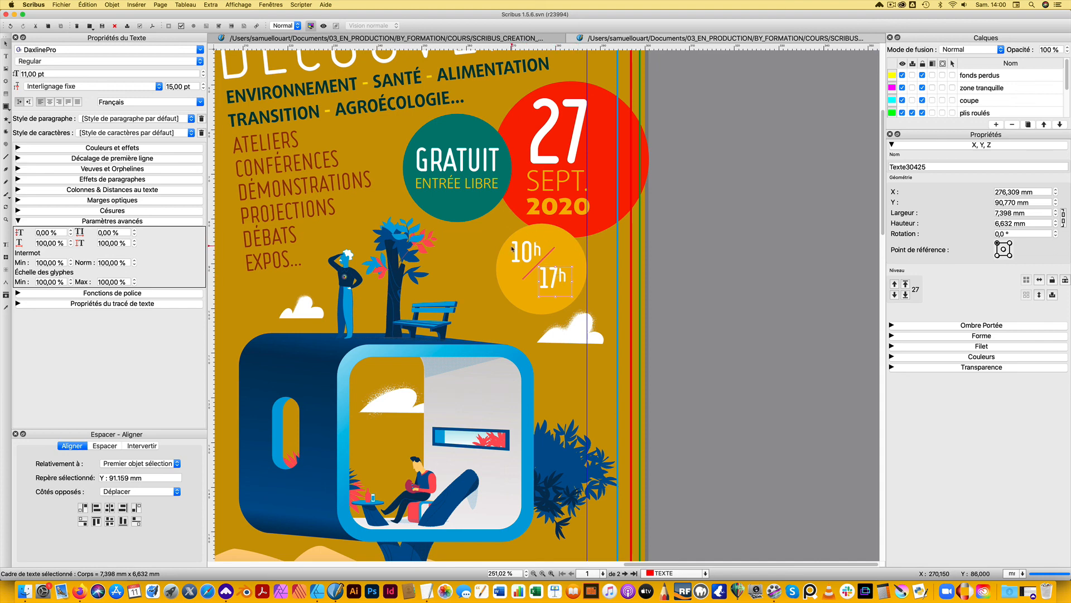
{"action": "left_click", "coordinate": [547, 257], "text": "shift"}
{"action": "left_click", "coordinate": [516, 253], "text": "shift"}
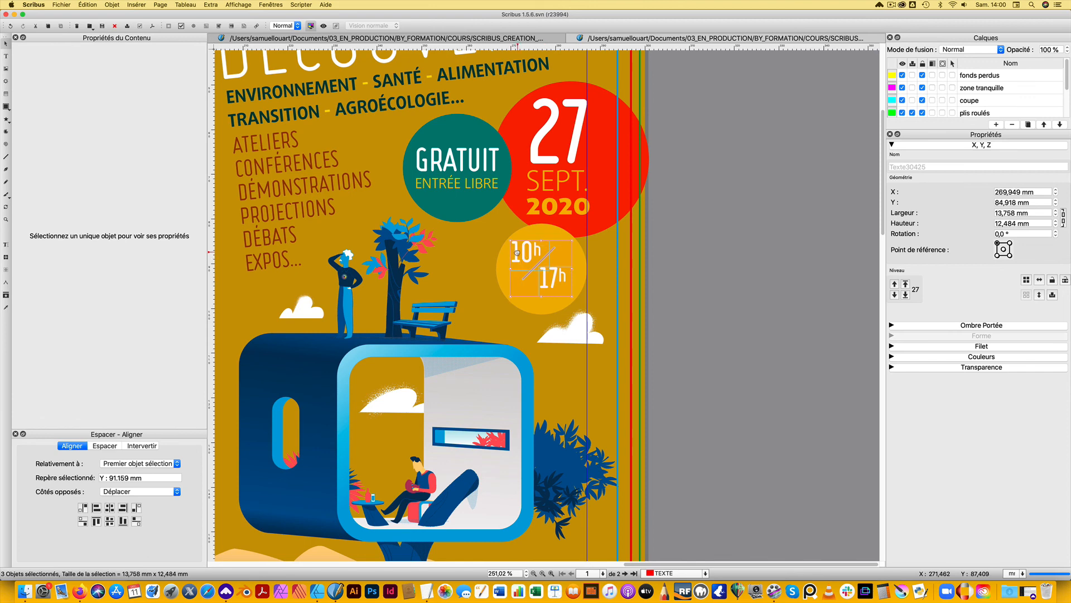
{"action": "left_click_drag", "start_coordinate": [524, 254], "coordinate": [550, 262]}
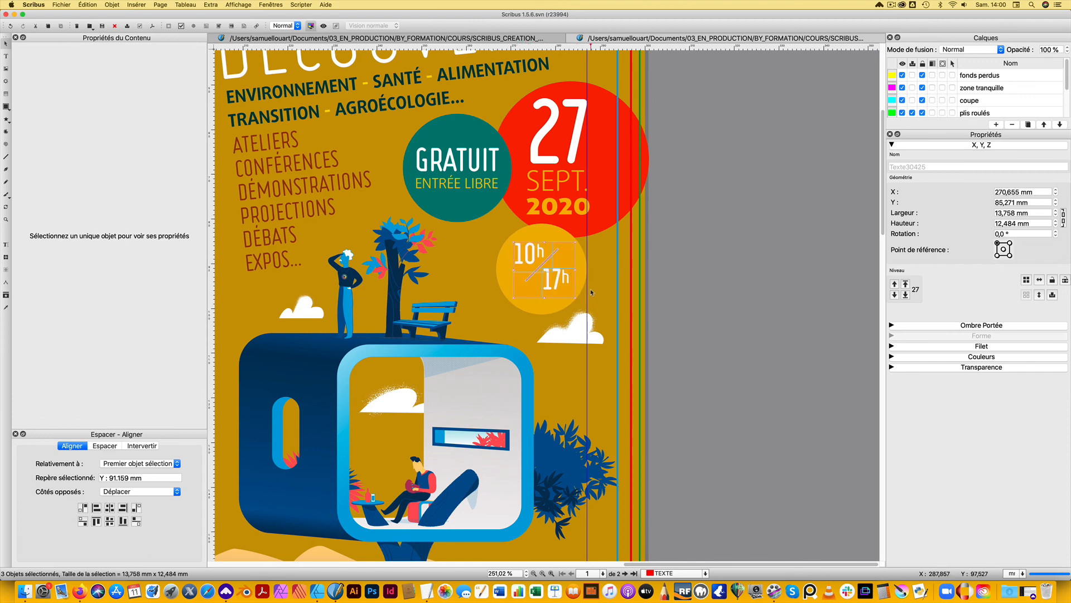
{"action": "key", "text": "Down"}
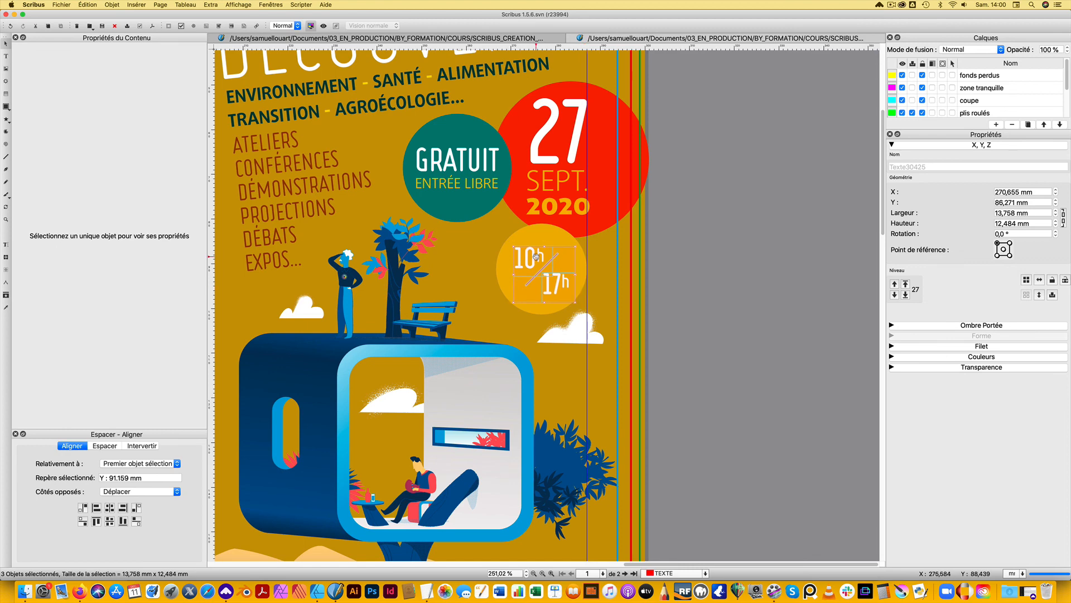
{"action": "left_click_drag", "start_coordinate": [537, 260], "coordinate": [535, 259]}
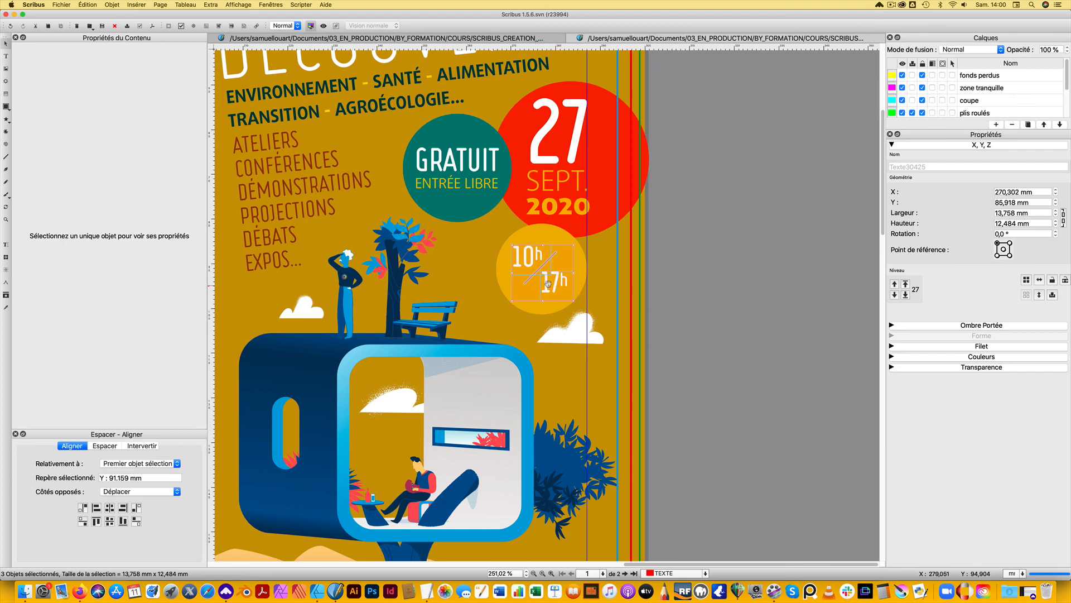
Shift the 10h and 17h texts and their slash about 1 mm to the right within the yellow circle
{"action": "left_click", "coordinate": [737, 296]}
{"action": "left_click", "coordinate": [530, 264]}
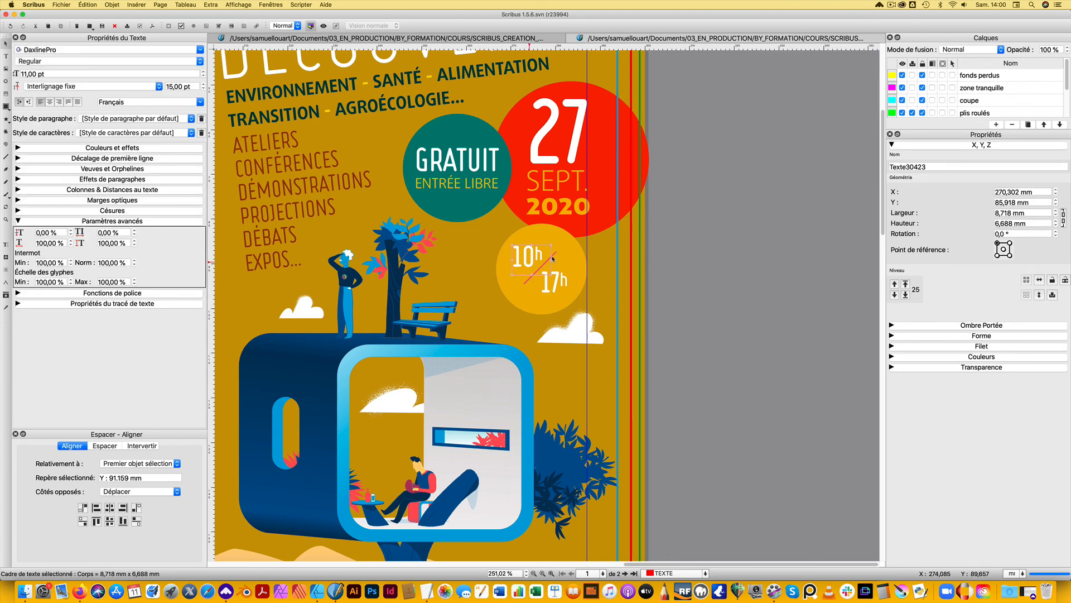
{"action": "left_click", "coordinate": [554, 256], "text": "shift"}
{"action": "left_click", "coordinate": [563, 285], "text": "shift"}
{"action": "key", "text": "Right"}
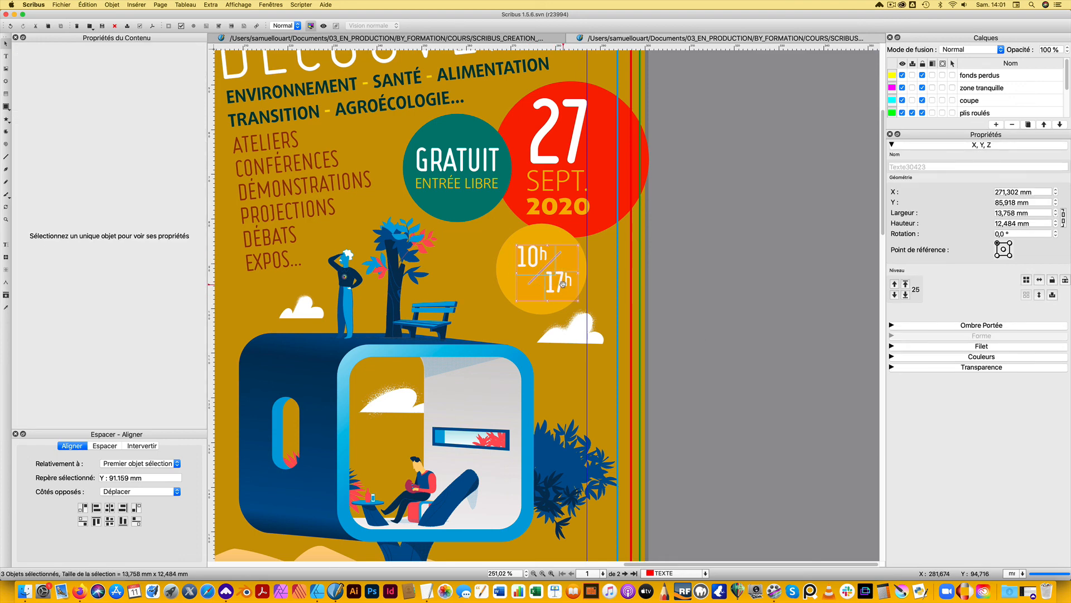
{"action": "left_click", "coordinate": [532, 263]}
{"action": "left_click", "coordinate": [702, 296]}
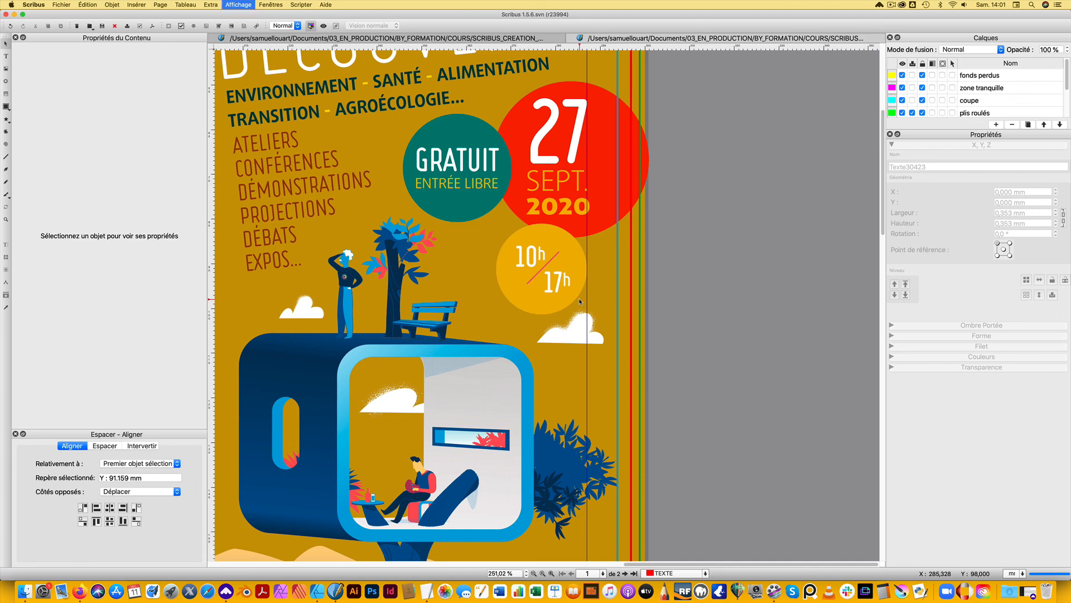
Show the whole cover in preview mode and save the document
{"action": "scroll", "coordinate": [579, 298], "scroll_direction": "down", "scroll_amount": 1}
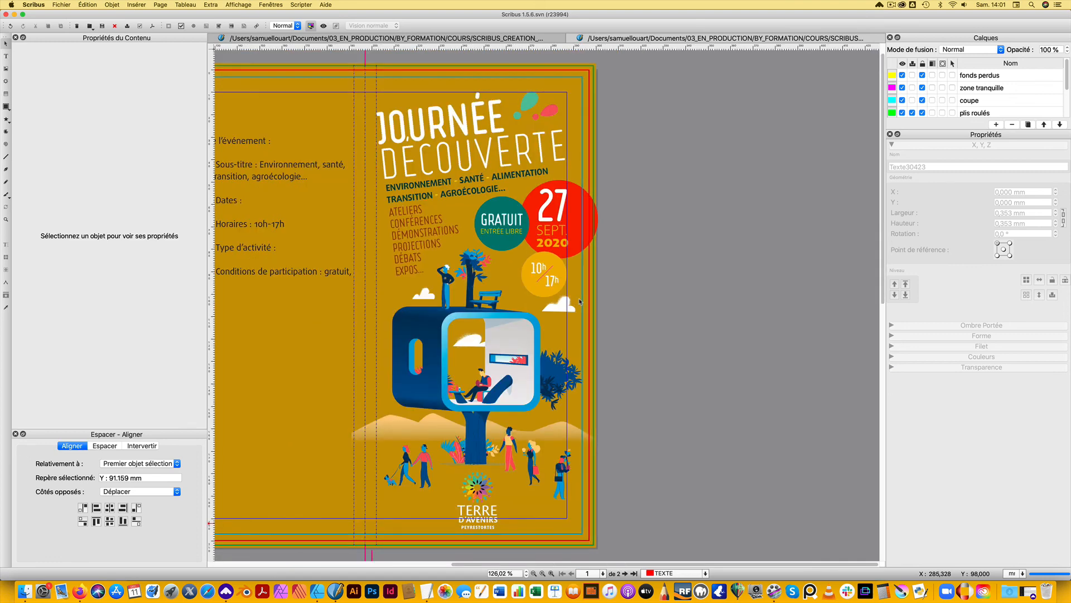
{"action": "left_click", "coordinate": [323, 26]}
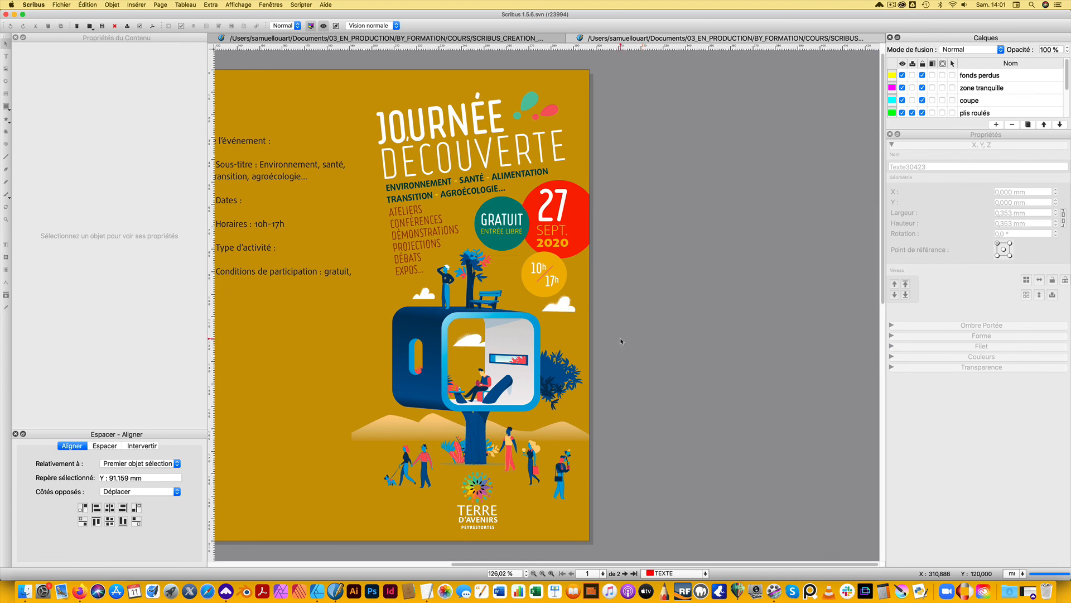
{"action": "key", "text": "super+s"}
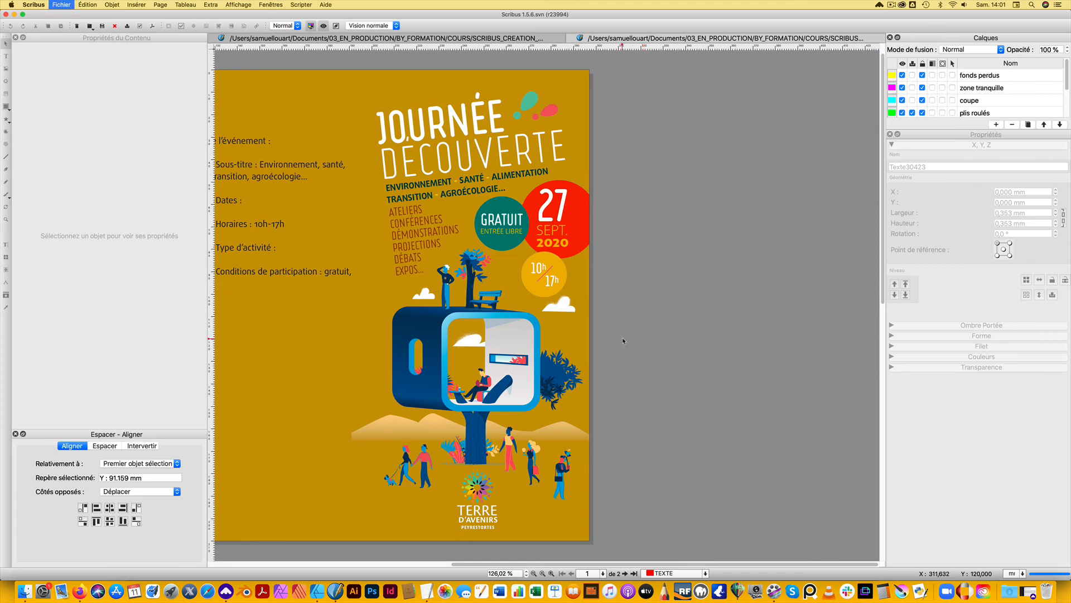